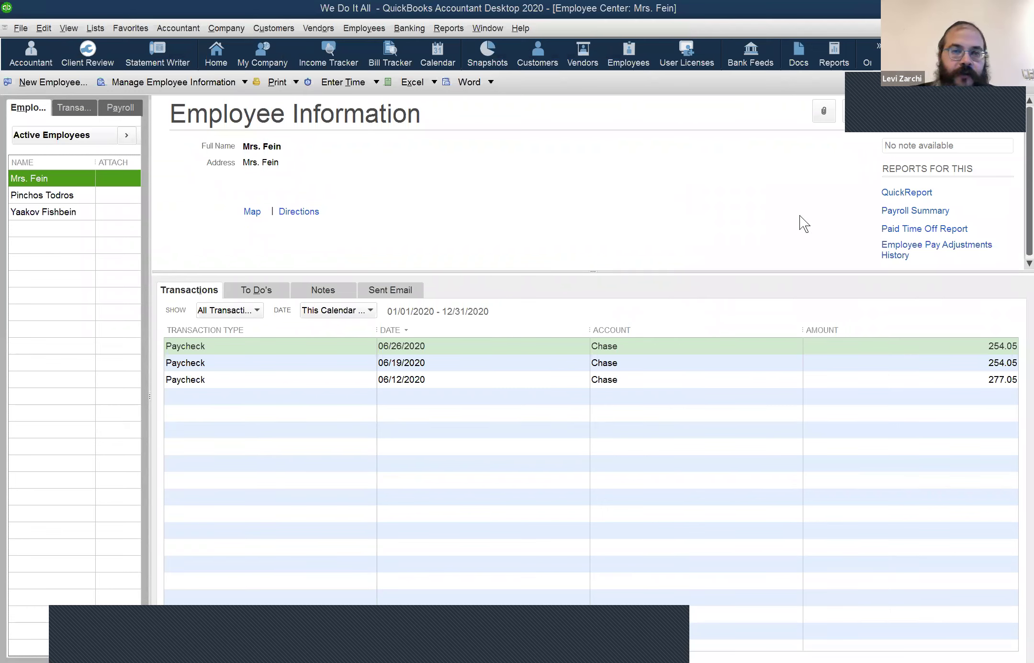
- View the company file's Change Your Password form and leave it without entering anything
{"action": "left_click", "coordinate": [238, 26]}
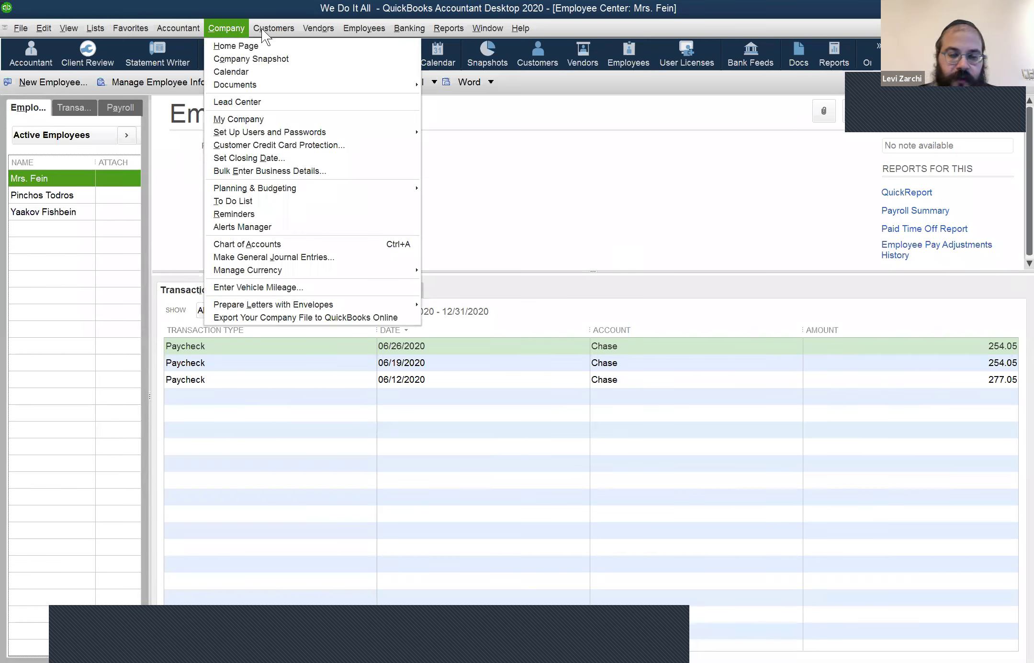
{"action": "mouse_move", "coordinate": [262, 28]}
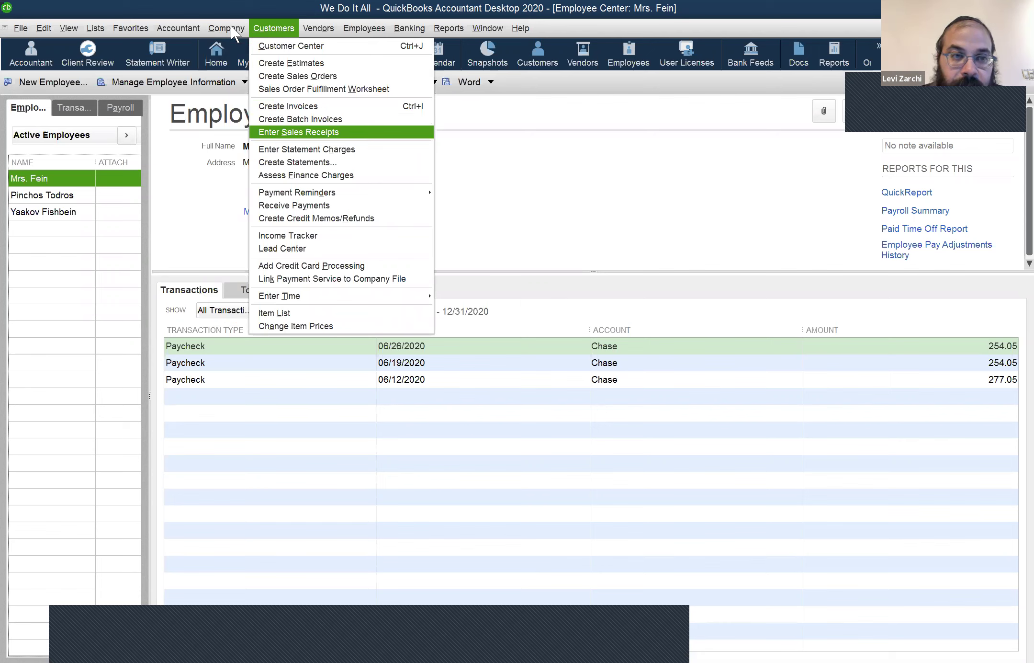
{"action": "key", "text": "Left"}
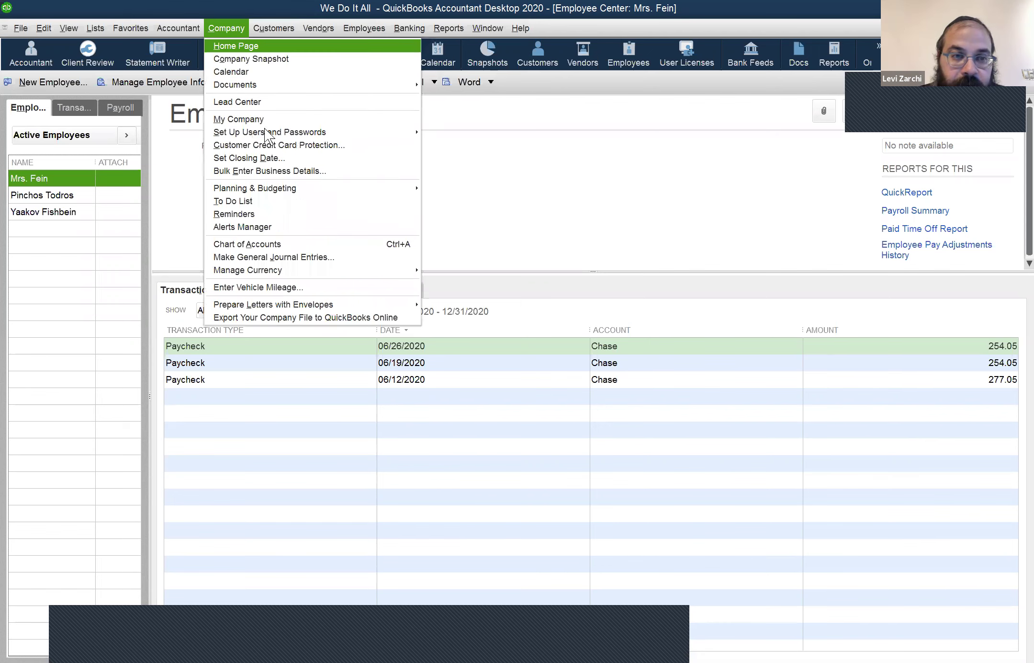
{"action": "mouse_move", "coordinate": [264, 130]}
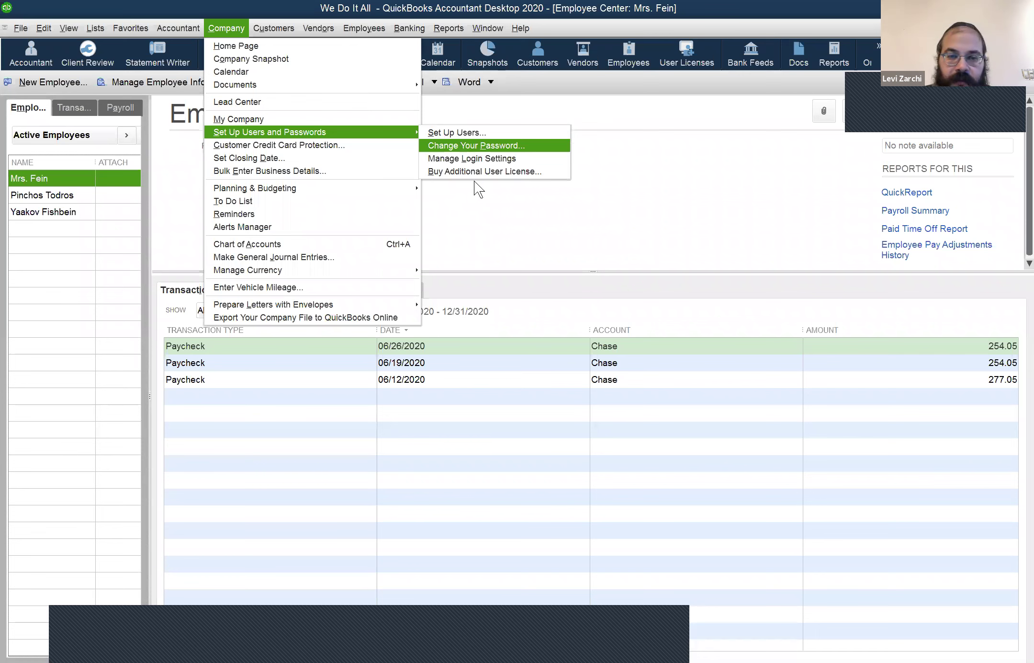
{"action": "key", "text": "Return"}
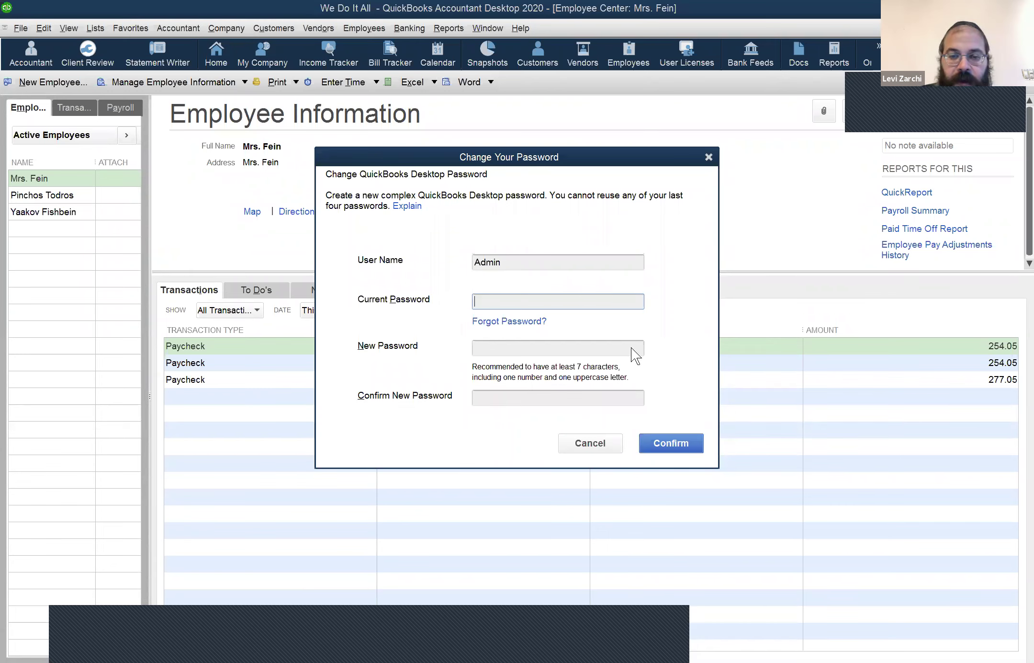
{"action": "left_click", "coordinate": [590, 443]}
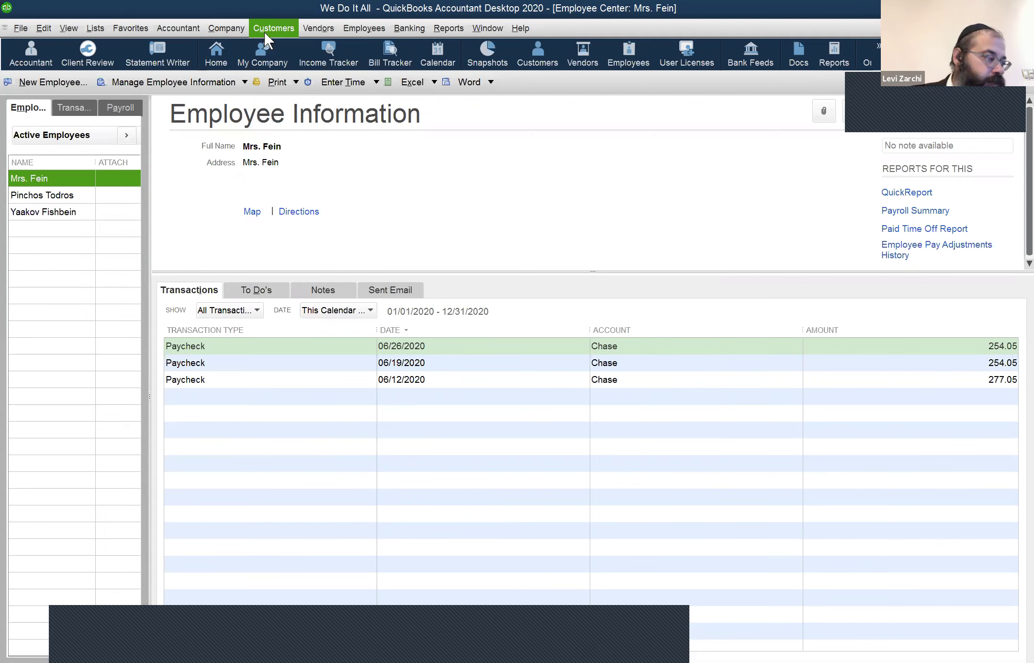
- Open the Customer Center and select the first customer in the list to view that customer's transactions
{"action": "key", "text": "ctrl+j"}
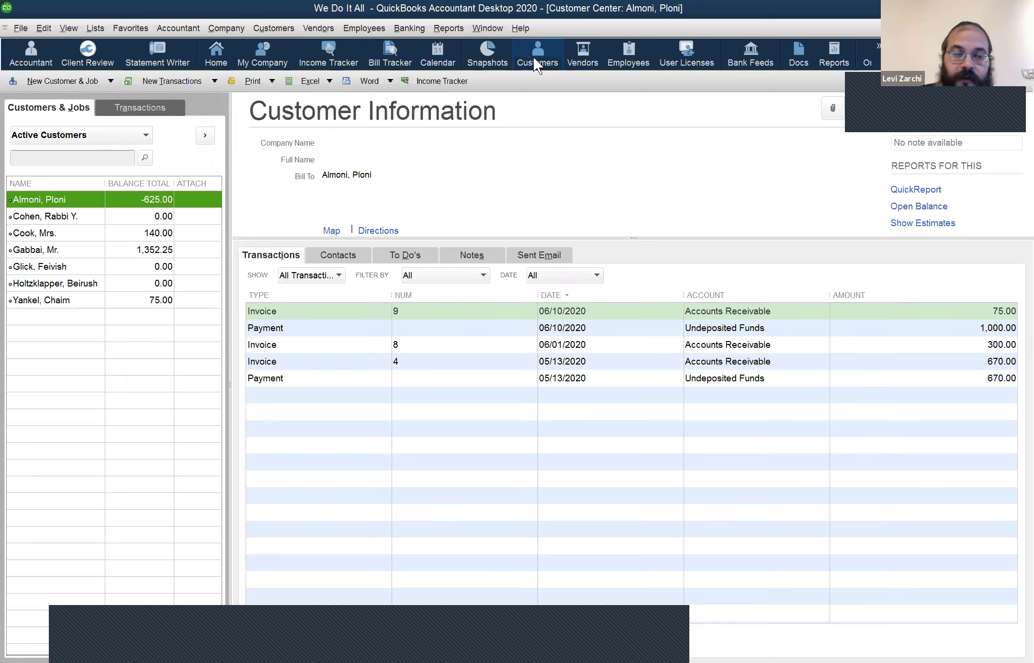
{"action": "key", "text": "Down"}
{"action": "left_click", "coordinate": [78, 201]}
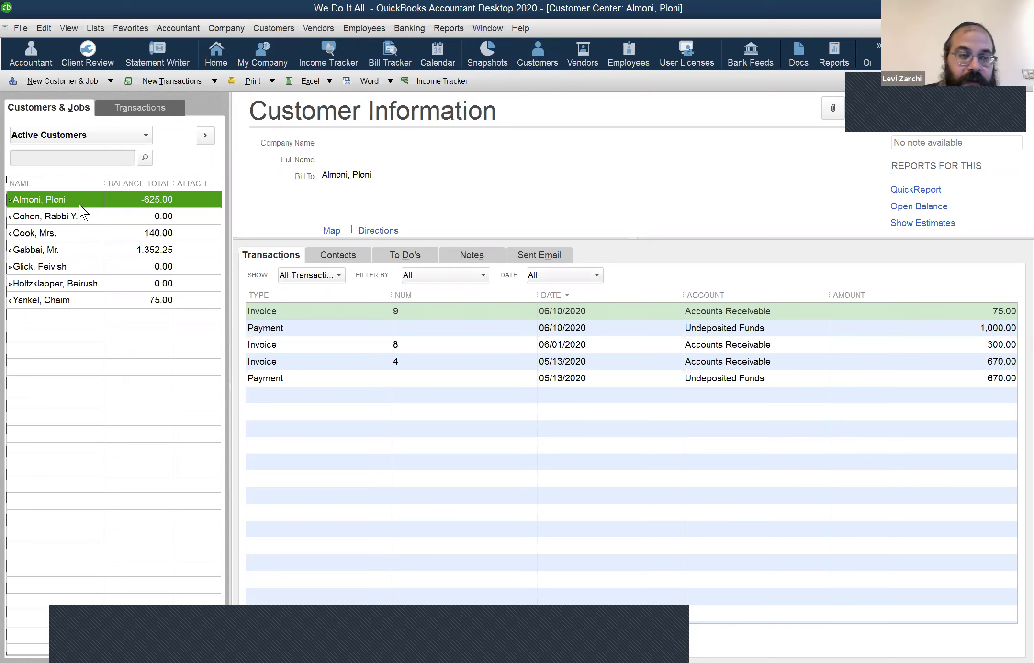
- Run the standard Balance Sheet report and open the transactions behind its Accounts Receivable amount
{"action": "left_click", "coordinate": [215, 30]}
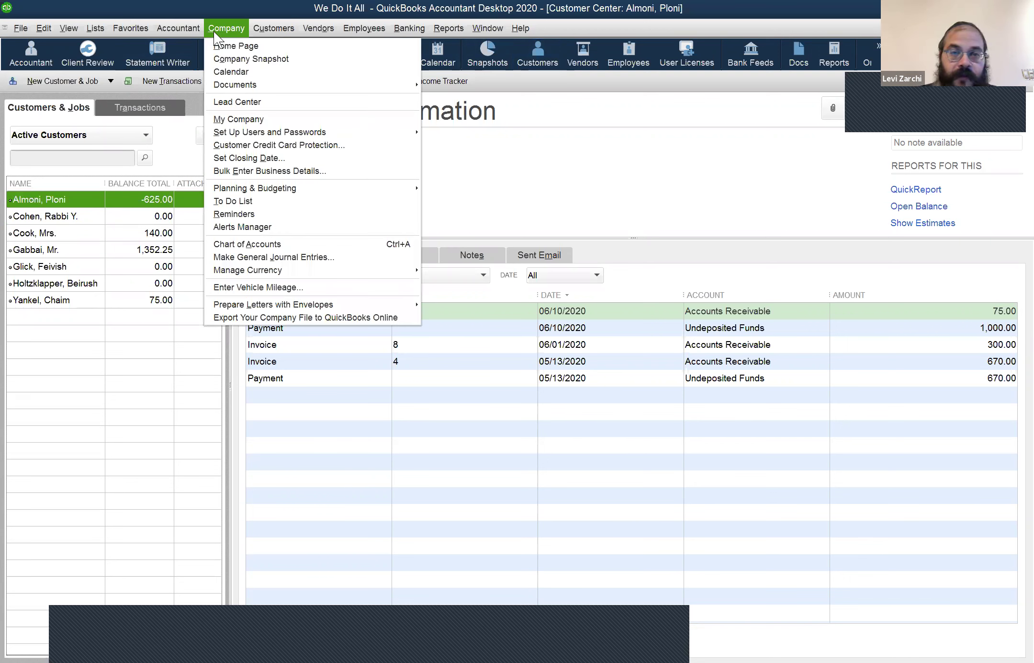
{"action": "mouse_move", "coordinate": [476, 28]}
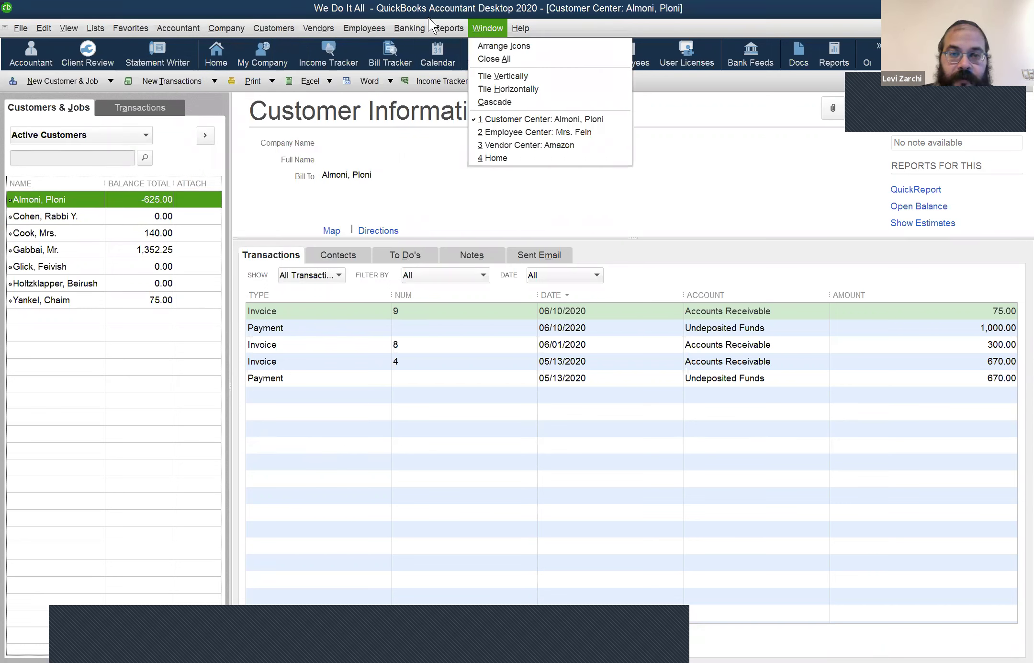
{"action": "key", "text": "Left"}
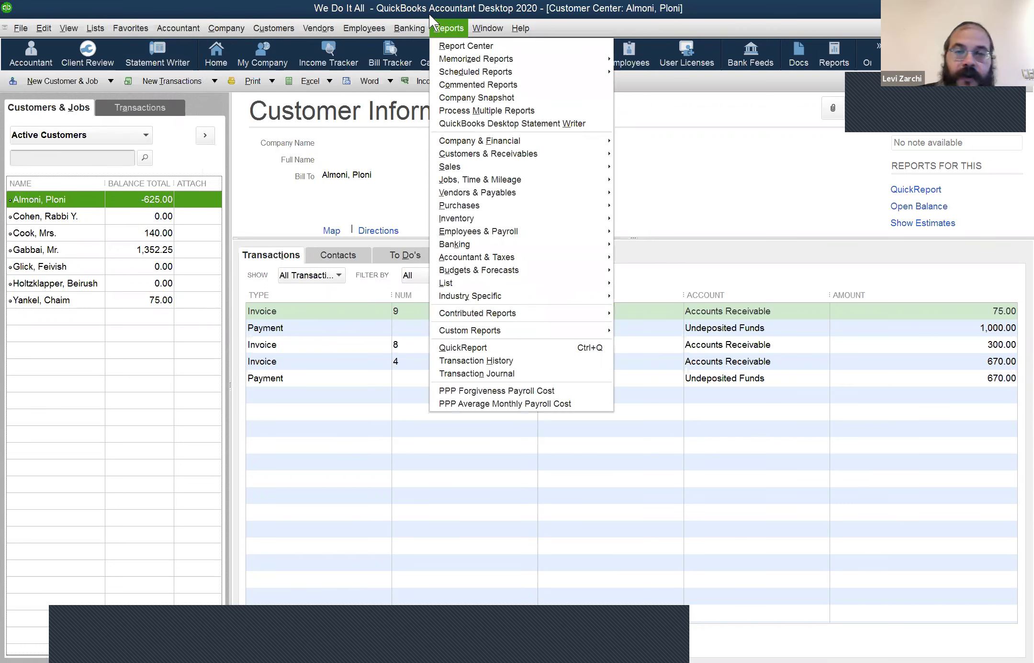
{"action": "key", "text": "Down"}
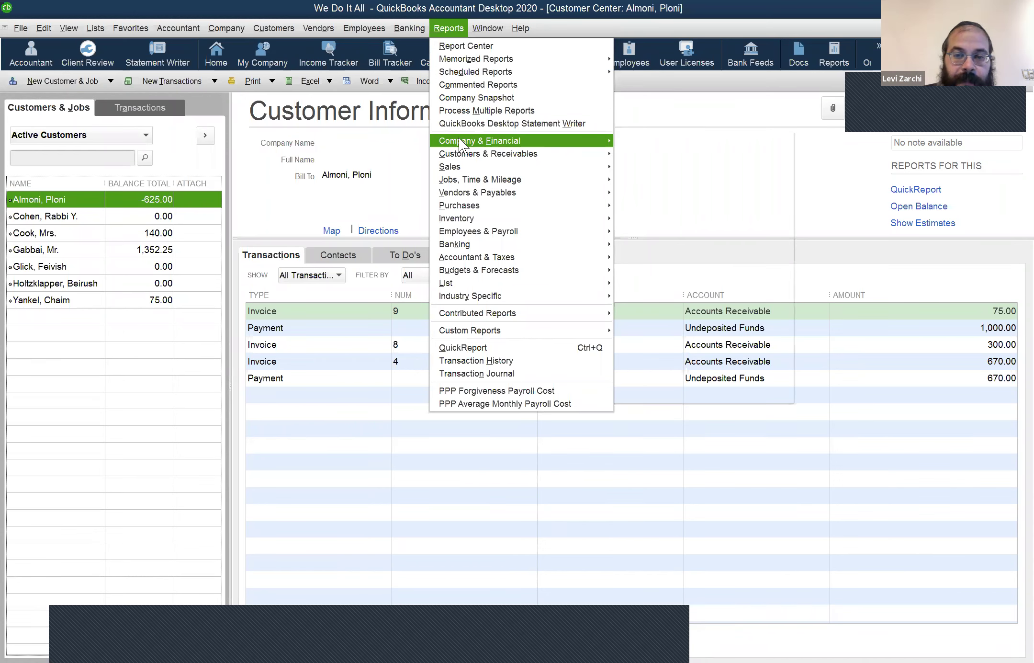
{"action": "mouse_move", "coordinate": [459, 137]}
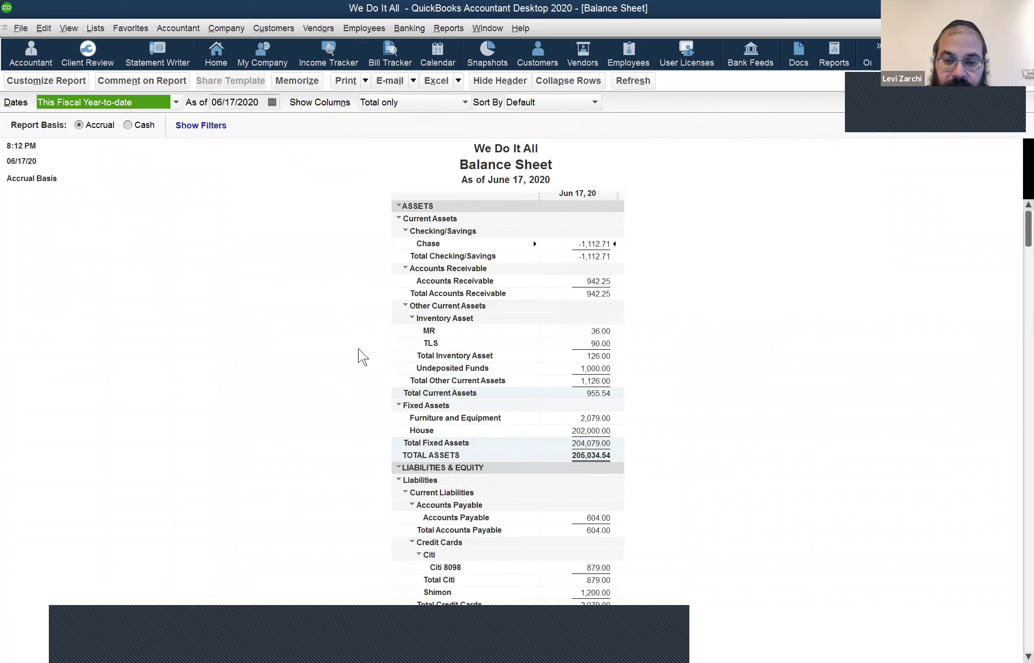
{"action": "scroll", "coordinate": [353, 327], "scroll_direction": "down", "scroll_amount": 1}
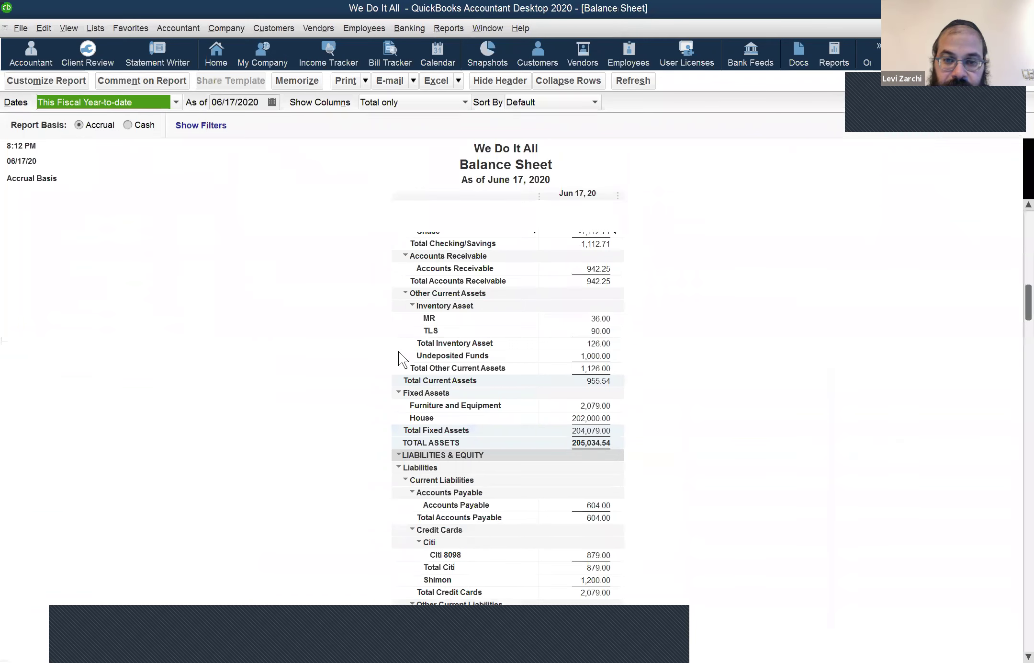
{"action": "scroll", "coordinate": [400, 353], "scroll_direction": "up", "scroll_amount": 1}
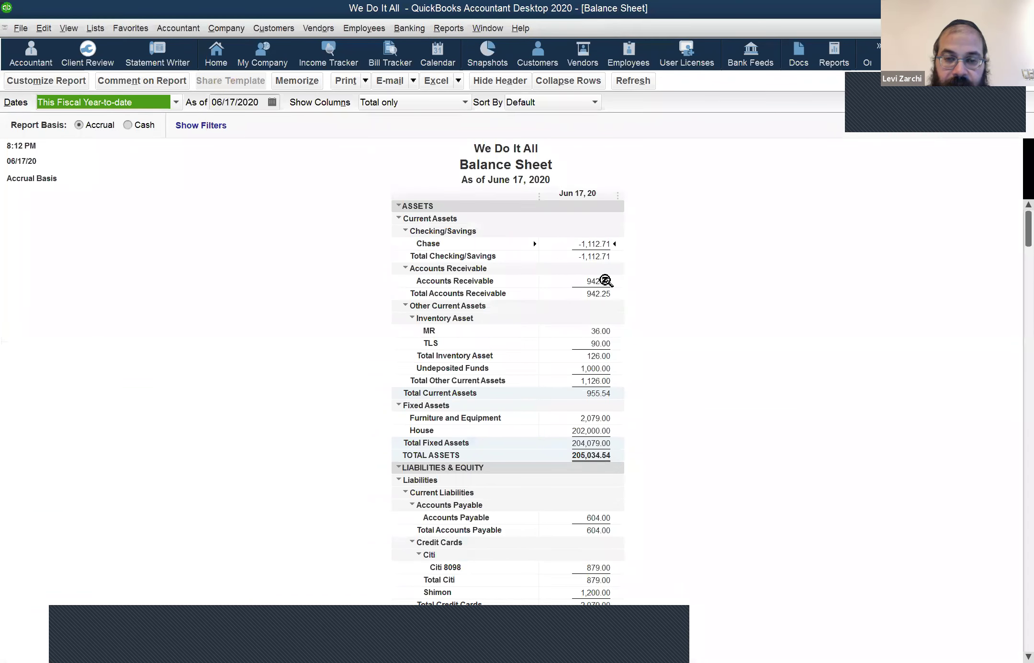
{"action": "double_click", "coordinate": [605, 281]}
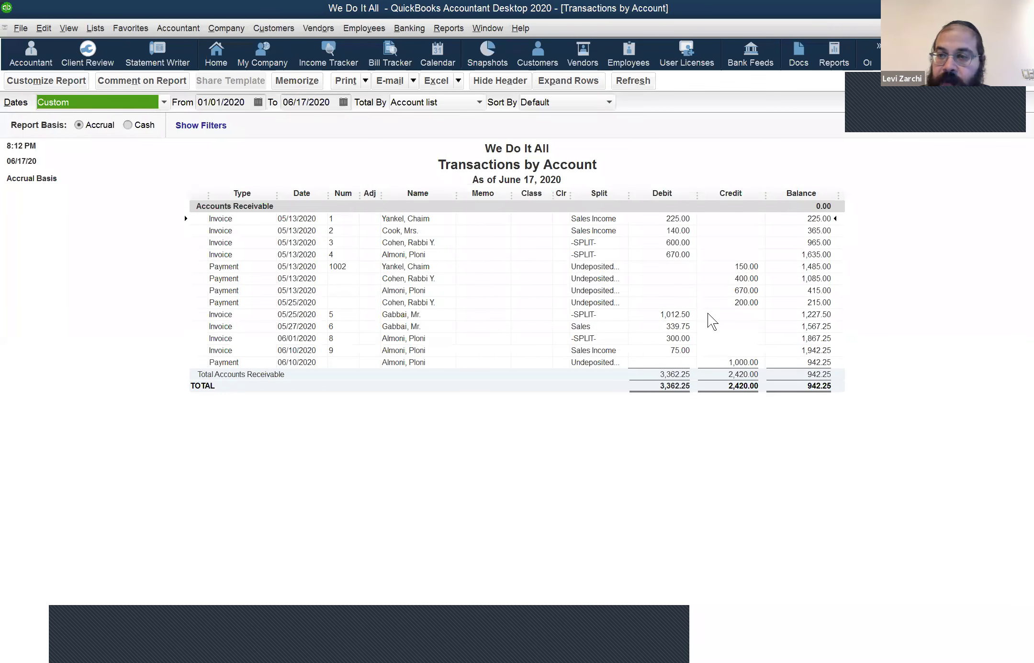
{"action": "left_click", "coordinate": [926, 77]}
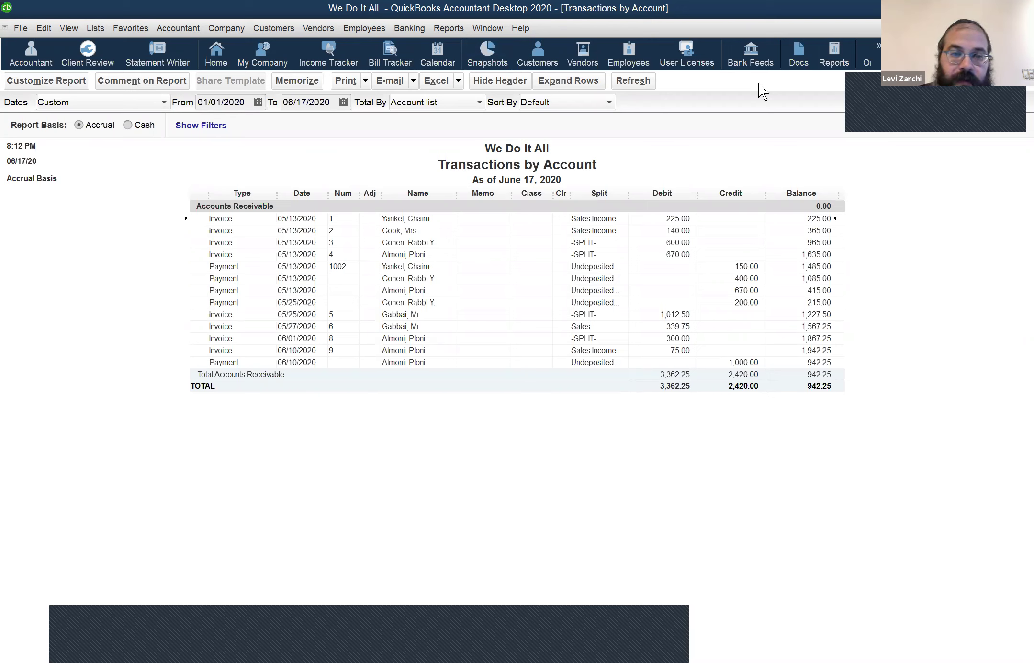
- Run the Profit & Loss Standard report for the period from 01/01/2020 to 06/17/2020
{"action": "left_click", "coordinate": [449, 26]}
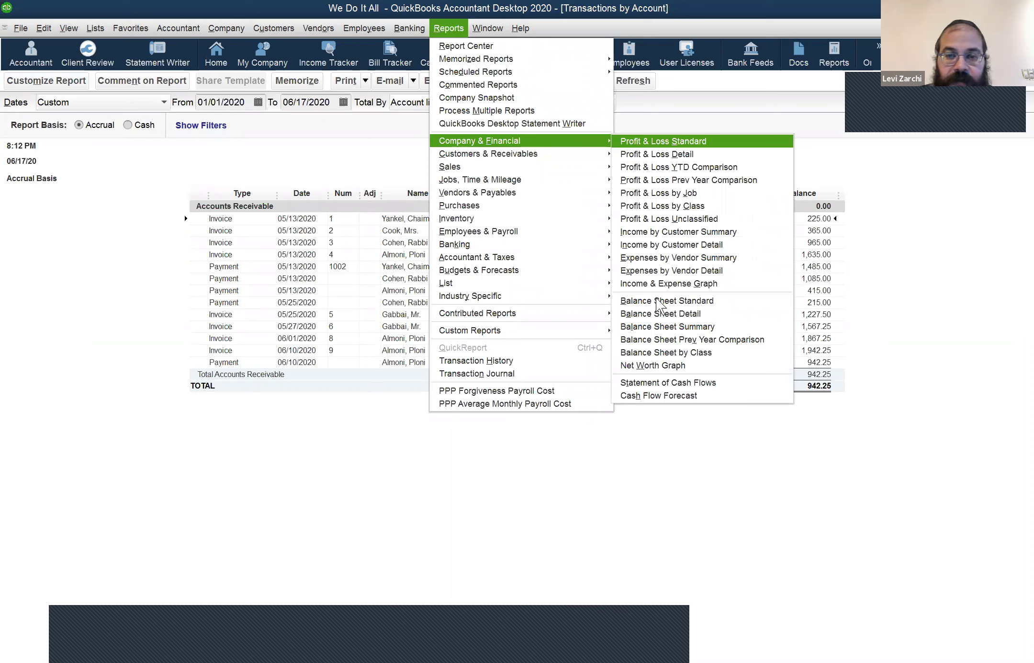
{"action": "left_click", "coordinate": [675, 142]}
{"action": "left_click", "coordinate": [225, 102]}
{"action": "key", "text": "y"}
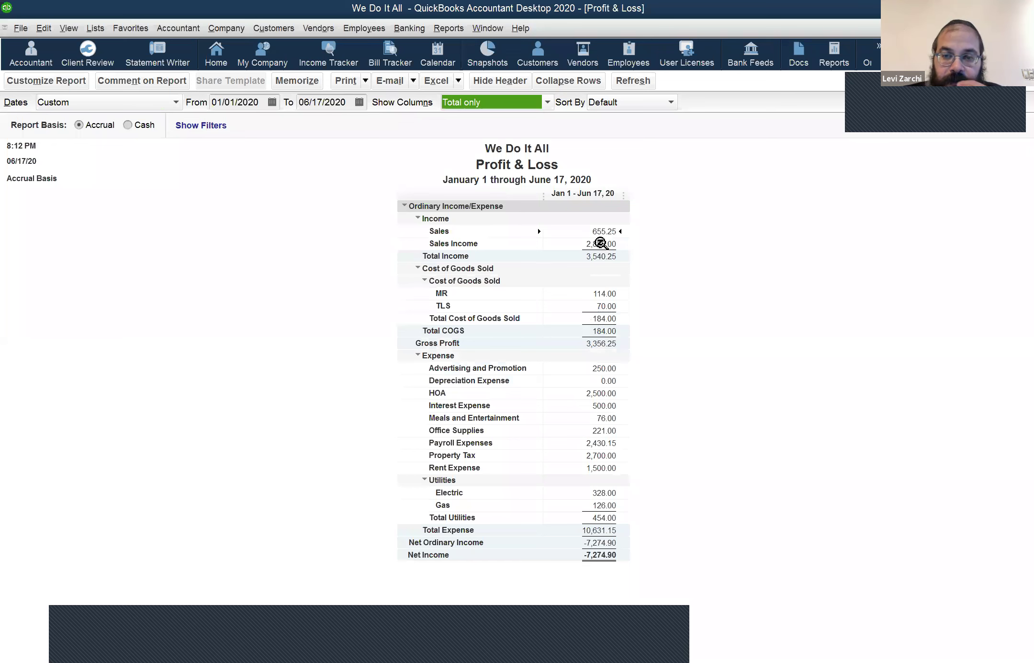
- Open the transactions behind the Sales Income amount and compare them on cash and accrual basis, ending on Cash
{"action": "double_click", "coordinate": [599, 243]}
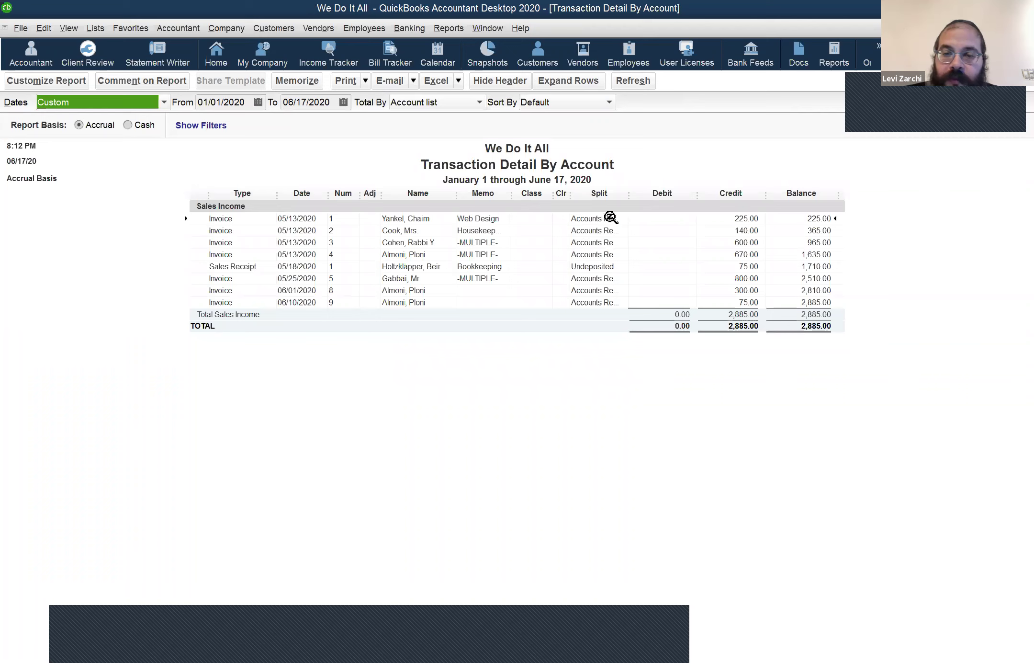
{"action": "left_click", "coordinate": [128, 125]}
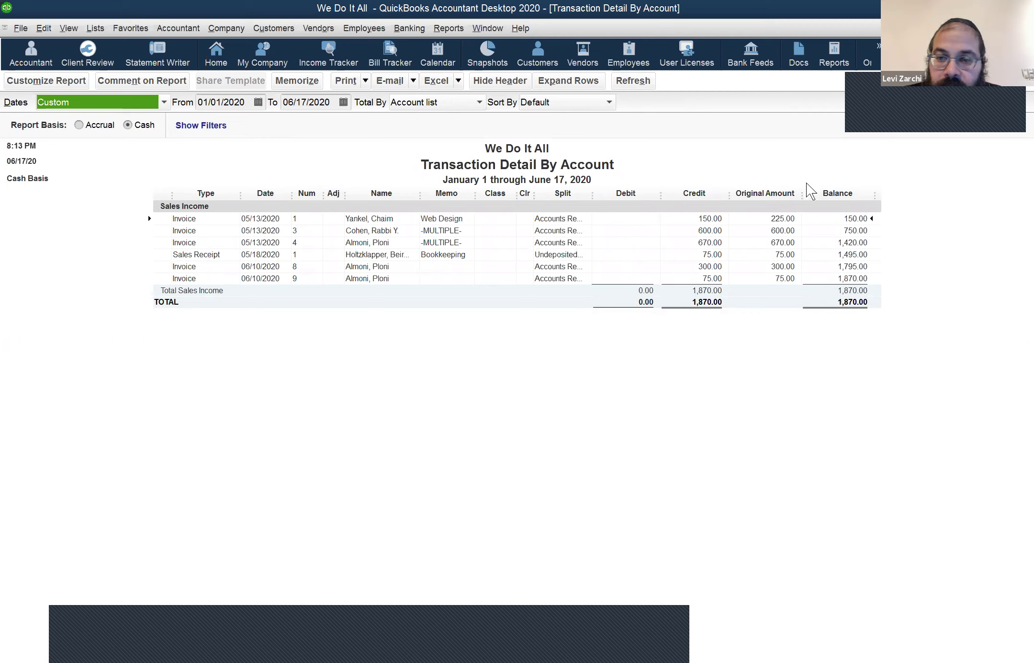
{"action": "left_click", "coordinate": [818, 201]}
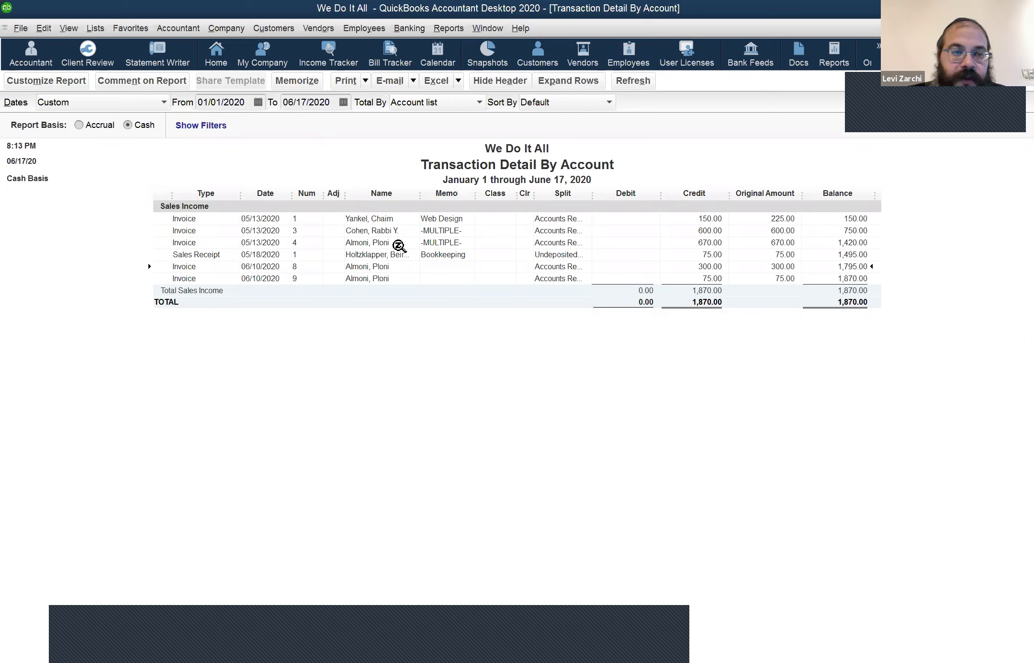
{"action": "left_click", "coordinate": [98, 125]}
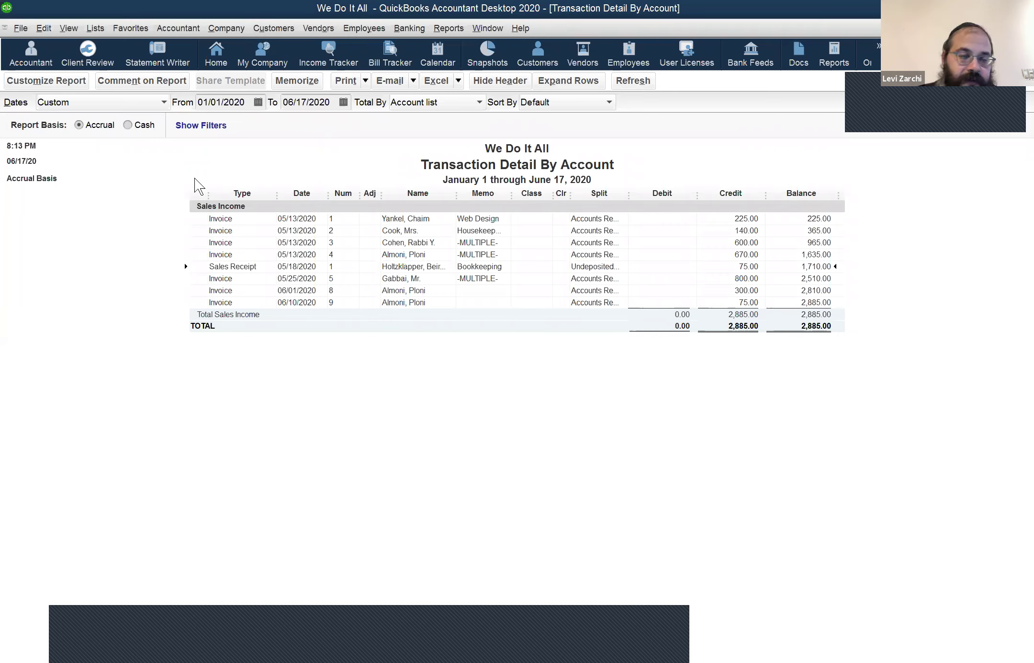
{"action": "left_click", "coordinate": [135, 124]}
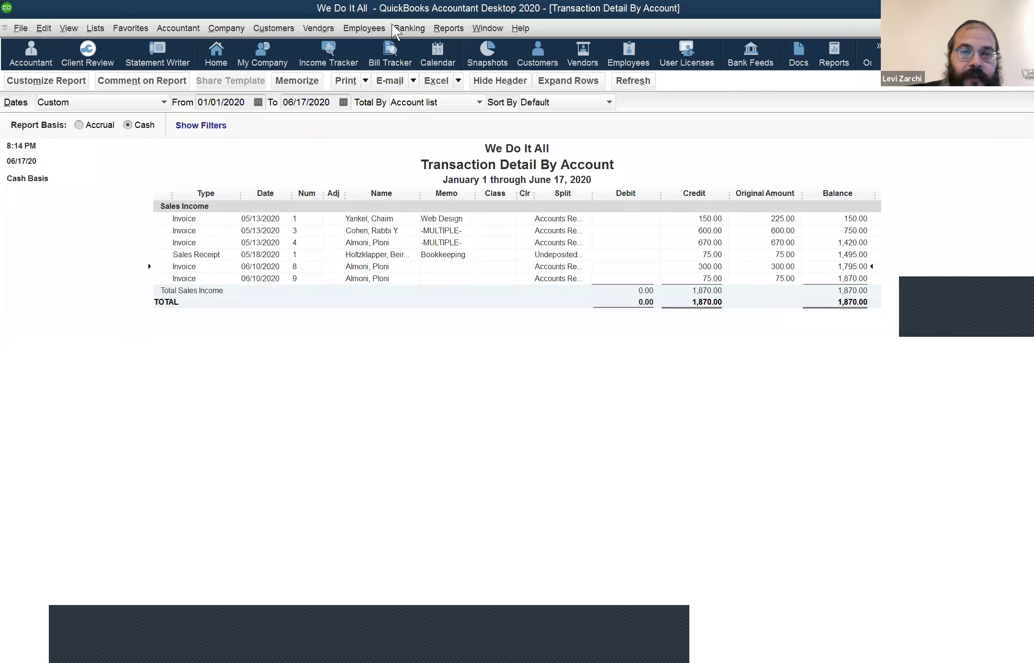
- Open the Report Center maximized and run the Profit & Loss Standard report for This Month-to-date
{"action": "left_click", "coordinate": [435, 24]}
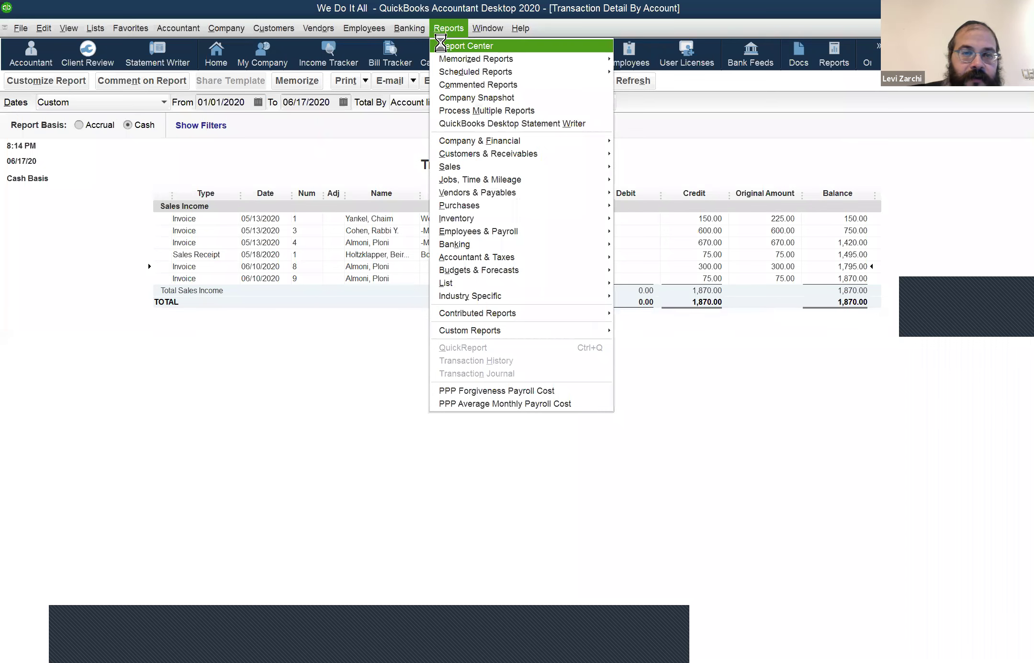
{"action": "left_click", "coordinate": [441, 46]}
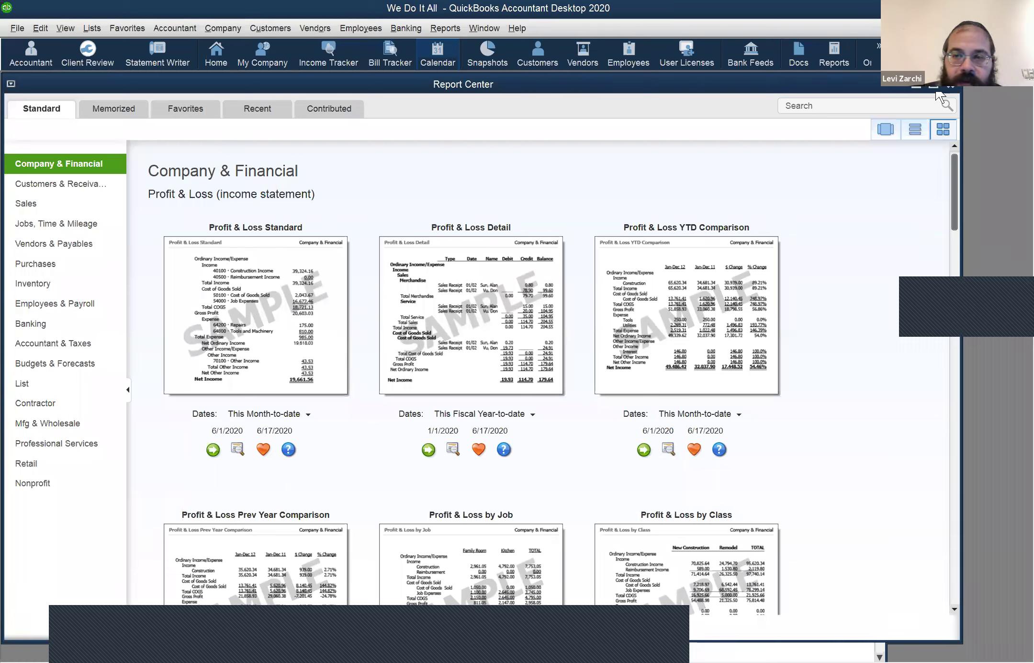
{"action": "key", "text": "ctrl+F10"}
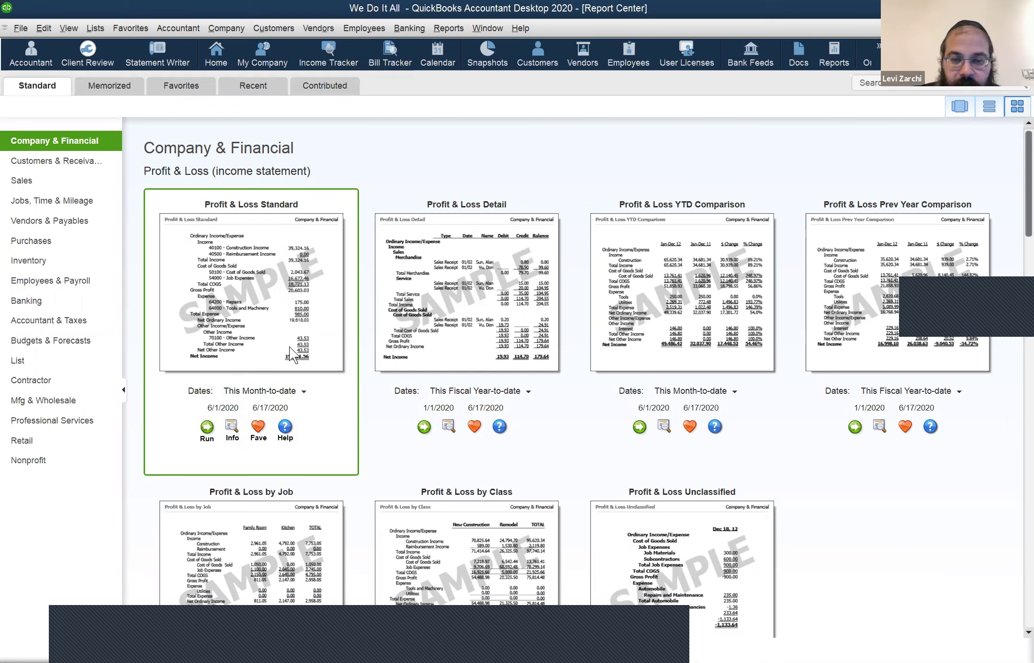
{"action": "left_click", "coordinate": [227, 396]}
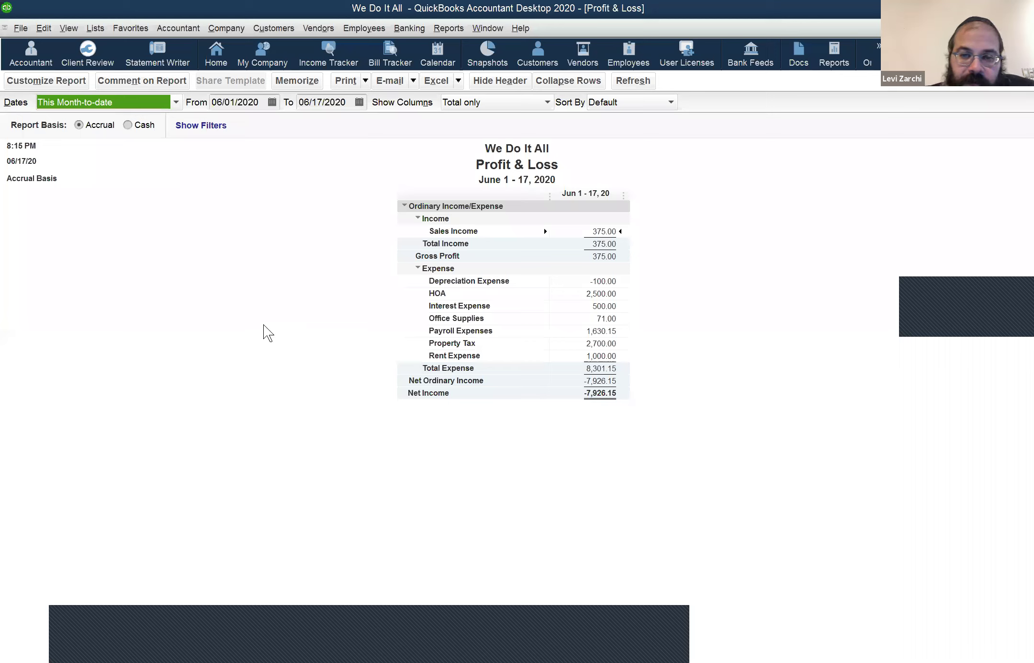
- Examine the Sales Income, Depreciation Expense and HOA amounts in the Profit & Loss report
{"action": "double_click", "coordinate": [597, 232]}
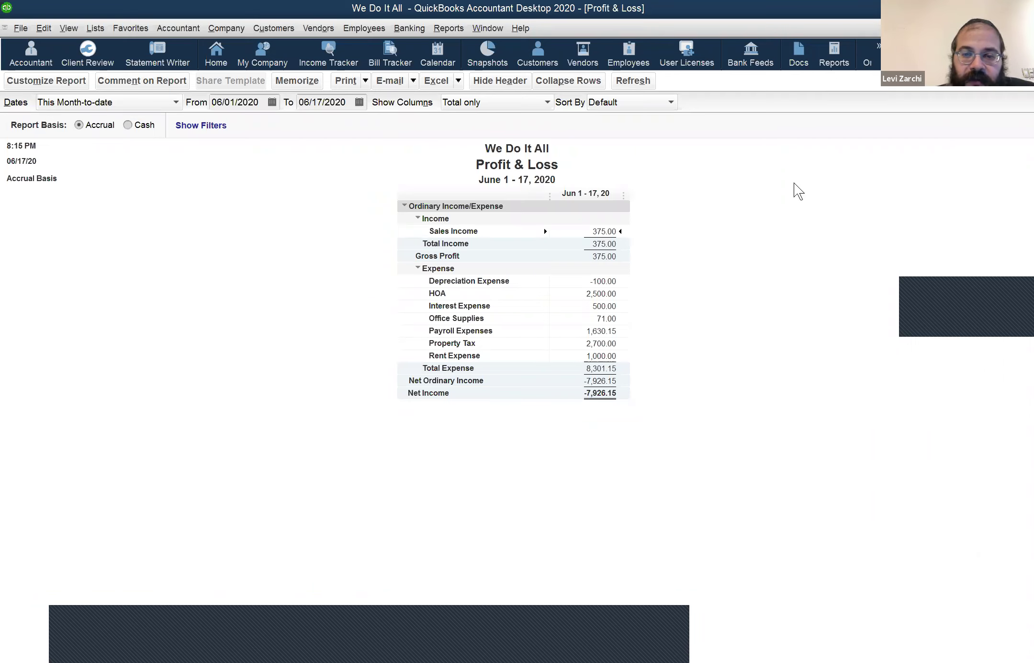
{"action": "double_click", "coordinate": [602, 280]}
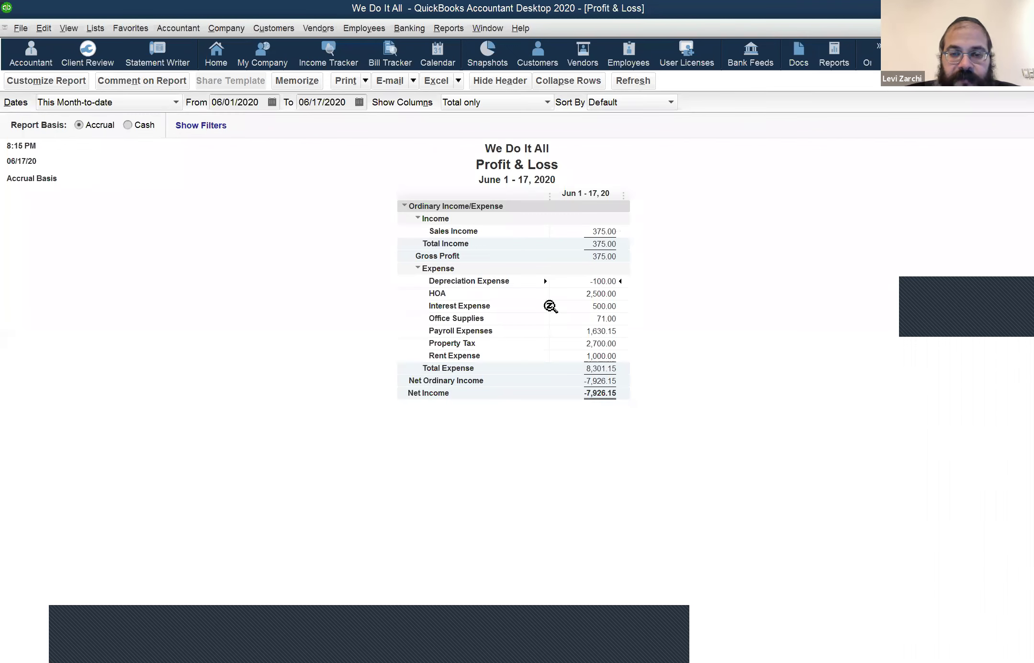
{"action": "left_click", "coordinate": [598, 293]}
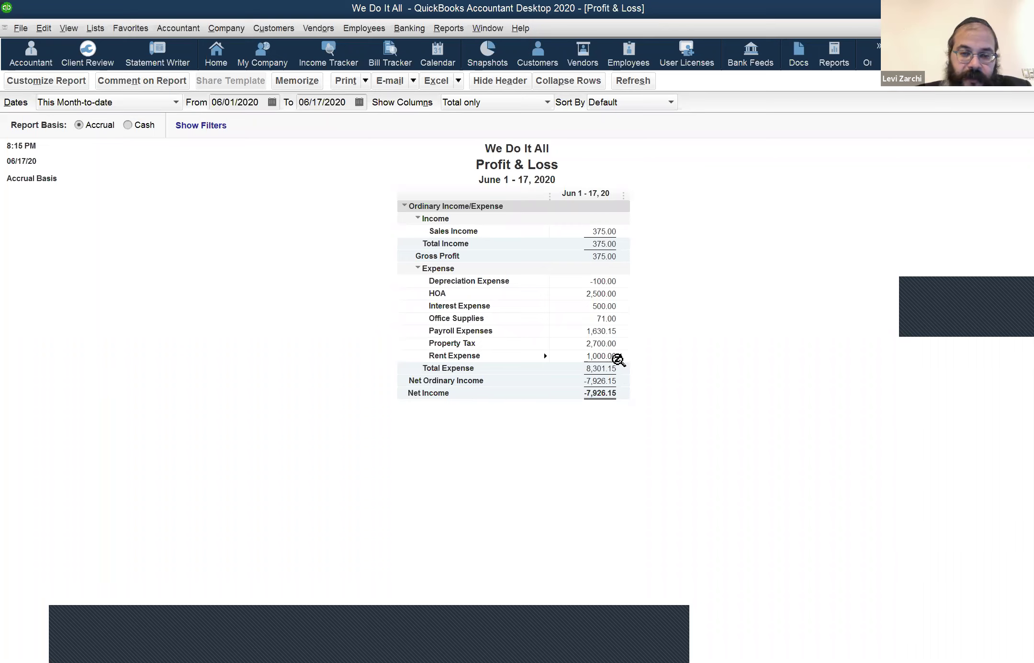
- Open the transactions behind the Rent Expense amount and set their date range to 05/01/2020 through 05/31/2020
{"action": "double_click", "coordinate": [612, 356]}
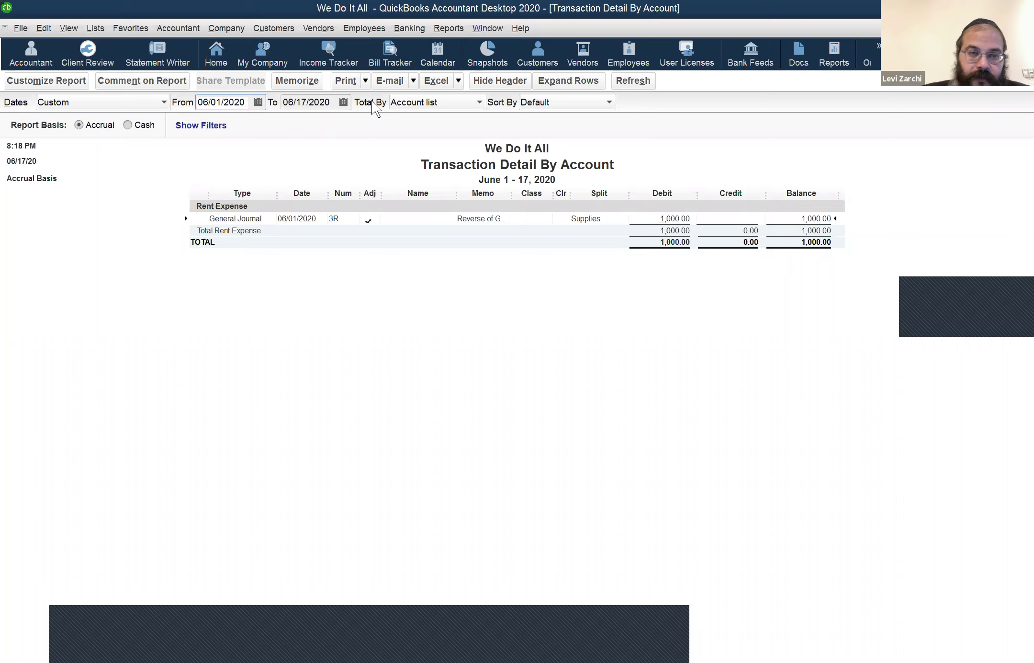
{"action": "key", "text": "semicolon"}
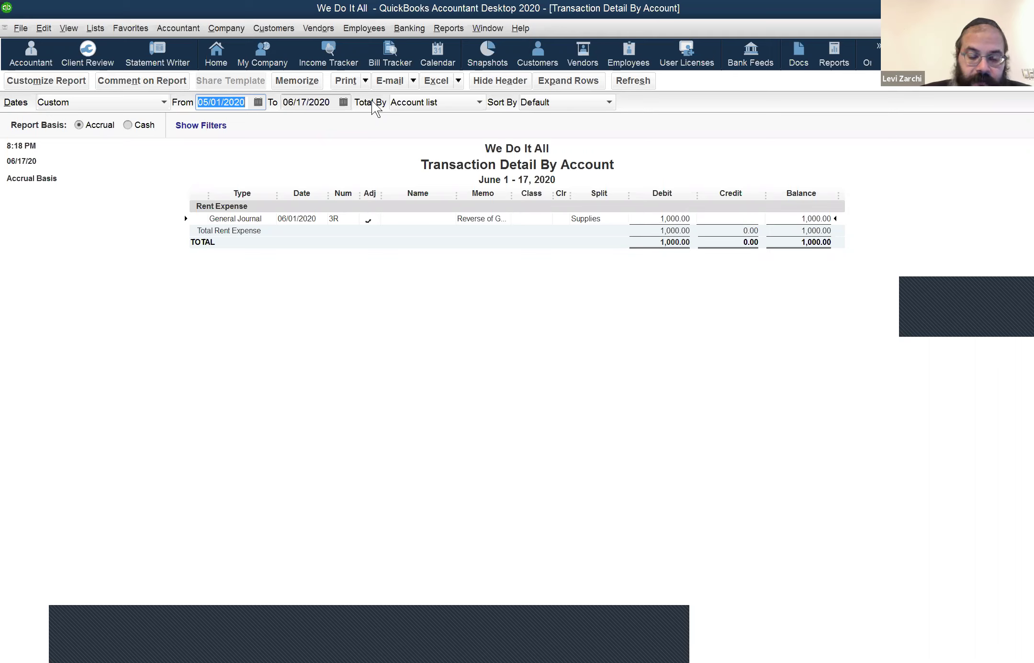
{"action": "key", "text": "Tab"}
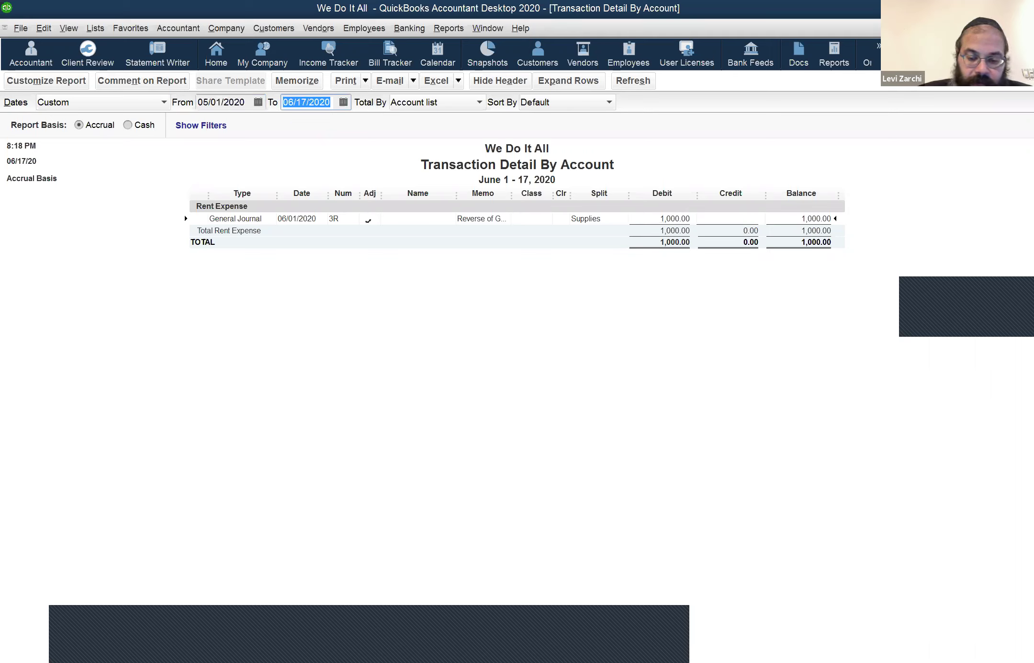
{"action": "type", "text": "05"}
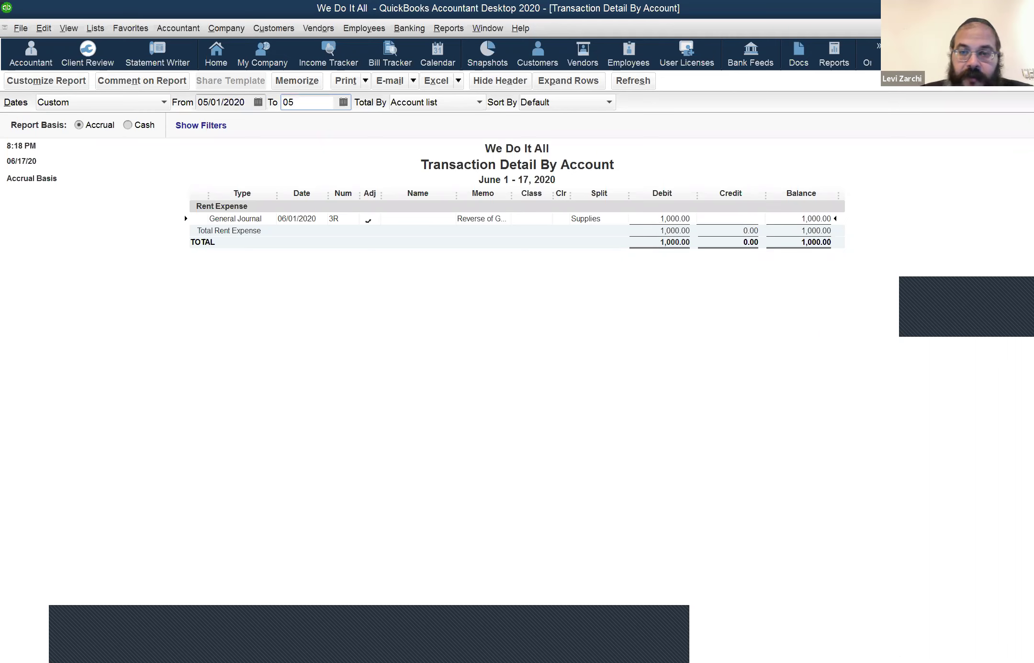
{"action": "type", "text": "/31/2020"}
{"action": "key", "text": "Tab"}
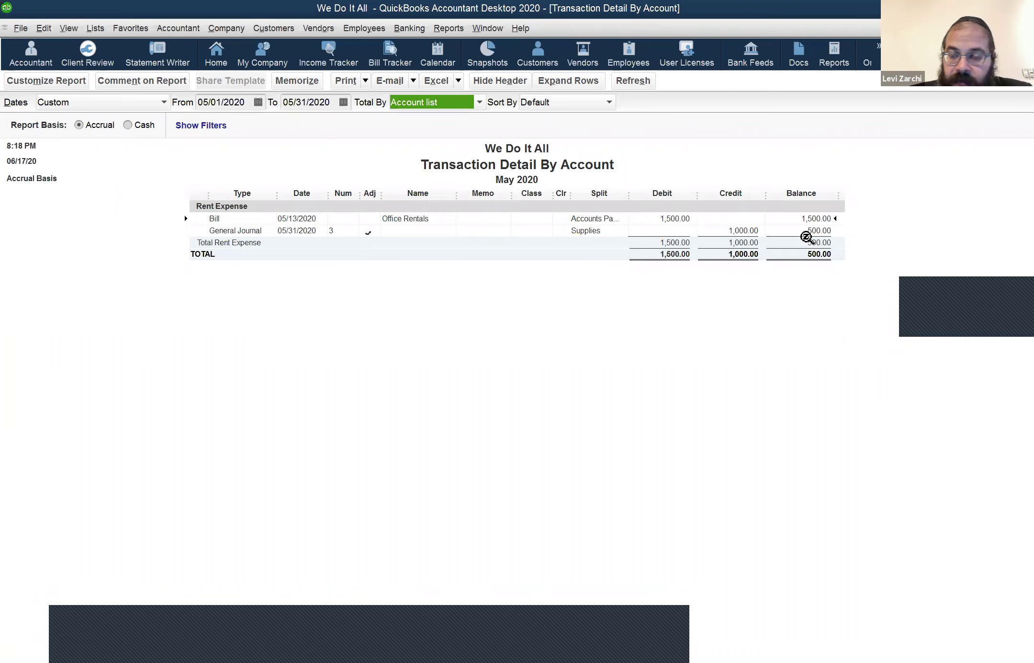
- View the 05/31/2020 general journal entry behind the Rent Expense credit, and return to the Report Center
{"action": "left_click", "coordinate": [761, 229]}
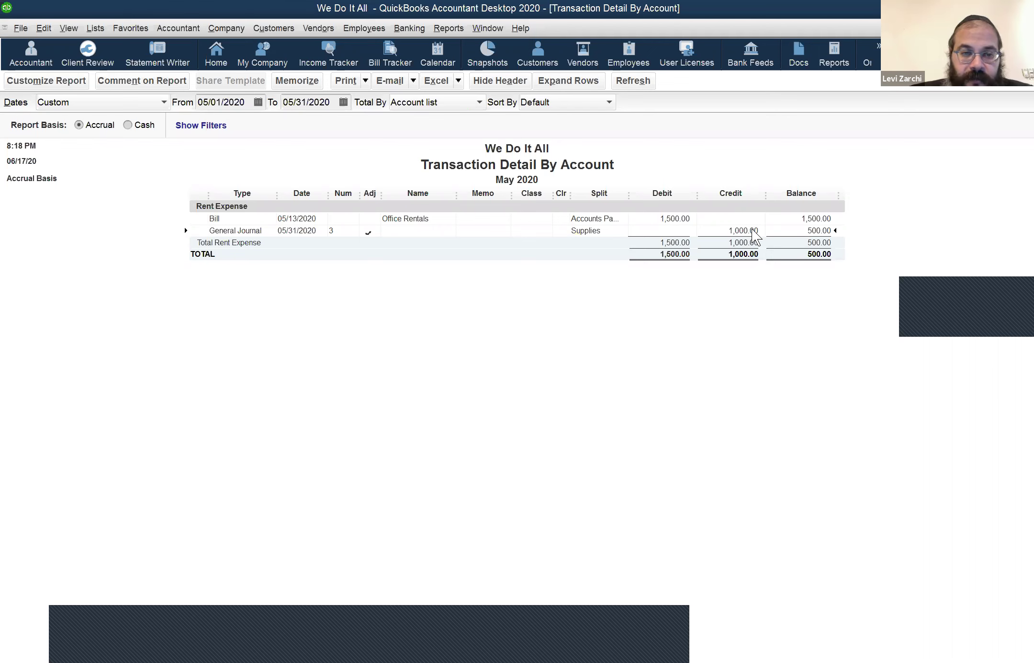
{"action": "double_click", "coordinate": [751, 230]}
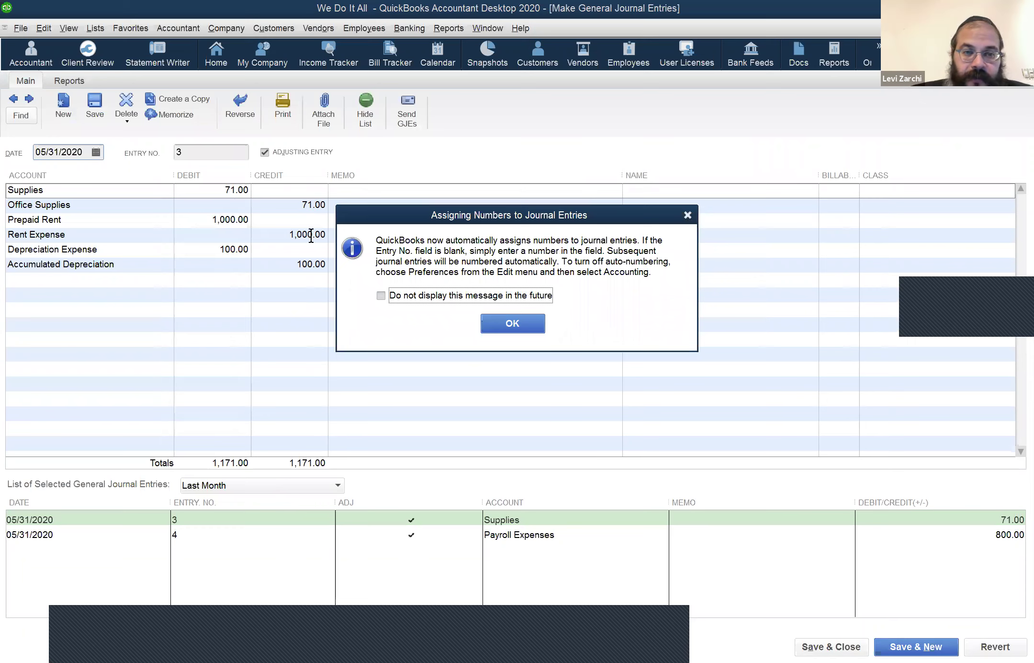
{"action": "key", "text": "Return"}
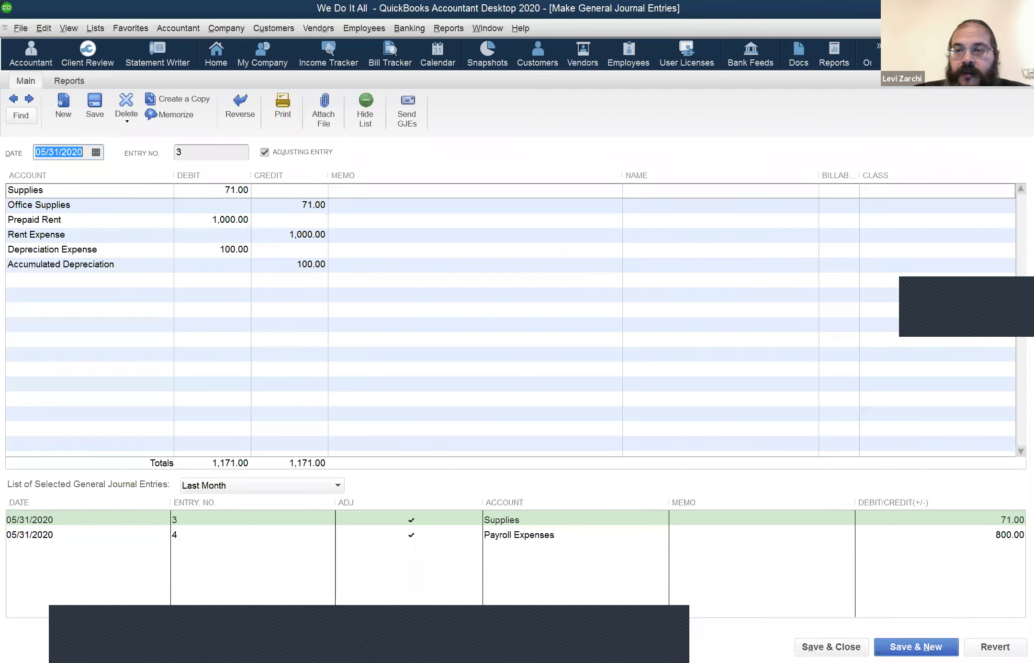
{"action": "key", "text": "ctrl+r"}
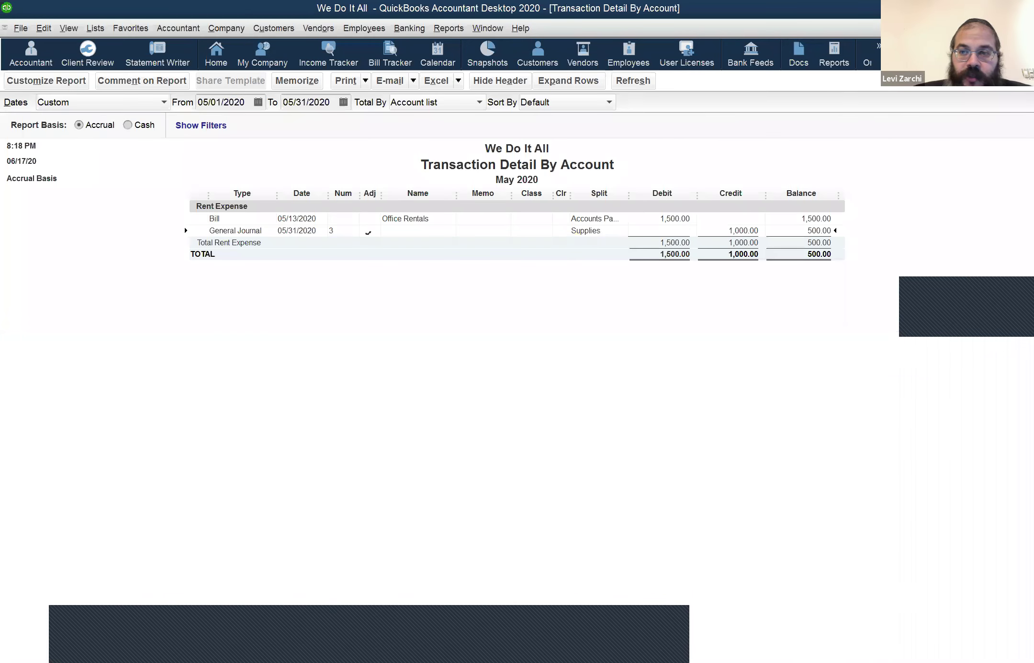
{"action": "key", "text": "Escape"}
{"action": "left_click", "coordinate": [509, 316]}
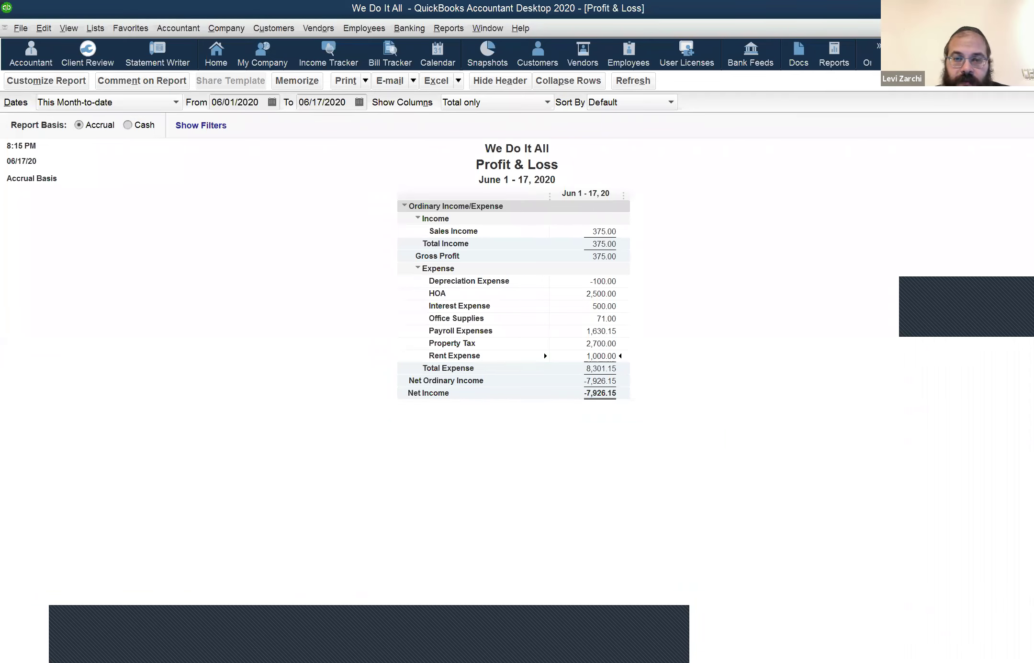
{"action": "key", "text": "Escape"}
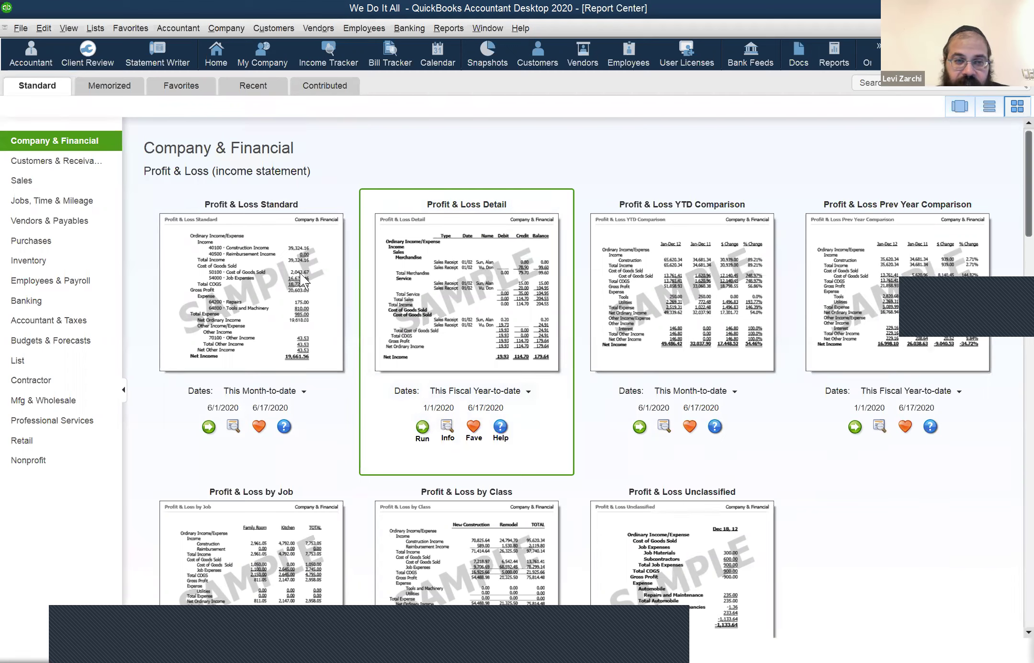
- Run the Profit & Loss Detail report for This Fiscal Year-to-date and review its transactions down to Net Income before closing it
{"action": "double_click", "coordinate": [435, 278]}
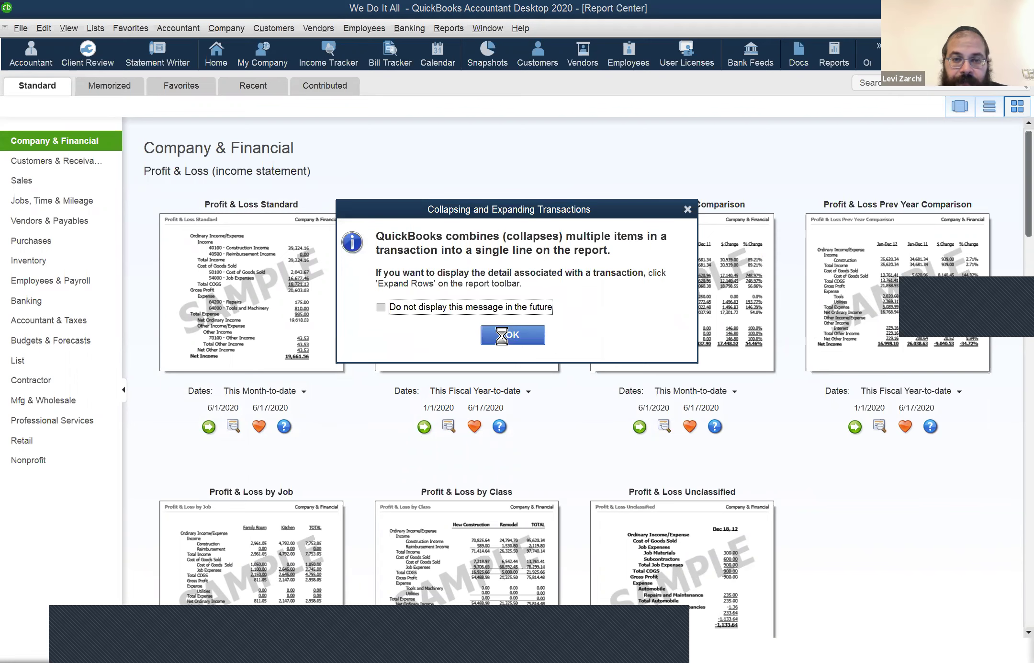
{"action": "left_click", "coordinate": [501, 335]}
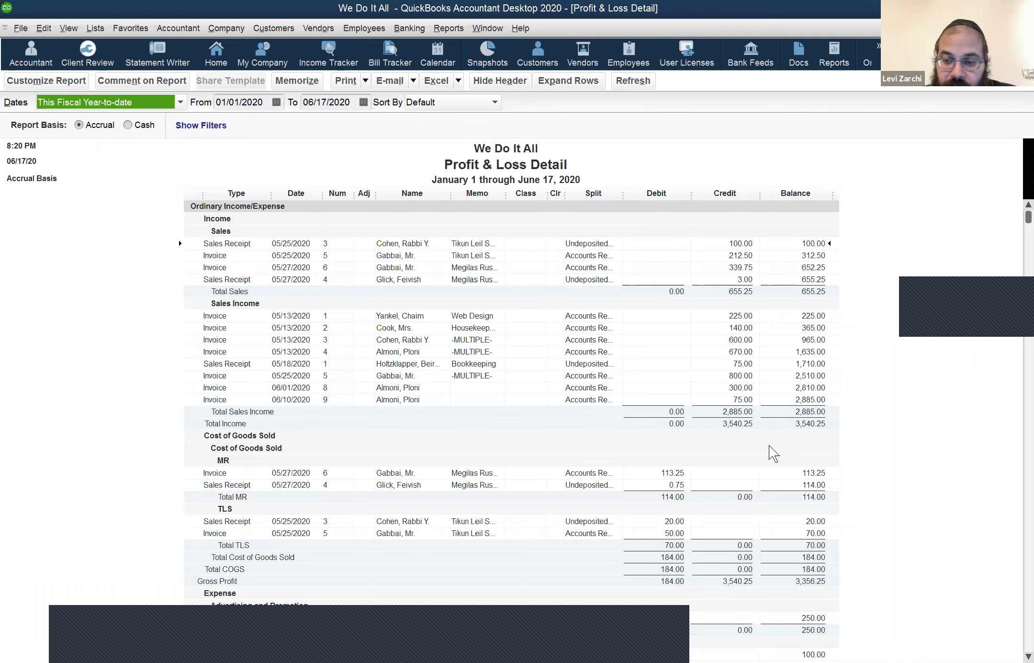
{"action": "scroll", "coordinate": [769, 446], "scroll_direction": "down", "scroll_amount": 3}
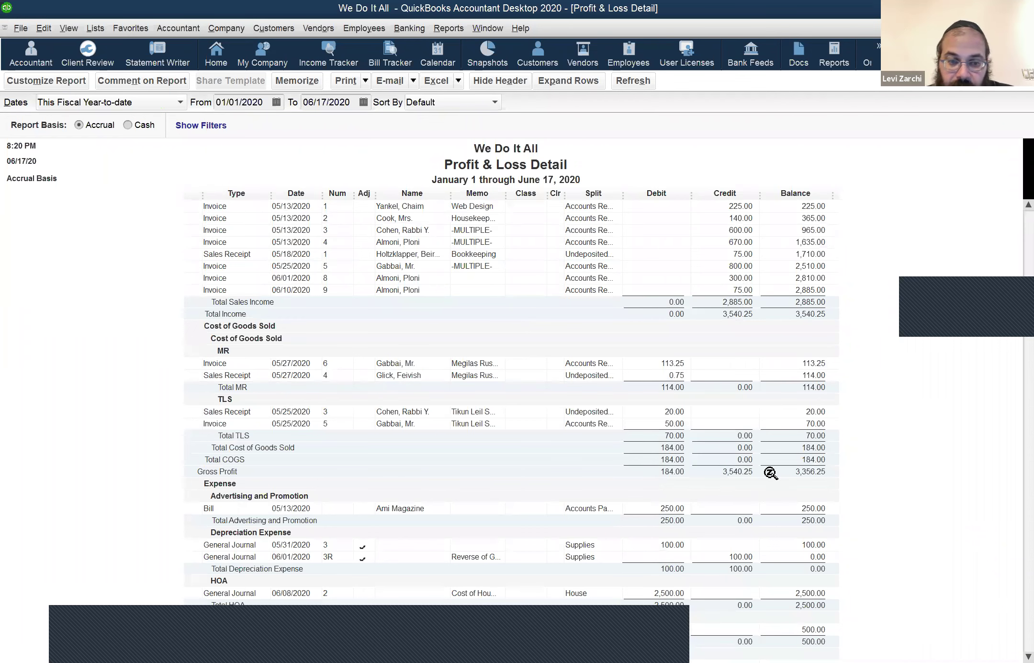
{"action": "scroll", "coordinate": [771, 474], "scroll_direction": "down", "scroll_amount": 2}
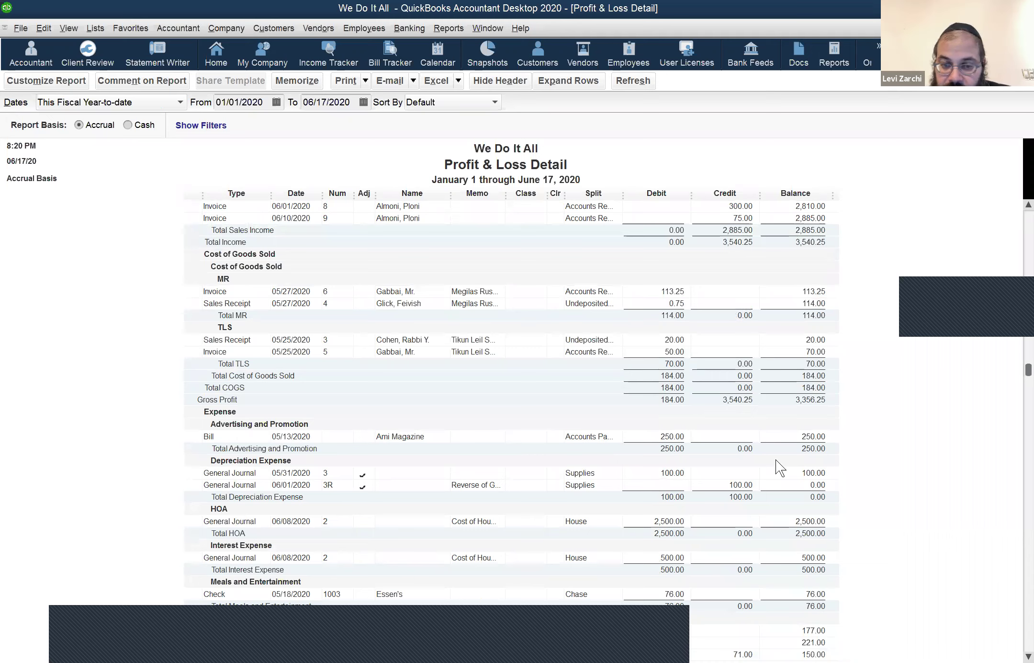
{"action": "scroll", "coordinate": [776, 458], "scroll_direction": "down", "scroll_amount": 2}
{"action": "scroll", "coordinate": [781, 431], "scroll_direction": "down", "scroll_amount": 2}
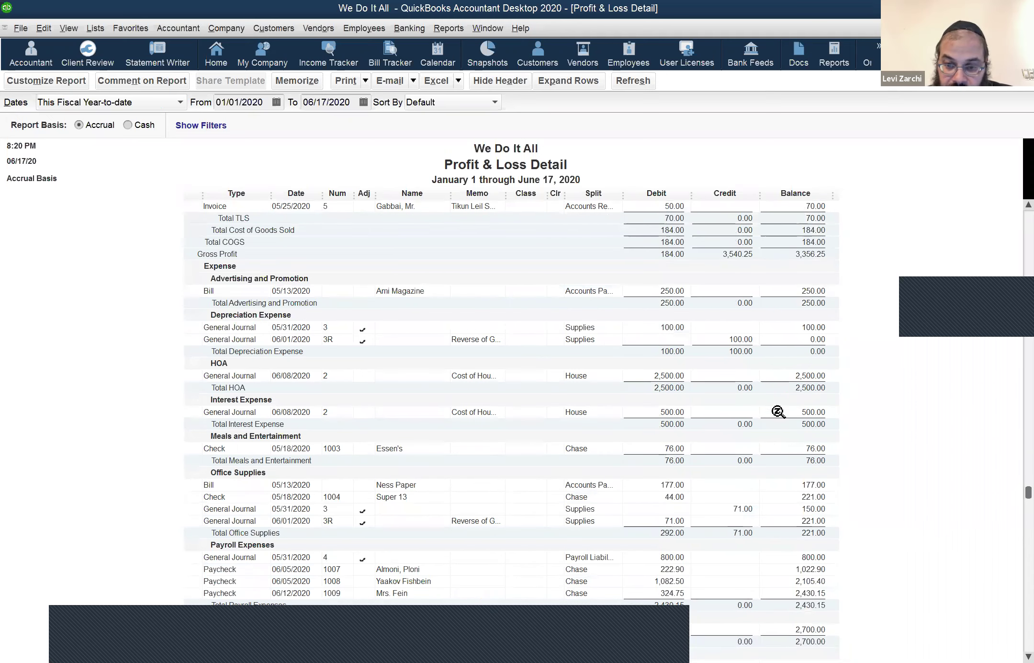
{"action": "scroll", "coordinate": [795, 411], "scroll_direction": "down", "scroll_amount": 3}
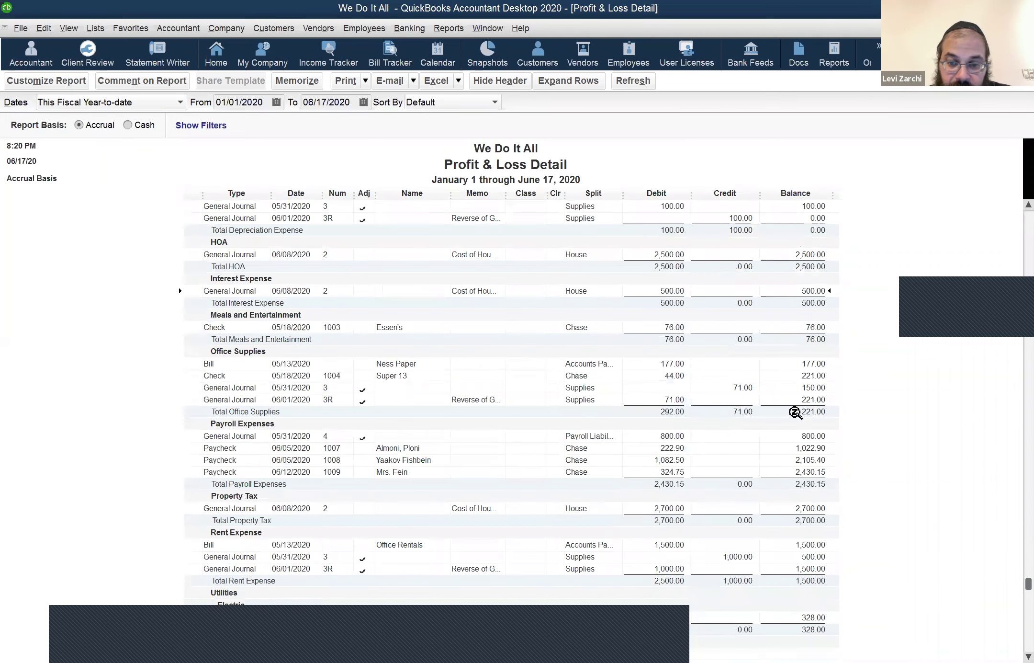
{"action": "scroll", "coordinate": [549, 565], "scroll_direction": "down", "scroll_amount": 2}
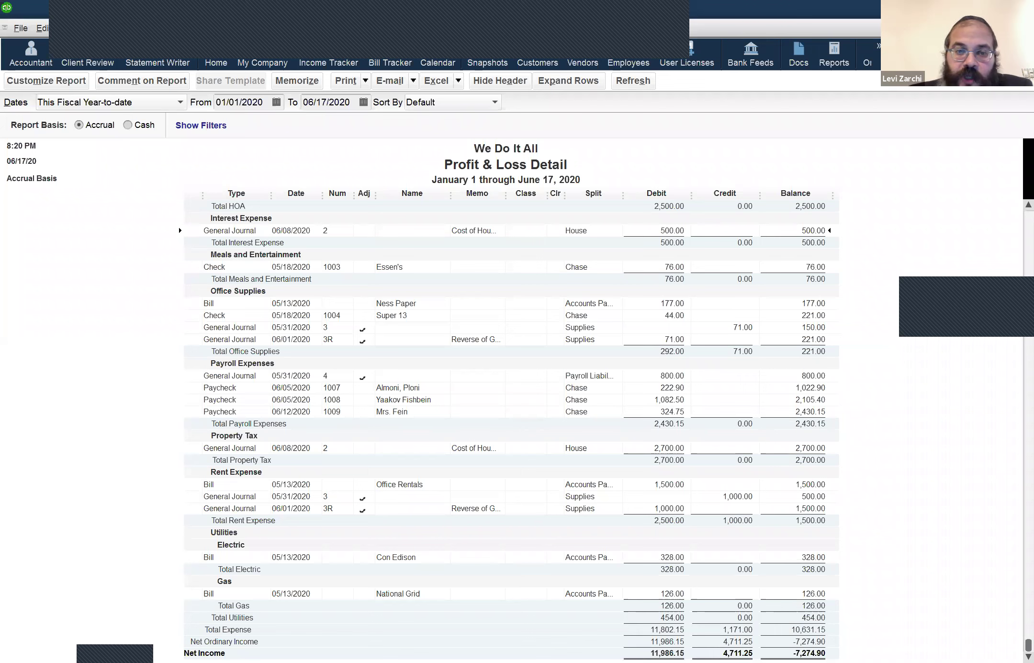
{"action": "key", "text": "Escape"}
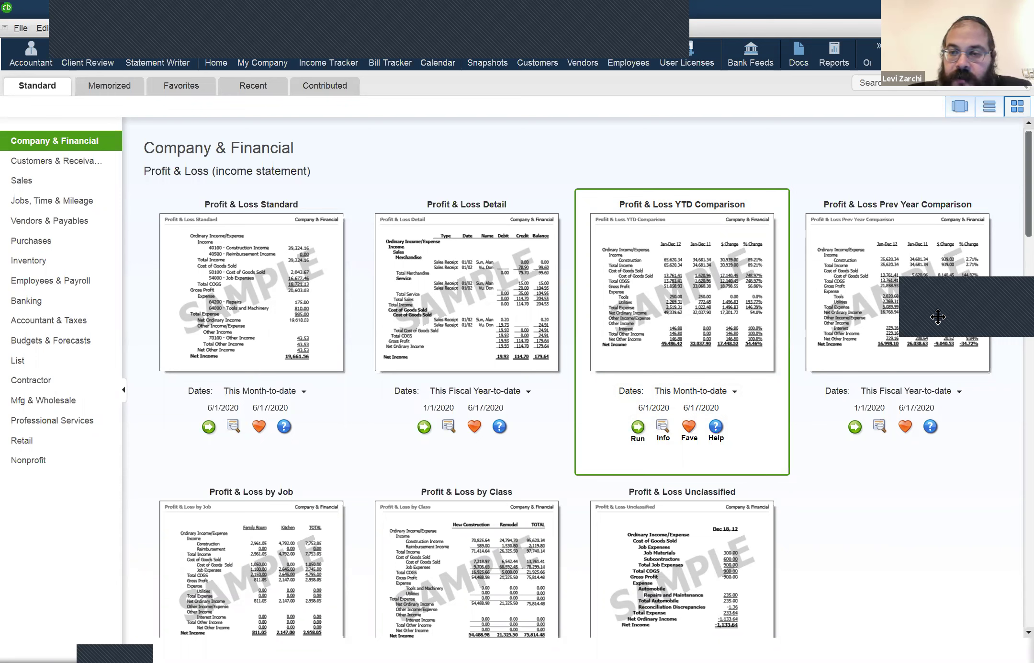
- Run the Profit & Loss Prev Year Comparison report for This Fiscal Year-to-date
{"action": "left_click", "coordinate": [917, 407]}
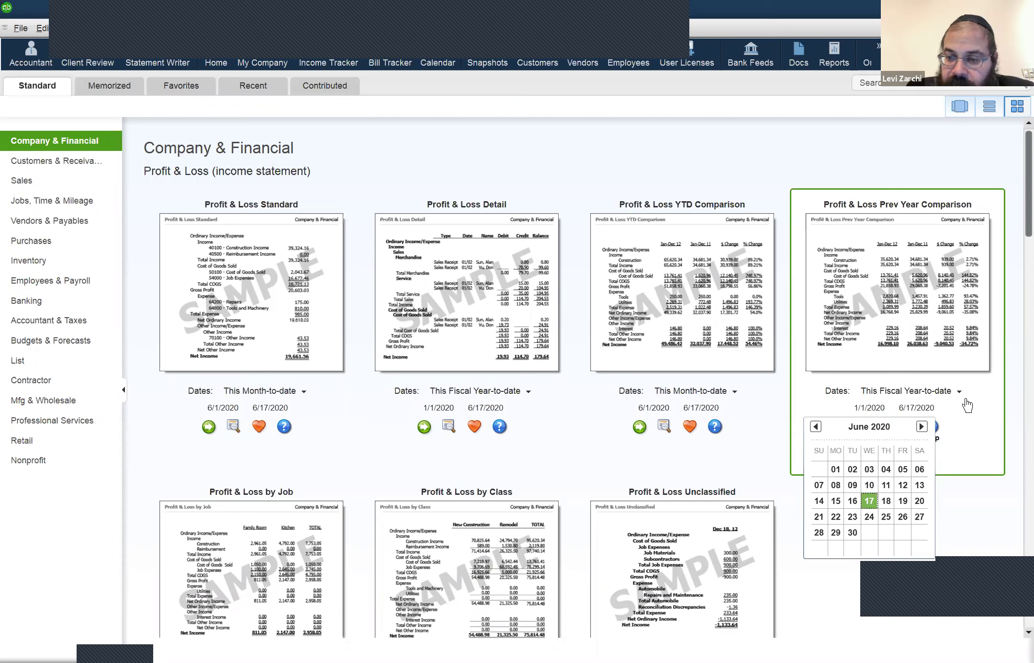
{"action": "left_click", "coordinate": [868, 415]}
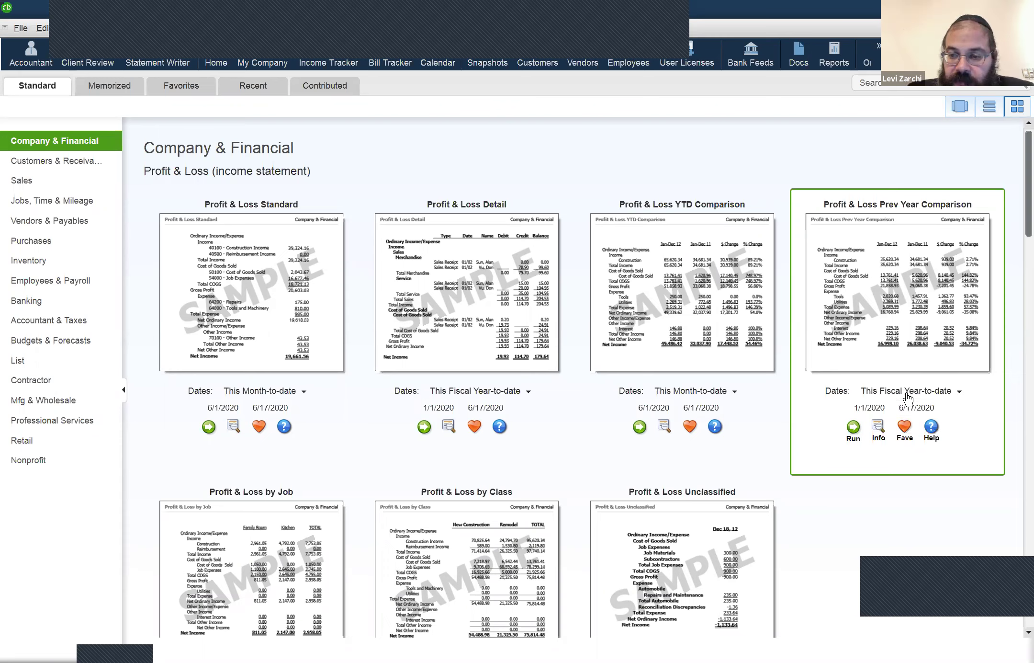
{"action": "left_click", "coordinate": [913, 276]}
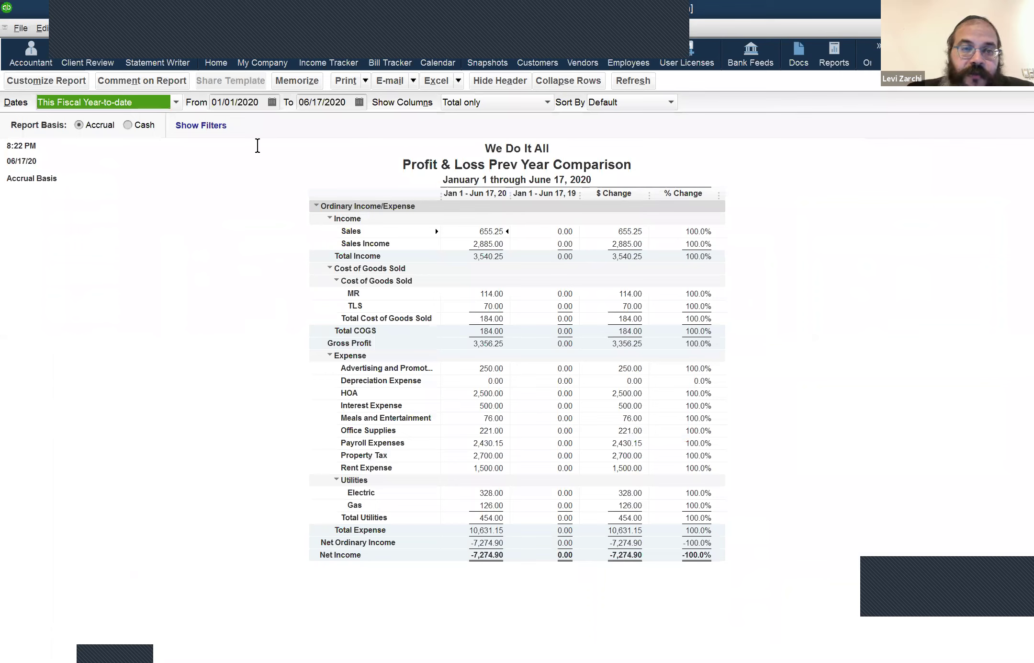
- Extend the previous year comparison through 12/31/2020, review its amounts and close the report
{"action": "left_click", "coordinate": [334, 104]}
{"action": "key", "text": "r"}
{"action": "key", "text": "Tab"}
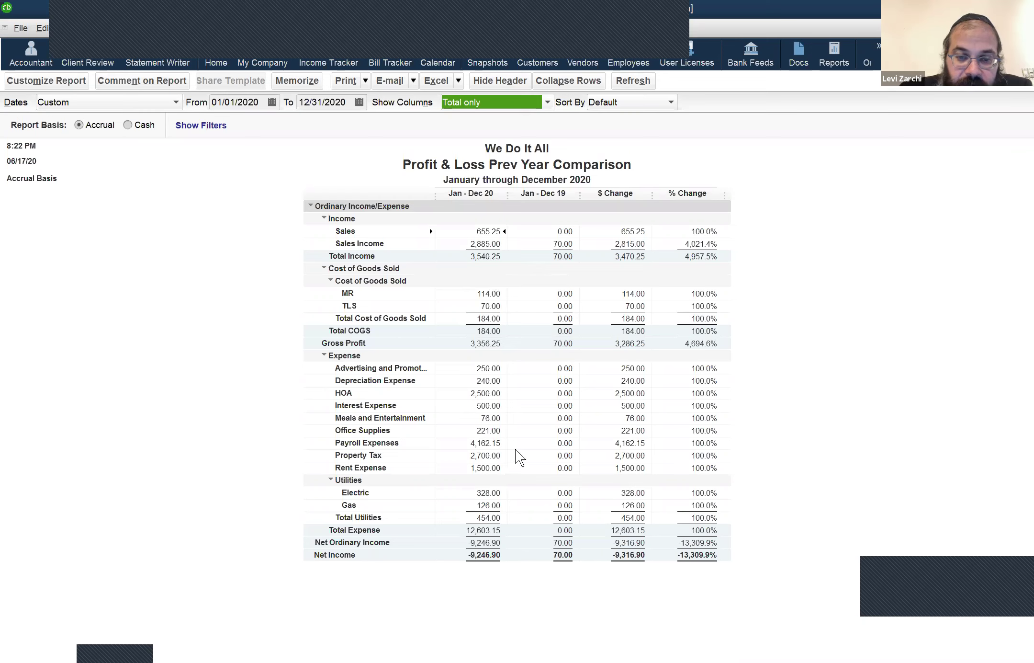
{"action": "left_click", "coordinate": [478, 554]}
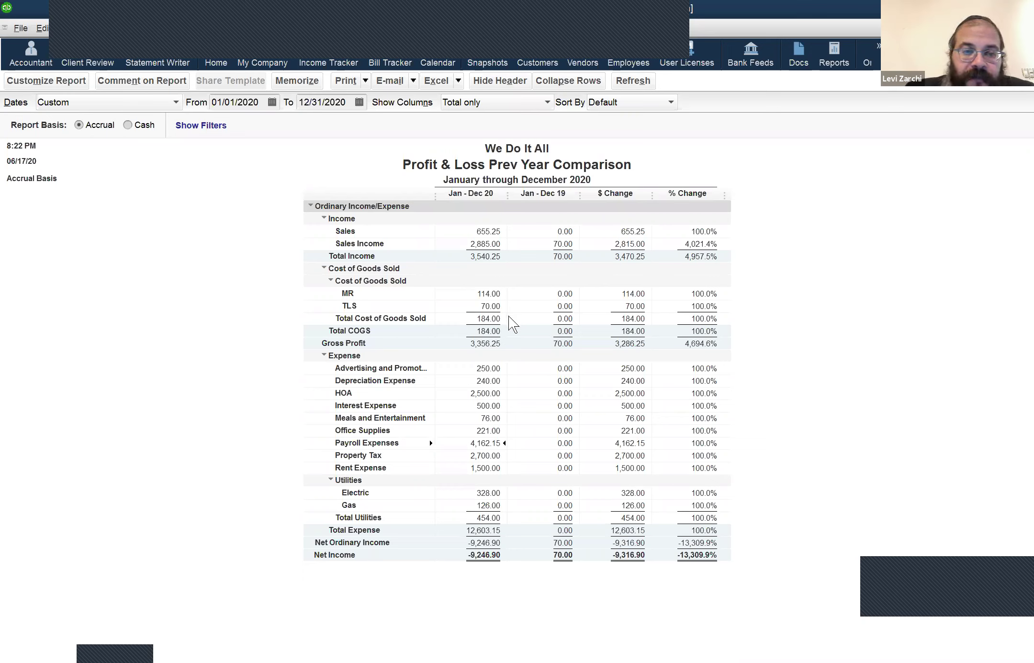
{"action": "key", "text": "Escape"}
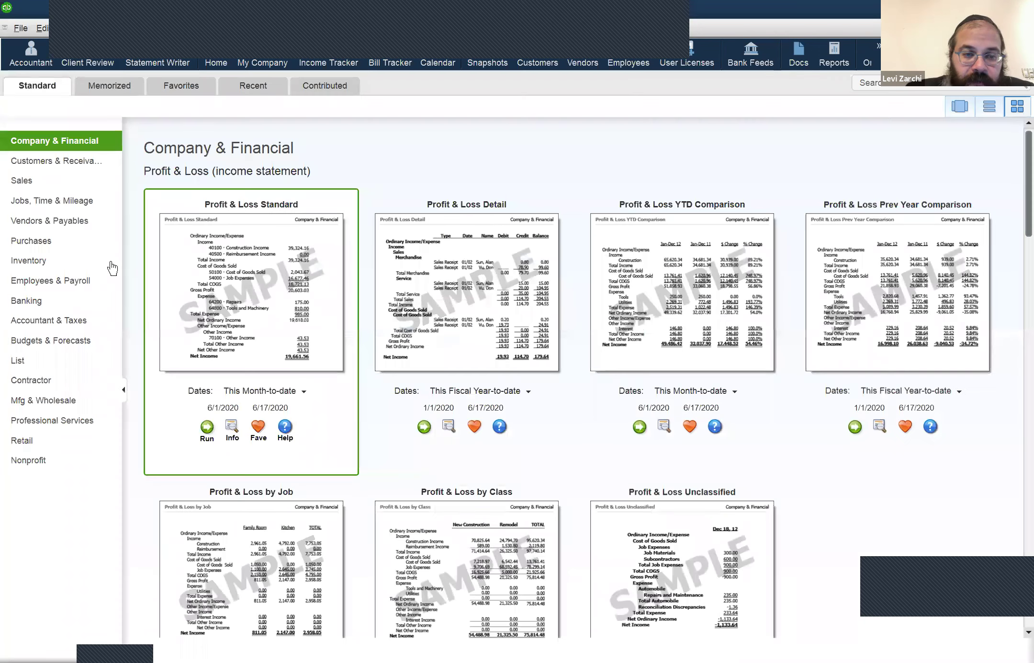
- Browse the Customers & Receivables reports and view the Customer Balance Summary for all dates before closing it
{"action": "left_click", "coordinate": [62, 162]}
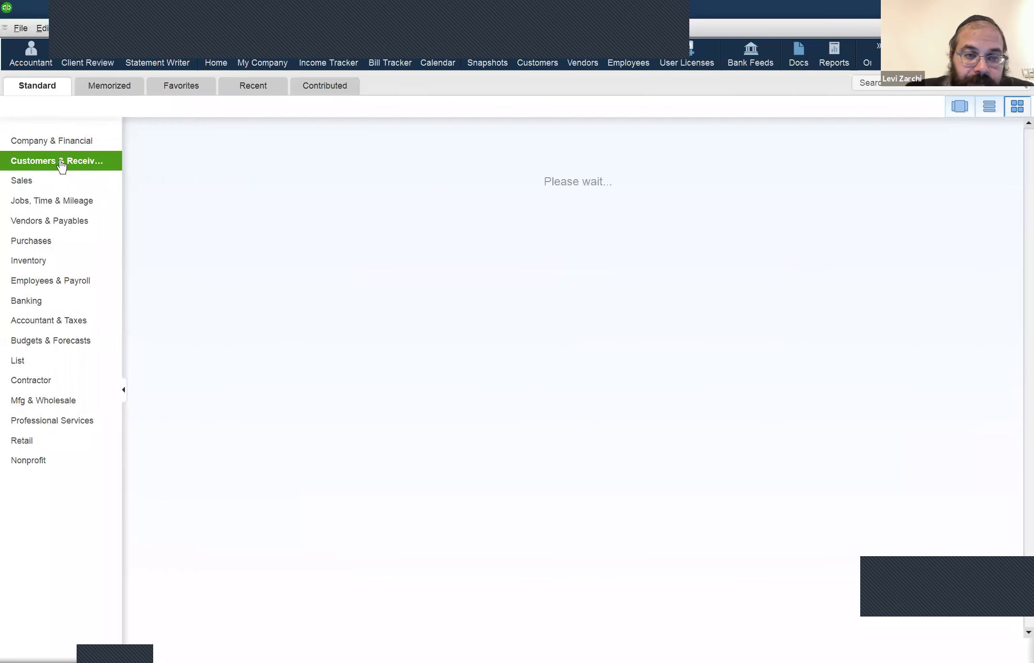
{"action": "scroll", "coordinate": [553, 395], "scroll_direction": "down", "scroll_amount": 3}
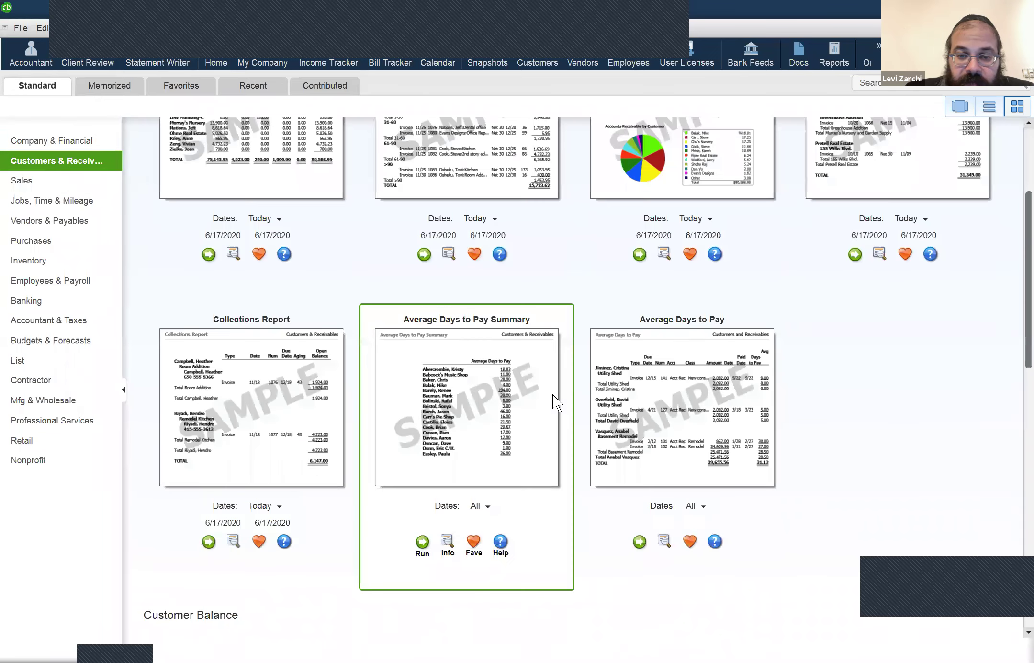
{"action": "scroll", "coordinate": [552, 395], "scroll_direction": "down", "scroll_amount": 7}
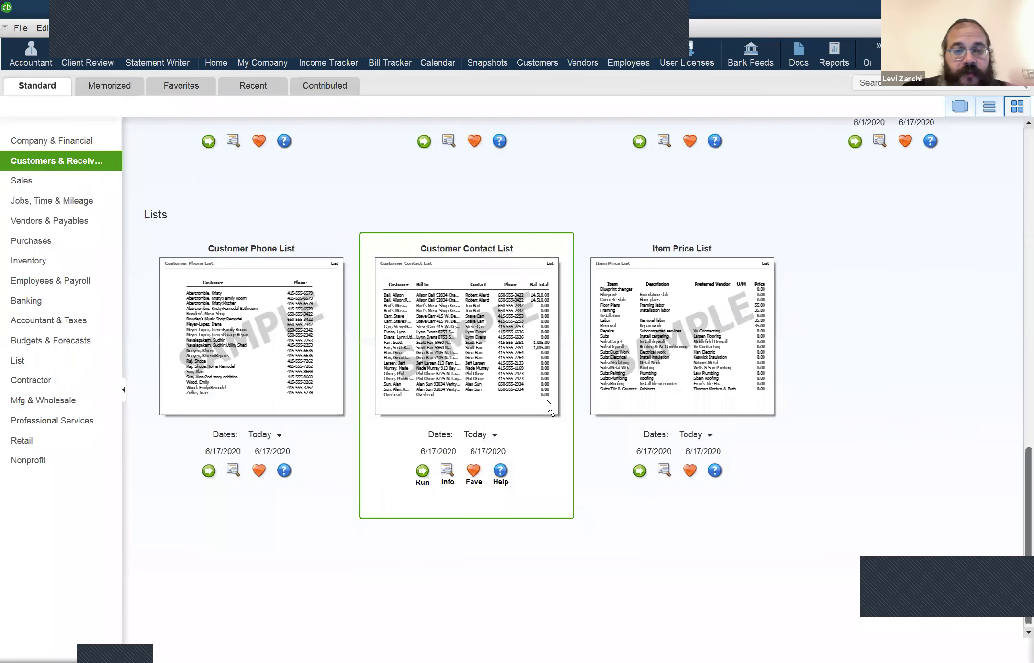
{"action": "scroll", "coordinate": [337, 452], "scroll_direction": "up", "scroll_amount": 3}
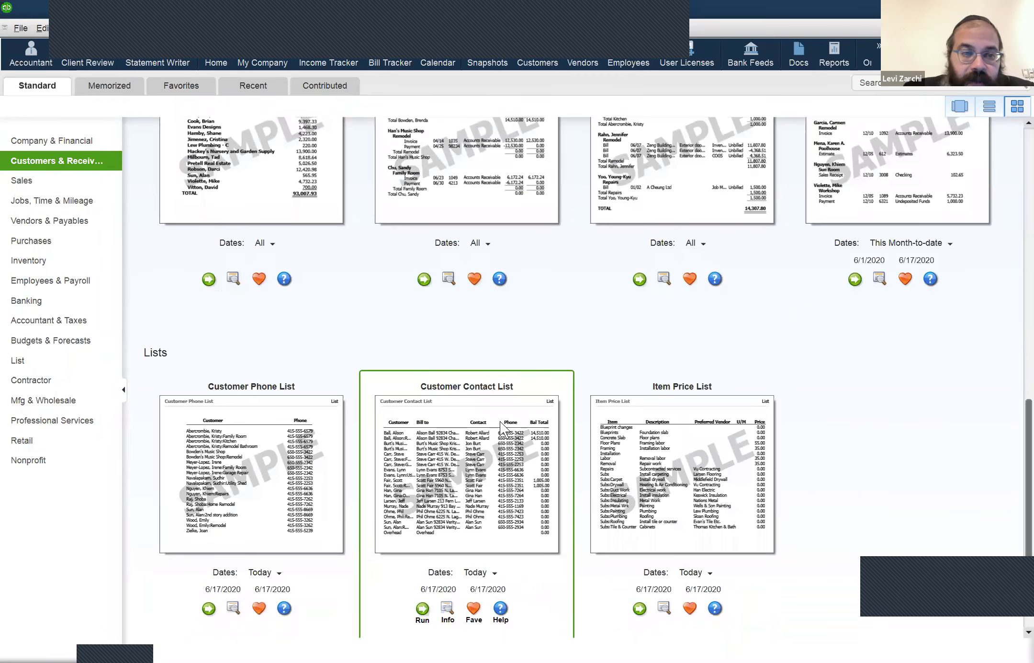
{"action": "scroll", "coordinate": [330, 352], "scroll_direction": "up", "scroll_amount": 4}
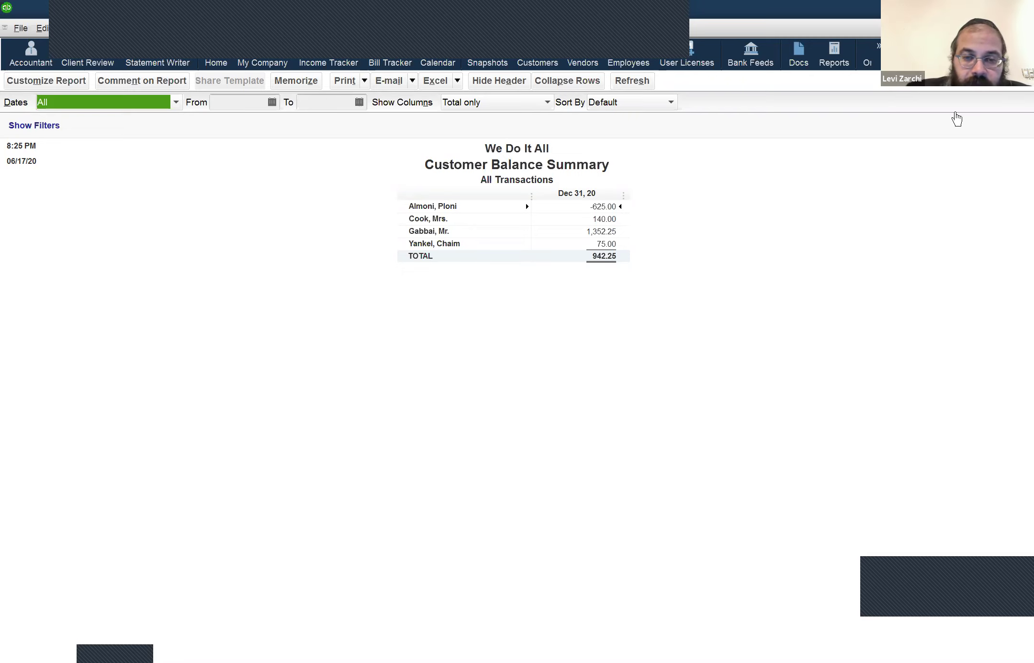
{"action": "key", "text": "Escape"}
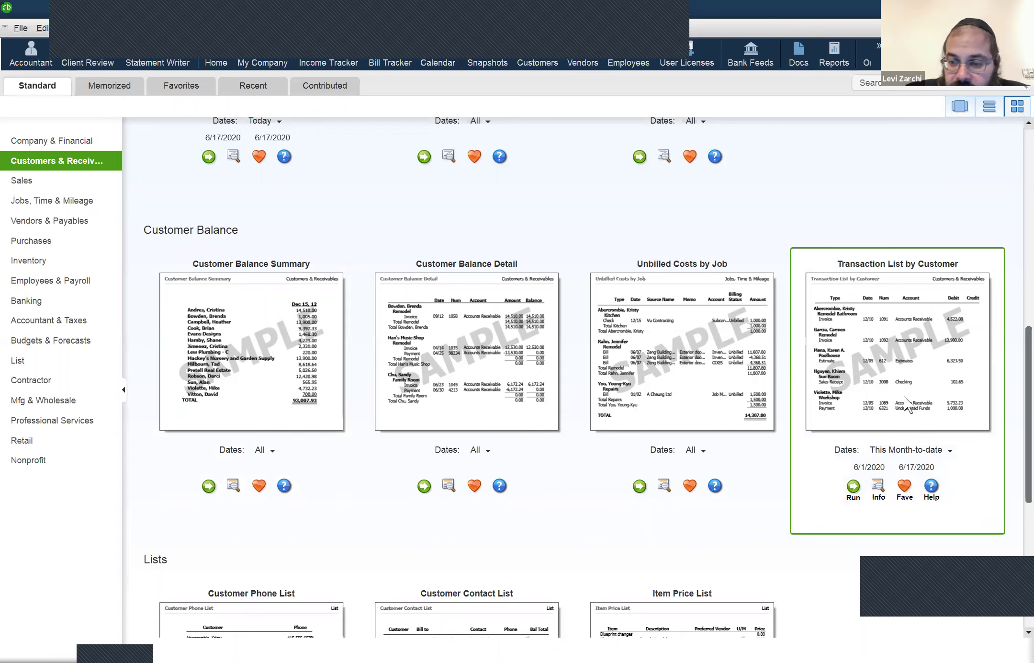
- Run the Transaction List by Customer report for This Fiscal Year, review it and close it
{"action": "left_click", "coordinate": [922, 450]}
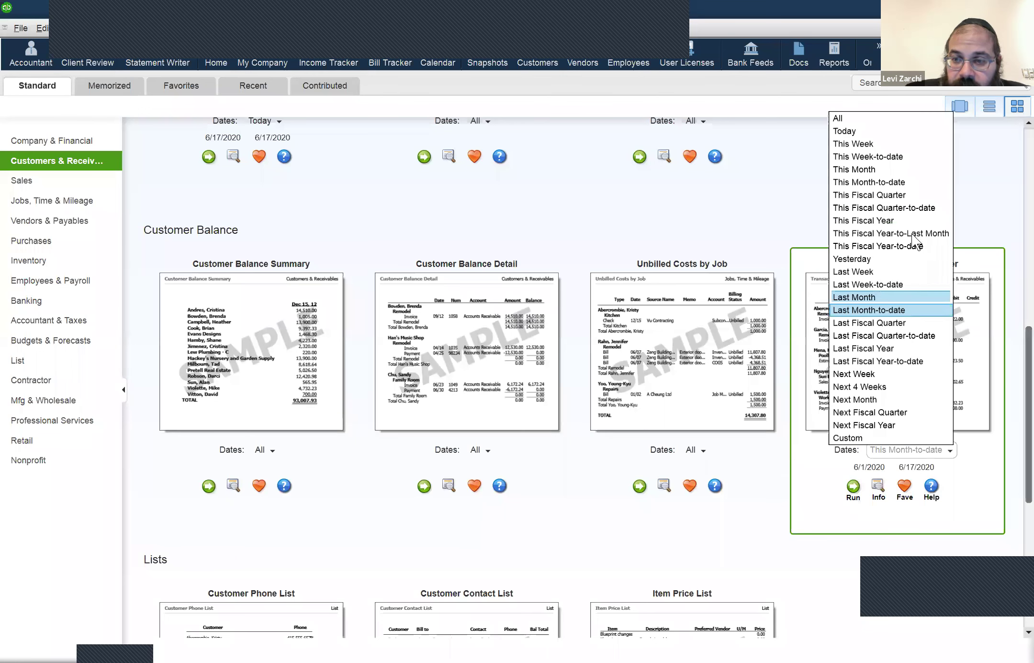
{"action": "key", "text": "Return"}
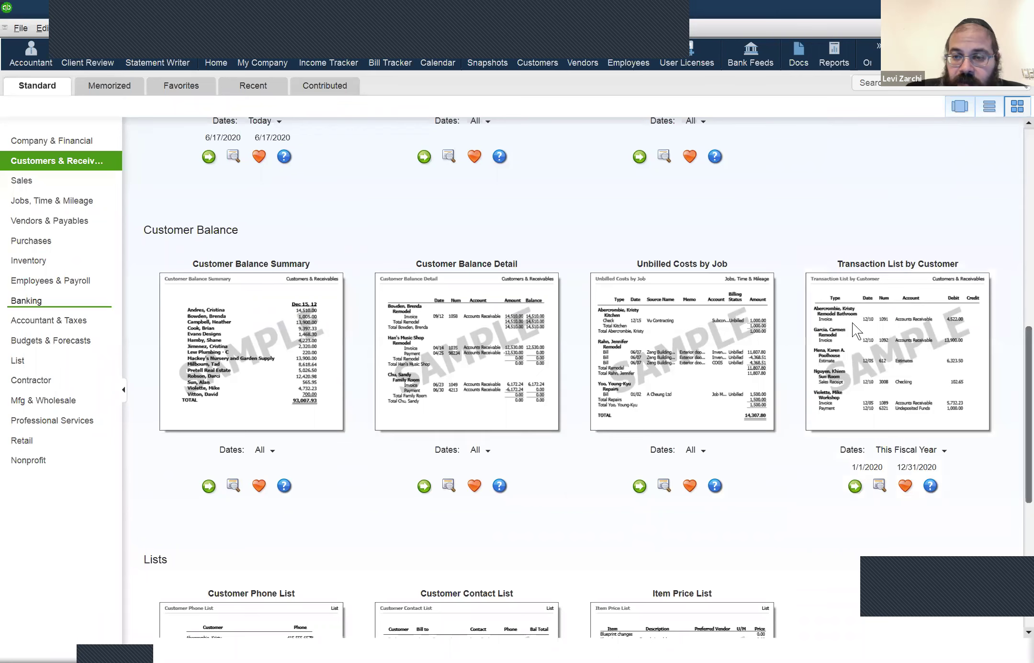
{"action": "left_click", "coordinate": [873, 319]}
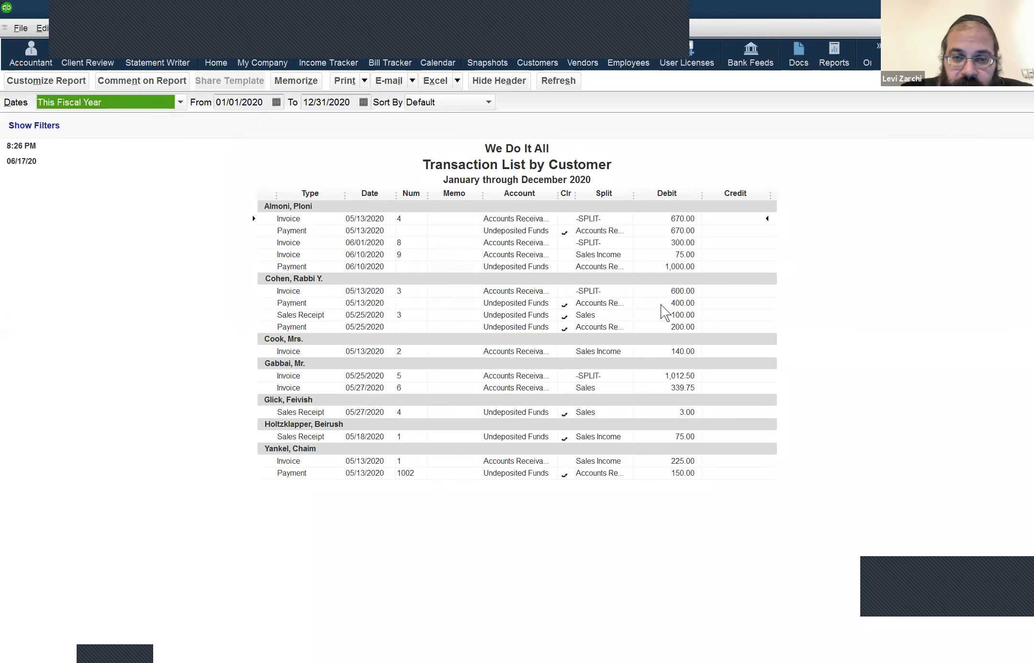
{"action": "key", "text": "Escape"}
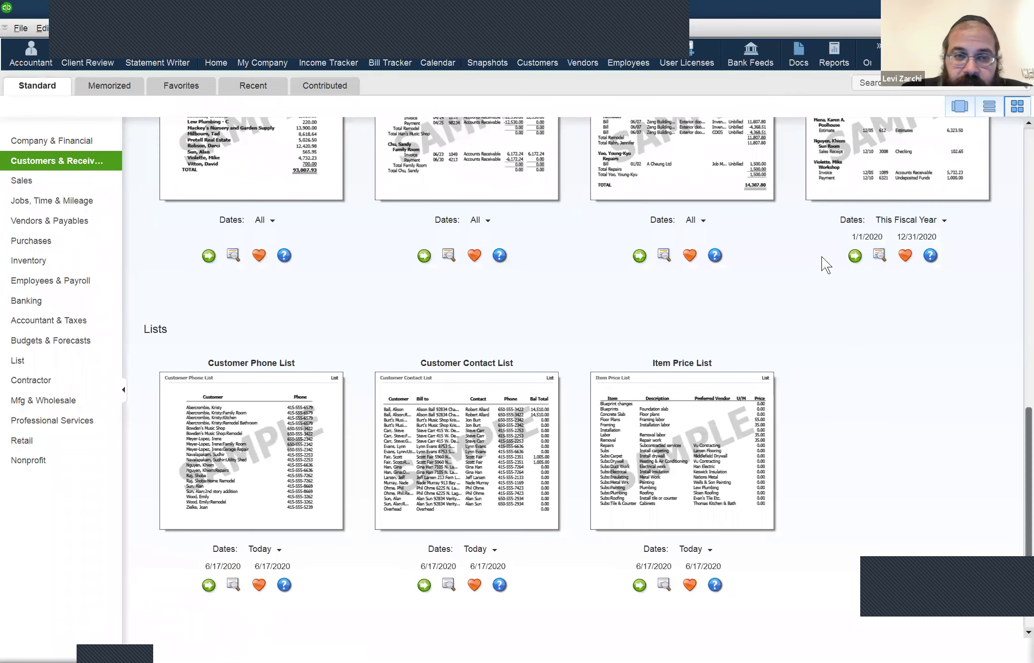
- View the A/R Aging Detail report and the Accounts Receivable Graph for today, closing each after review
{"action": "scroll", "coordinate": [816, 257], "scroll_direction": "up", "scroll_amount": 5}
{"action": "scroll", "coordinate": [811, 256], "scroll_direction": "up", "scroll_amount": 8}
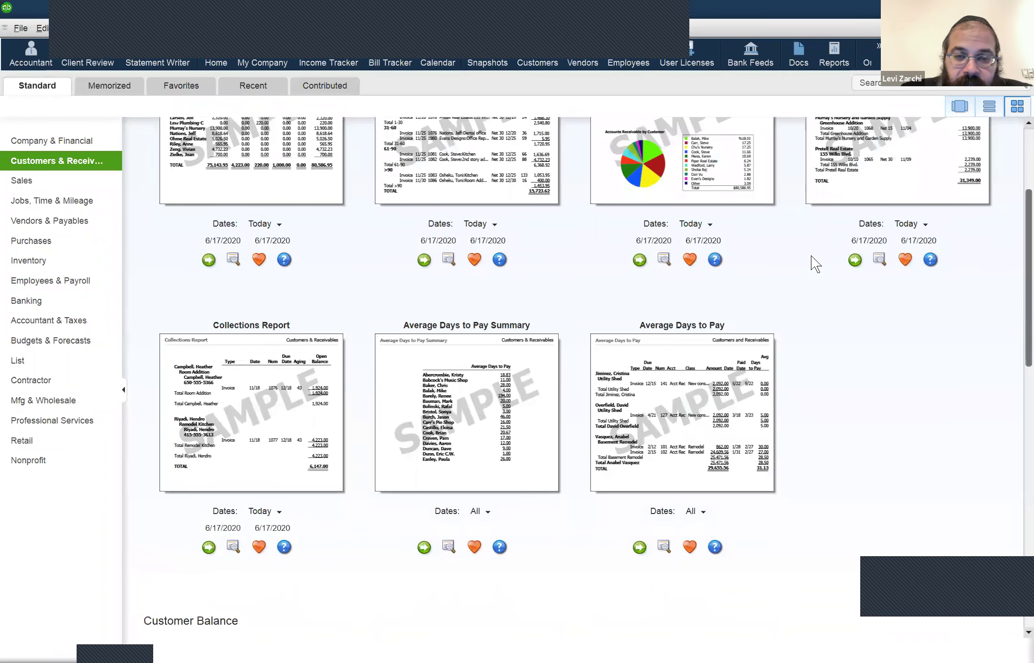
{"action": "scroll", "coordinate": [811, 255], "scroll_direction": "up", "scroll_amount": 3}
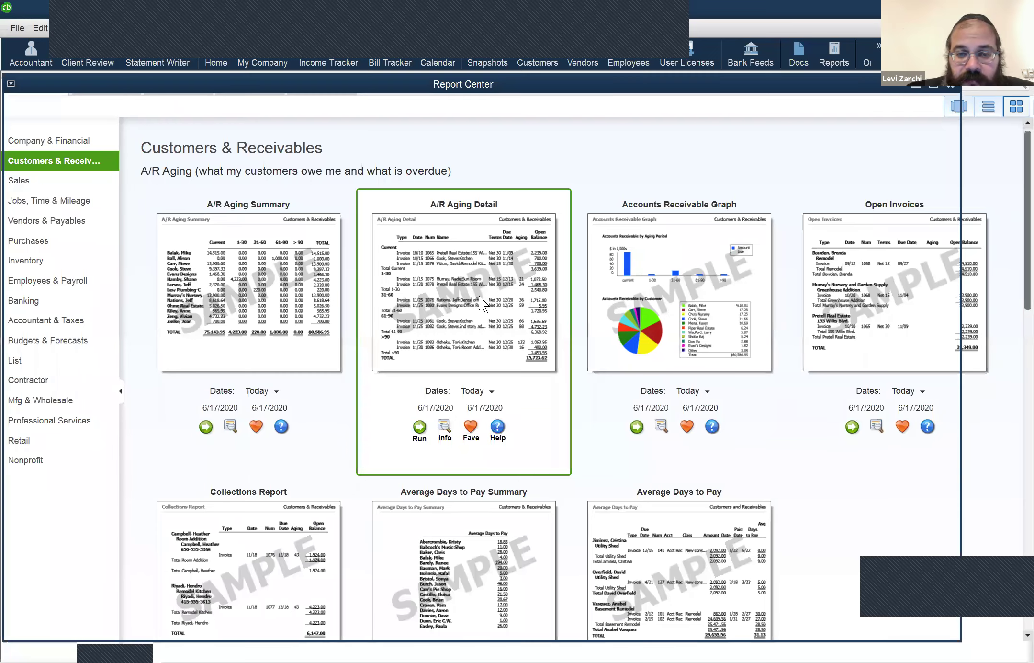
{"action": "left_click", "coordinate": [480, 296]}
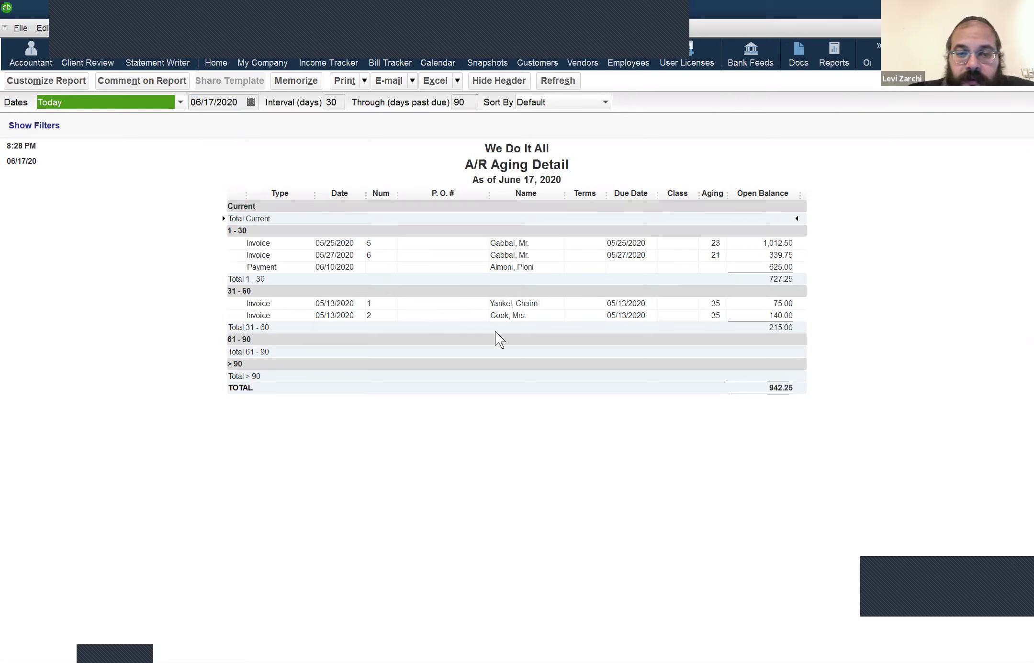
{"action": "key", "text": "Escape"}
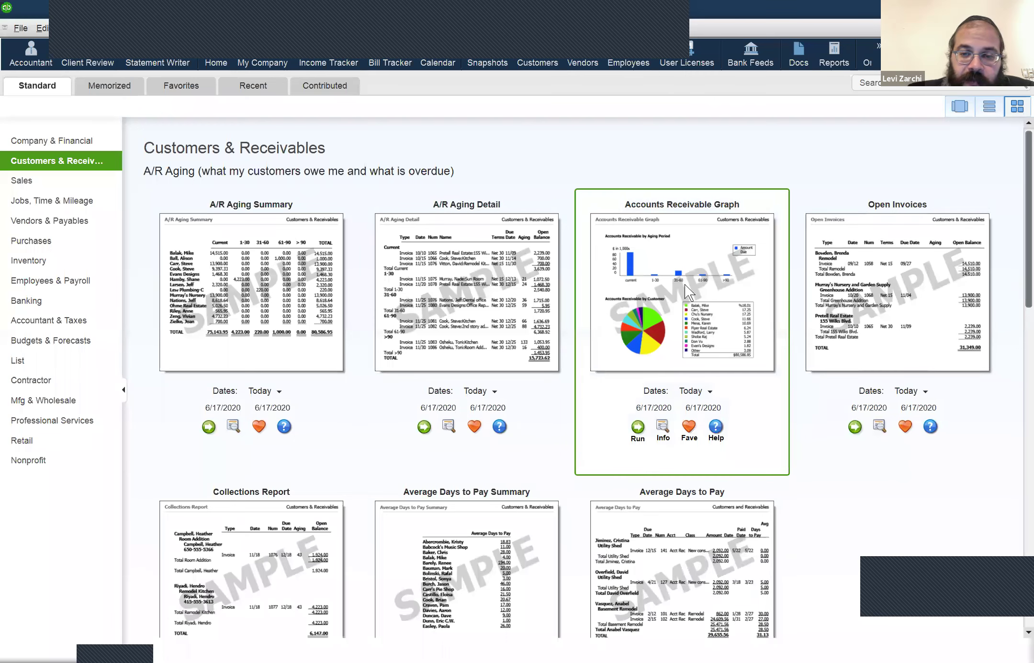
{"action": "left_click", "coordinate": [685, 283]}
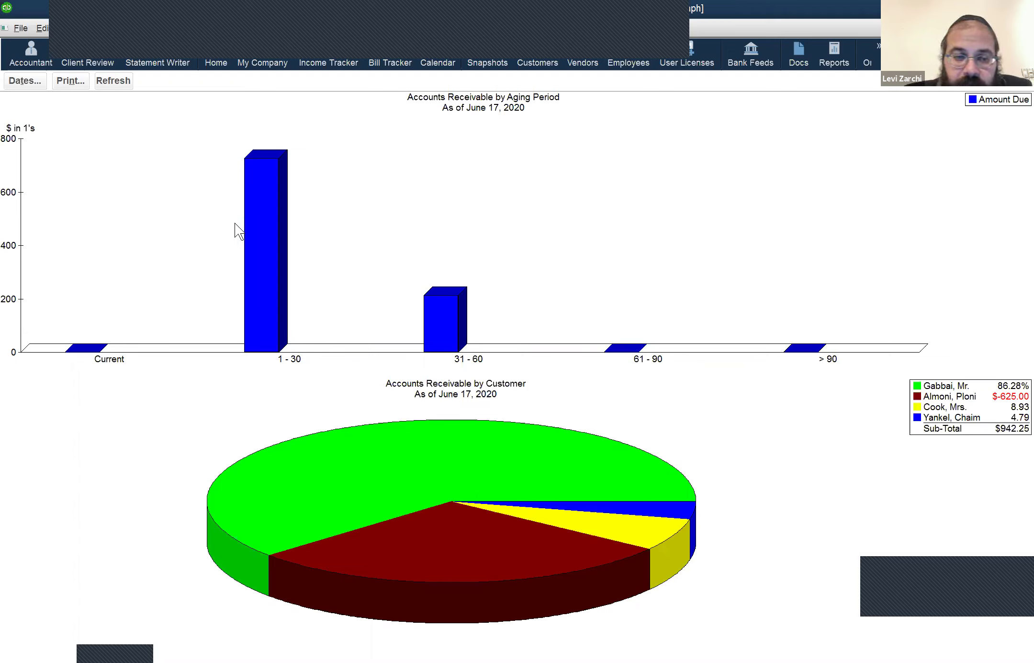
{"action": "key", "text": "Escape"}
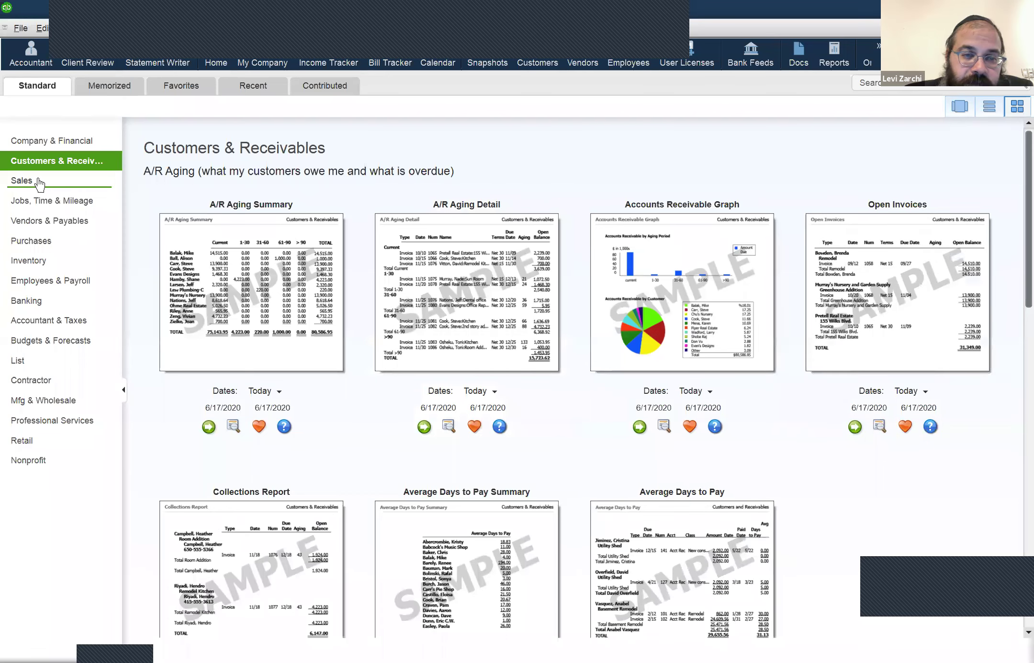
- Run the Sales by Customer Detail report for This Fiscal Year, review its sales lines and close it
{"action": "left_click", "coordinate": [38, 184]}
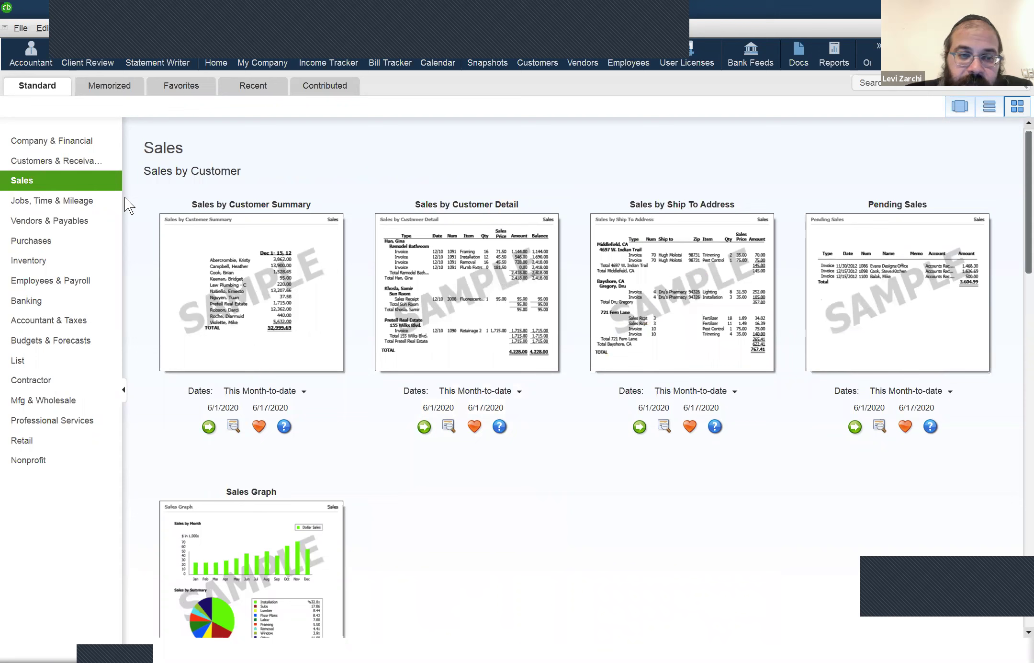
{"action": "mouse_move", "coordinate": [454, 249]}
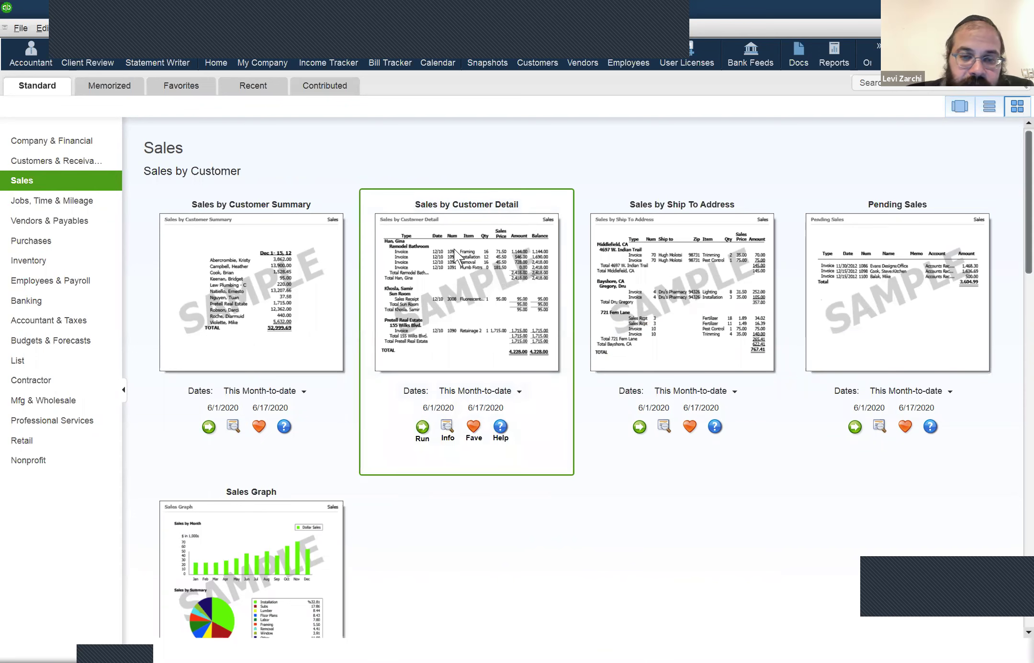
{"action": "left_click", "coordinate": [490, 390]}
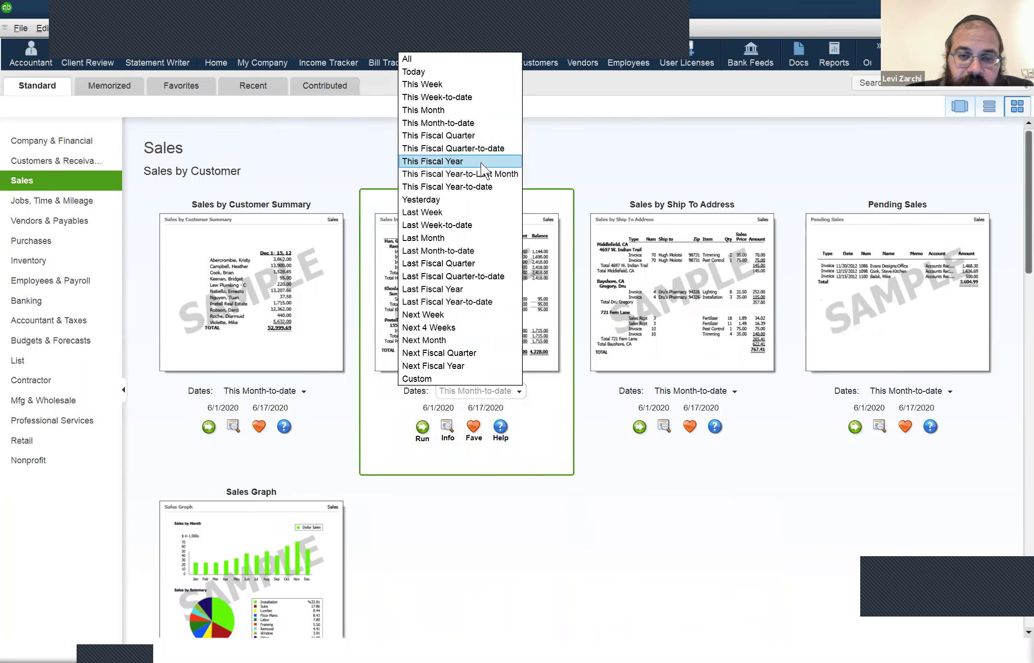
{"action": "left_click", "coordinate": [481, 162]}
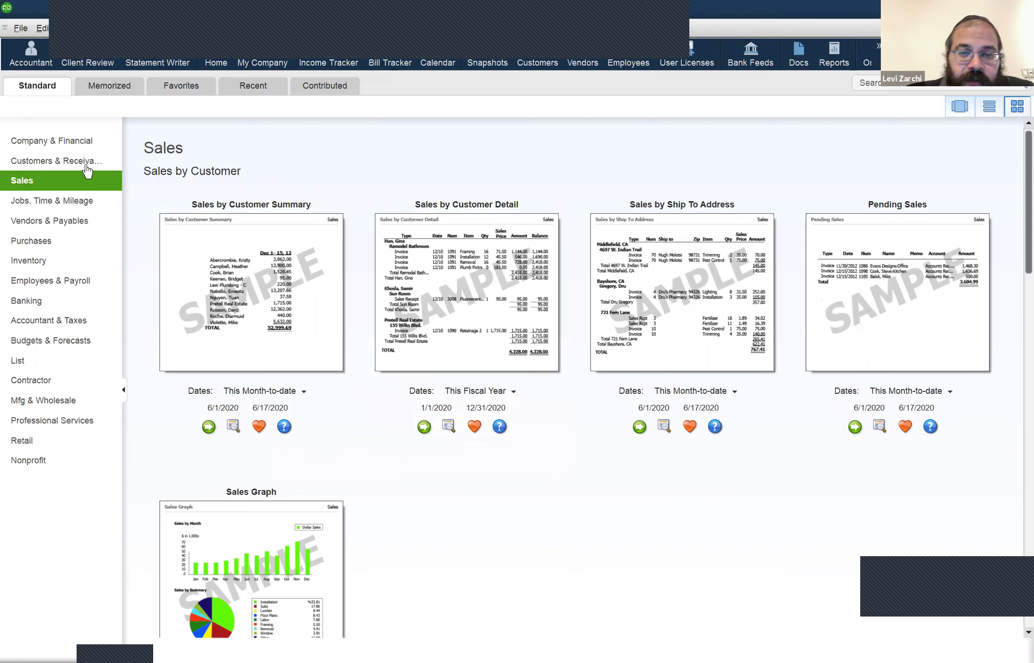
{"action": "double_click", "coordinate": [452, 268]}
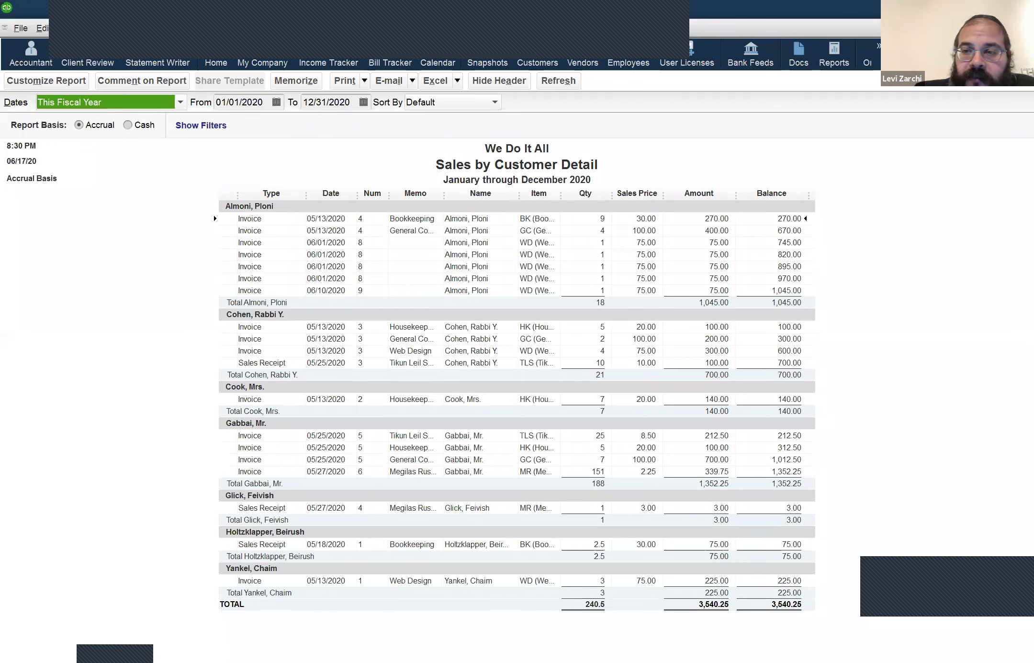
{"action": "key", "text": "Escape"}
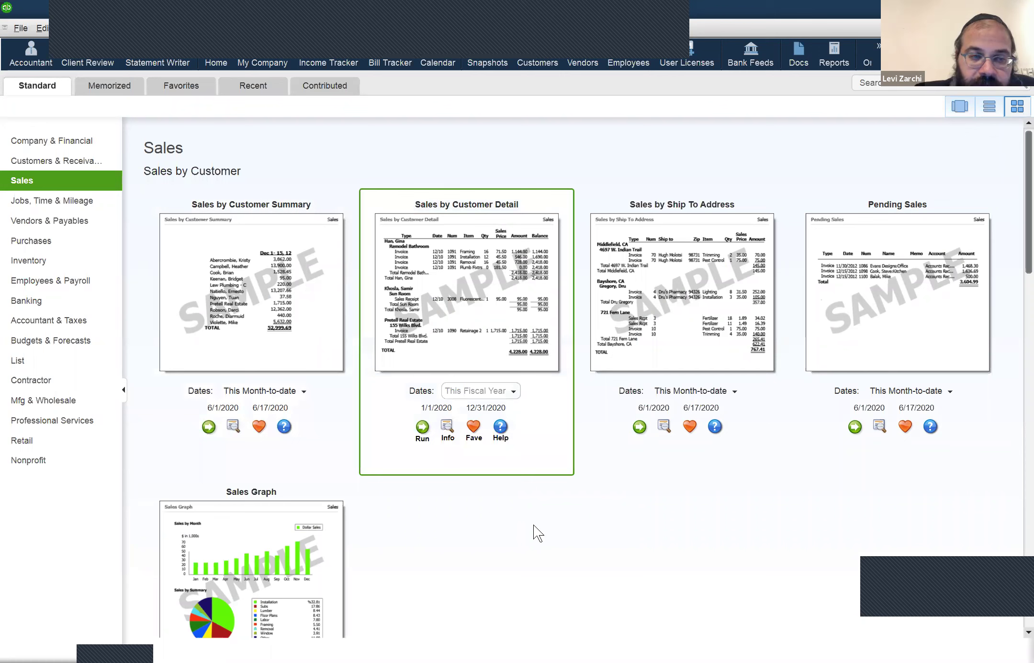
- Run the Sales by Item Summary report and set its start date to 05/01/2020
{"action": "scroll", "coordinate": [503, 484], "scroll_direction": "down", "scroll_amount": 3}
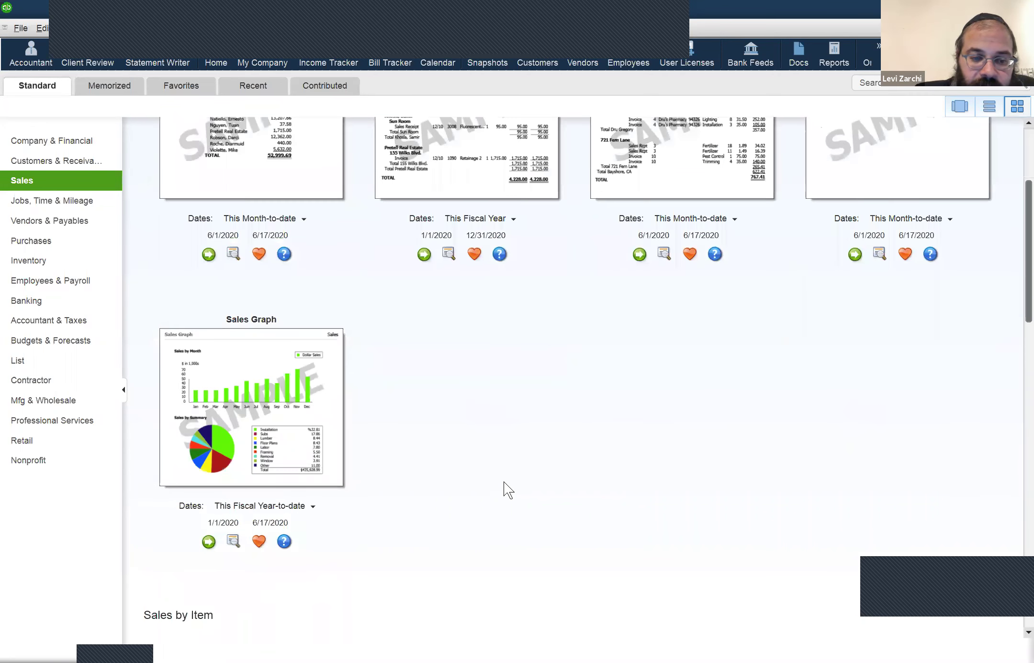
{"action": "scroll", "coordinate": [503, 482], "scroll_direction": "down", "scroll_amount": 3}
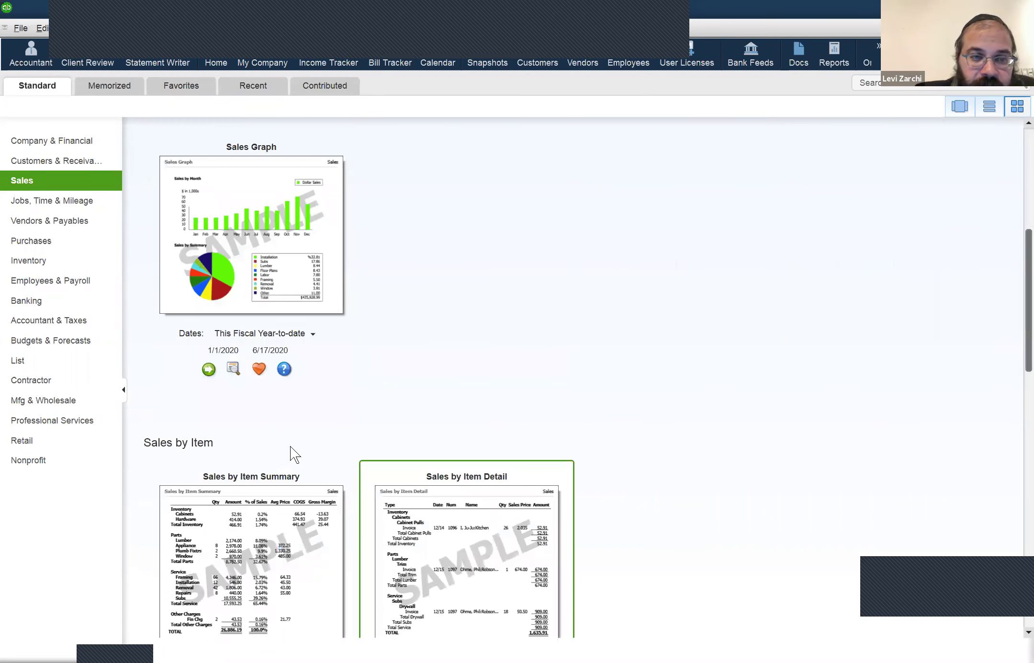
{"action": "scroll", "coordinate": [274, 387], "scroll_direction": "down", "scroll_amount": 1}
{"action": "scroll", "coordinate": [274, 387], "scroll_direction": "down", "scroll_amount": 1}
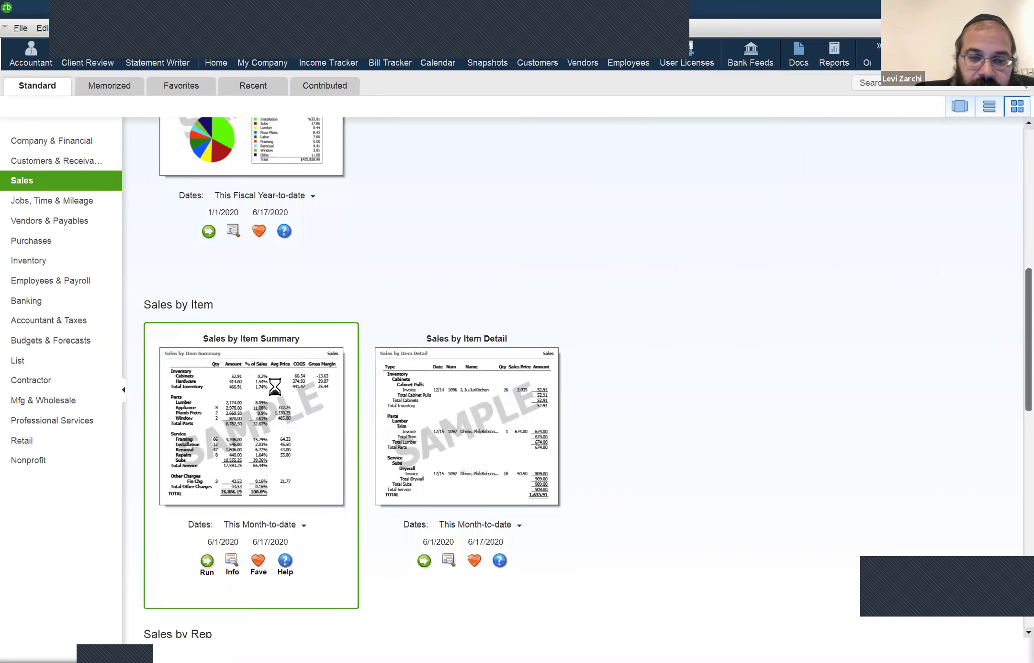
{"action": "double_click", "coordinate": [275, 387]}
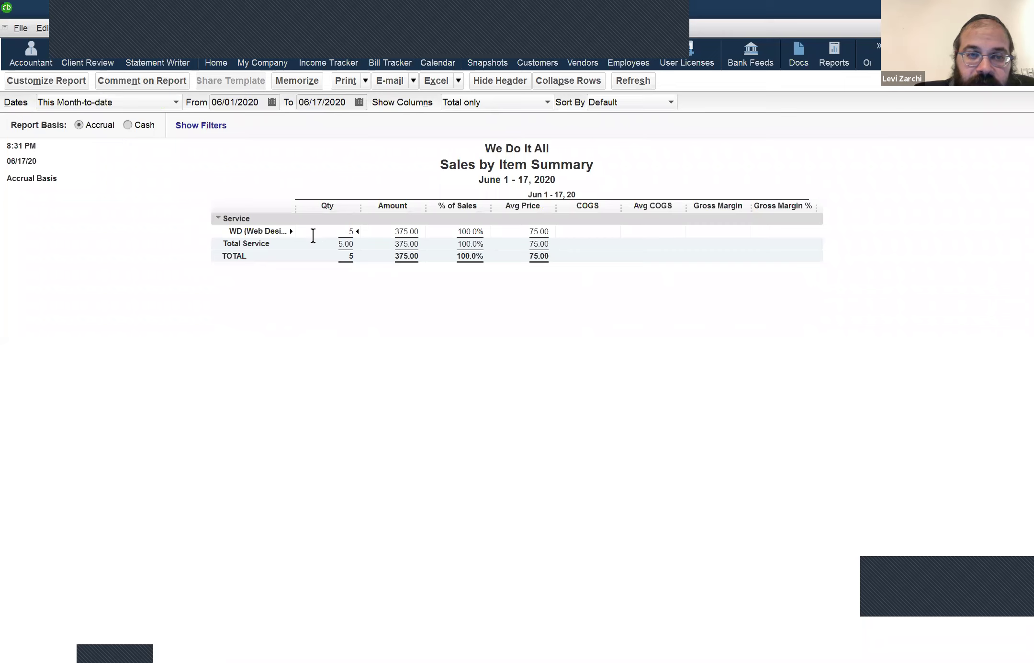
{"action": "left_click", "coordinate": [254, 106]}
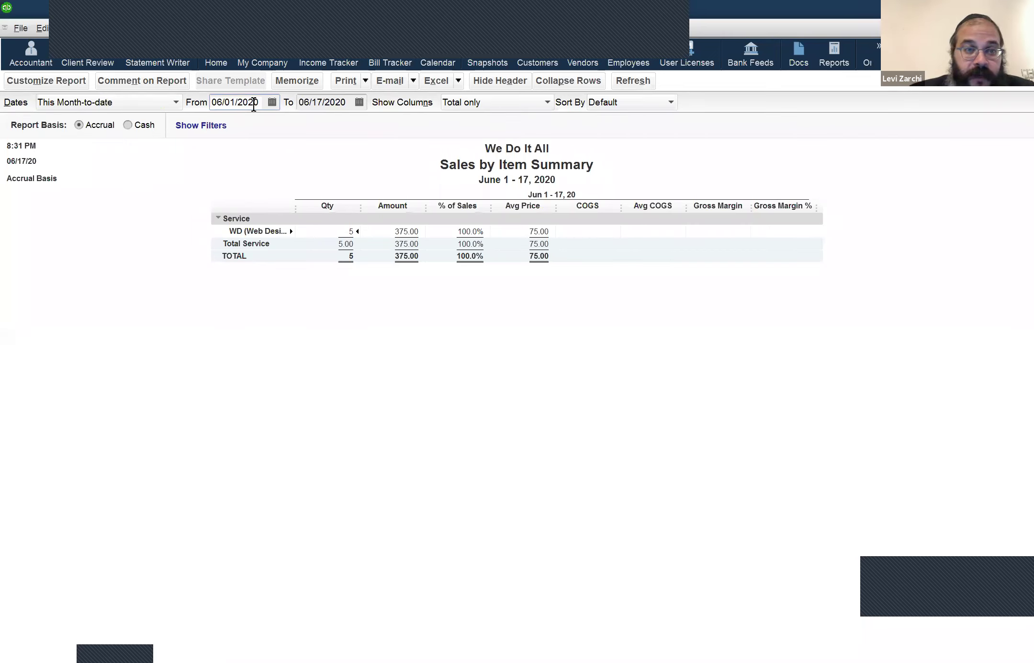
{"action": "double_click", "coordinate": [253, 106]}
{"action": "type", "text": "05/01/2020"}
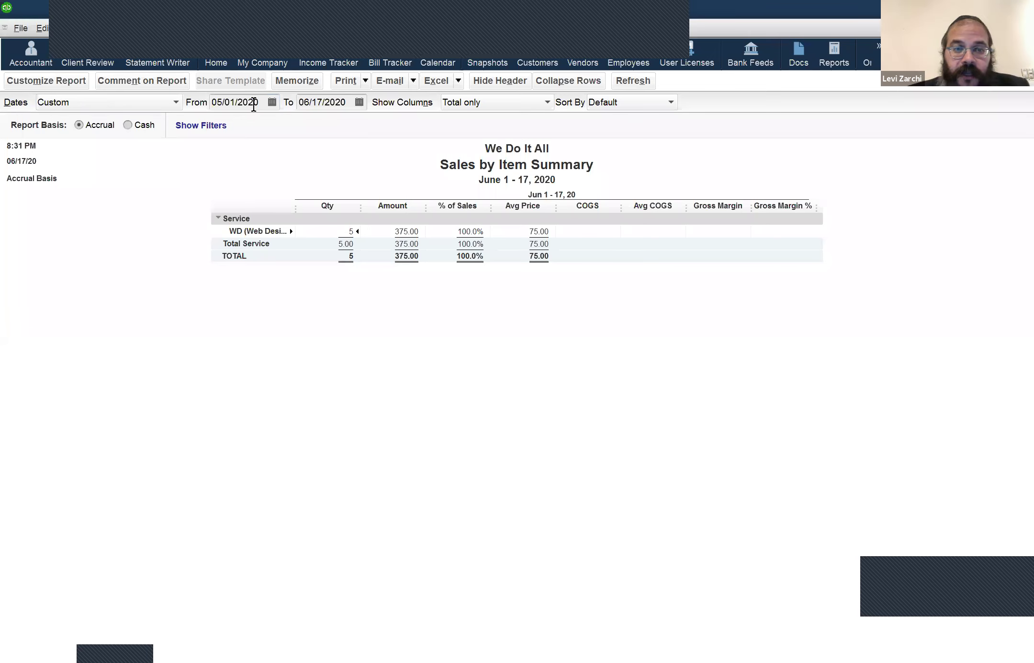
{"action": "key", "text": "Tab"}
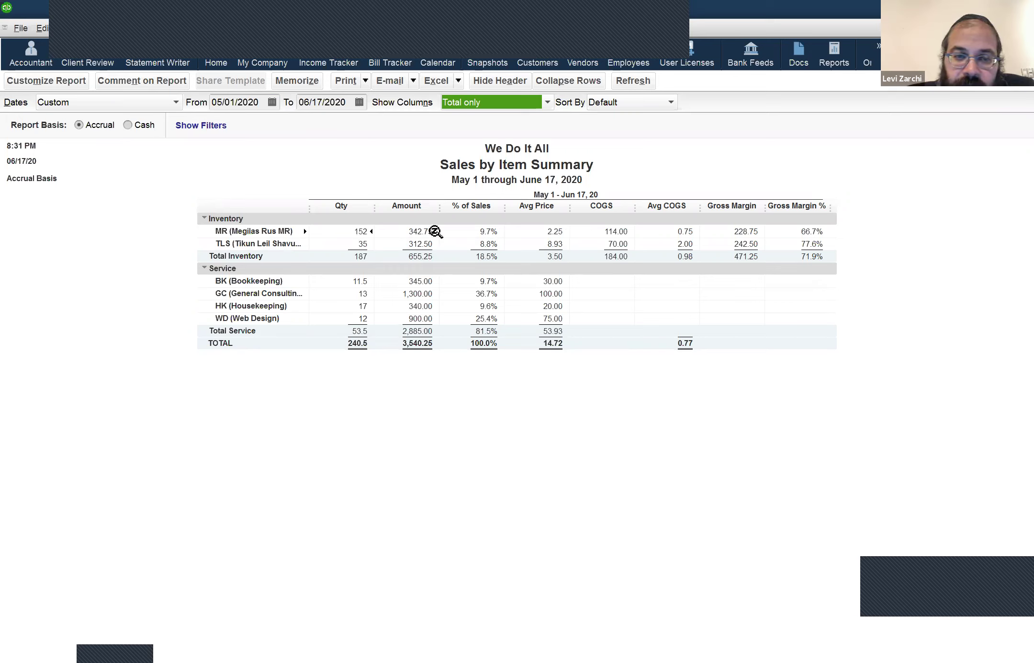
- Review the item quantities and prices in the Sales by Item Summary and close it without memorizing the report
{"action": "left_click", "coordinate": [361, 284]}
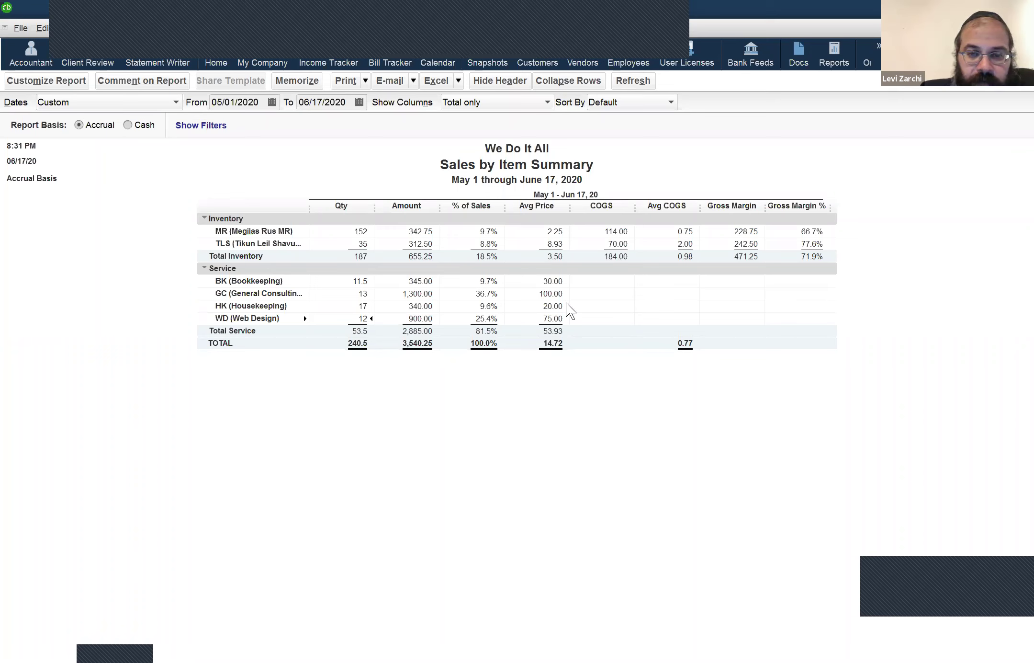
{"action": "key", "text": "Escape"}
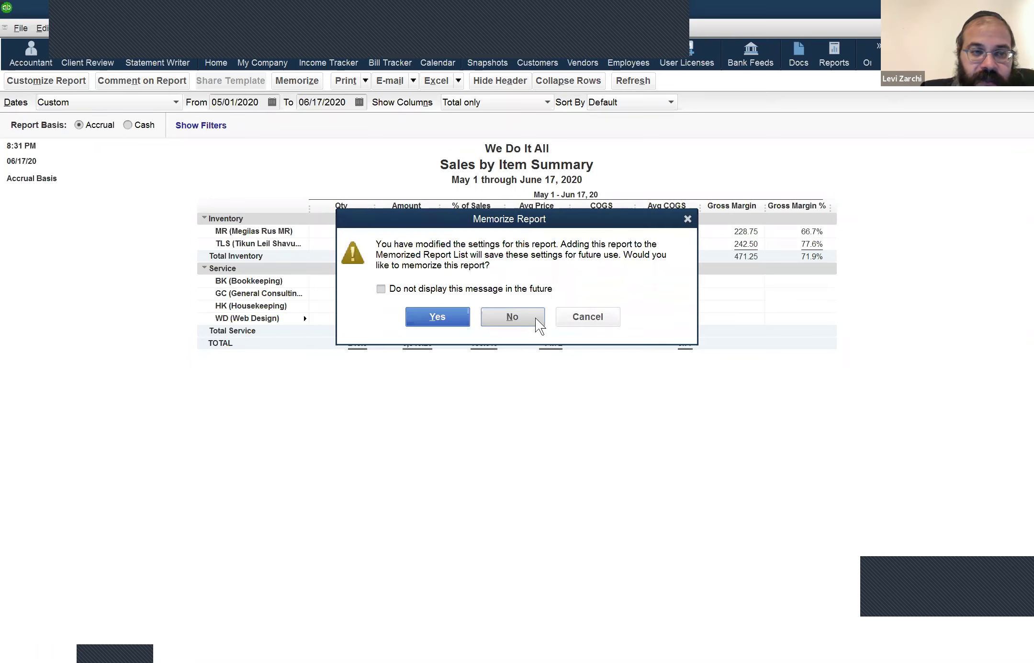
{"action": "key", "text": "n"}
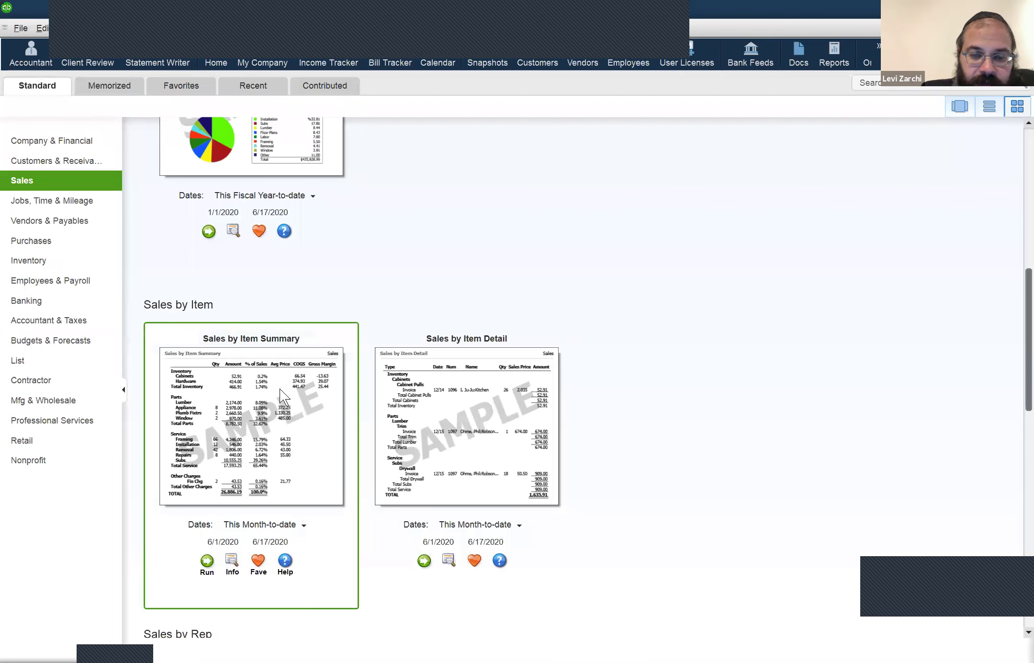
- Run the Sales by Item Detail report for This Fiscal Year, examine the item quantity totals and close it
{"action": "left_click", "coordinate": [475, 524]}
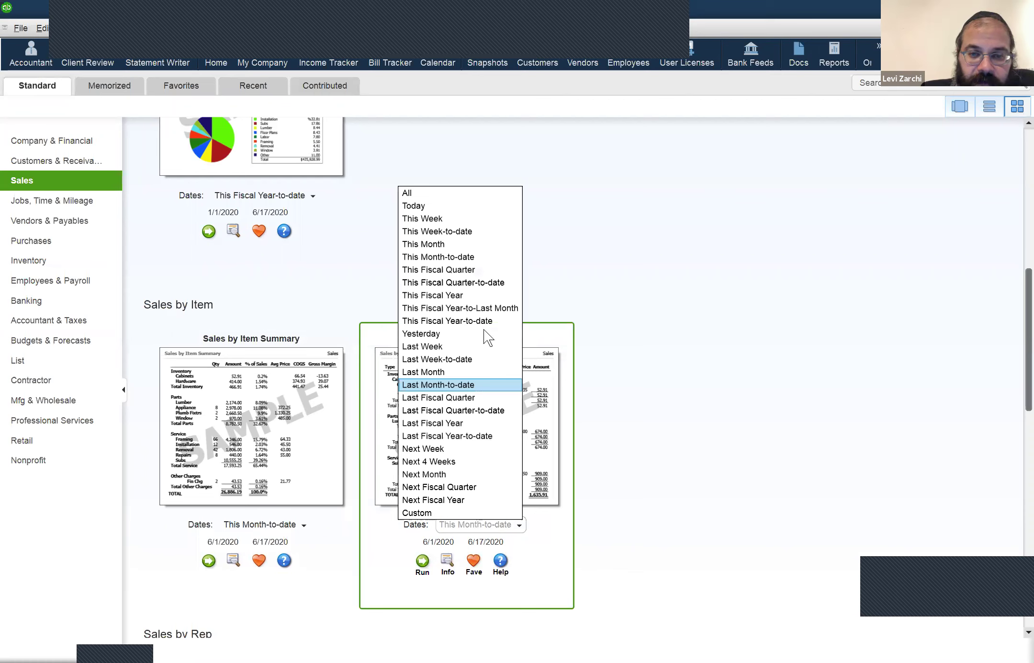
{"action": "key", "text": "Up"}
{"action": "key", "text": "Return"}
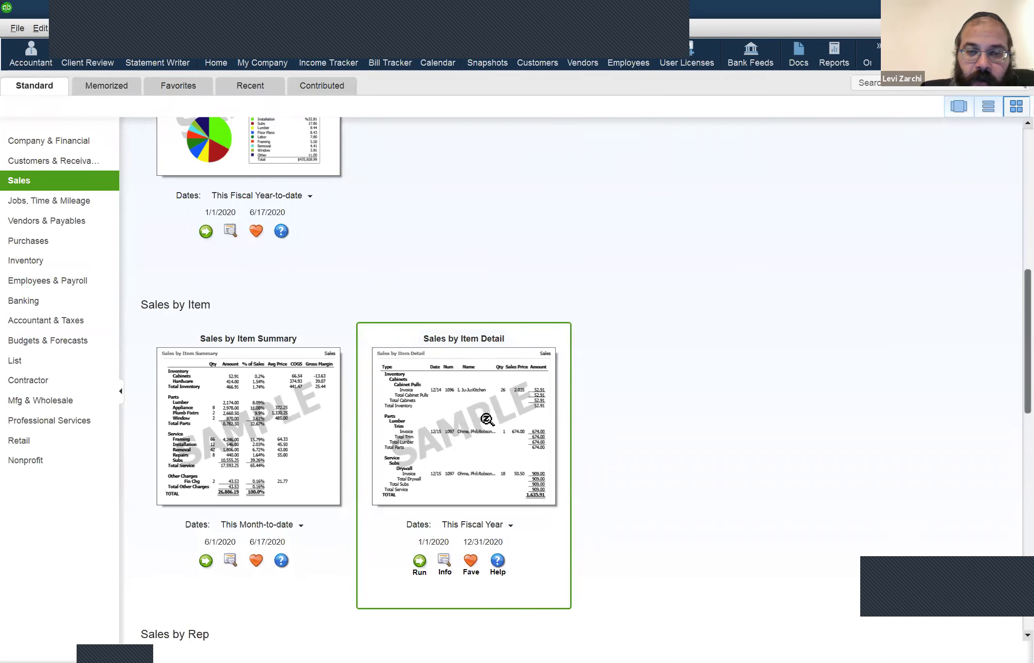
{"action": "double_click", "coordinate": [434, 412]}
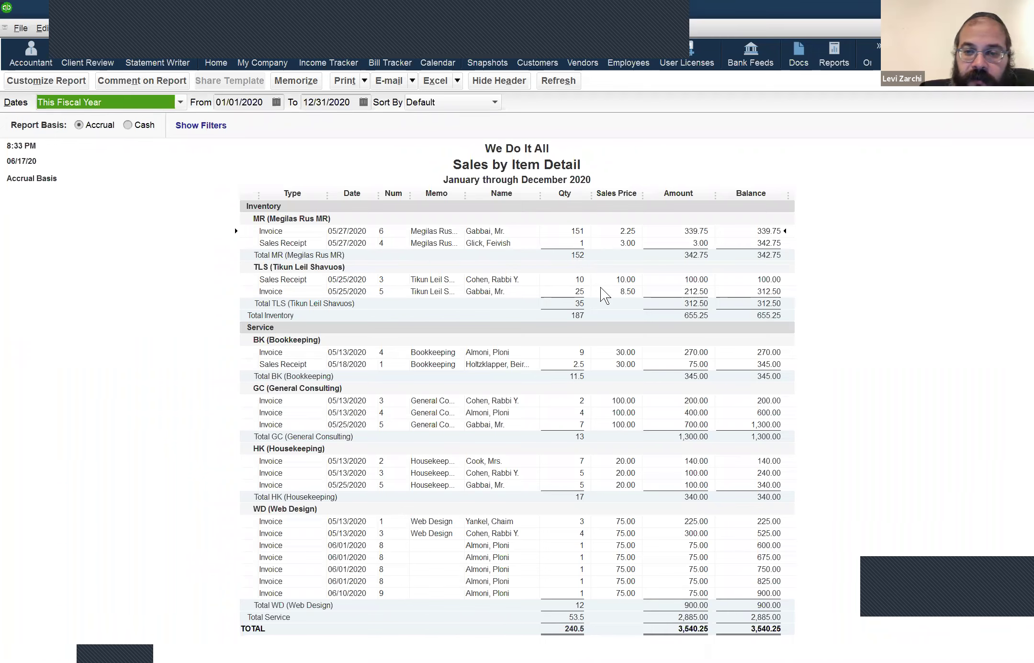
{"action": "left_click", "coordinate": [588, 316]}
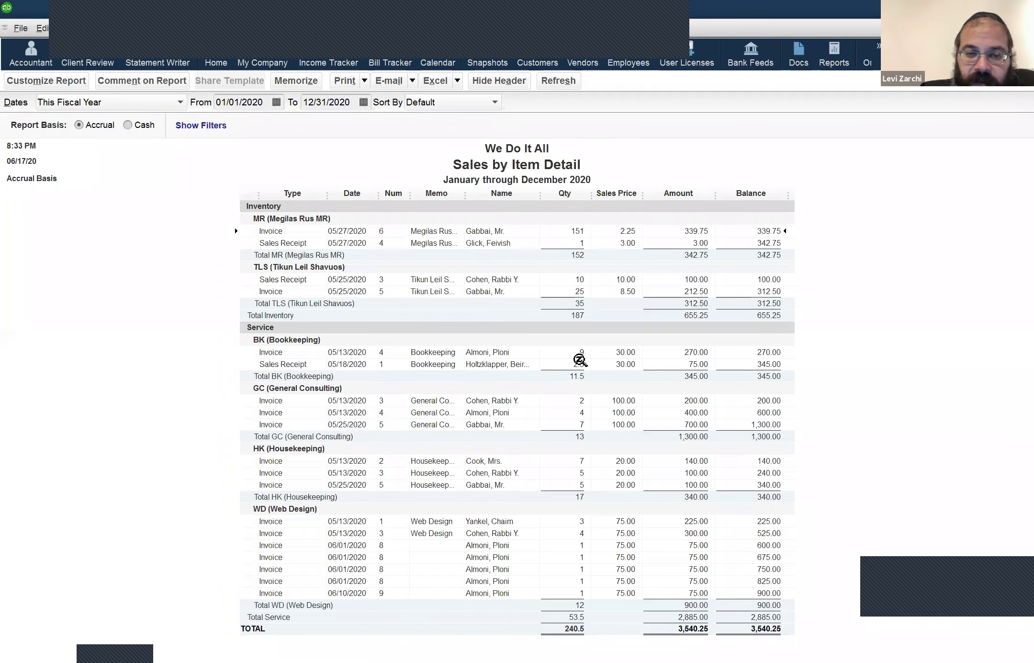
{"action": "left_click", "coordinate": [570, 376]}
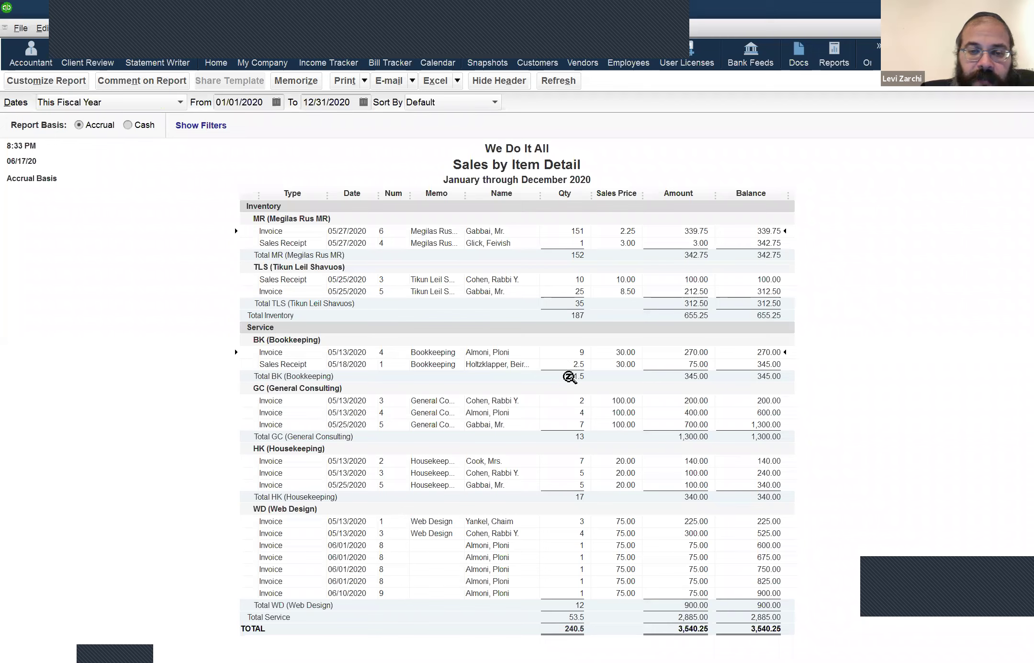
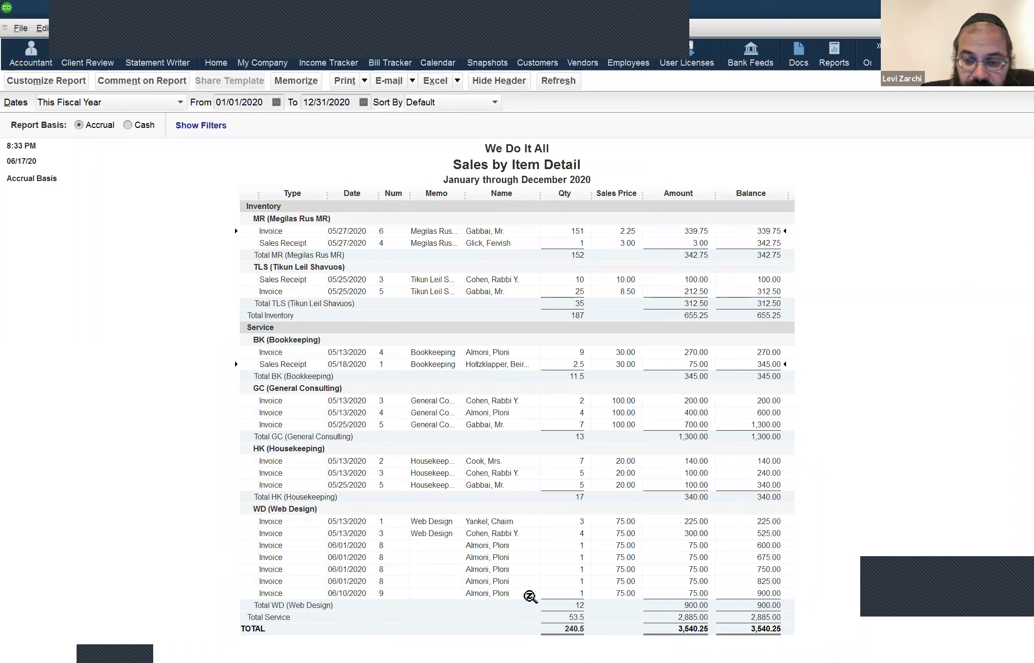
{"action": "left_click", "coordinate": [582, 605]}
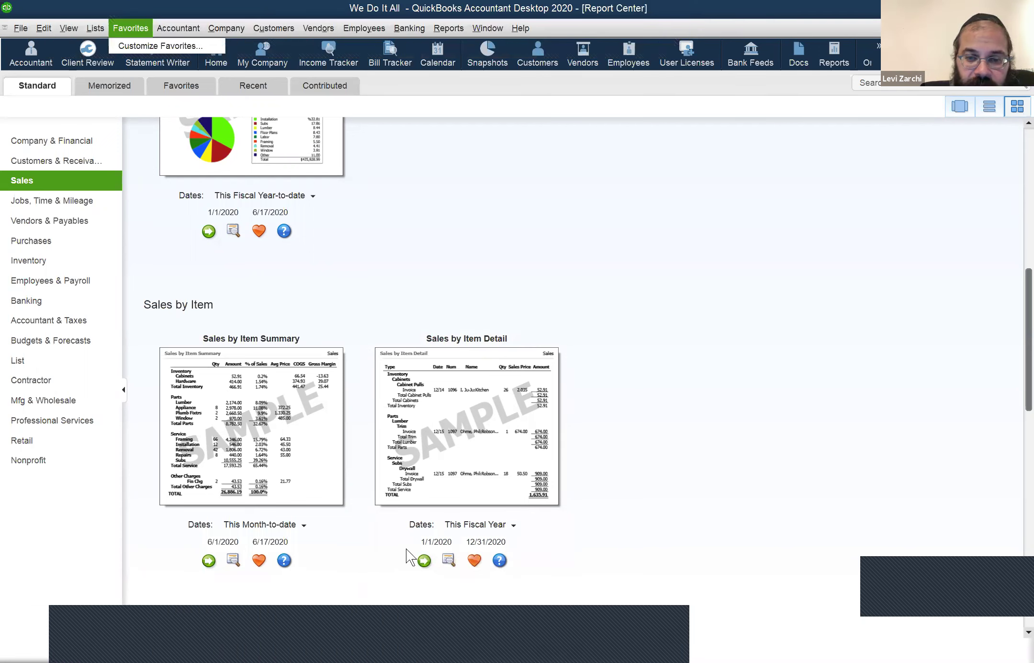
- Mark the Sales by Item Detail report as a favorite and open the Favorites menu customization
{"action": "left_click", "coordinate": [476, 562]}
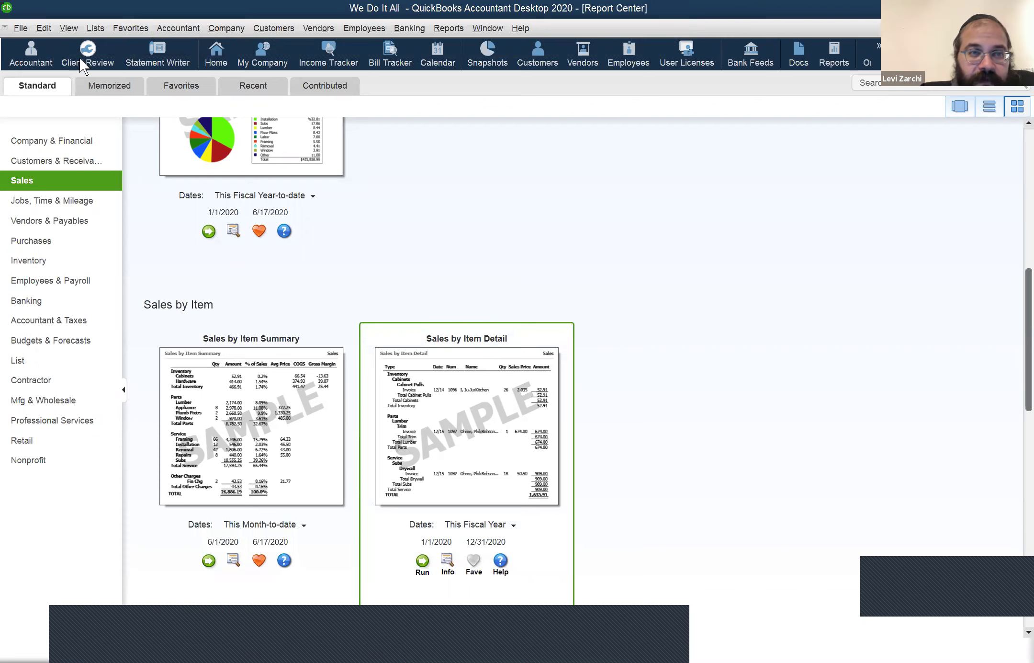
{"action": "left_click", "coordinate": [126, 25]}
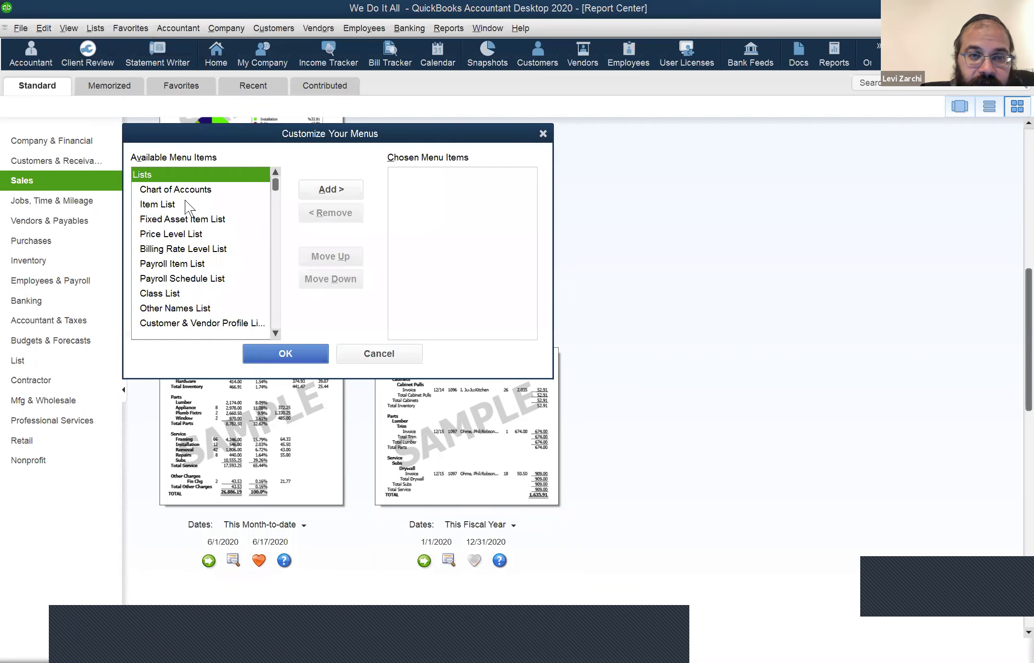
- Look through the available menu items for Favorites, from the lists and accountant commands down to the payroll services
{"action": "scroll", "coordinate": [197, 224], "scroll_direction": "down", "scroll_amount": 7}
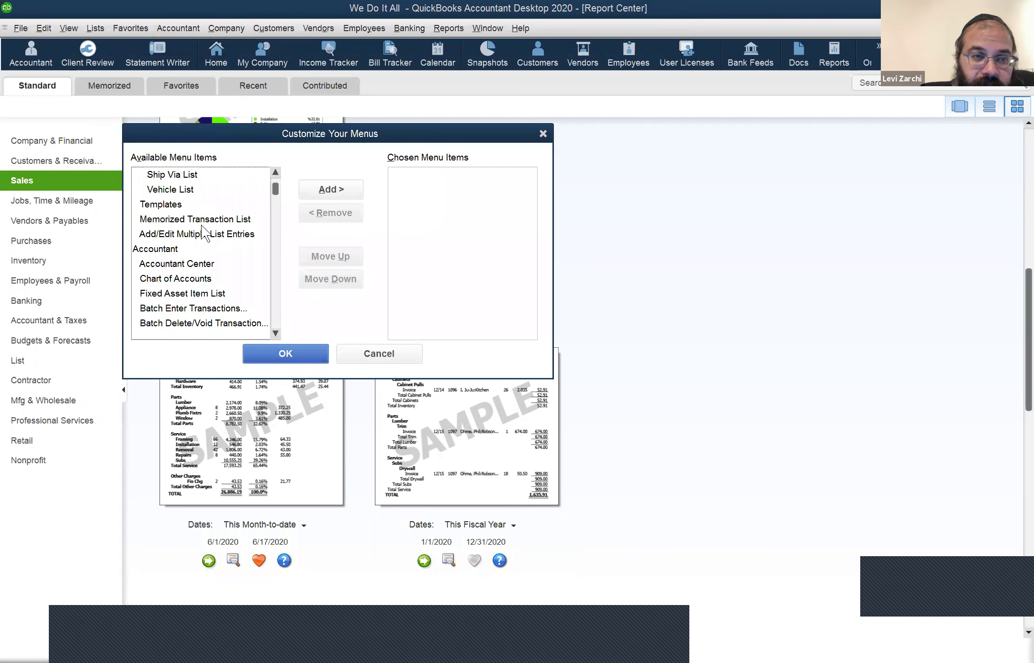
{"action": "scroll", "coordinate": [204, 234], "scroll_direction": "down", "scroll_amount": 4}
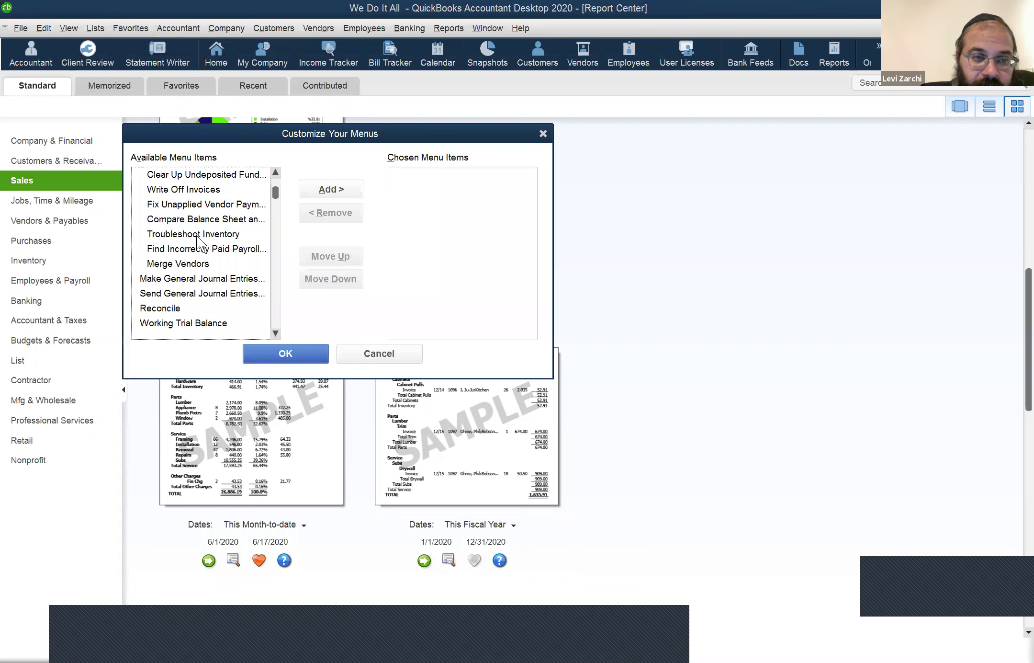
{"action": "scroll", "coordinate": [204, 247], "scroll_direction": "down", "scroll_amount": 1}
{"action": "scroll", "coordinate": [205, 247], "scroll_direction": "down", "scroll_amount": 5}
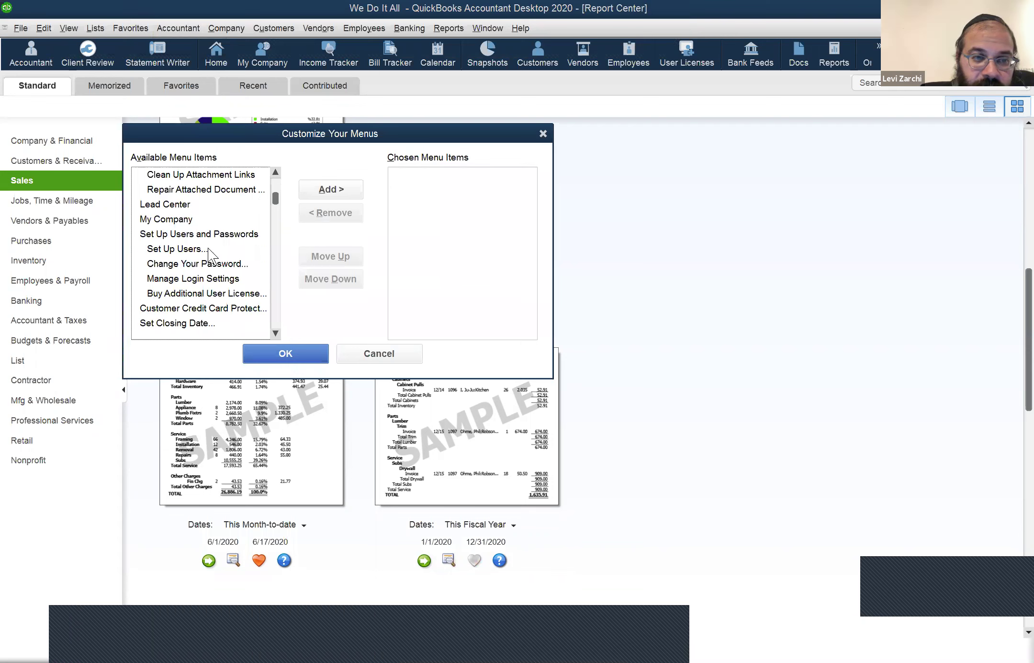
{"action": "scroll", "coordinate": [208, 249], "scroll_direction": "down", "scroll_amount": 3}
{"action": "scroll", "coordinate": [208, 249], "scroll_direction": "up", "scroll_amount": 2}
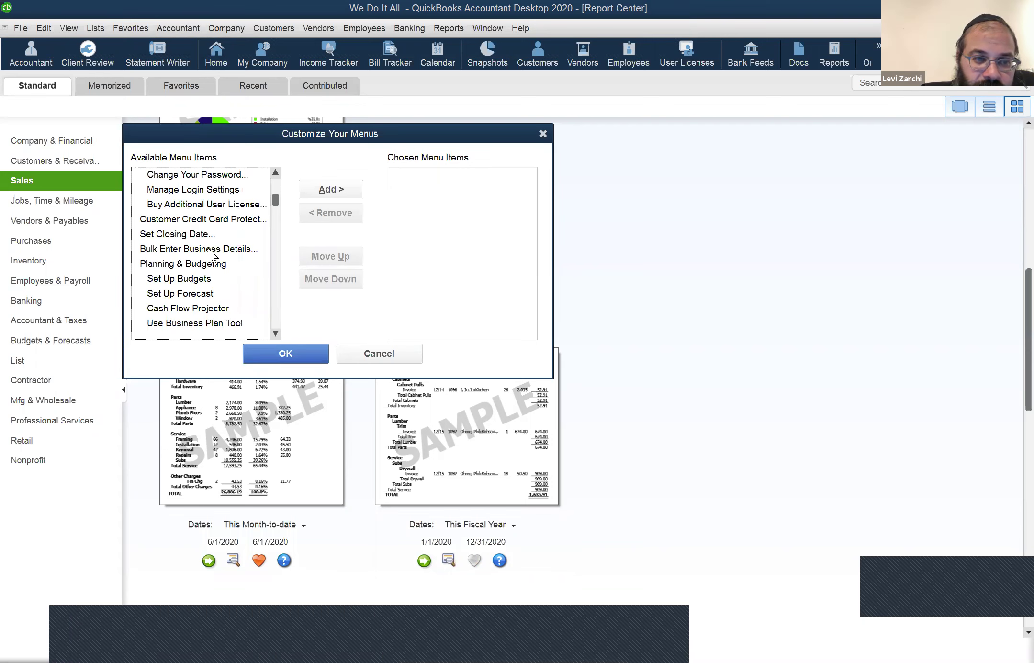
{"action": "scroll", "coordinate": [211, 255], "scroll_direction": "down", "scroll_amount": 5}
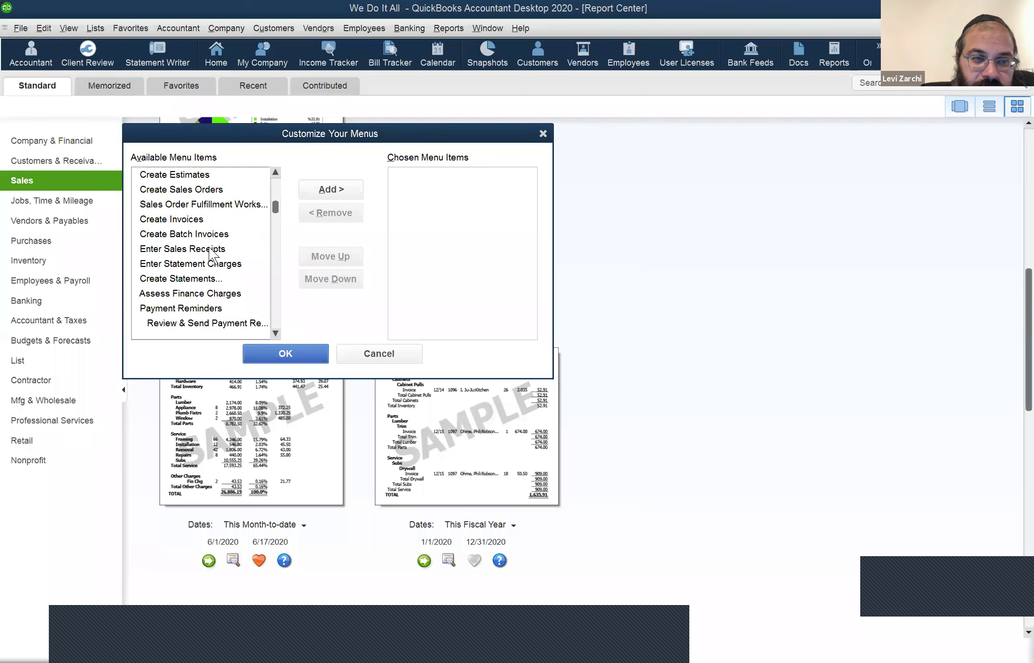
{"action": "scroll", "coordinate": [210, 255], "scroll_direction": "down", "scroll_amount": 5}
{"action": "scroll", "coordinate": [215, 257], "scroll_direction": "down", "scroll_amount": 5}
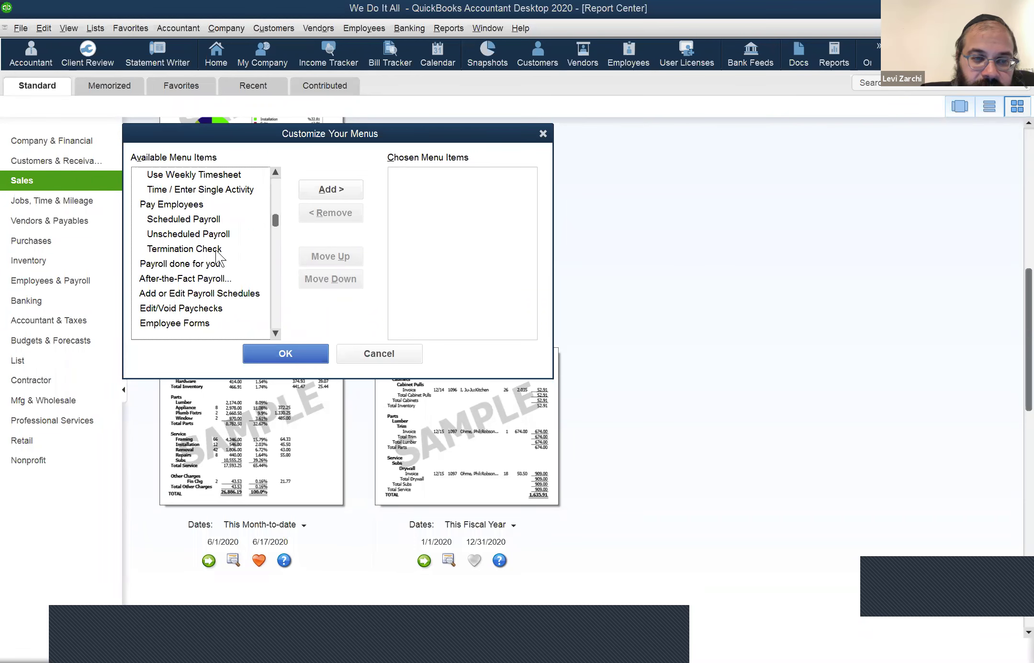
{"action": "scroll", "coordinate": [217, 255], "scroll_direction": "down", "scroll_amount": 5}
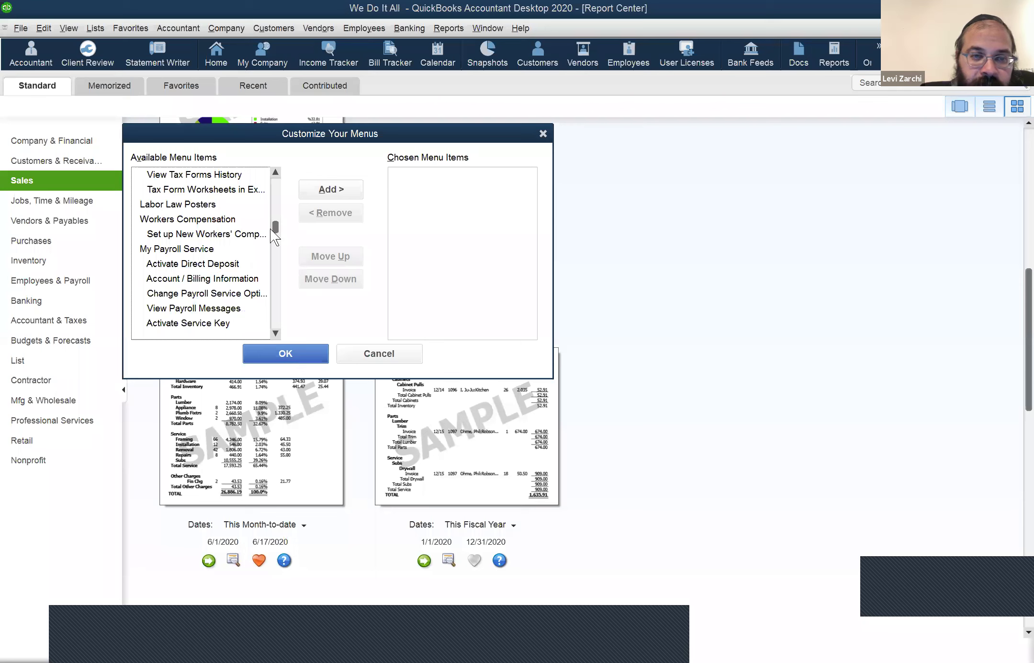
- Examine the report entries among the available Favorites menu items and close the customization without adding any
{"action": "left_click", "coordinate": [276, 182]}
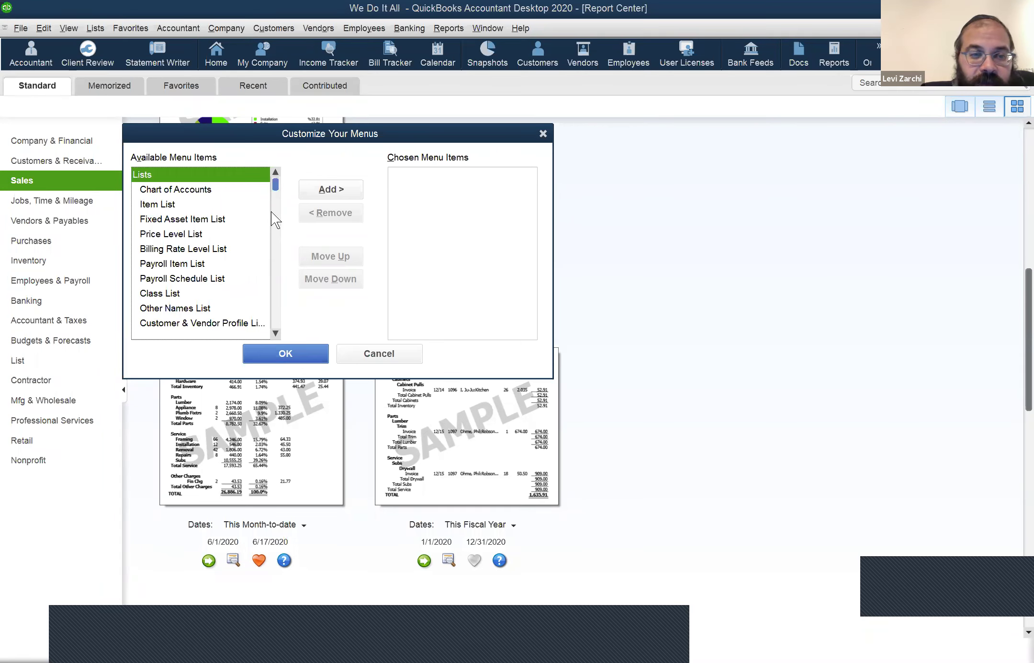
{"action": "scroll", "coordinate": [261, 272], "scroll_direction": "down", "scroll_amount": 5}
{"action": "scroll", "coordinate": [260, 275], "scroll_direction": "down", "scroll_amount": 8}
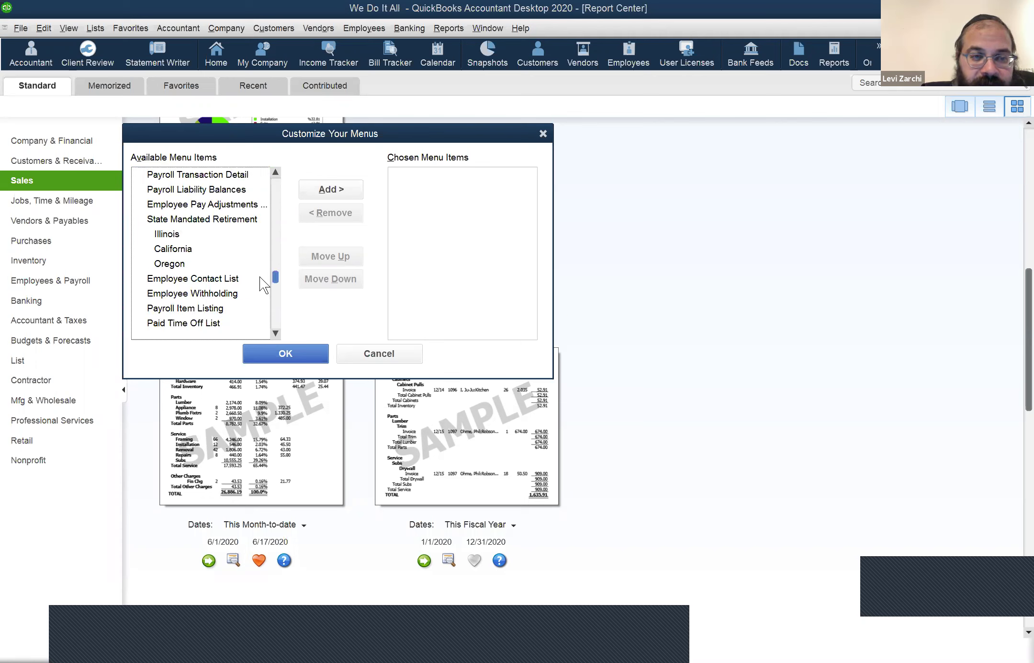
{"action": "scroll", "coordinate": [260, 277], "scroll_direction": "down", "scroll_amount": 2}
{"action": "scroll", "coordinate": [213, 280], "scroll_direction": "down", "scroll_amount": 5}
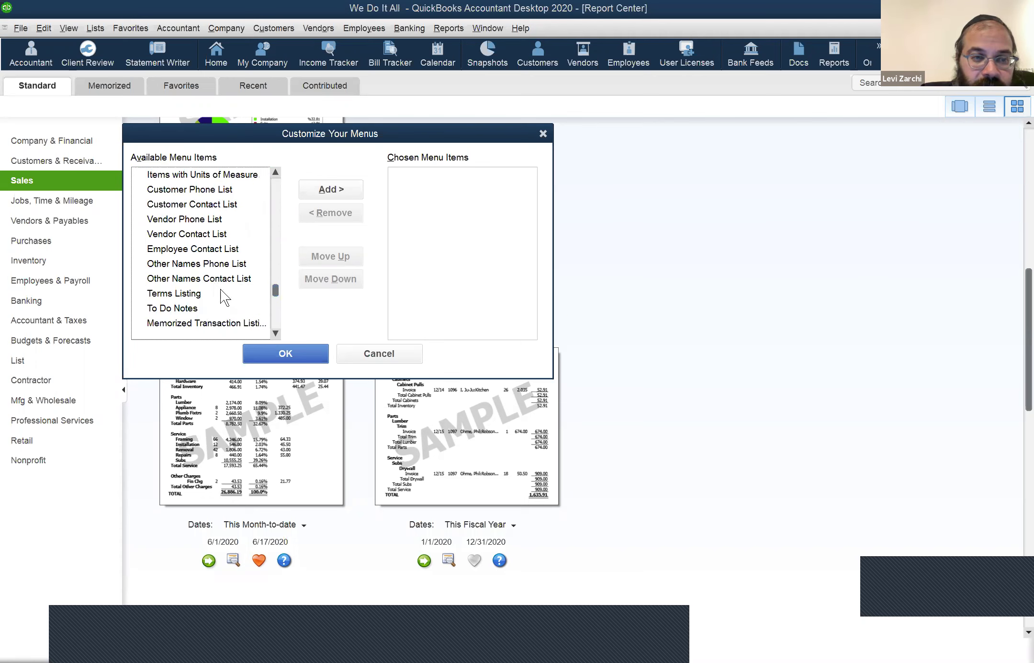
{"action": "scroll", "coordinate": [221, 287], "scroll_direction": "down", "scroll_amount": 5}
{"action": "scroll", "coordinate": [223, 288], "scroll_direction": "down", "scroll_amount": 5}
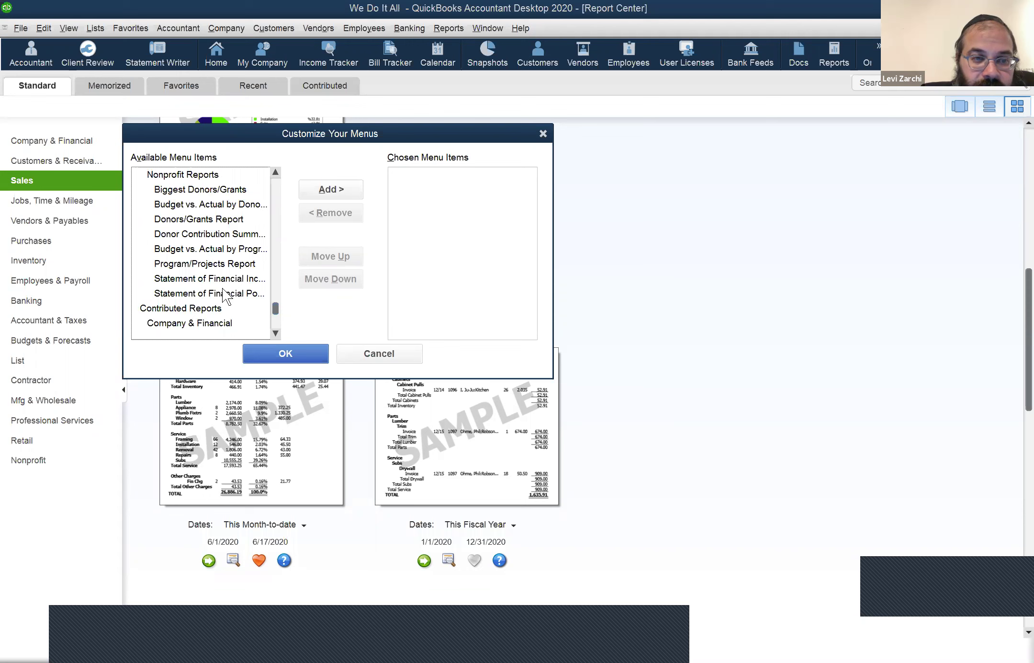
{"action": "scroll", "coordinate": [226, 295], "scroll_direction": "up", "scroll_amount": 3}
{"action": "scroll", "coordinate": [229, 295], "scroll_direction": "up", "scroll_amount": 4}
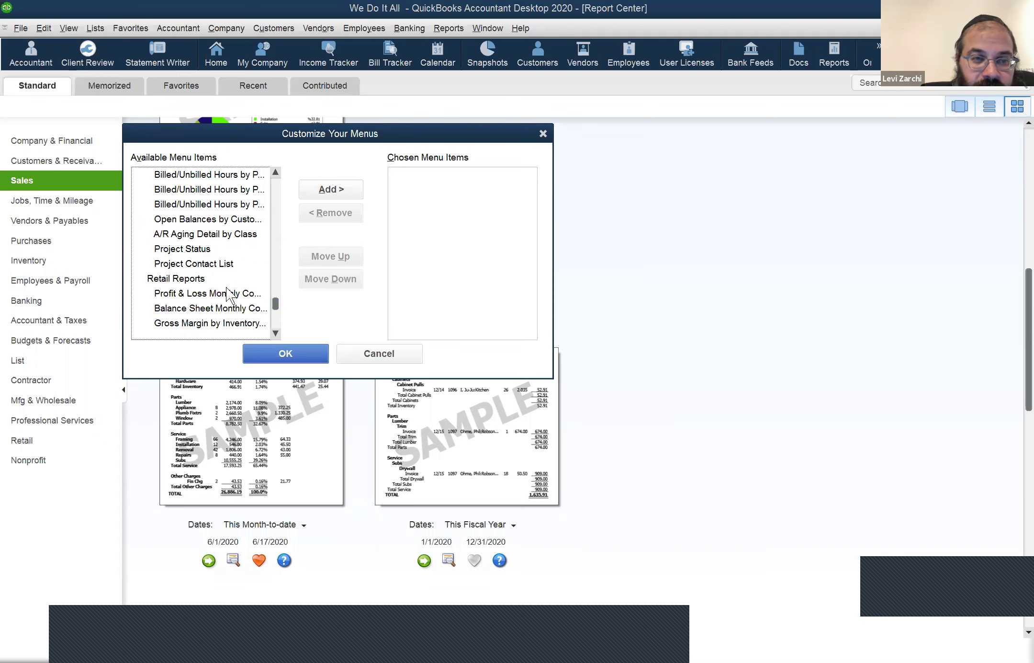
{"action": "scroll", "coordinate": [227, 295], "scroll_direction": "up", "scroll_amount": 2}
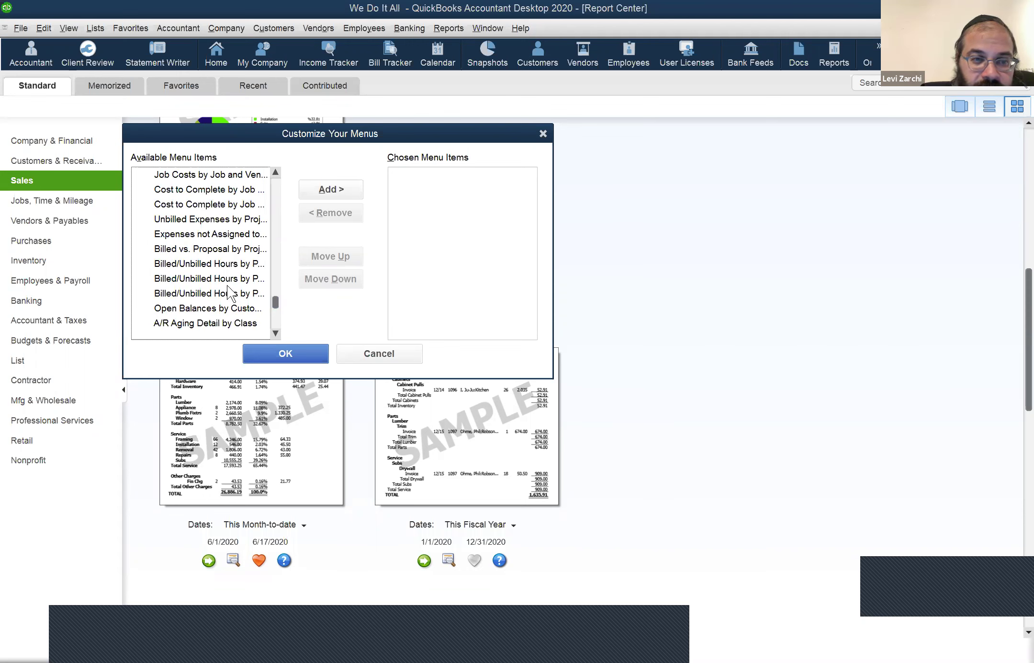
{"action": "scroll", "coordinate": [227, 287], "scroll_direction": "up", "scroll_amount": 1}
{"action": "scroll", "coordinate": [232, 278], "scroll_direction": "up", "scroll_amount": 2}
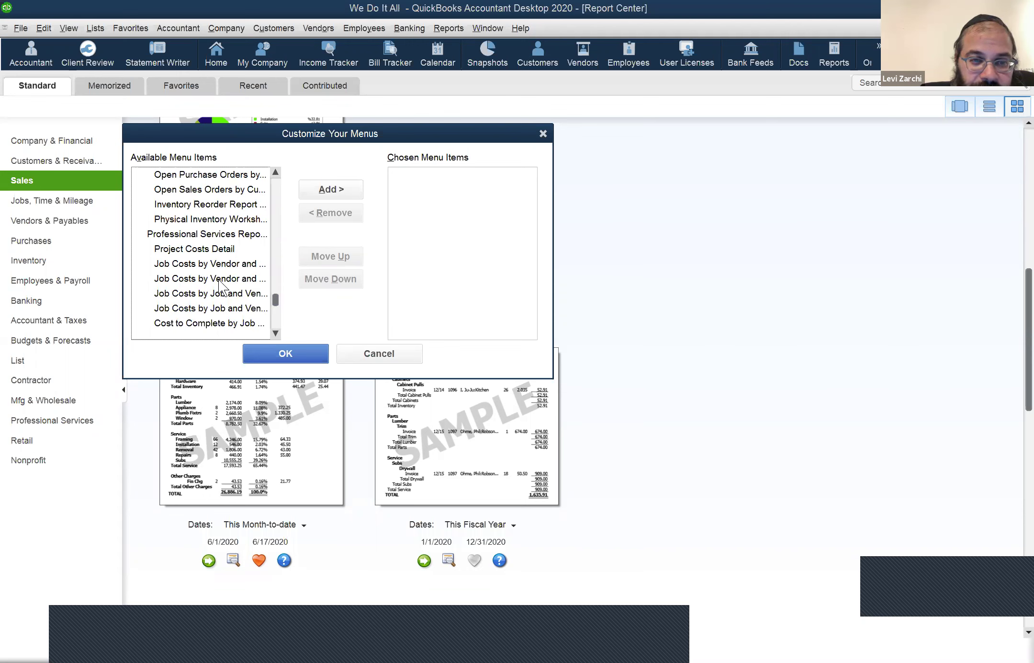
{"action": "scroll", "coordinate": [220, 284], "scroll_direction": "down", "scroll_amount": 1}
{"action": "scroll", "coordinate": [219, 284], "scroll_direction": "down", "scroll_amount": 2}
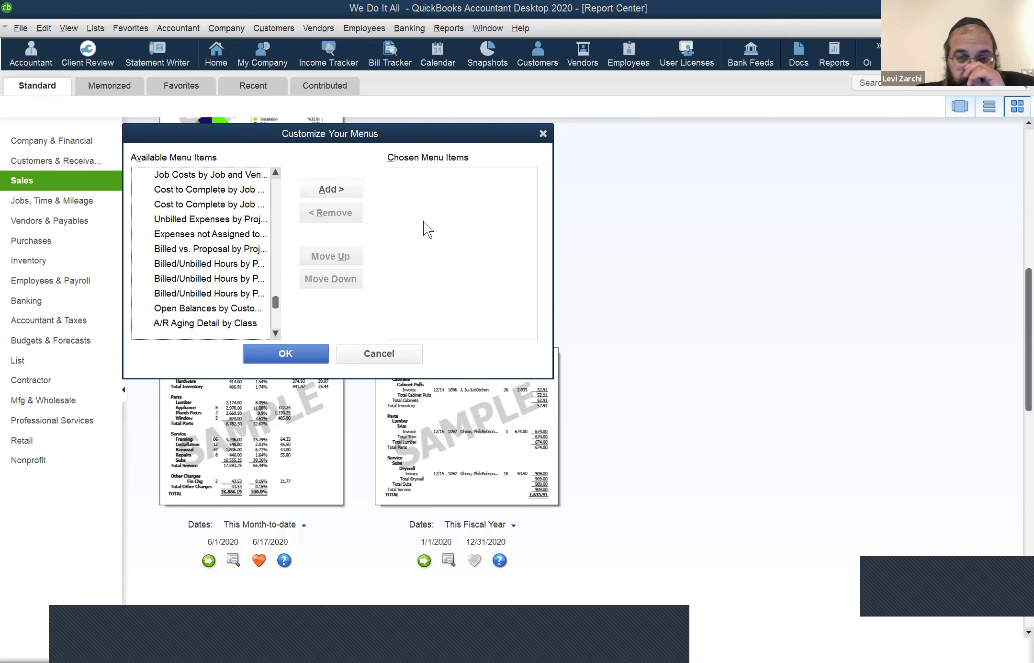
{"action": "scroll", "coordinate": [372, 355], "scroll_direction": "up", "scroll_amount": 5}
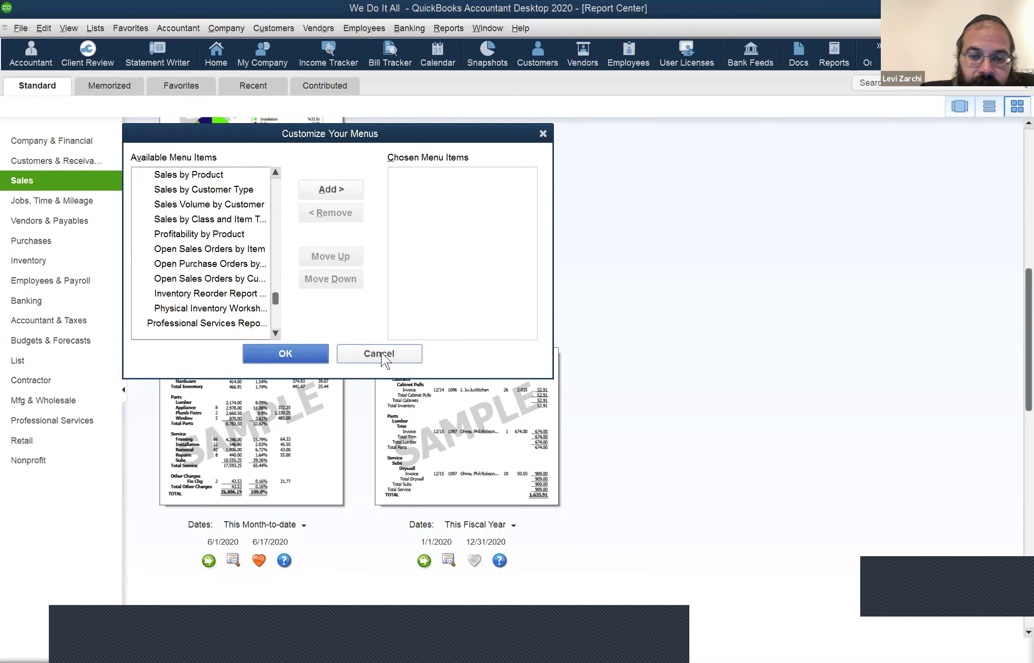
{"action": "left_click", "coordinate": [392, 352]}
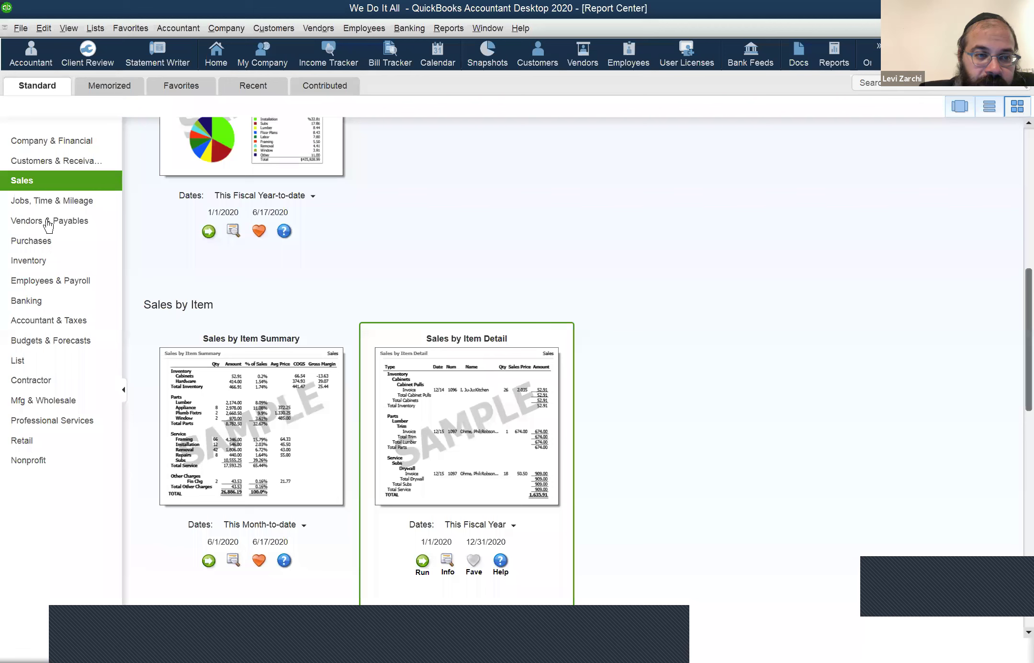
- Show the Vendors & Payables reports and check the vendor bills in the Bill Tracker
{"action": "left_click", "coordinate": [74, 228]}
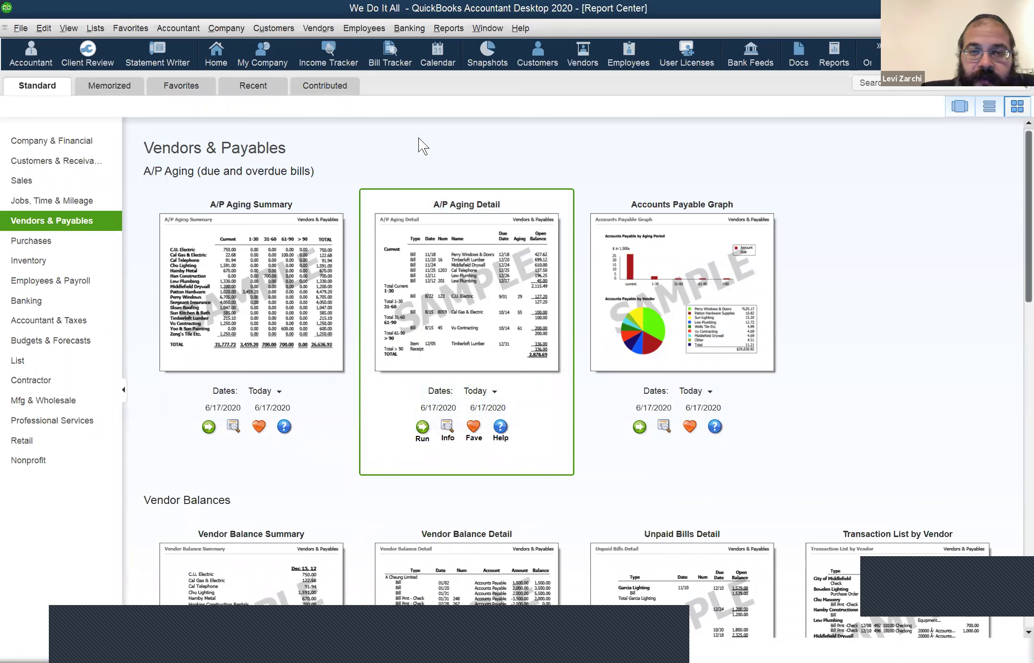
{"action": "left_click", "coordinate": [404, 65]}
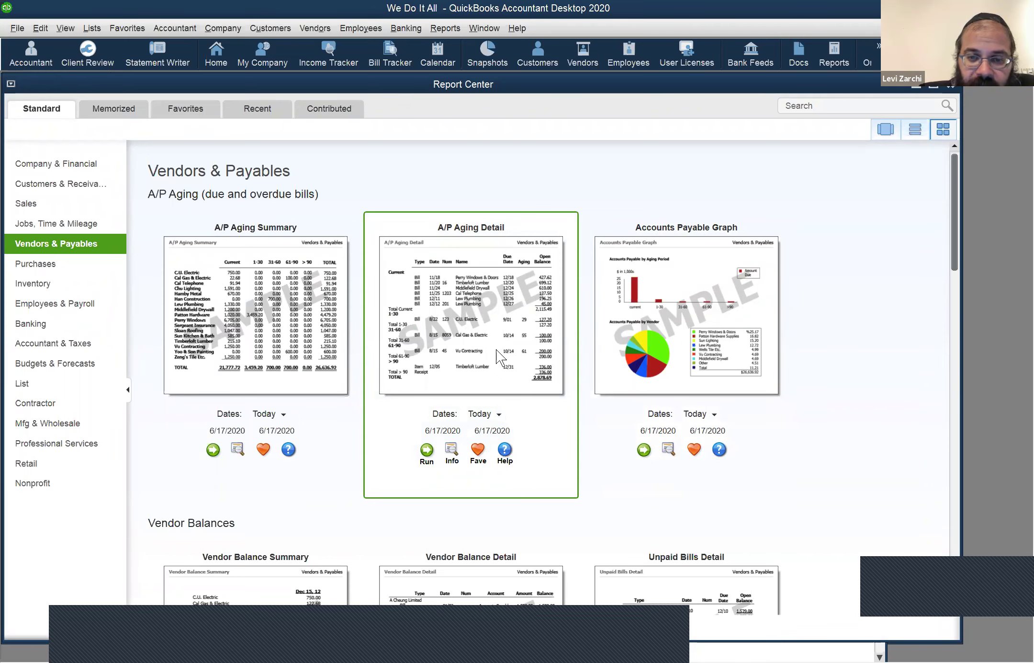
- Run the A/P Aging Detail report for Today, compare its open balances with the Bill Tracker and close it
{"action": "double_click", "coordinate": [557, 346]}
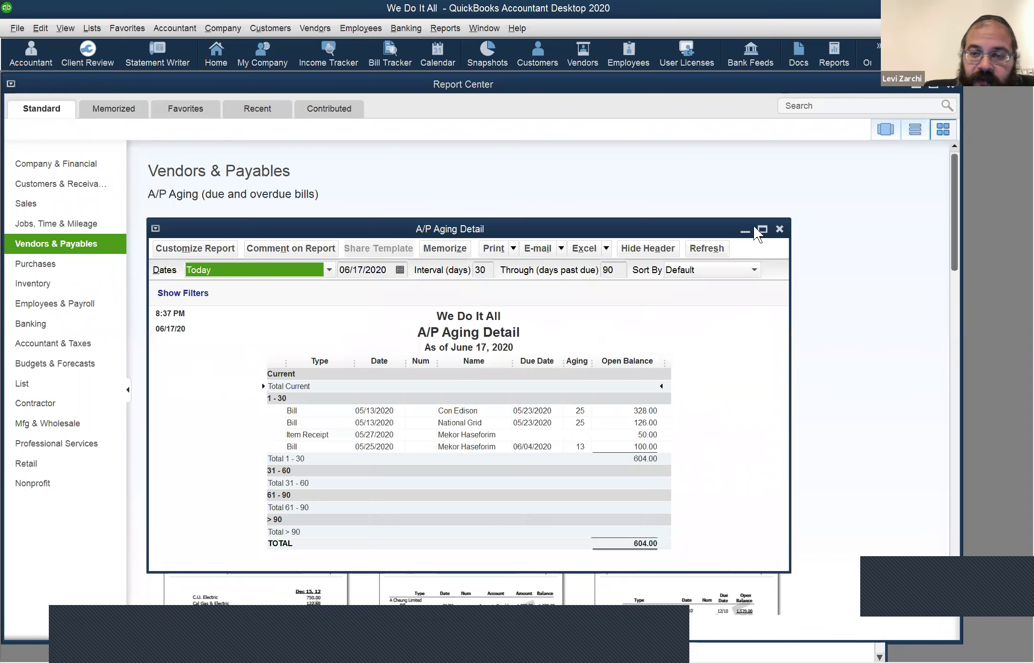
{"action": "double_click", "coordinate": [725, 235]}
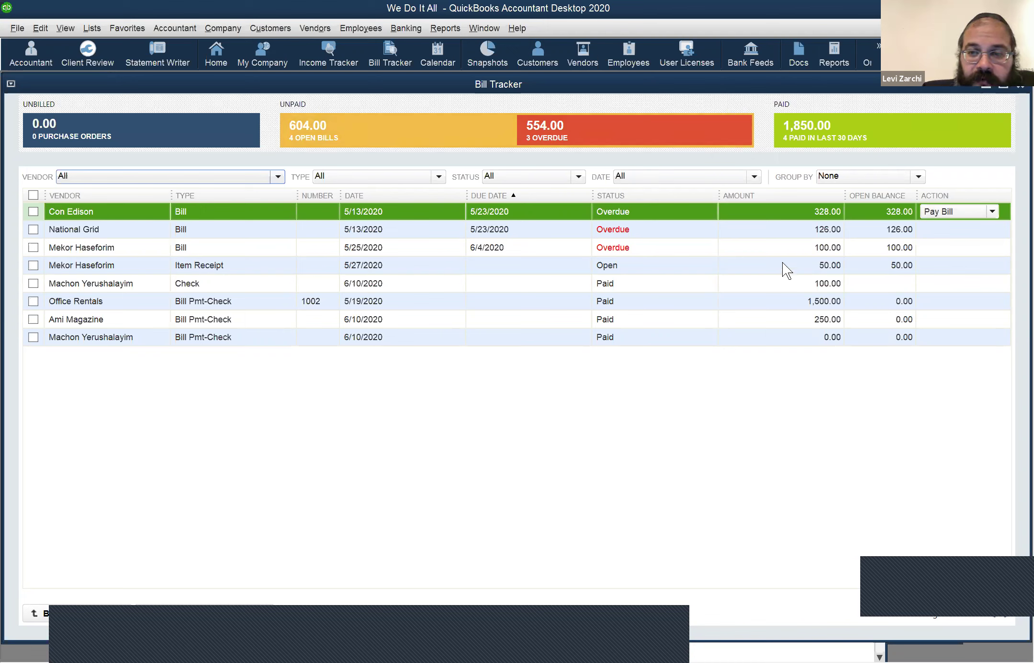
{"action": "left_click", "coordinate": [739, 262]}
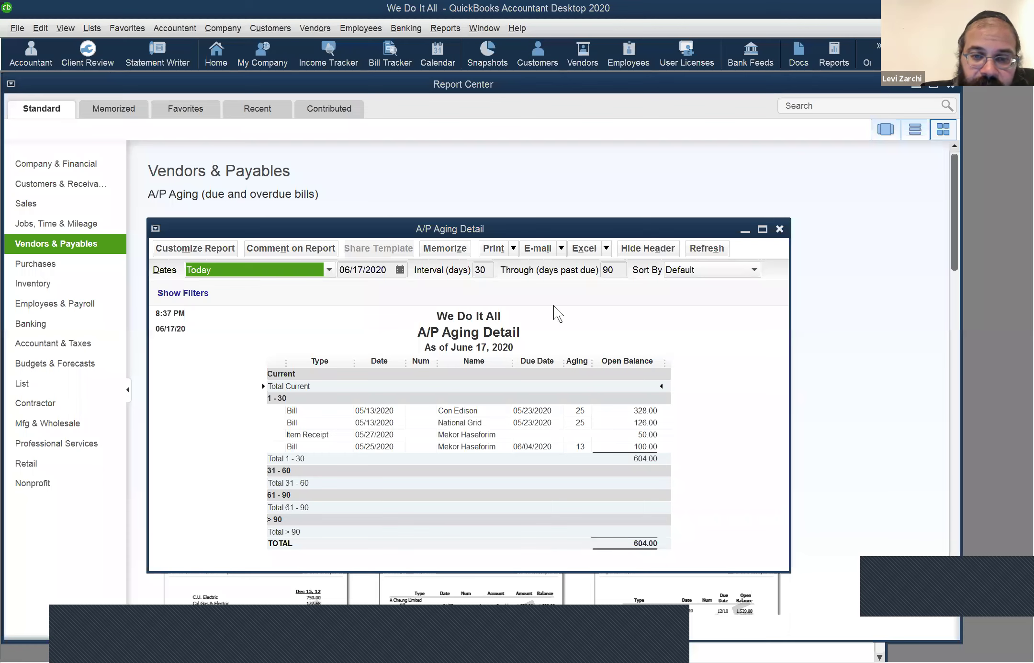
{"action": "key", "text": "Escape"}
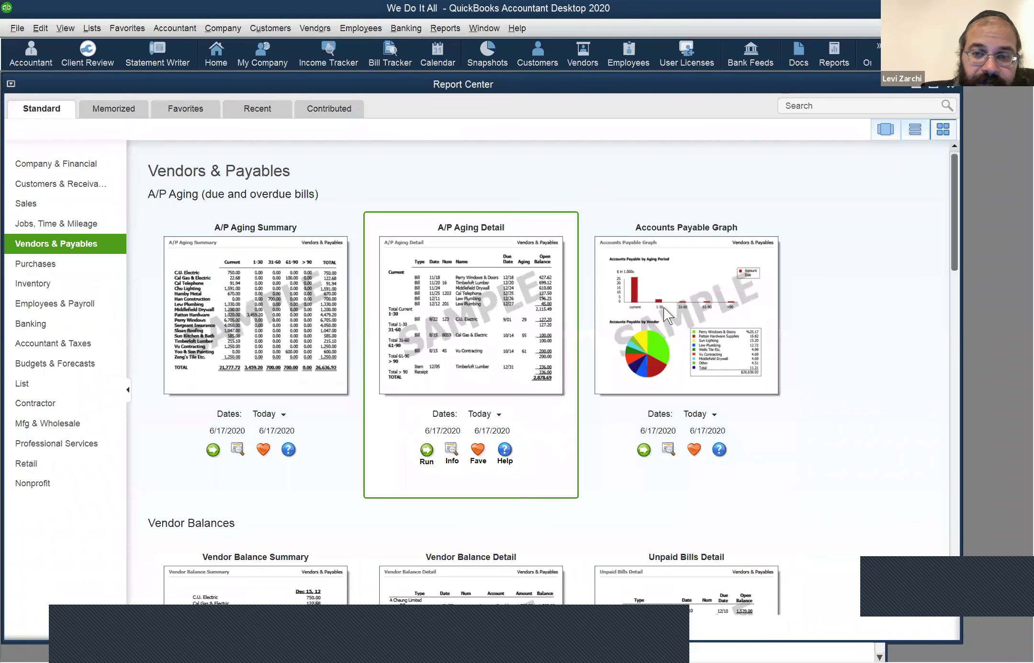
- Run the Accounts Payable Graph, examine payables by aging period and by vendor, and close it
{"action": "double_click", "coordinate": [717, 355]}
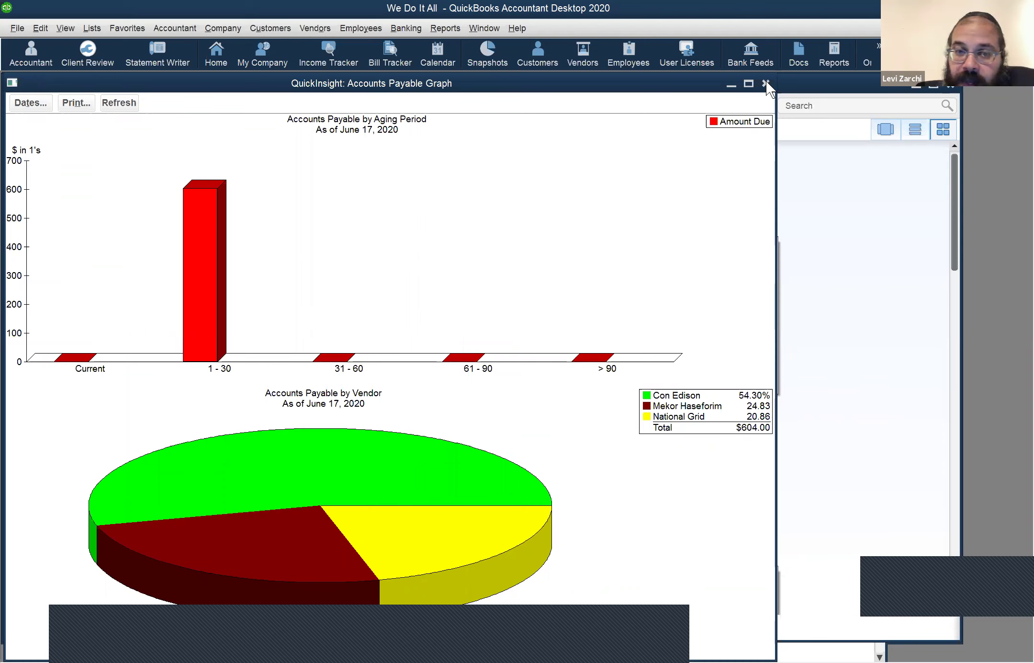
{"action": "key", "text": "Escape"}
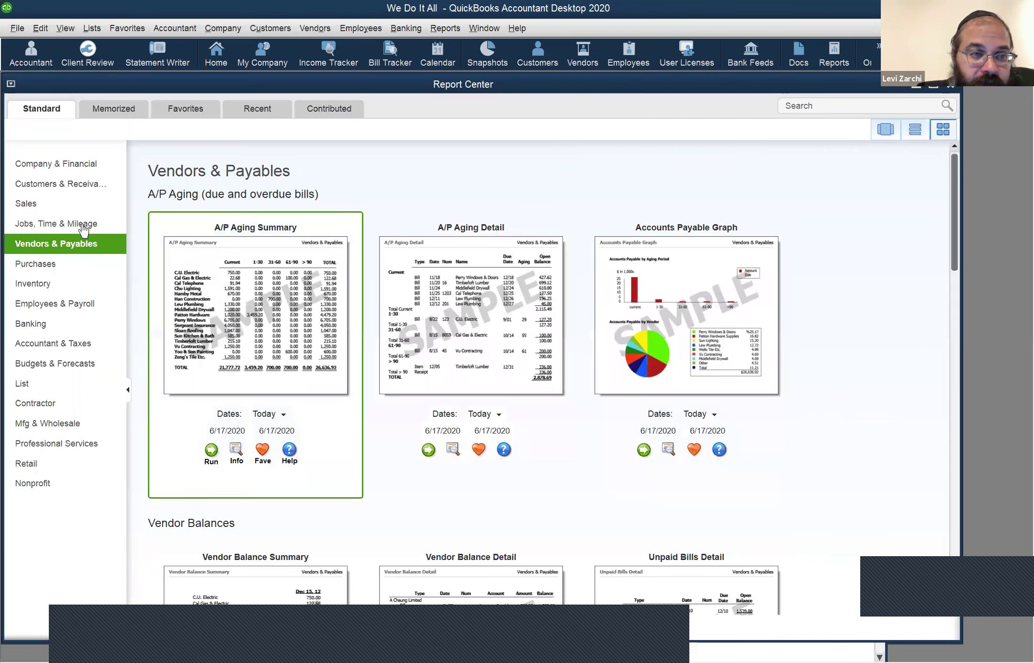
- Run the Purchases by Vendor Detail report from the Purchases category and maximize its window
{"action": "left_click", "coordinate": [58, 265]}
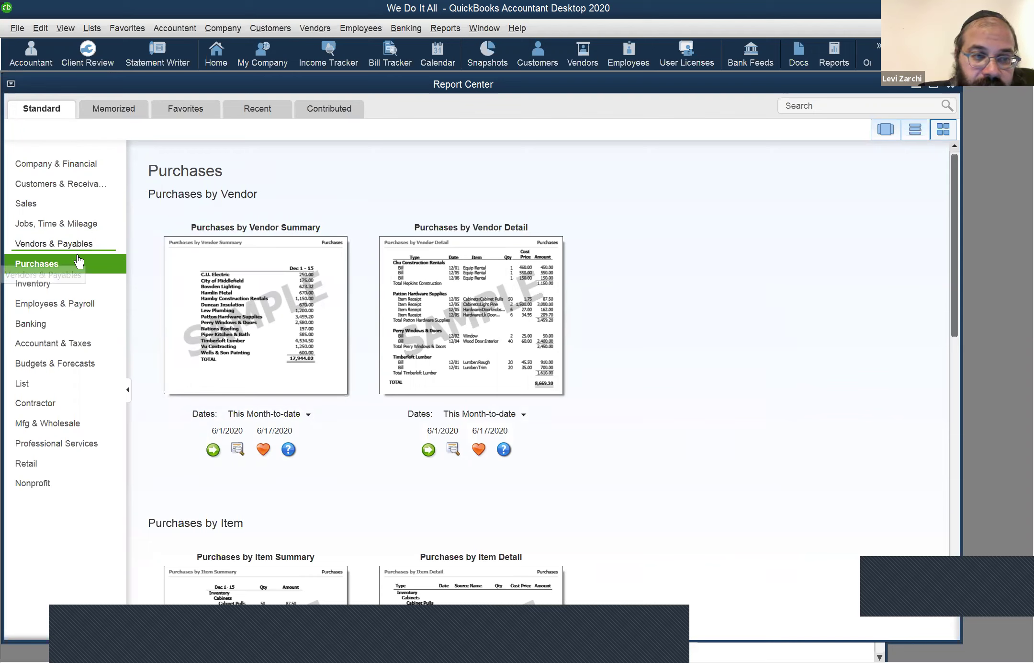
{"action": "left_click_drag", "start_coordinate": [79, 262], "coordinate": [580, 303]}
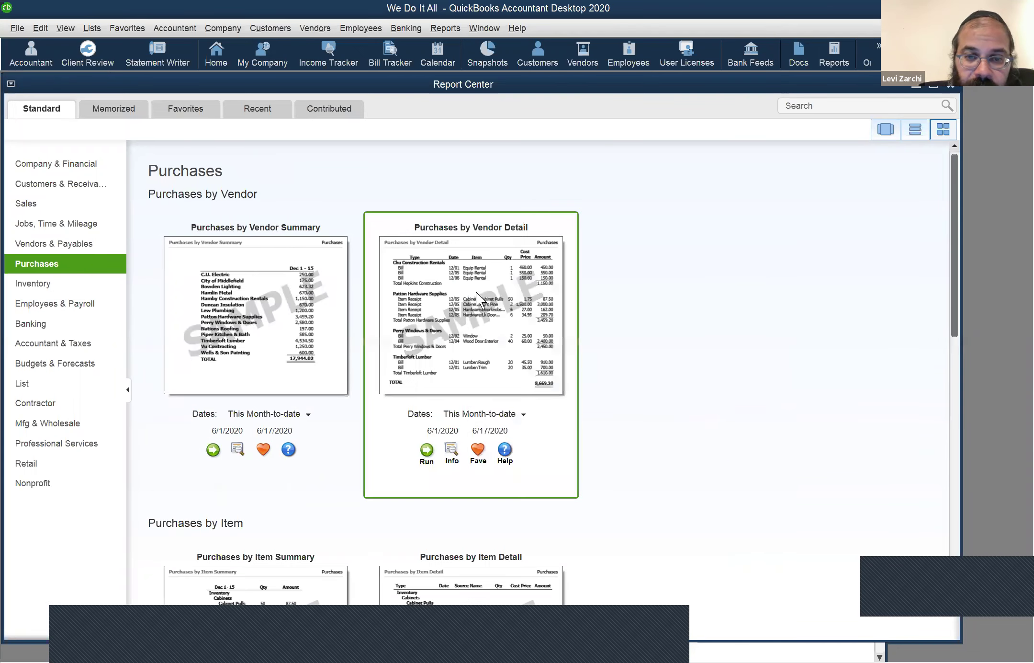
{"action": "double_click", "coordinate": [461, 298]}
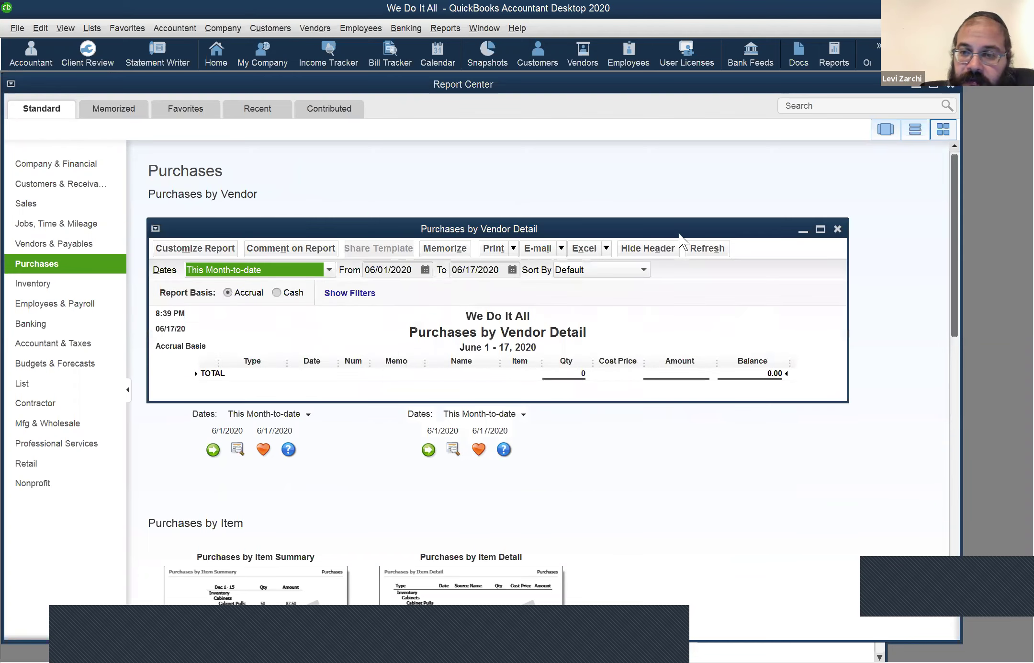
{"action": "left_click", "coordinate": [820, 230]}
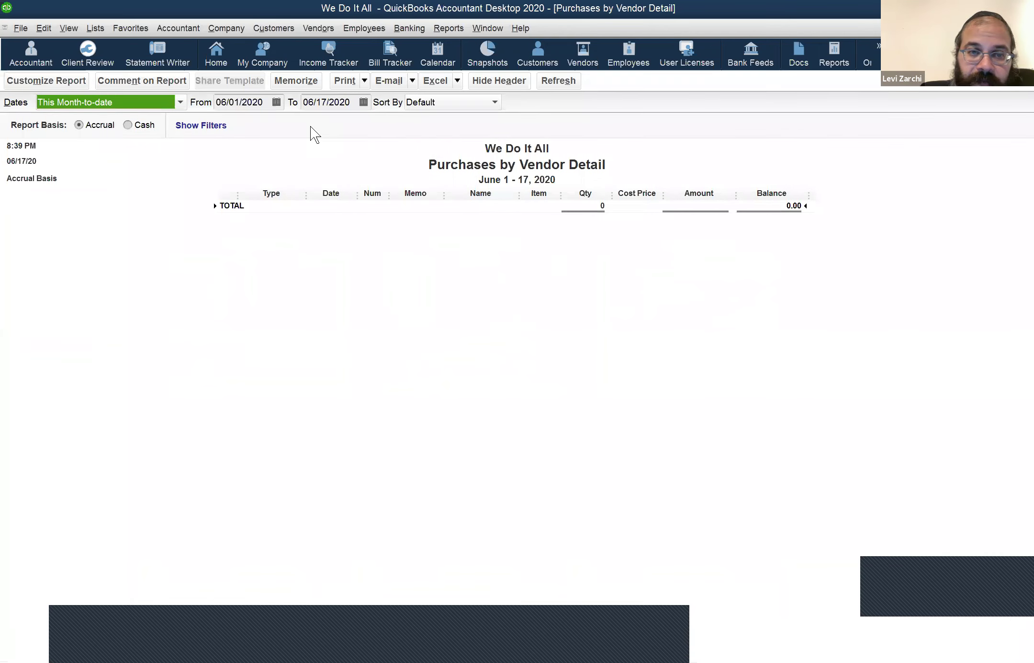
- Set the Purchases by Vendor Detail date range to 01/01/2020 through 12/31/2020 and review the vendor purchase lines
{"action": "left_click", "coordinate": [265, 102]}
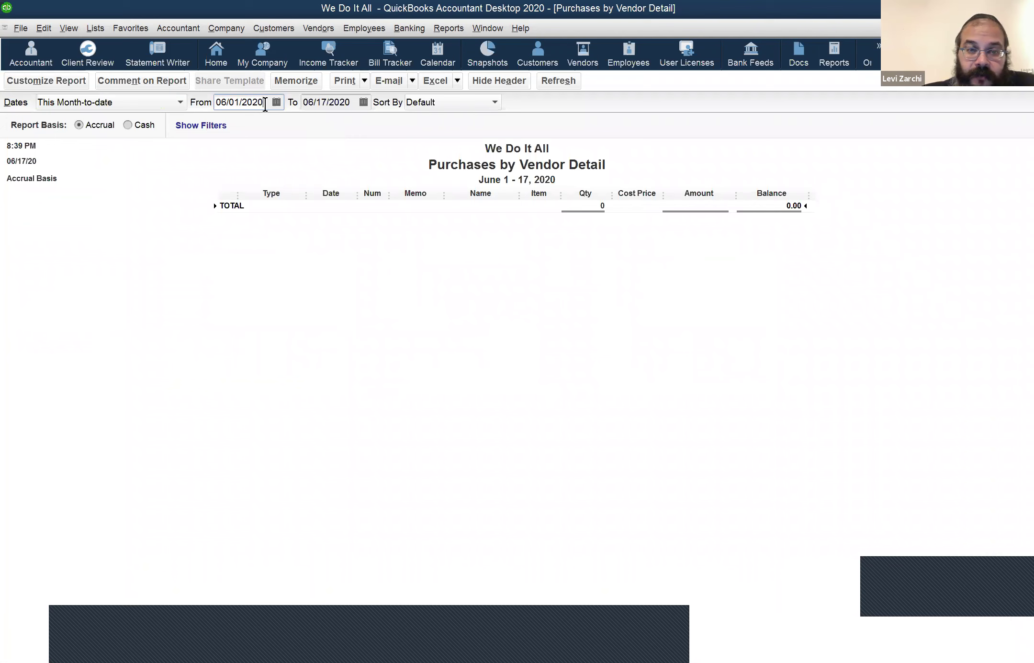
{"action": "key", "text": "y"}
{"action": "key", "text": "Tab"}
{"action": "key", "text": "r"}
{"action": "key", "text": "Tab"}
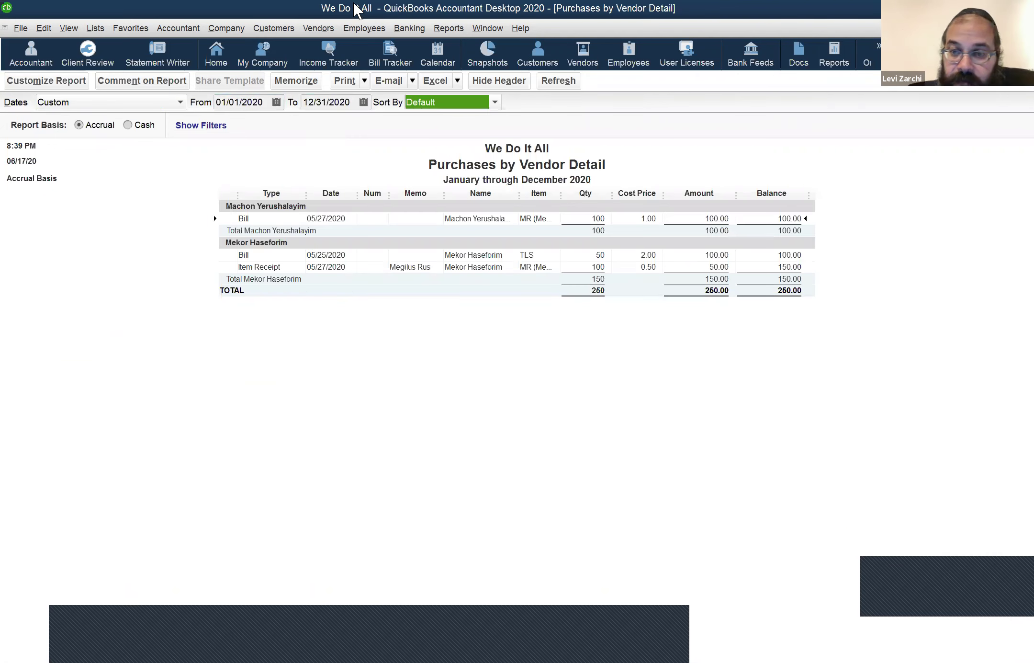
{"action": "key", "text": "alt+r"}
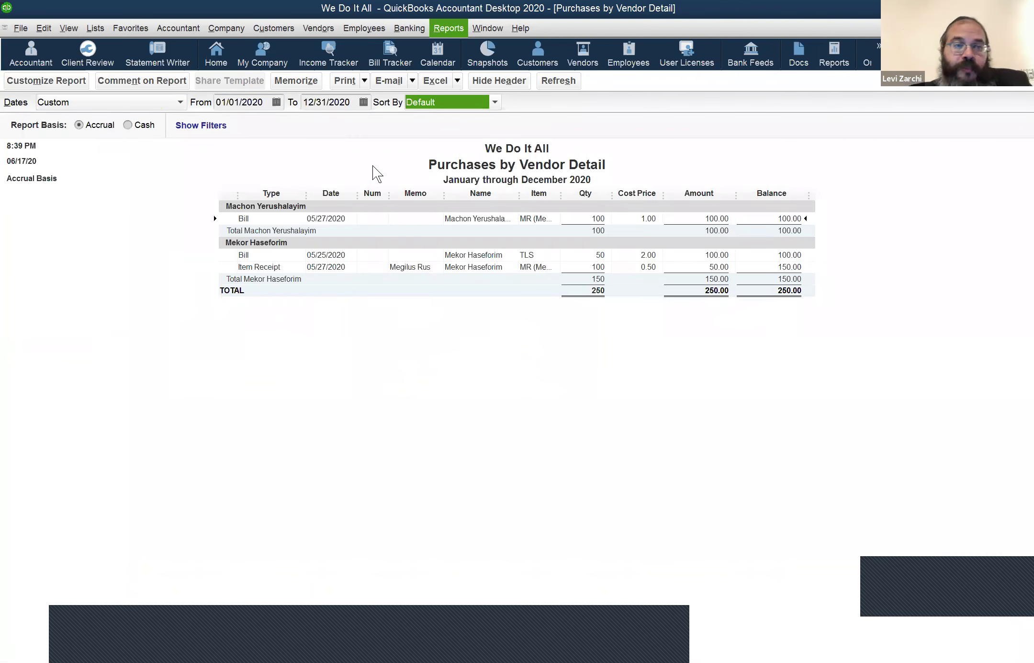
{"action": "key", "text": "Escape"}
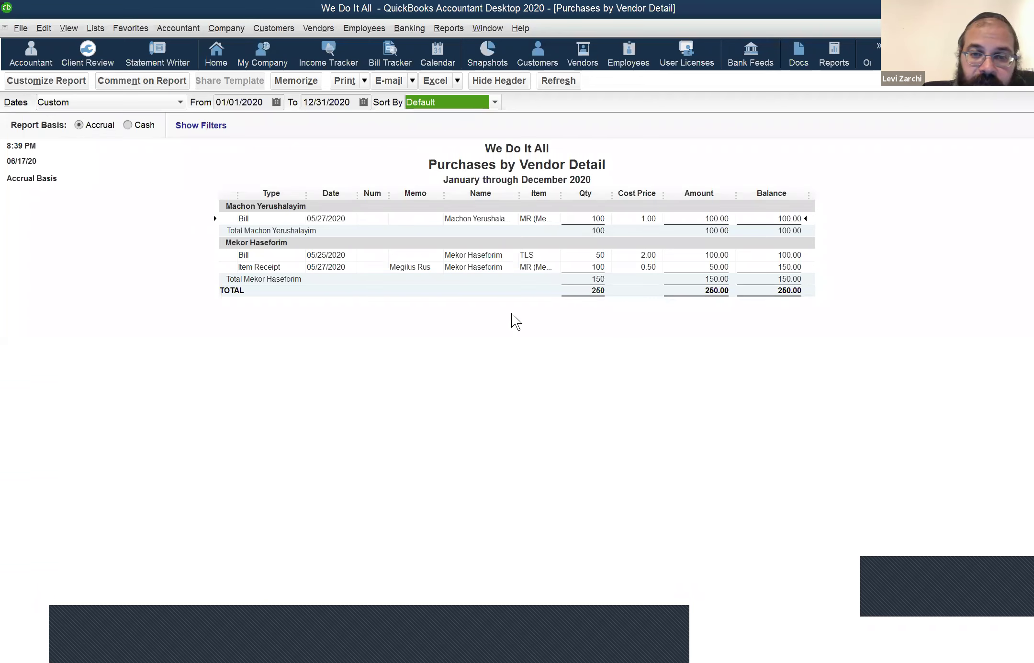
- Close the Purchases by Vendor Detail report without memorizing it and run the Purchases by Vendor Summary report
{"action": "key", "text": "Escape"}
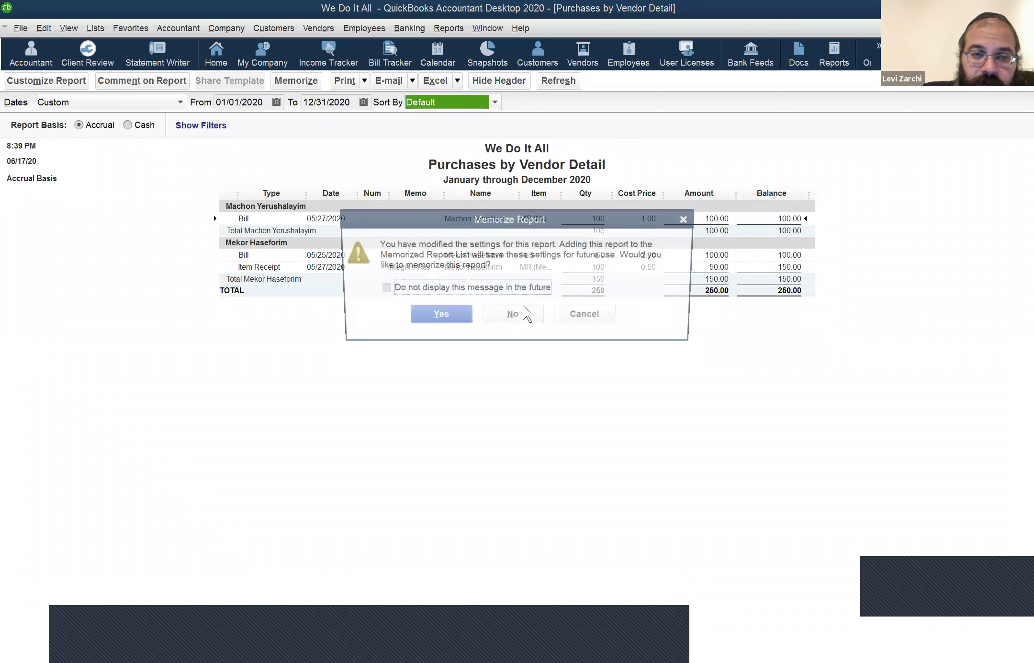
{"action": "left_click", "coordinate": [531, 315]}
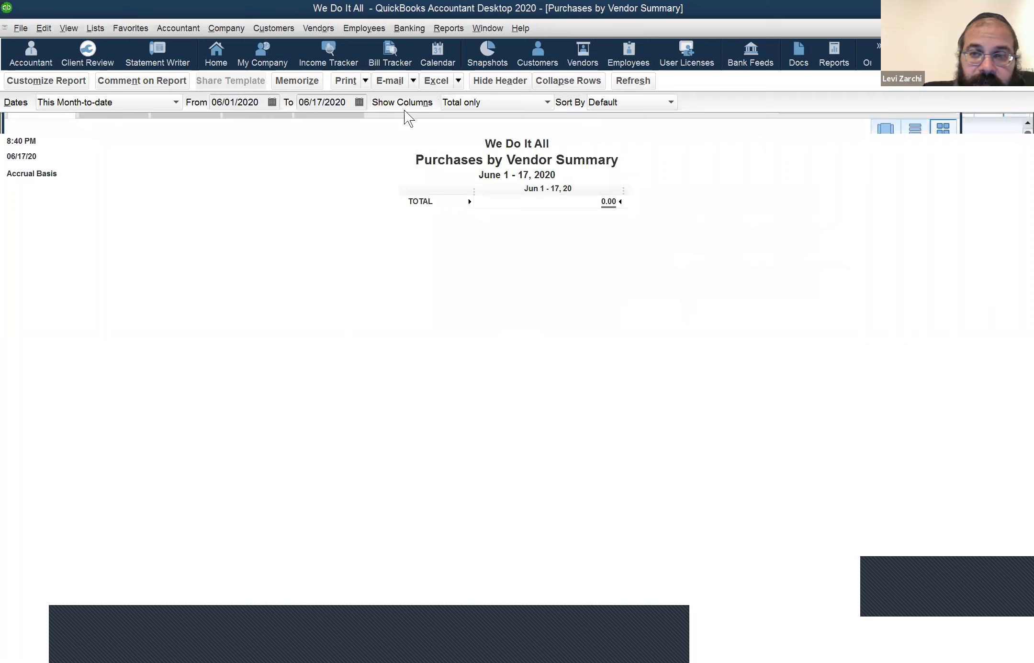
- View the Purchases by Vendor Summary with a start date of 04/01/2020 and close it without memorizing
{"action": "left_click", "coordinate": [246, 102]}
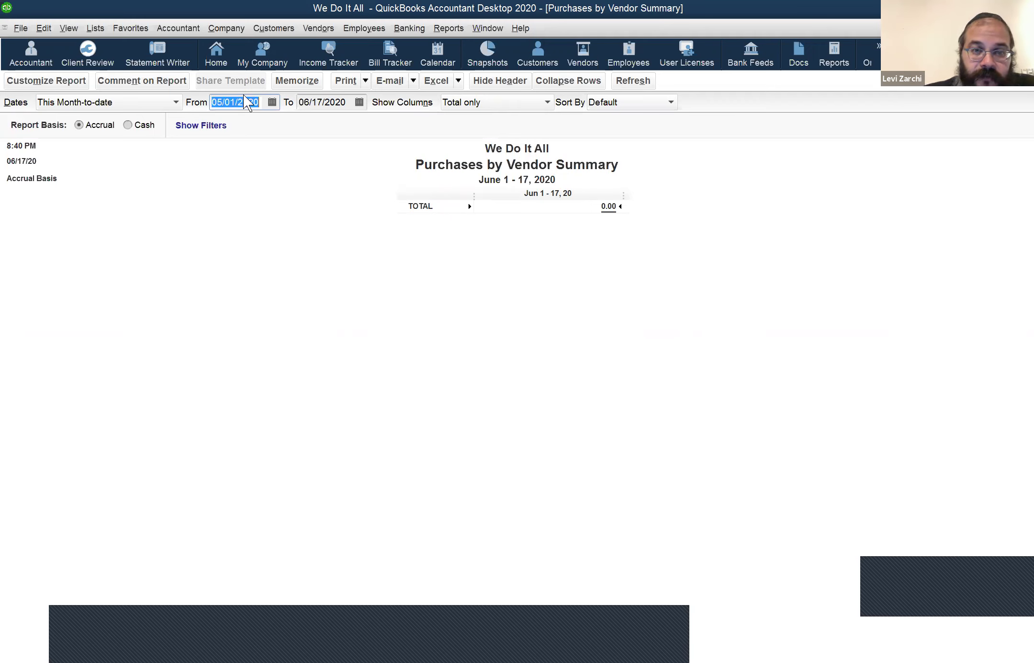
{"action": "type", "text": "04/01/2020"}
{"action": "key", "text": "Tab"}
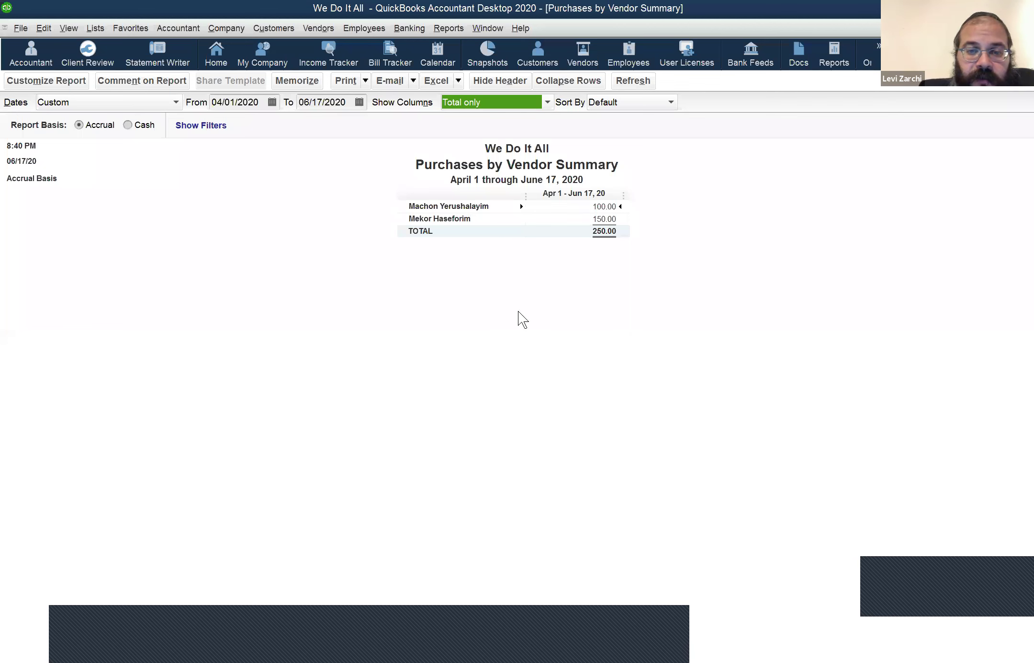
{"action": "key", "text": "Escape"}
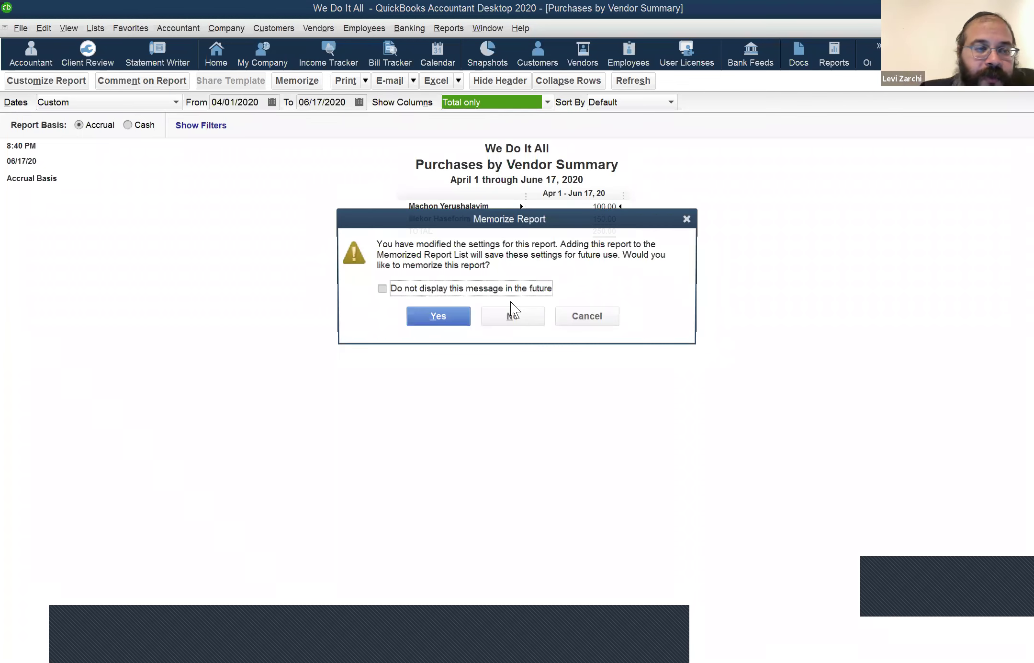
{"action": "key", "text": "n"}
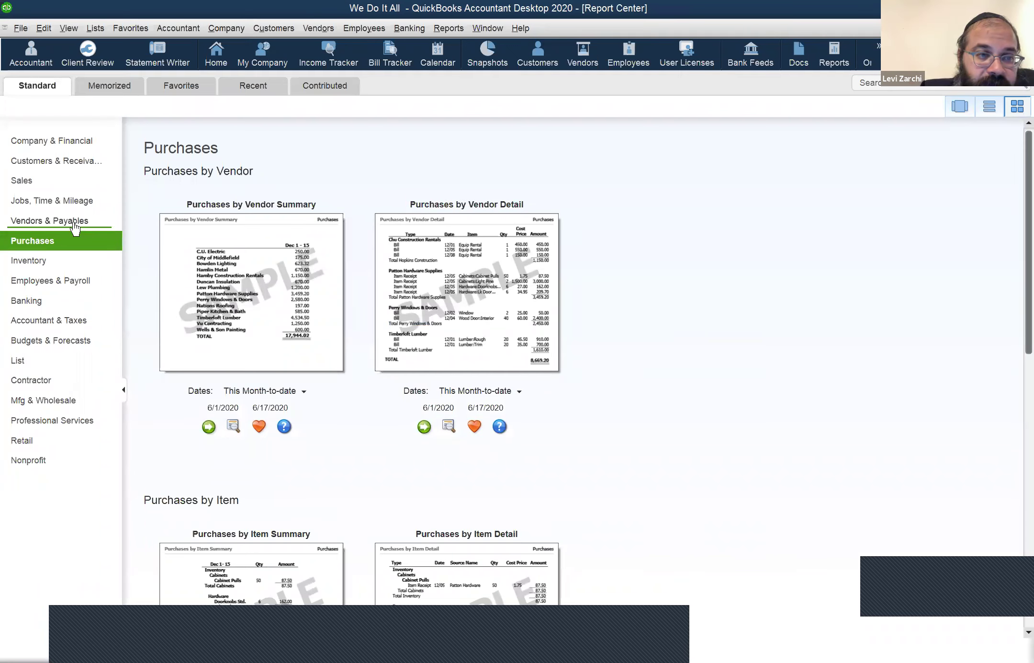
- Run the Transaction List by Vendor report from Vendors & Payables with its dates set to This Fiscal Year
{"action": "left_click", "coordinate": [113, 228]}
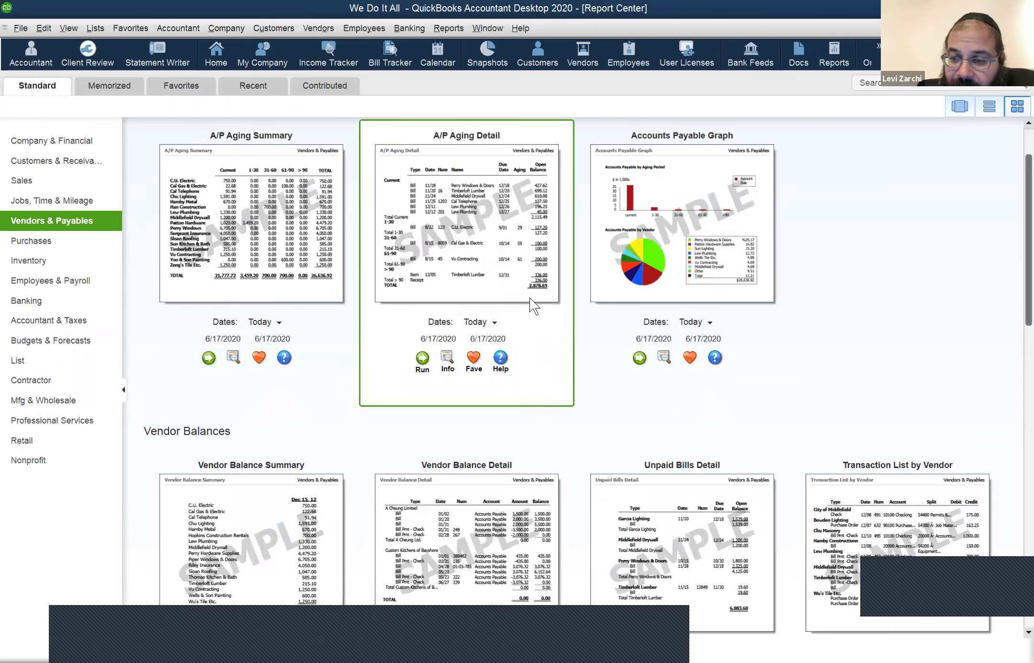
{"action": "scroll", "coordinate": [883, 408], "scroll_direction": "down", "scroll_amount": 3}
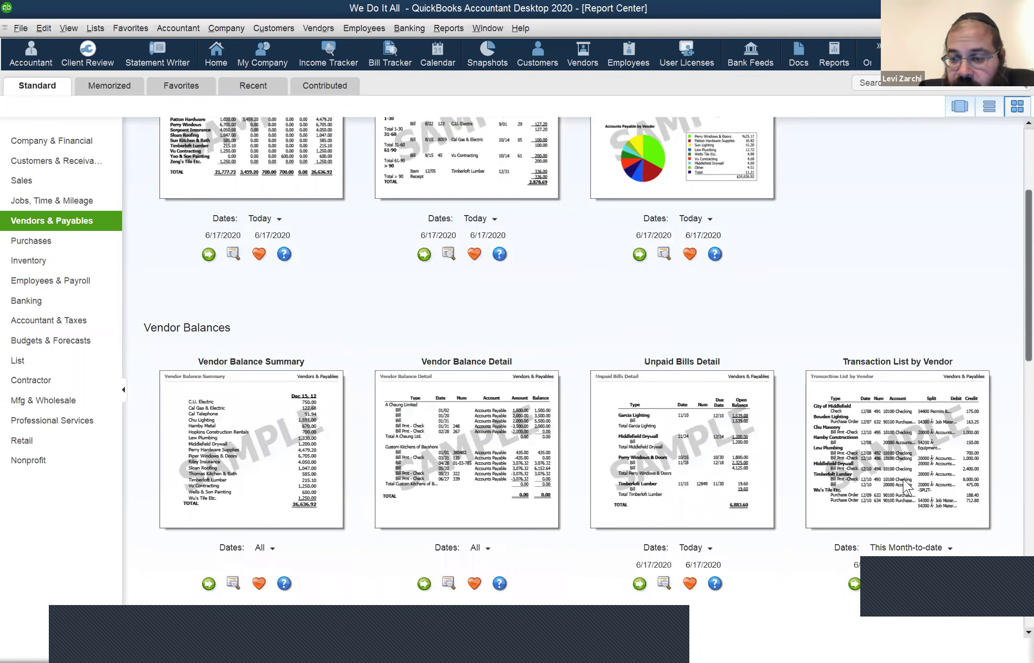
{"action": "left_click", "coordinate": [914, 547]}
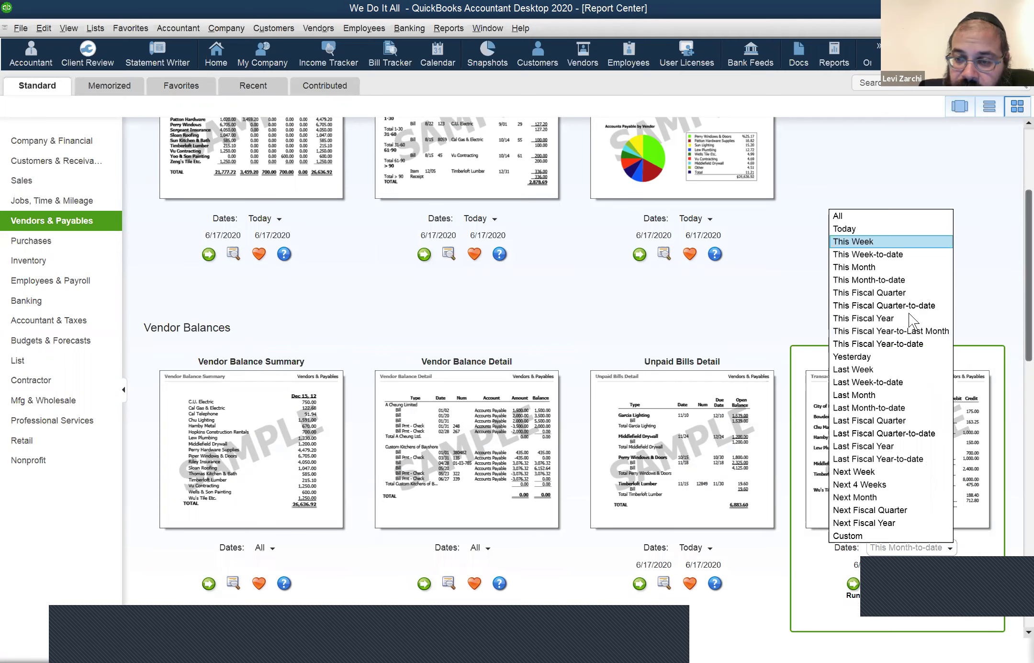
{"action": "left_click", "coordinate": [908, 314]}
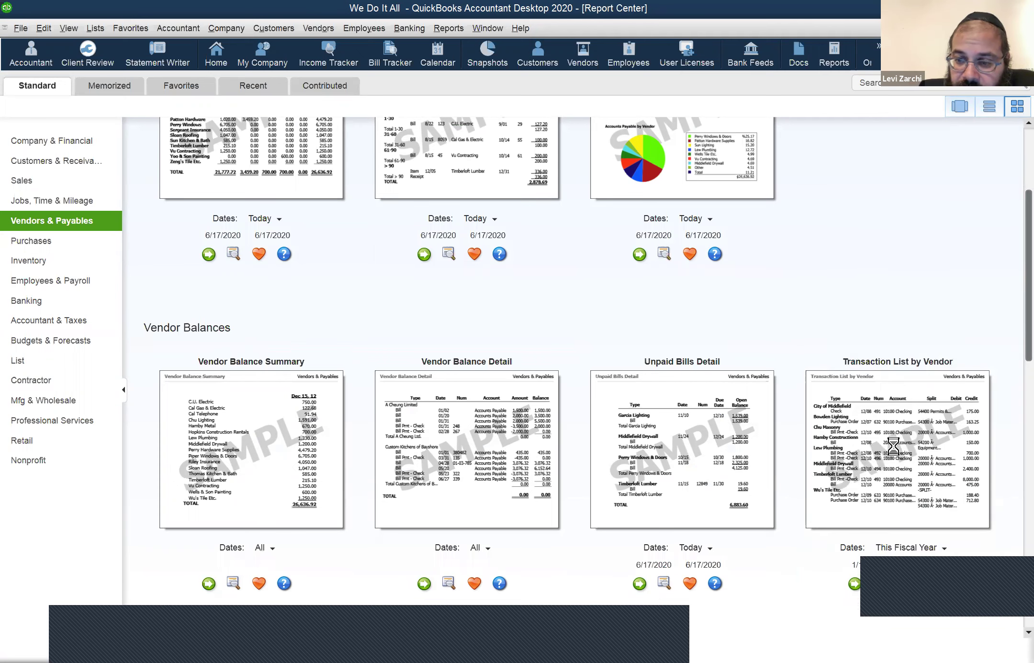
{"action": "double_click", "coordinate": [893, 446]}
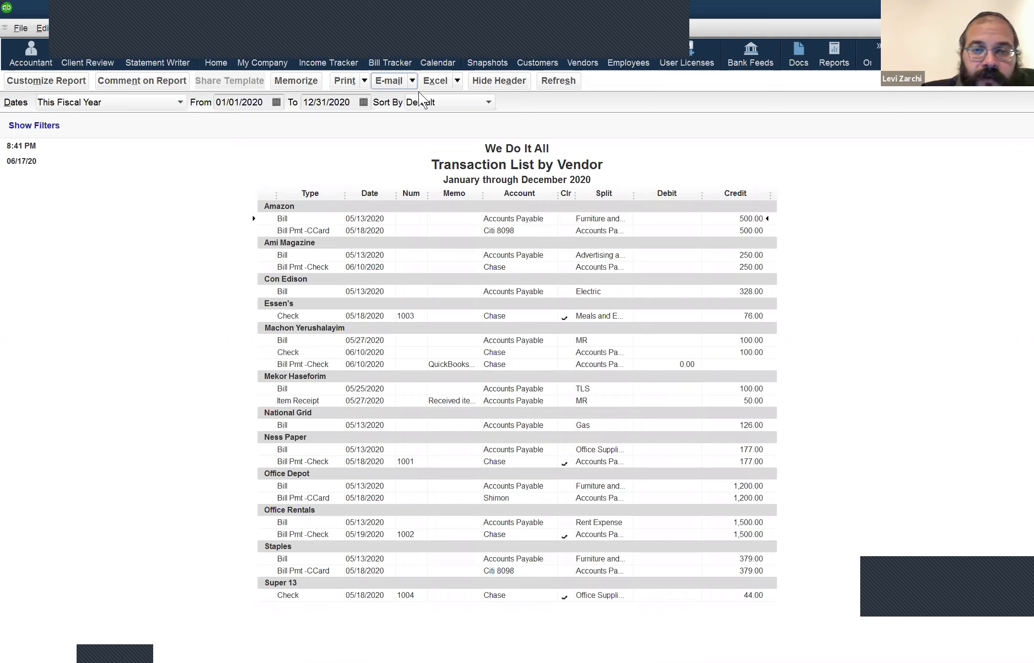
- Check the sorting options of the Transaction List by Vendor without changing them and close the report
{"action": "left_click", "coordinate": [440, 100]}
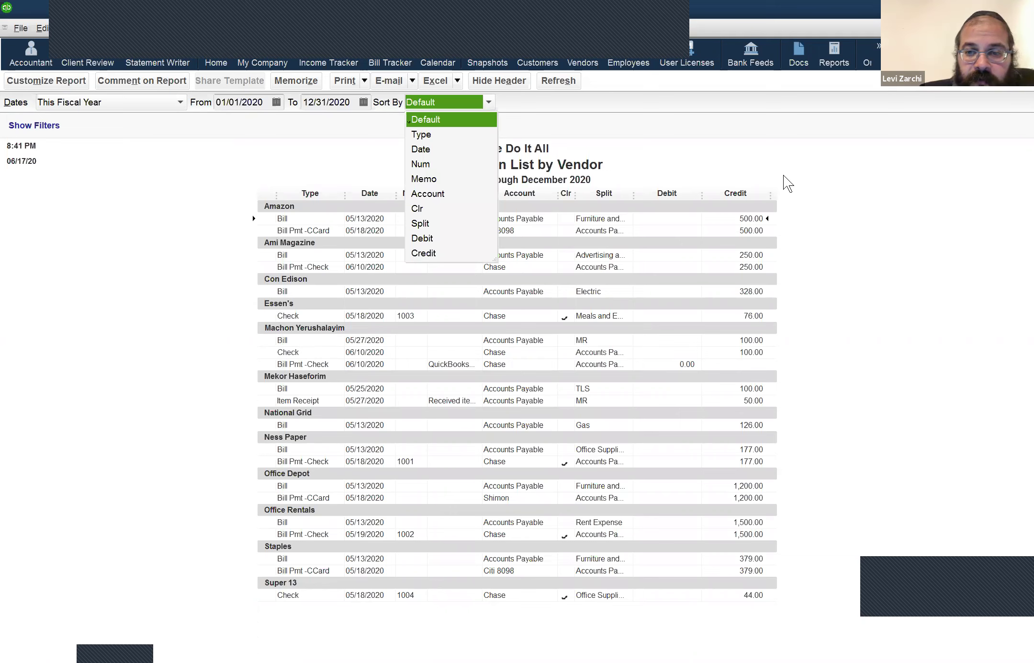
{"action": "left_click", "coordinate": [878, 180]}
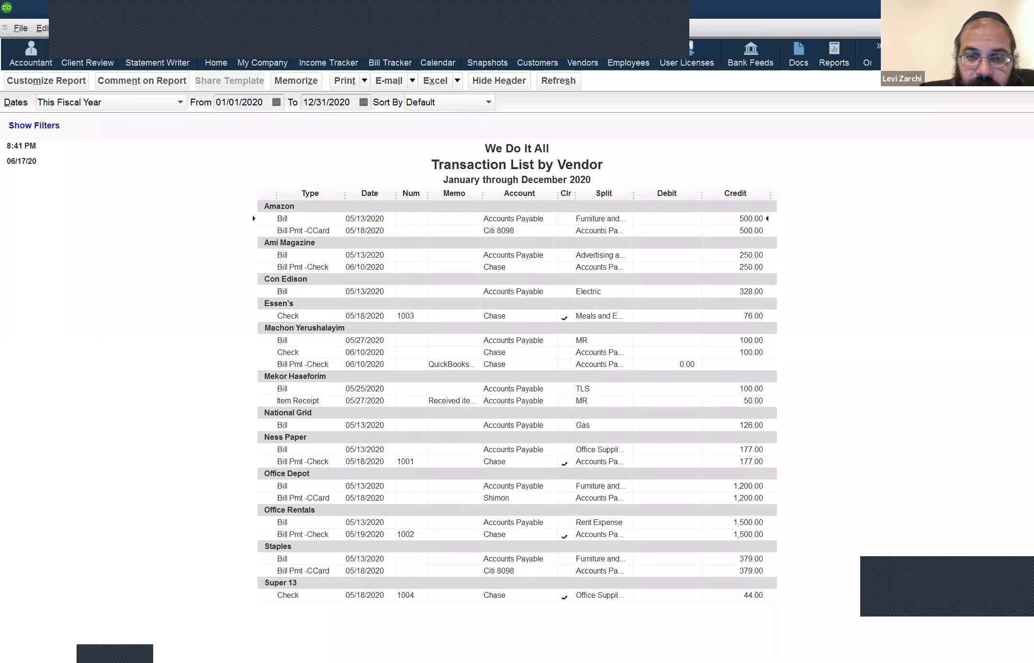
{"action": "key", "text": "Escape"}
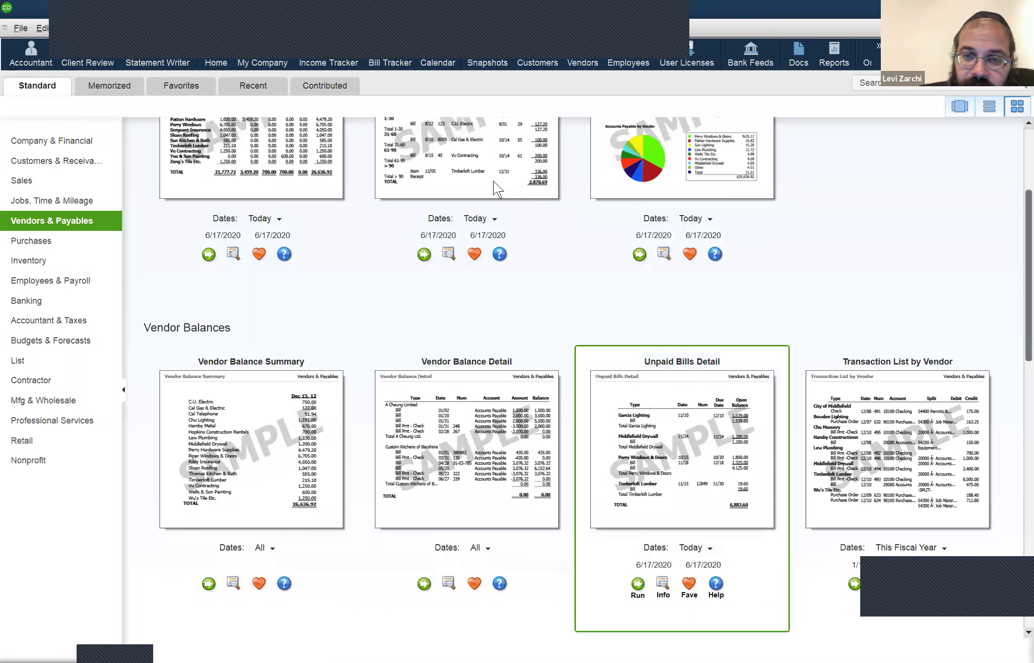
- Run the Unpaid Bills Detail report for Today, review the open balances by vendor and close it
{"action": "scroll", "coordinate": [513, 184], "scroll_direction": "up", "scroll_amount": 3}
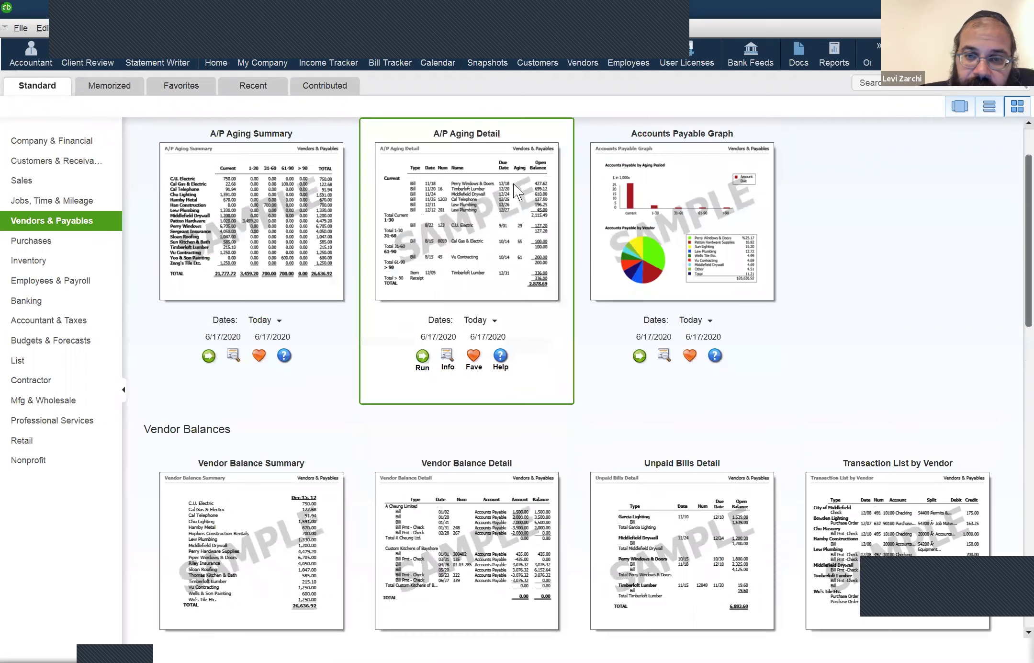
{"action": "scroll", "coordinate": [701, 465], "scroll_direction": "down", "scroll_amount": 1}
{"action": "double_click", "coordinate": [702, 465]}
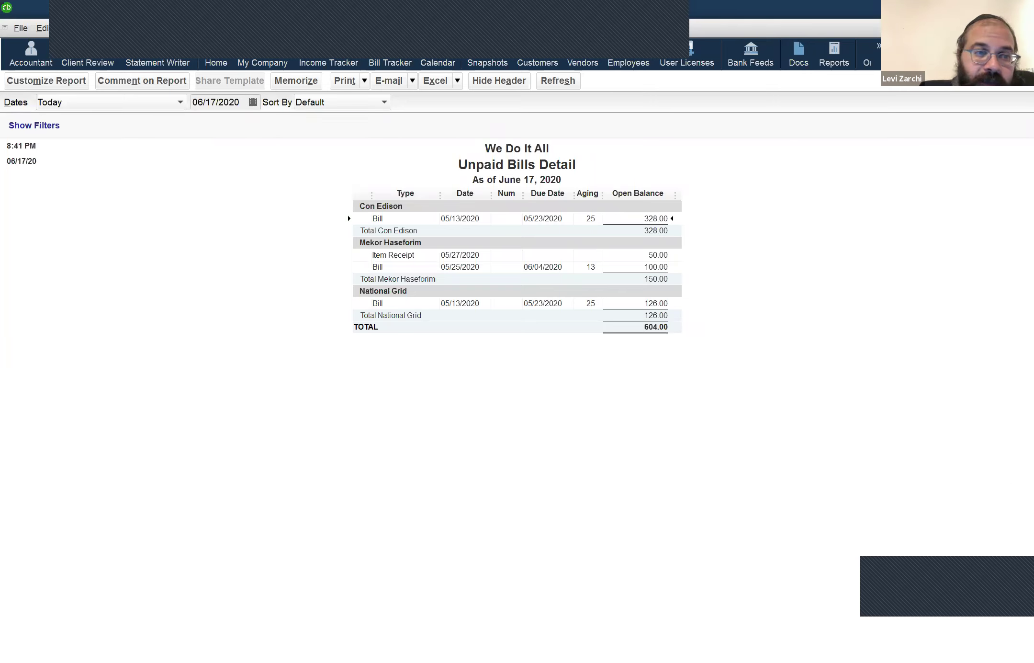
{"action": "key", "text": "Escape"}
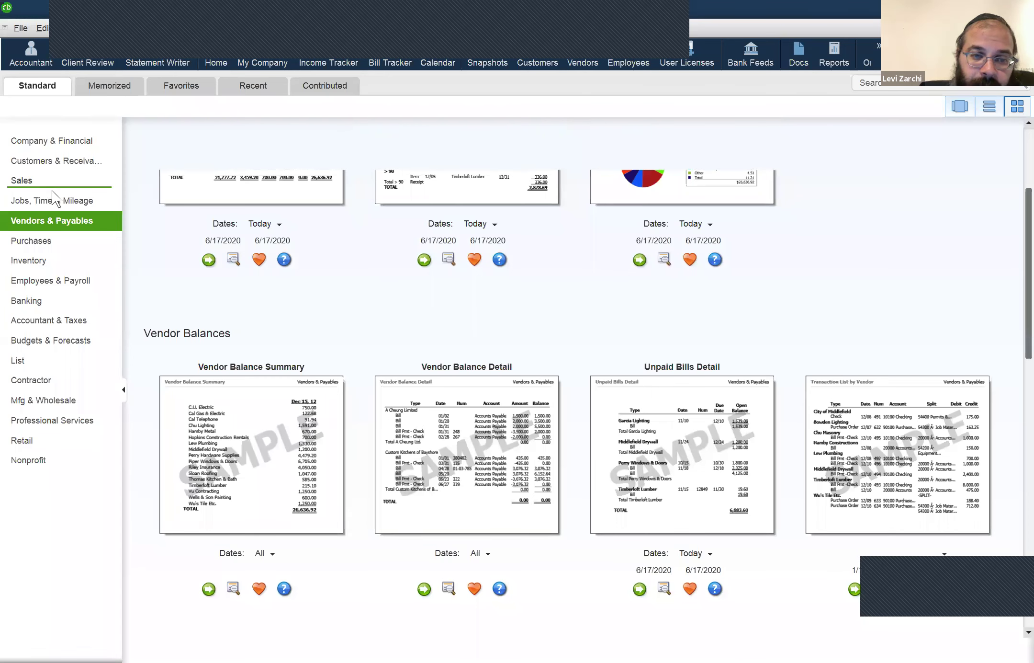
- Run the Job Profitability Detail report from Jobs, Time & Mileage for the preselected customer job and examine its costs and revenue by service
{"action": "left_click", "coordinate": [52, 188]}
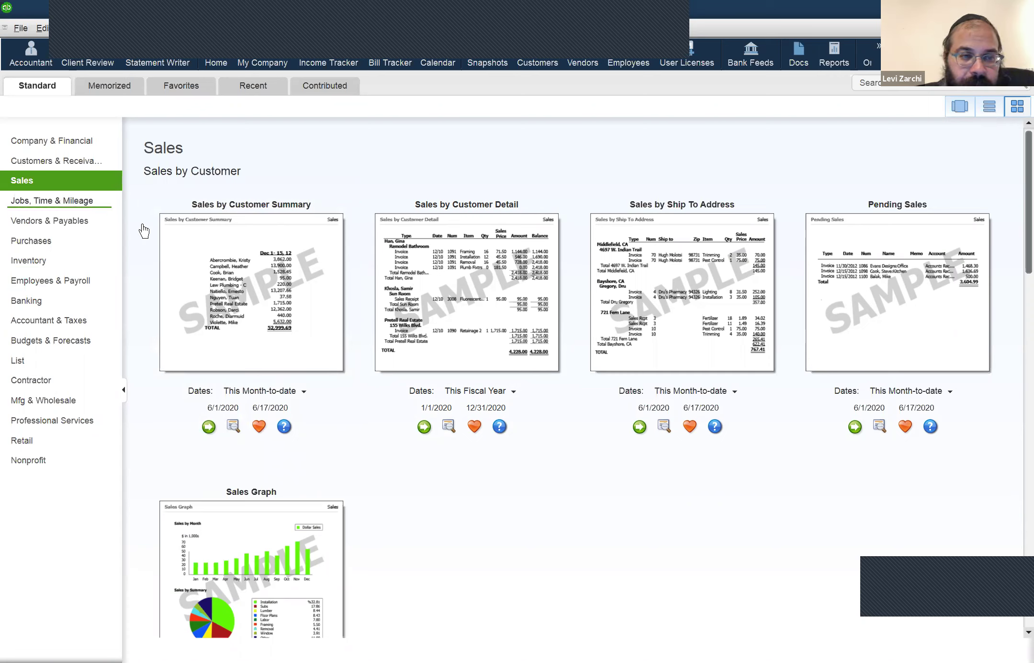
{"action": "left_click", "coordinate": [102, 202]}
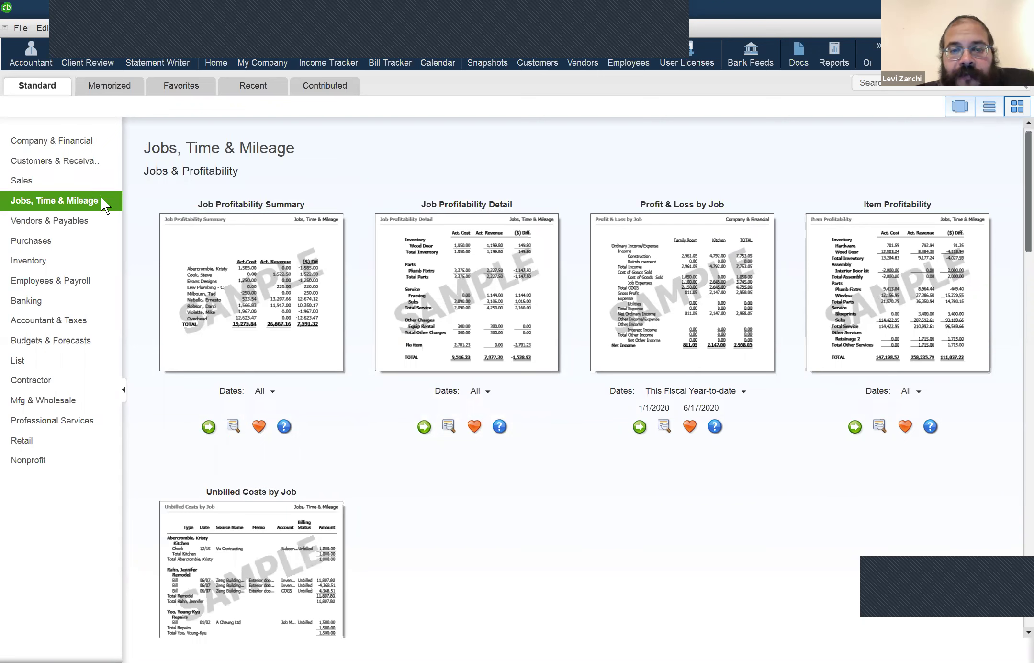
{"action": "double_click", "coordinate": [434, 245]}
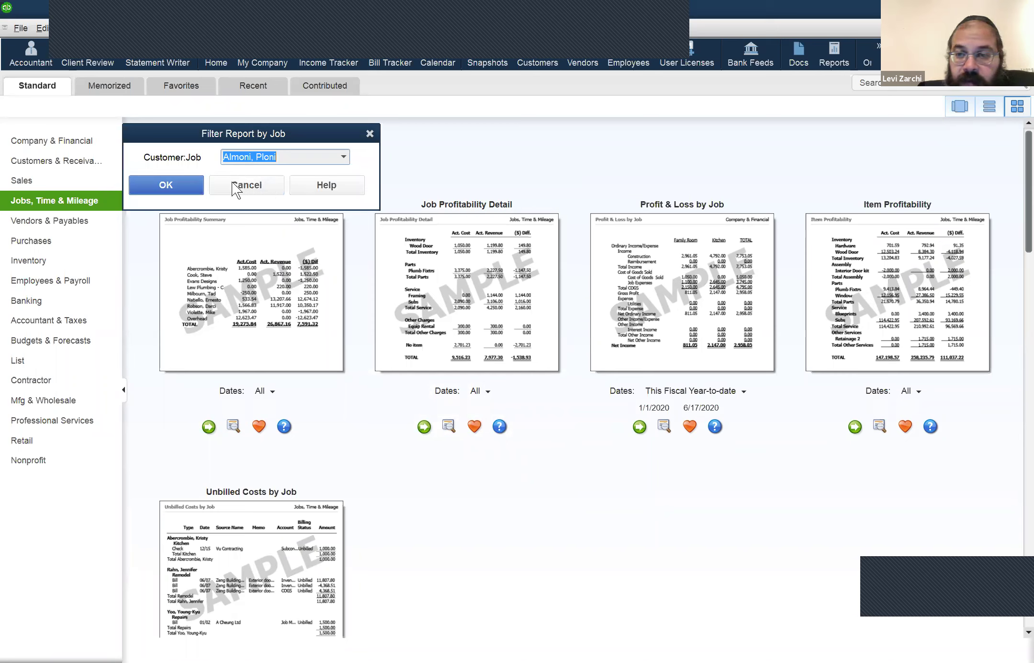
{"action": "left_click", "coordinate": [188, 180]}
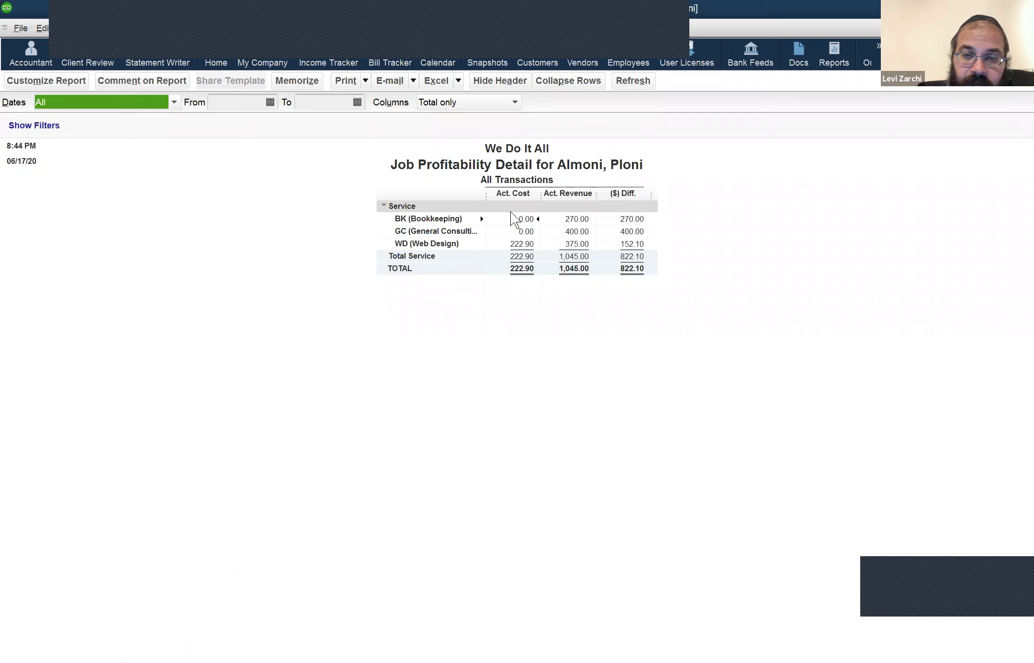
{"action": "left_click", "coordinate": [537, 231]}
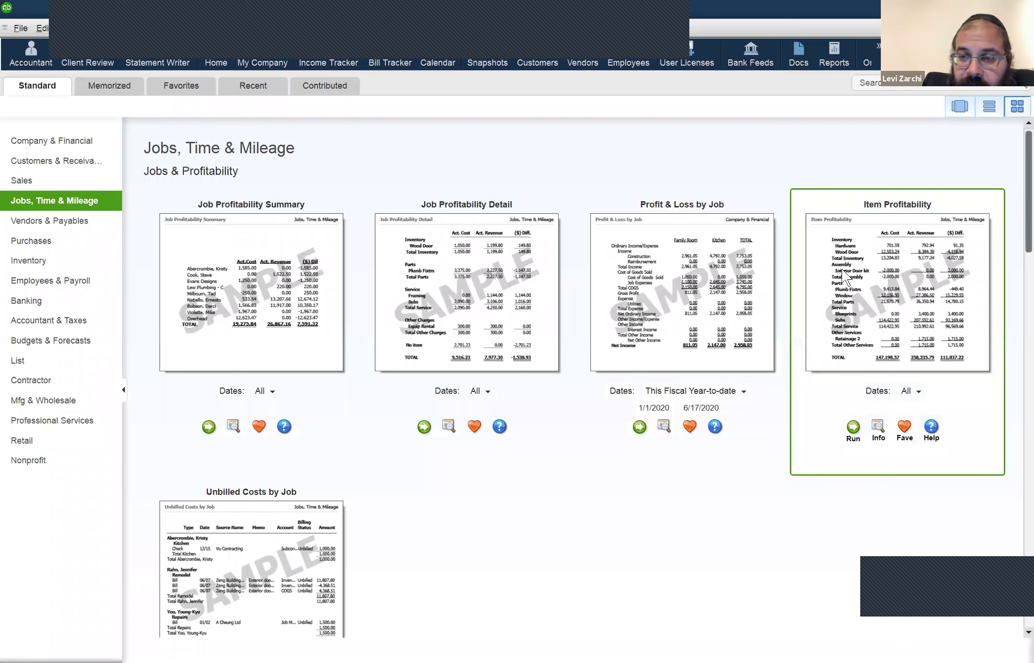
{"action": "left_click", "coordinate": [934, 261]}
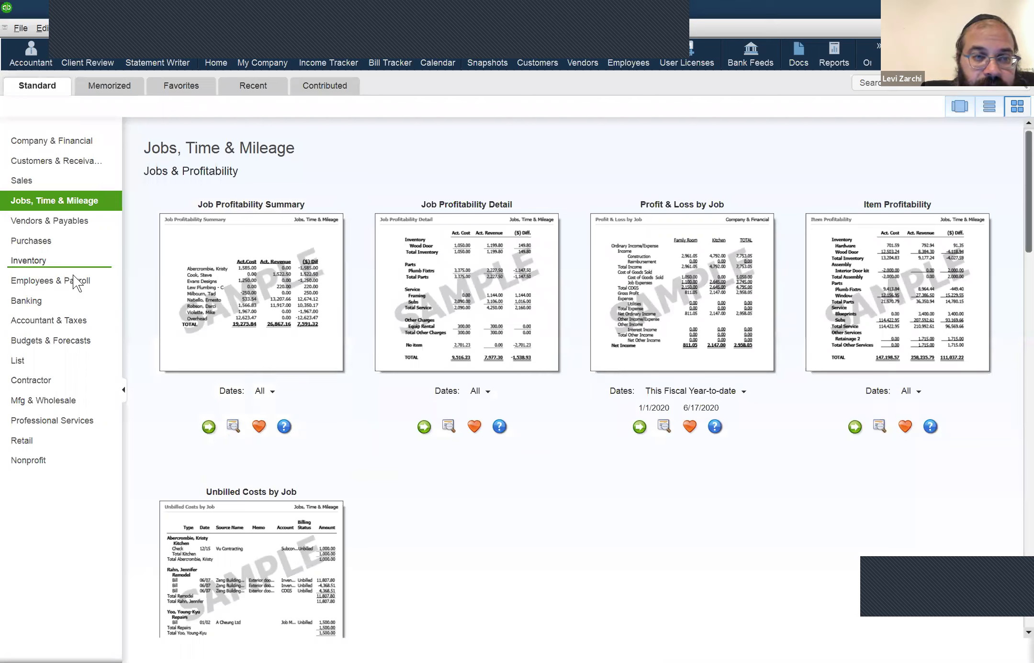
{"action": "mouse_move", "coordinate": [27, 300]}
{"action": "left_mouse_down"}
{"action": "mouse_move", "coordinate": [21, 312]}
{"action": "mouse_move", "coordinate": [38, 314]}
{"action": "left_mouse_up"}
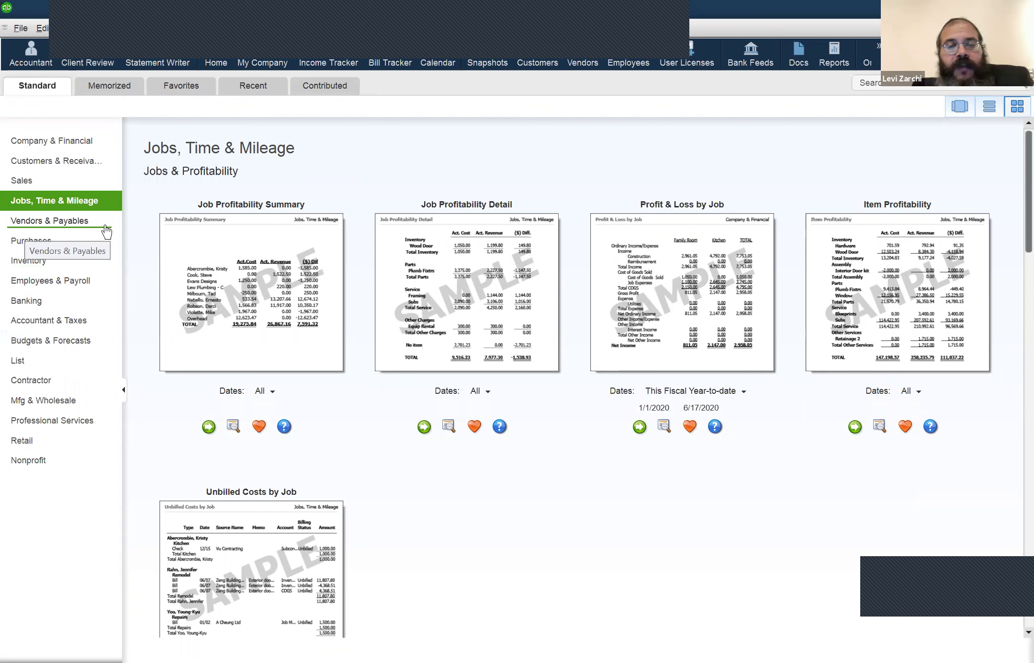
{"action": "left_click", "coordinate": [84, 223]}
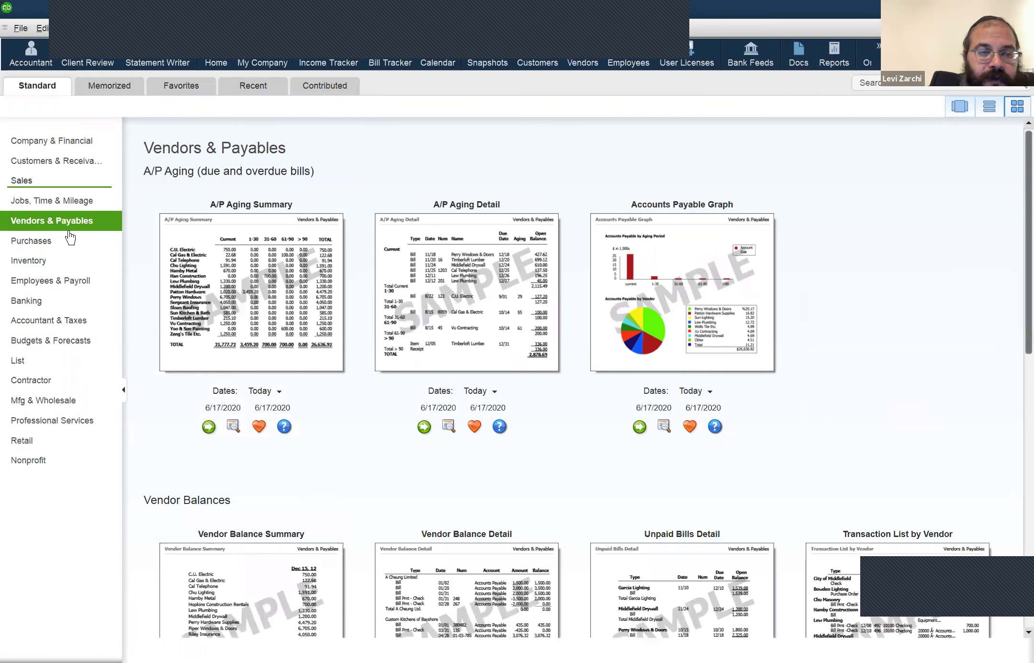
- Run the Payroll Detail Review report from Employees & Payroll with its dates set to This Calendar Year
{"action": "left_click", "coordinate": [65, 282]}
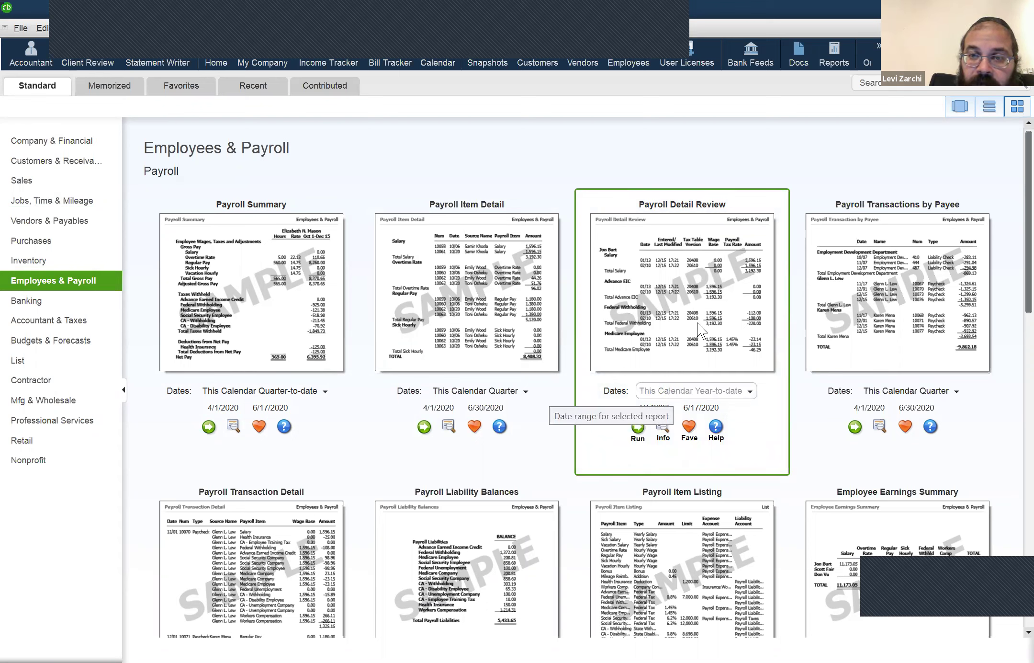
{"action": "left_click", "coordinate": [672, 393]}
{"action": "left_click", "coordinate": [702, 161]}
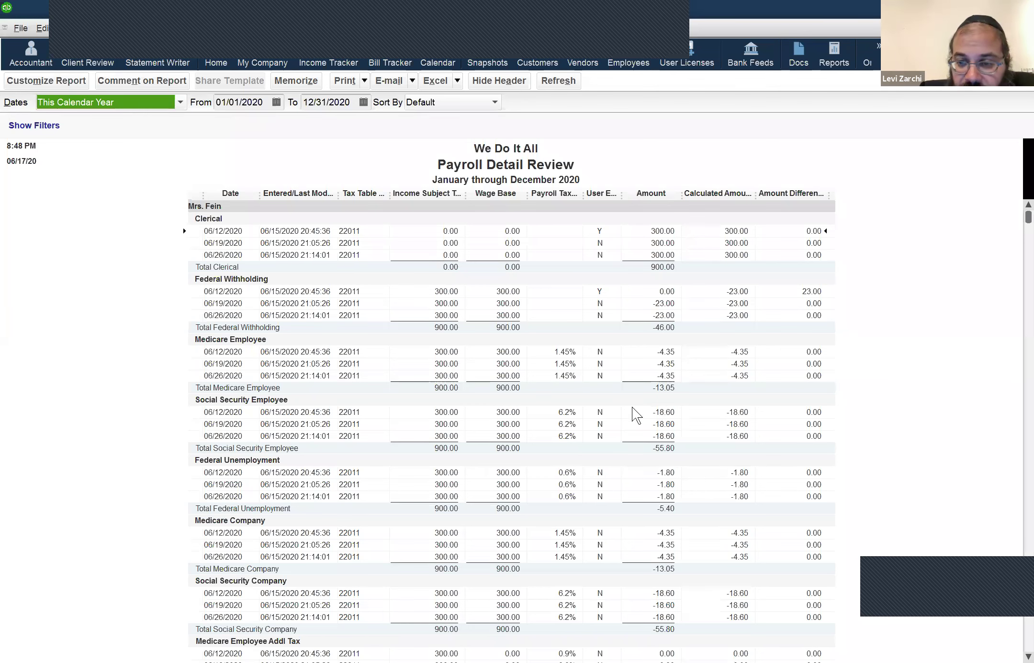
- Examine each employee's wage, withholding and company tax lines throughout the Payroll Detail Review report
{"action": "scroll", "coordinate": [632, 406], "scroll_direction": "down", "scroll_amount": 2}
{"action": "scroll", "coordinate": [623, 406], "scroll_direction": "down", "scroll_amount": 3}
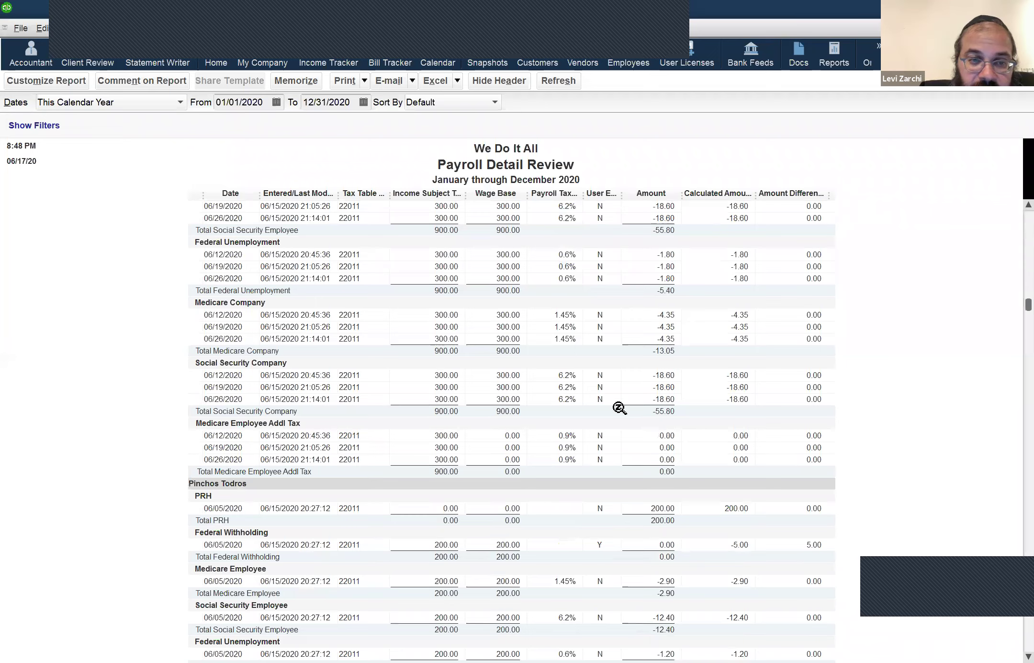
{"action": "scroll", "coordinate": [215, 208], "scroll_direction": "up", "scroll_amount": 10}
{"action": "scroll", "coordinate": [258, 269], "scroll_direction": "down", "scroll_amount": 3}
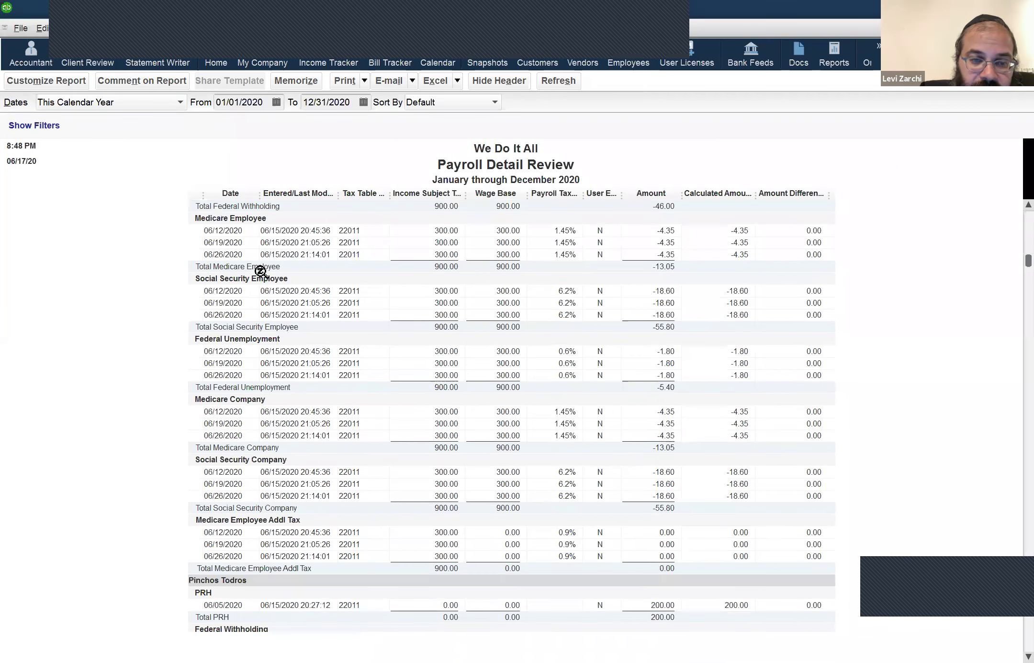
{"action": "scroll", "coordinate": [262, 272], "scroll_direction": "down", "scroll_amount": 8}
{"action": "scroll", "coordinate": [262, 273], "scroll_direction": "down", "scroll_amount": 5}
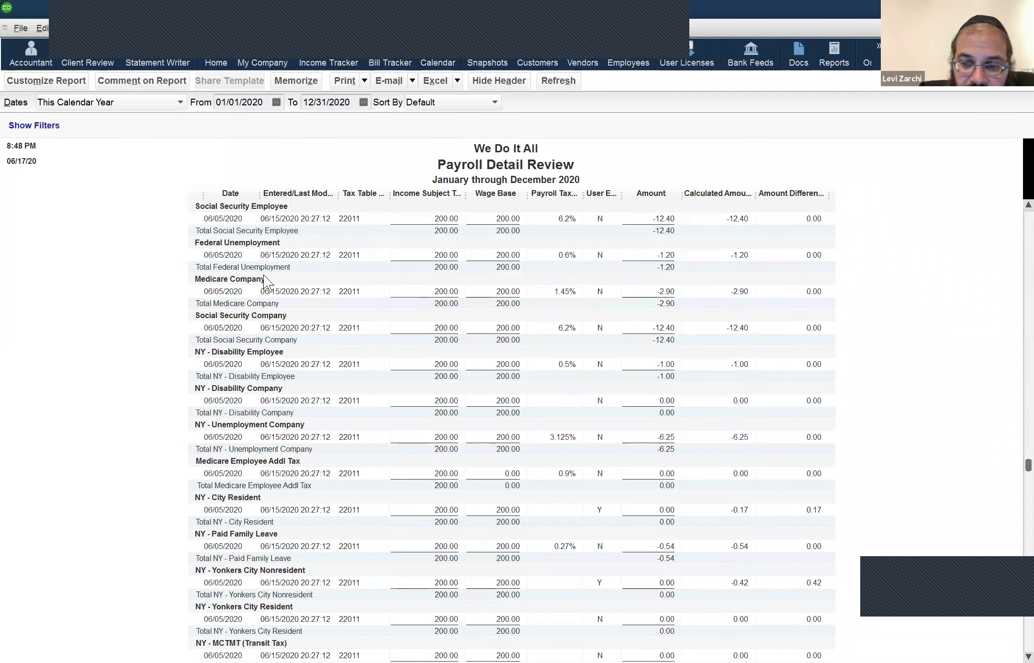
{"action": "scroll", "coordinate": [275, 275], "scroll_direction": "down", "scroll_amount": 6}
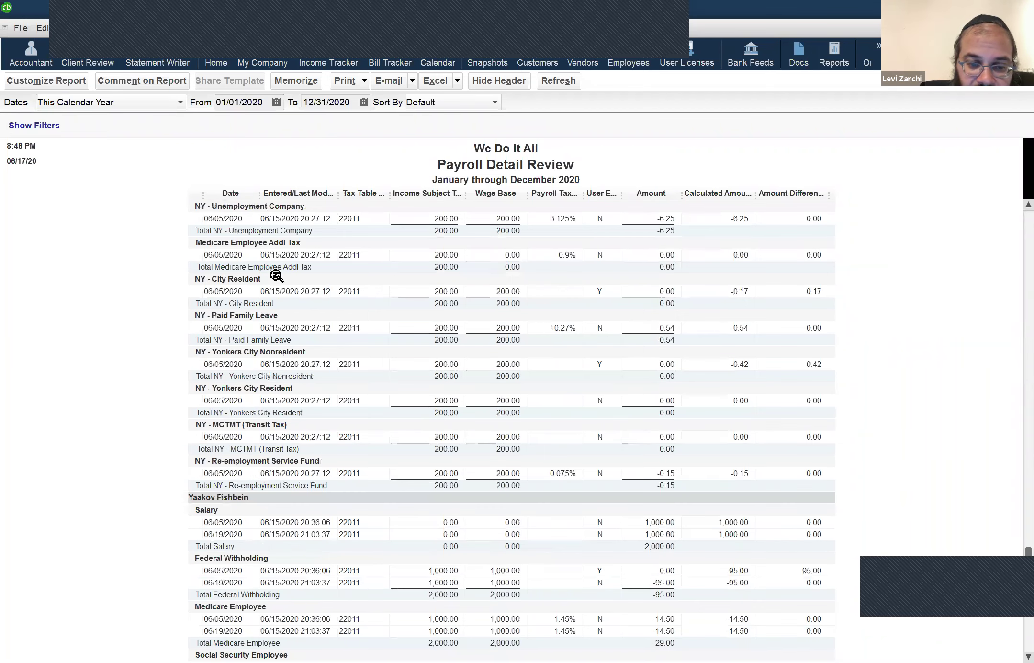
{"action": "scroll", "coordinate": [396, 384], "scroll_direction": "down", "scroll_amount": 6}
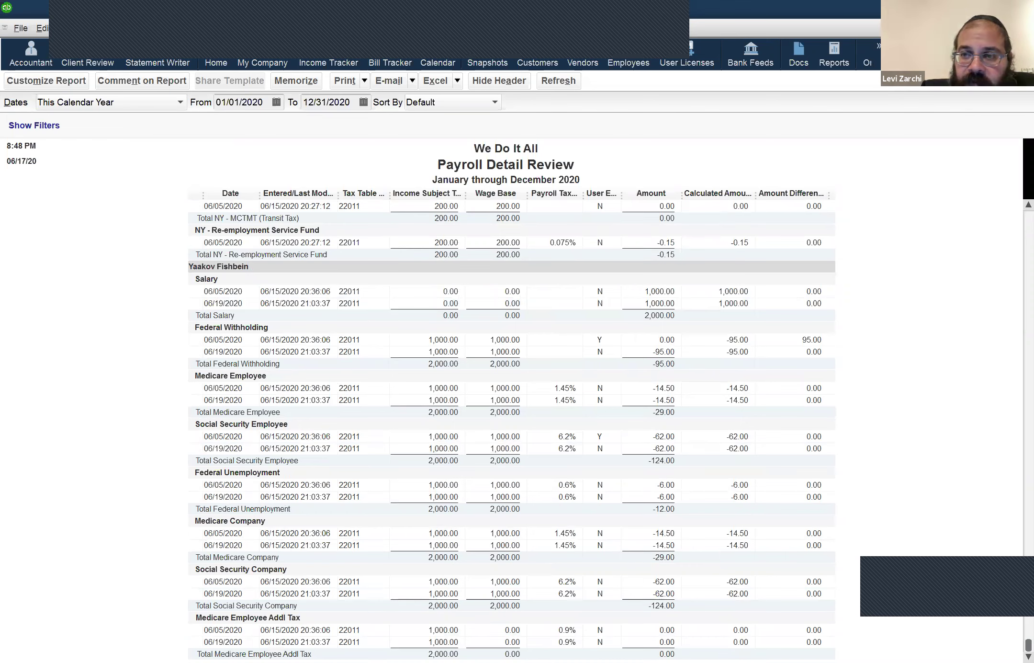
- Close the Payroll Detail Review, run the Payroll Summary report and set its end date to 06/30/2020
{"action": "double_click", "coordinate": [536, 236]}
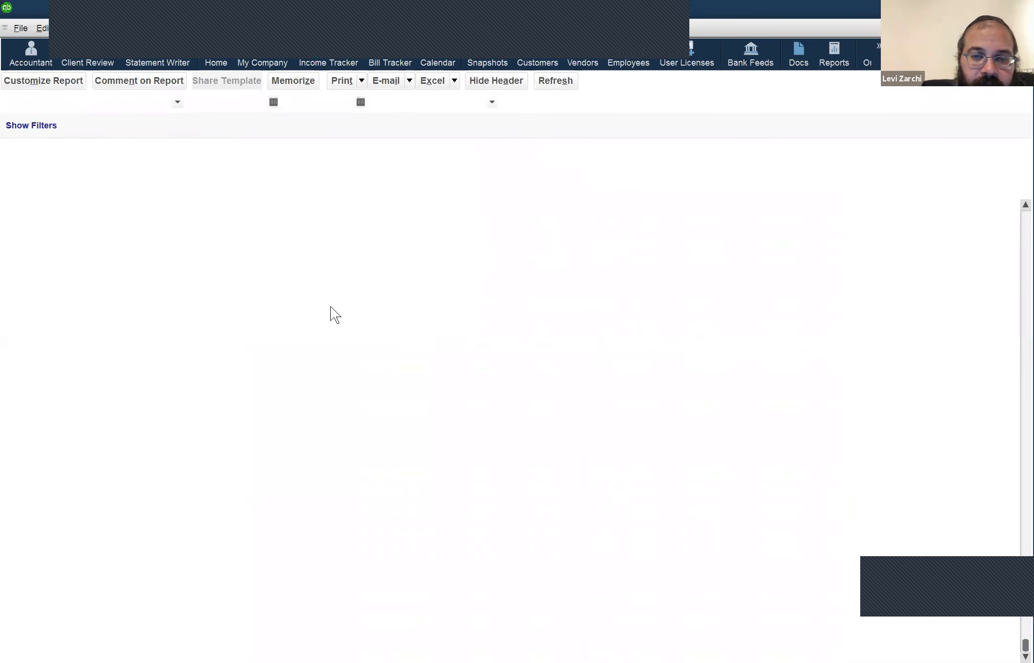
{"action": "key", "text": "Escape"}
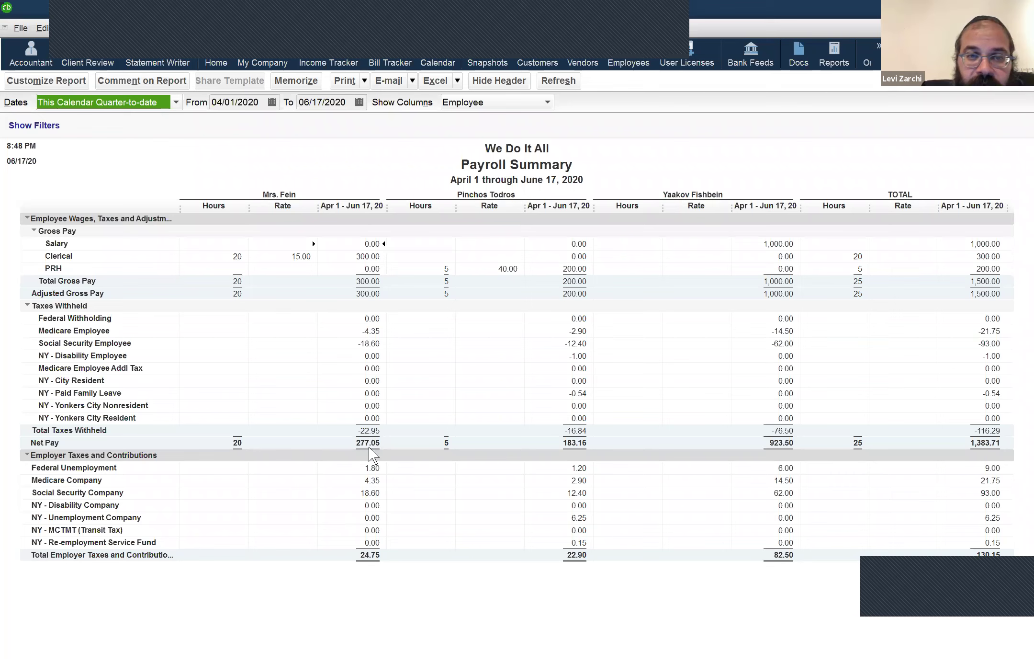
{"action": "left_click", "coordinate": [326, 103]}
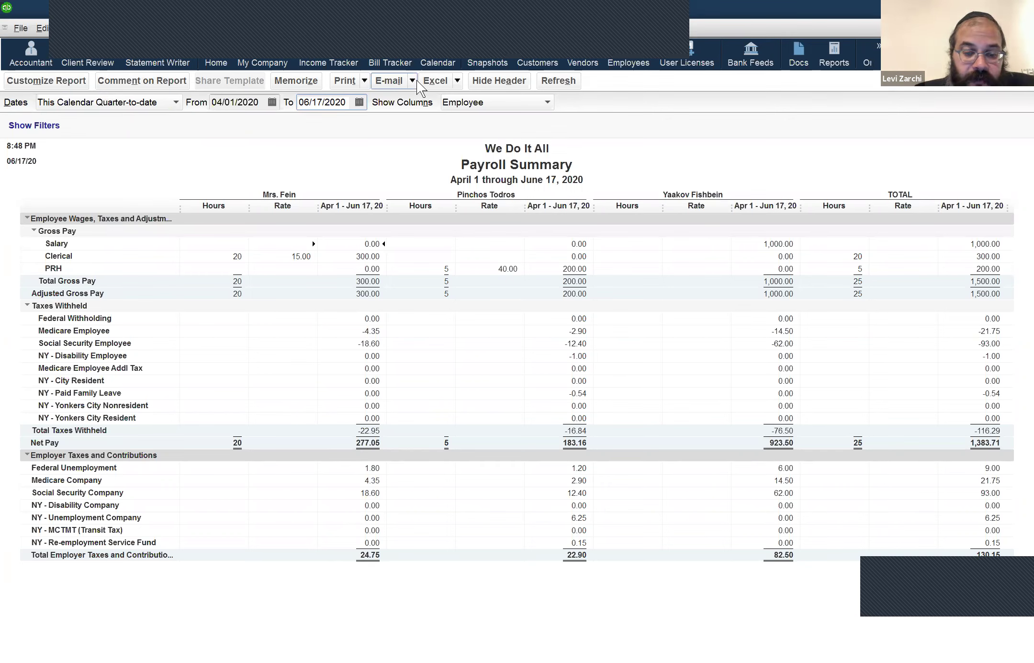
{"action": "key", "text": "h"}
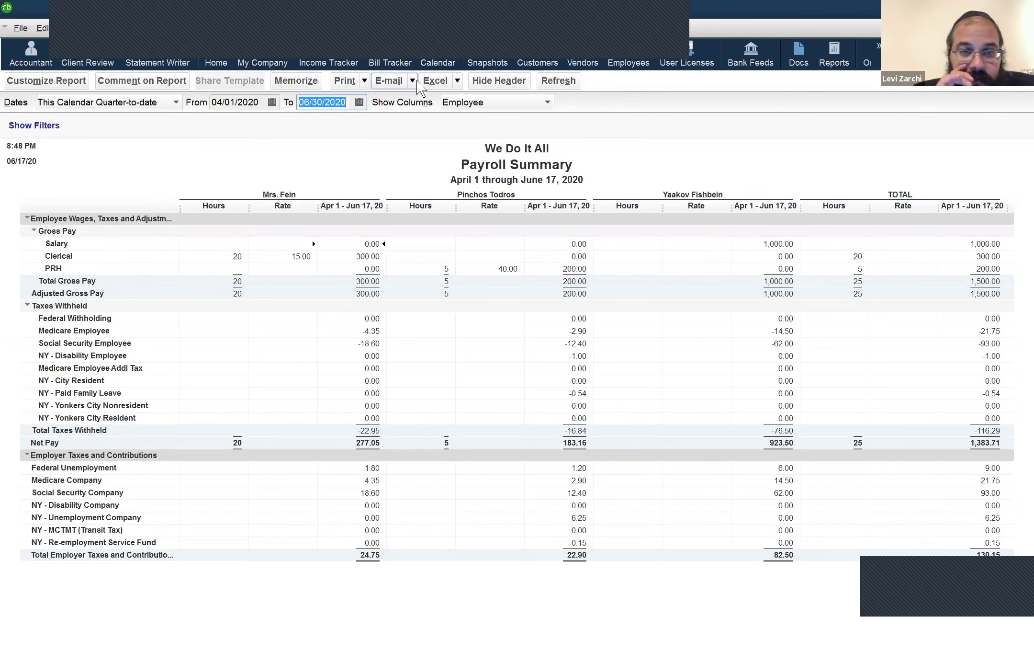
{"action": "key", "text": "Tab"}
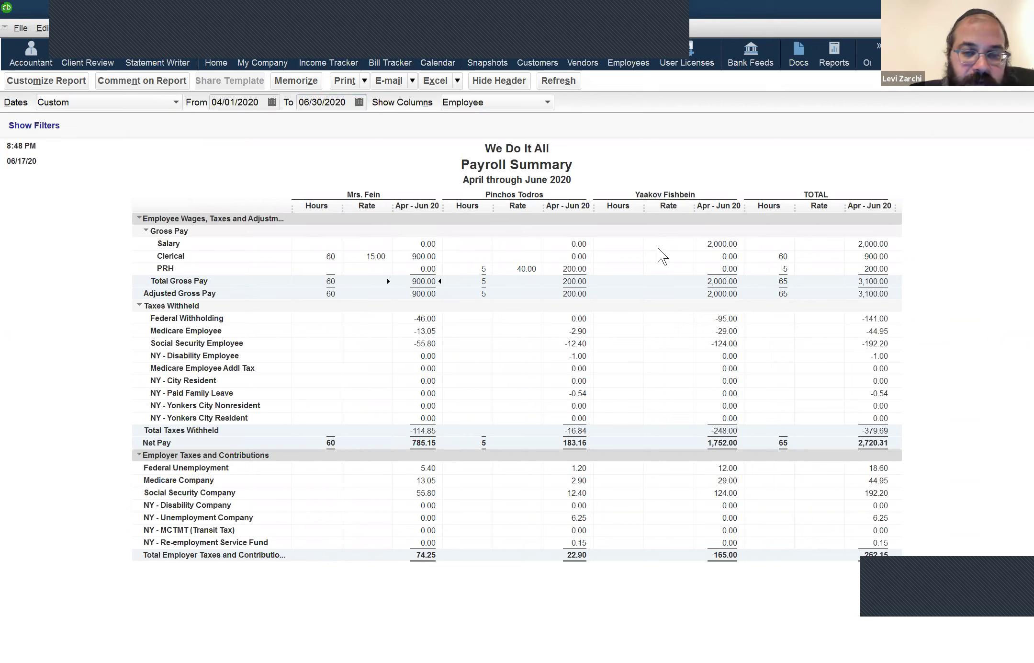
{"action": "left_click", "coordinate": [576, 263]}
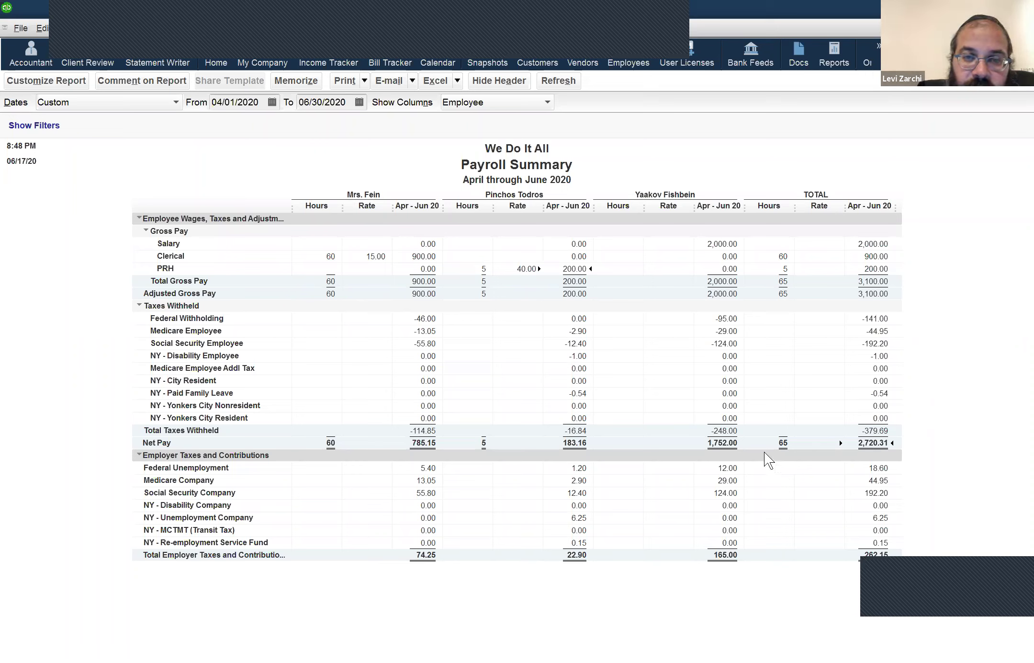
- Set the Payroll Summary report to show Total only columns
{"action": "left_click", "coordinate": [484, 102]}
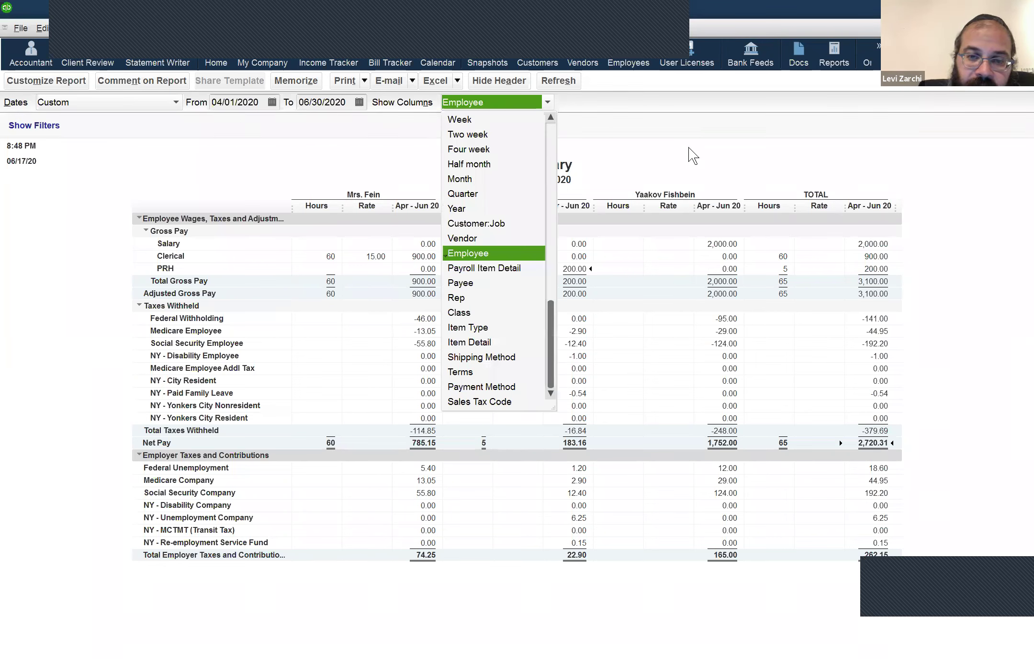
{"action": "left_click", "coordinate": [415, 285]}
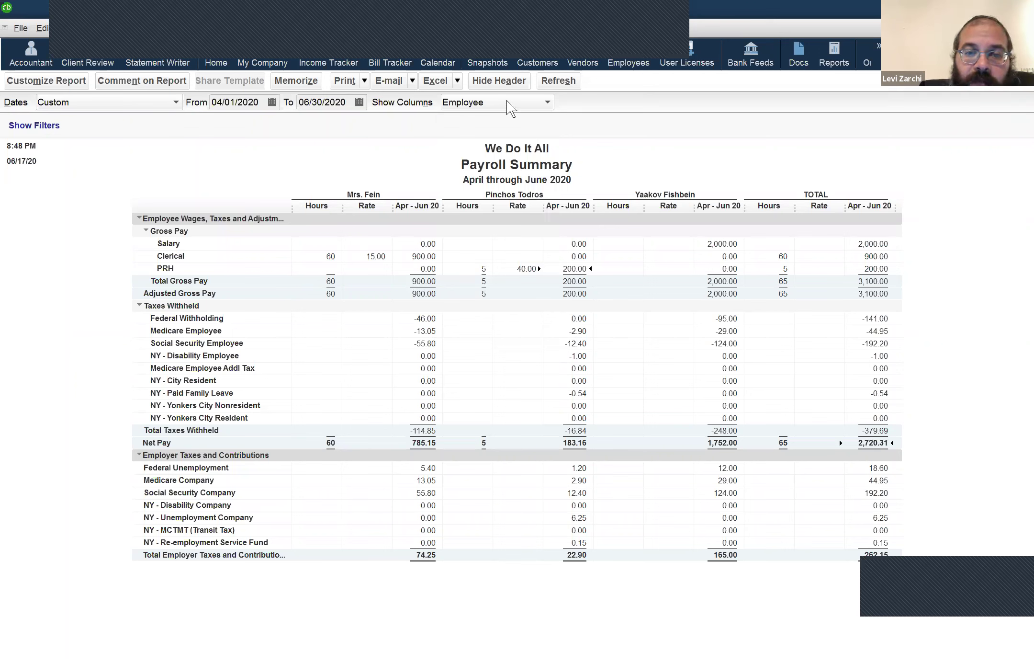
{"action": "key", "text": "alt+Down"}
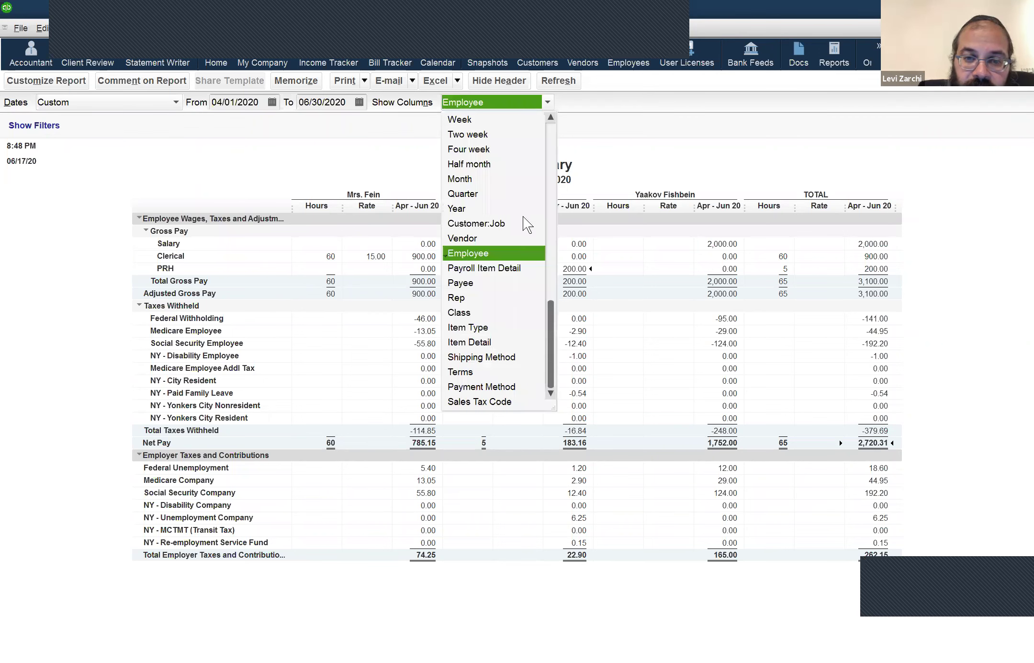
{"action": "scroll", "coordinate": [523, 216], "scroll_direction": "up", "scroll_amount": 1}
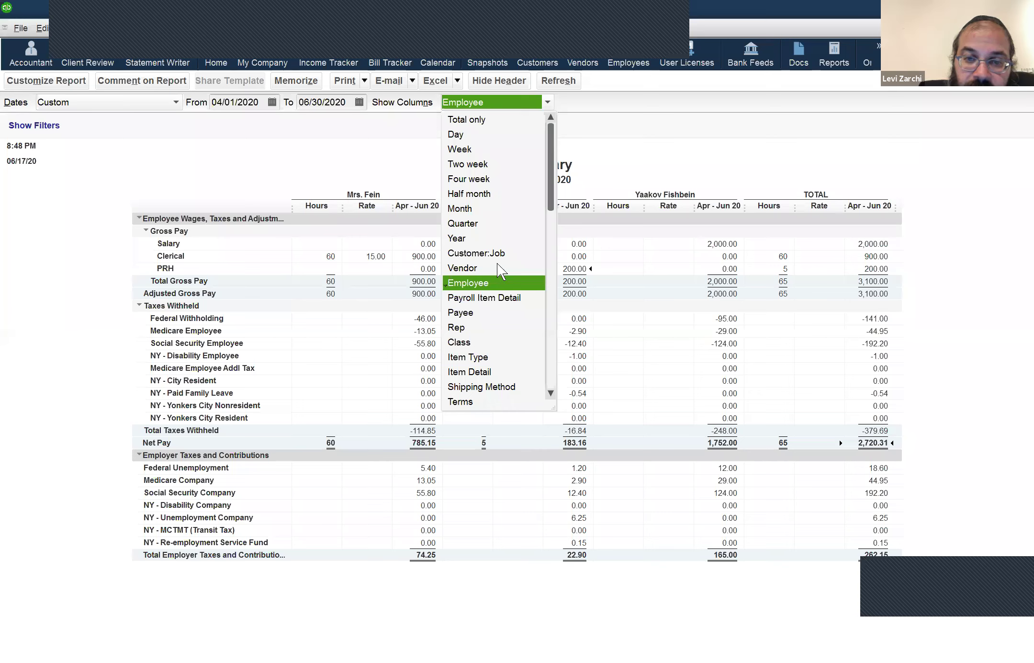
{"action": "left_click", "coordinate": [495, 119]}
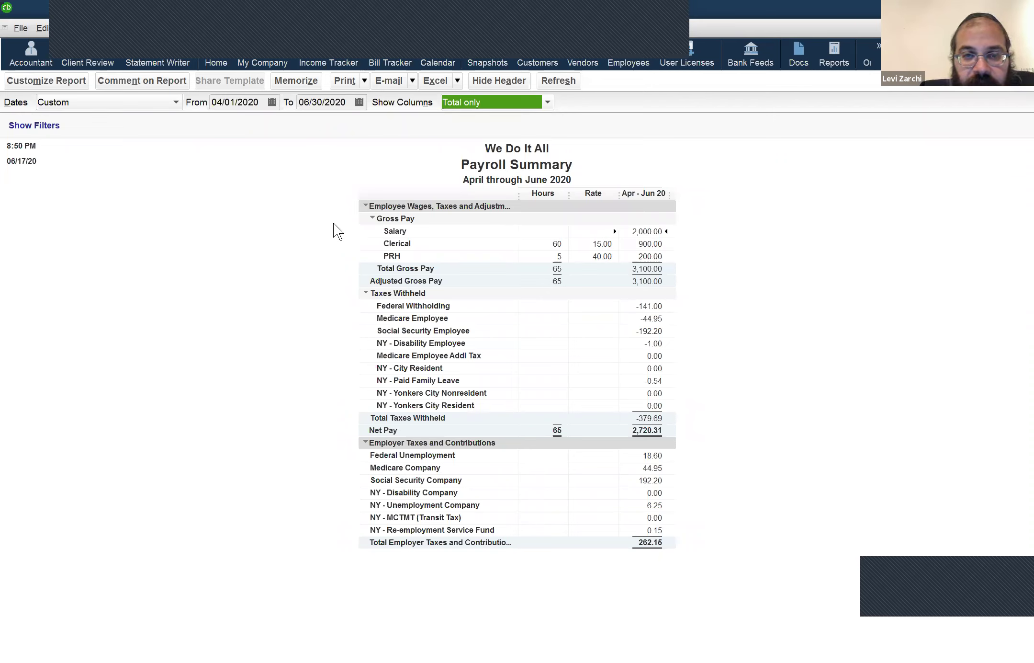
- Switch the Payroll Summary columns to Employee and back to Total only to compare the two layouts
{"action": "left_click", "coordinate": [492, 106]}
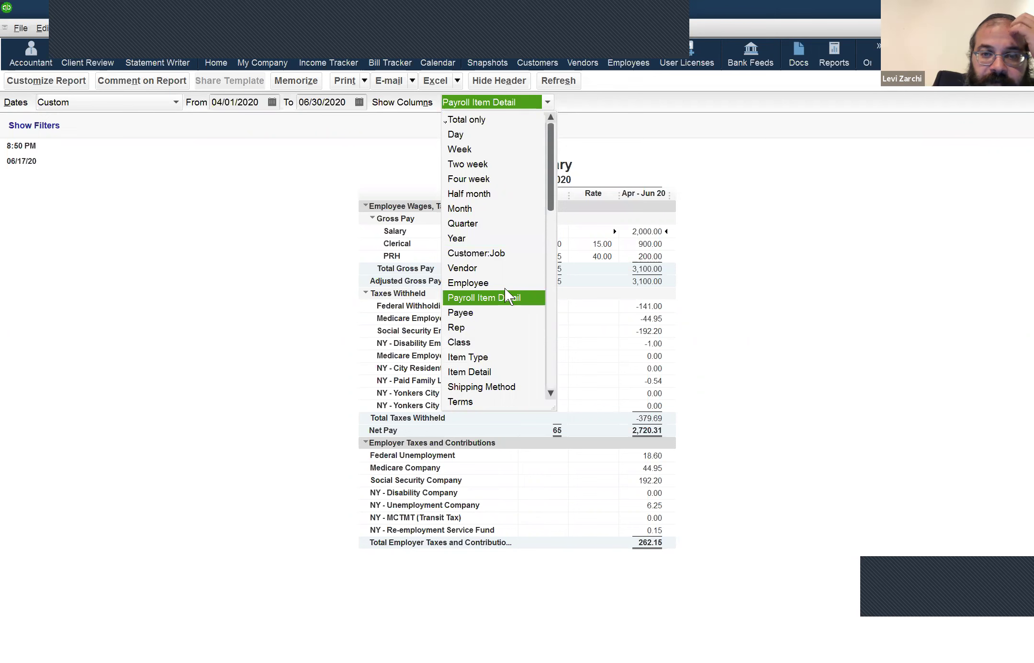
{"action": "left_click", "coordinate": [464, 495]}
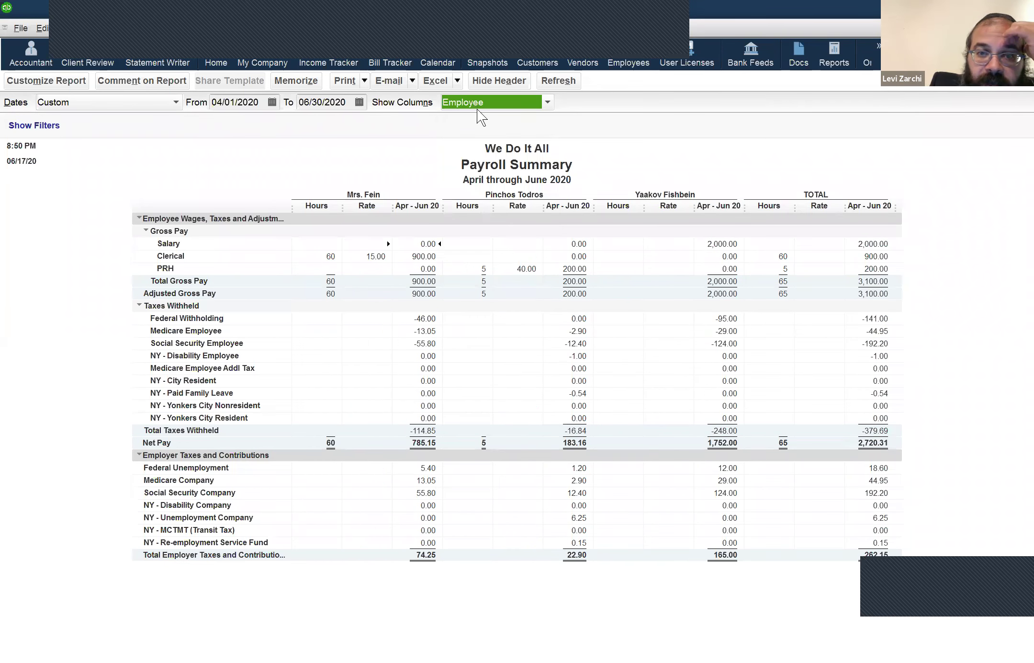
{"action": "left_click", "coordinate": [478, 121]}
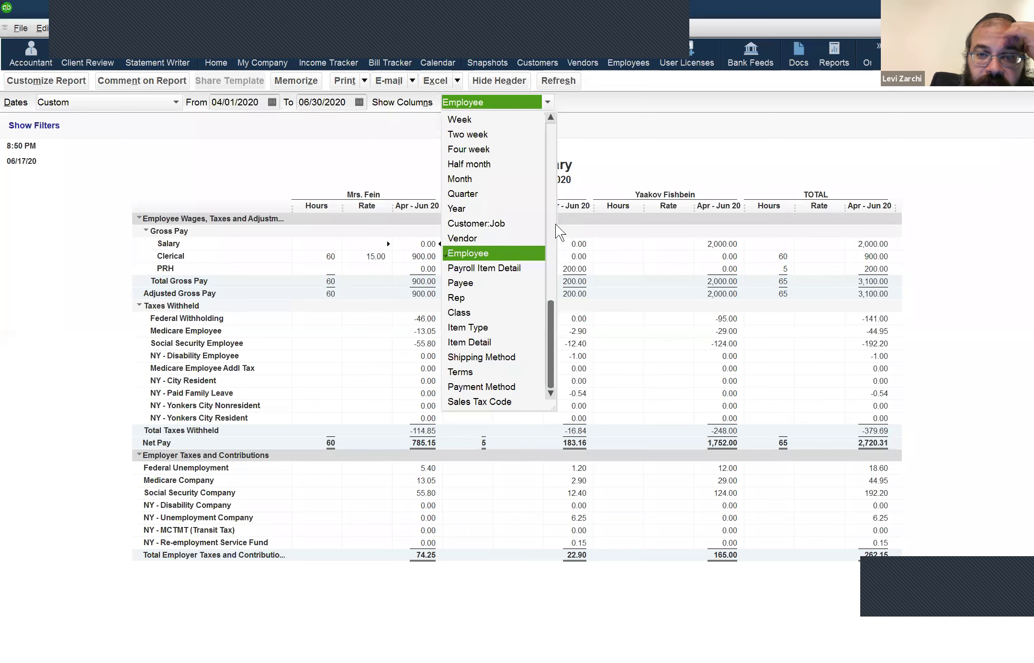
{"action": "key", "text": "t"}
{"action": "key", "text": "Return"}
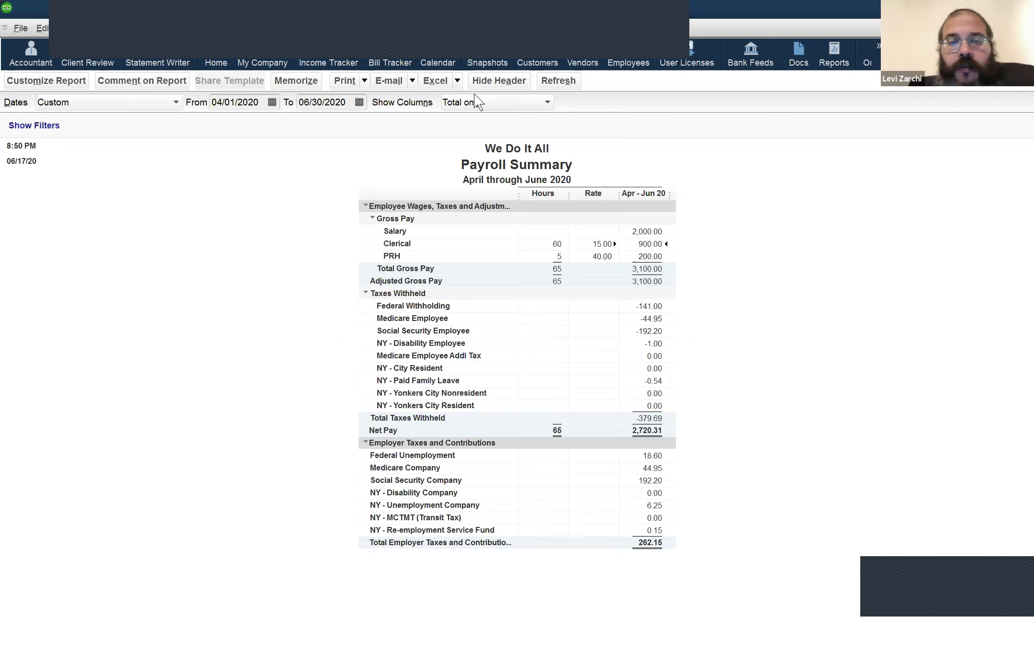
- Examine the other column breakdowns offered for the Payroll Summary, keeping the current one
{"action": "left_click", "coordinate": [486, 106]}
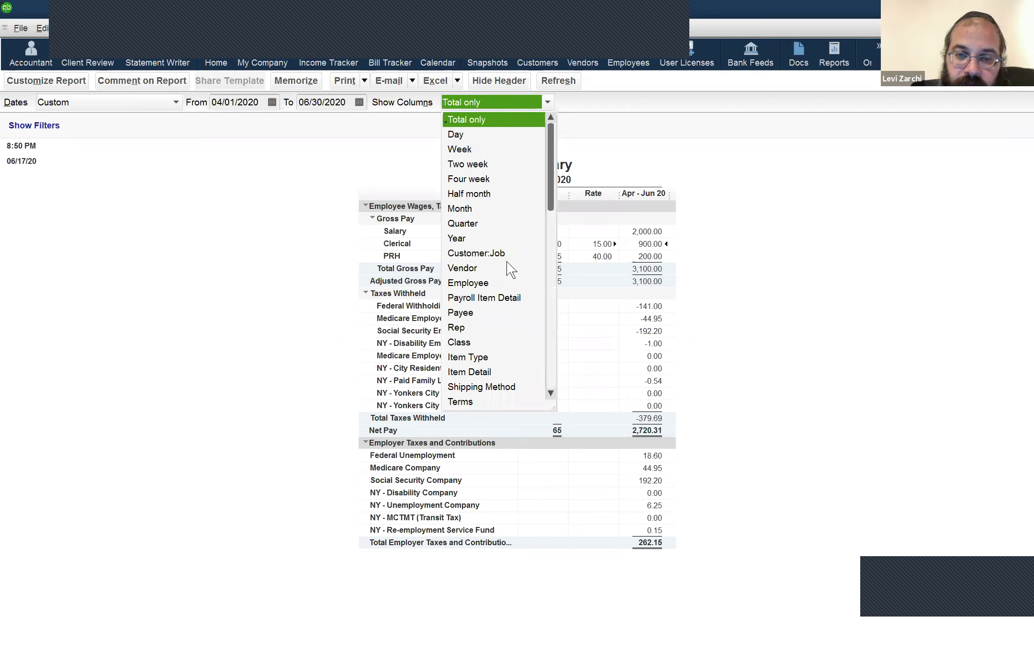
{"action": "scroll", "coordinate": [508, 263], "scroll_direction": "down", "scroll_amount": 1}
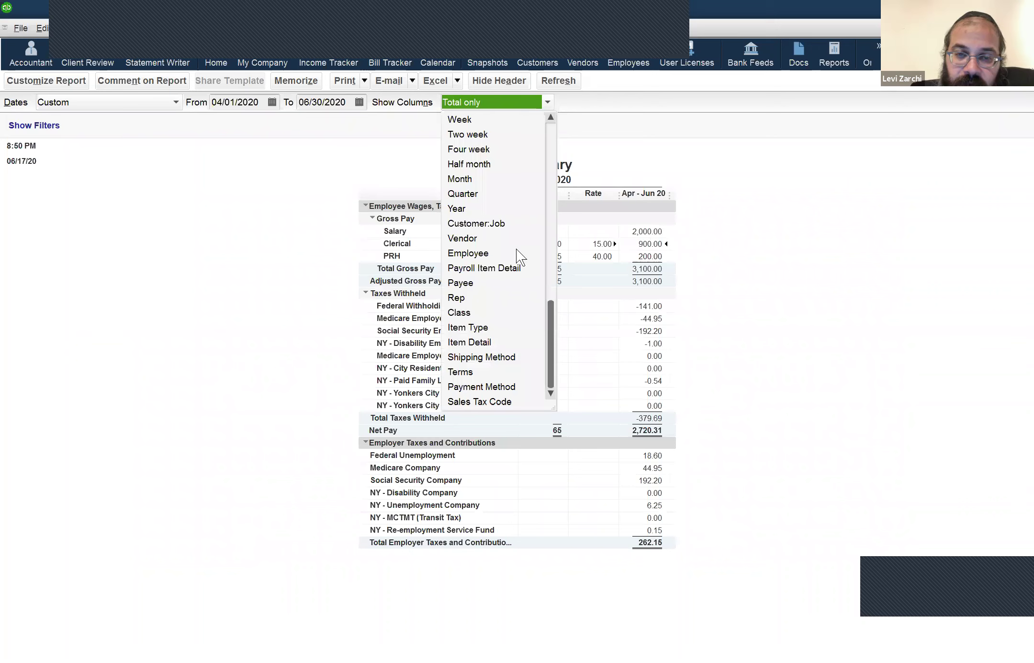
{"action": "left_click", "coordinate": [730, 232]}
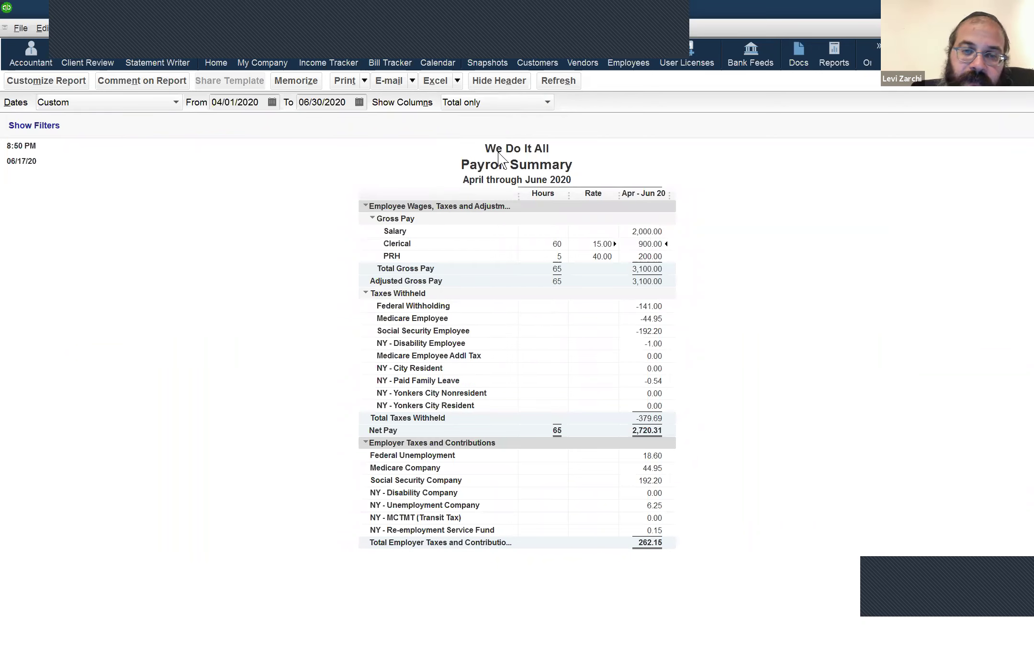
{"action": "left_click", "coordinate": [484, 114]}
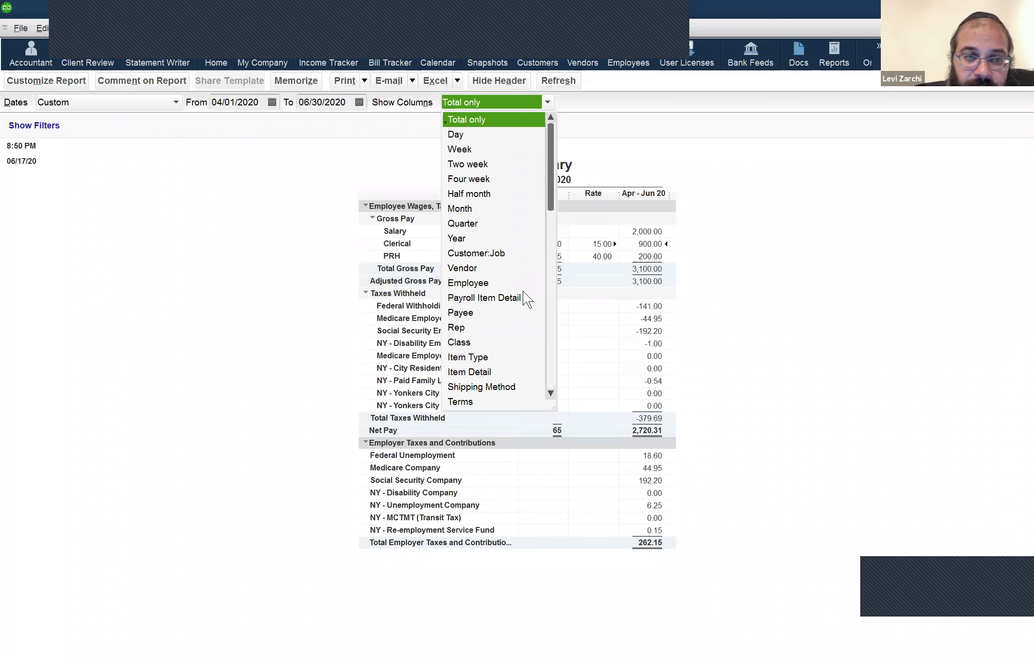
{"action": "scroll", "coordinate": [484, 279], "scroll_direction": "down", "scroll_amount": 1}
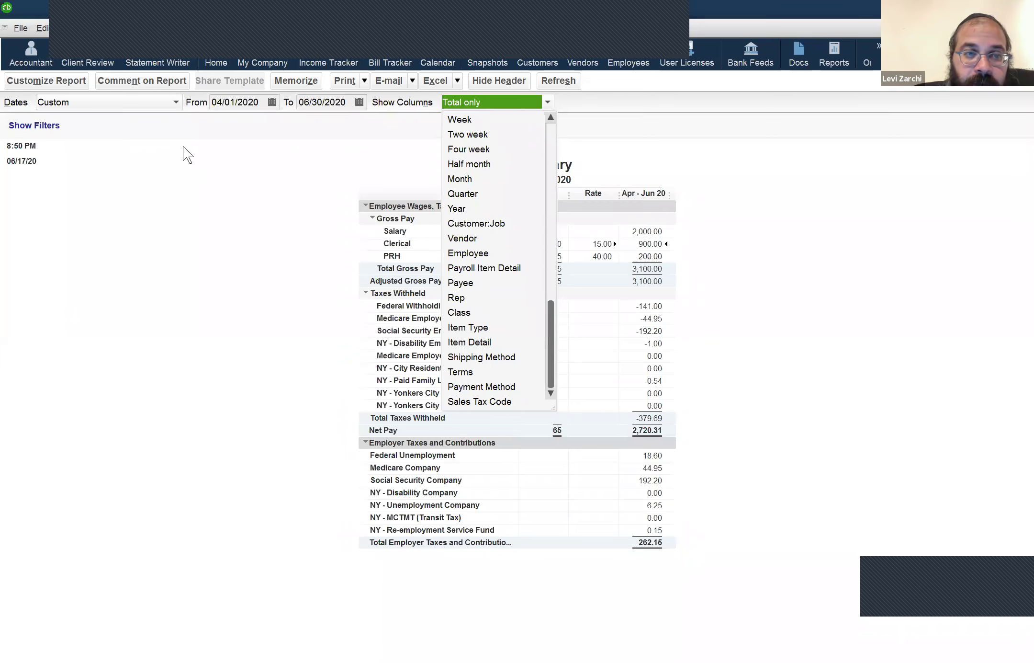
{"action": "left_click", "coordinate": [155, 134]}
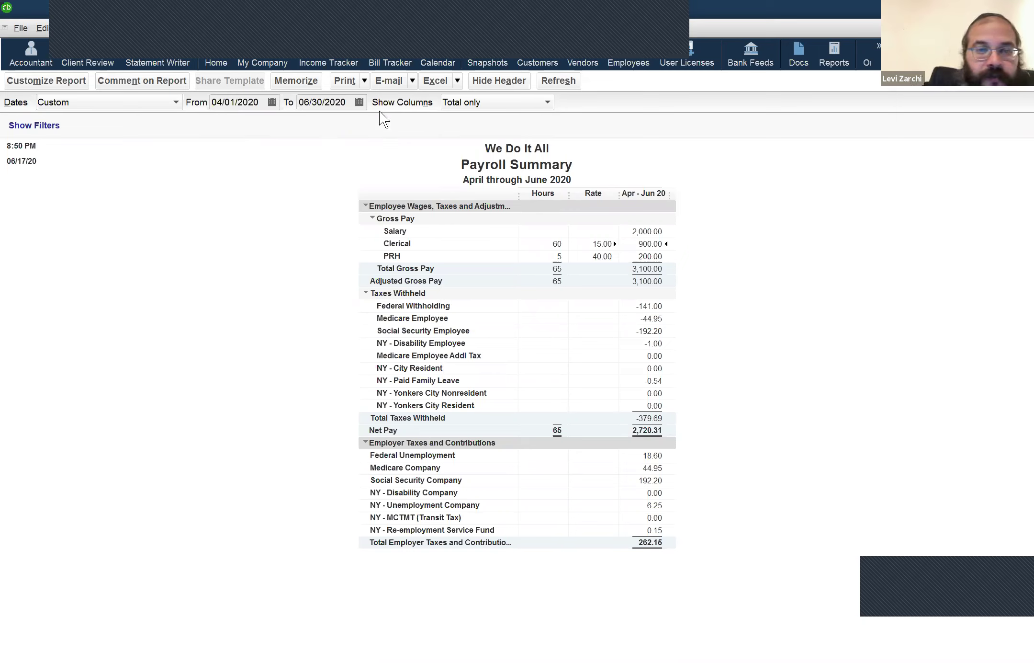
- Review the Payroll Summary's PDF, e-mail and Excel output options, cancelling the PDF save
{"action": "left_click", "coordinate": [367, 81]}
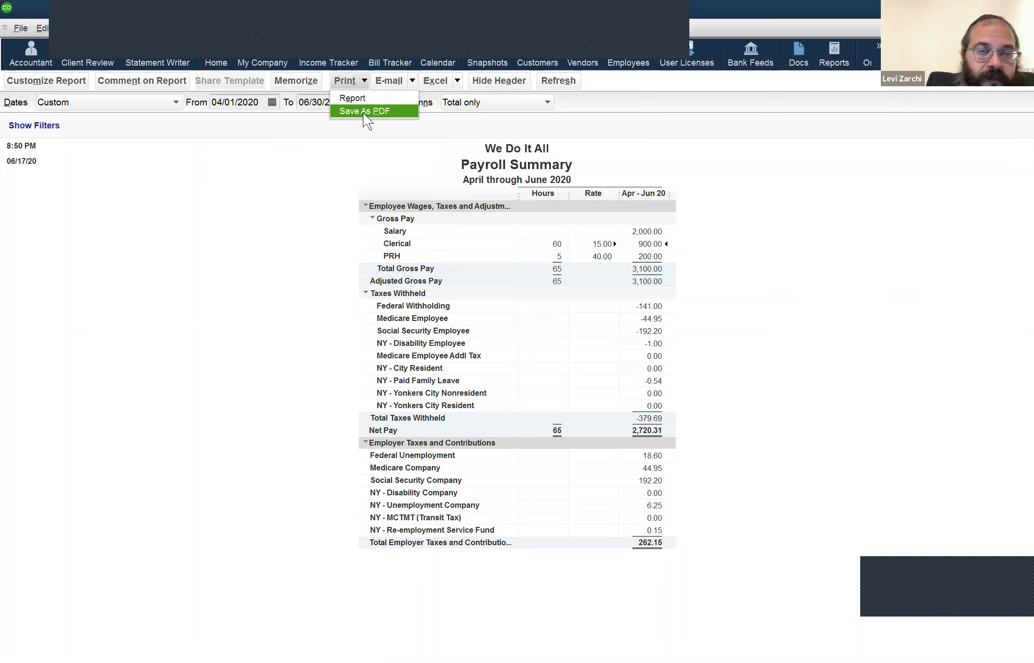
{"action": "left_click", "coordinate": [363, 111]}
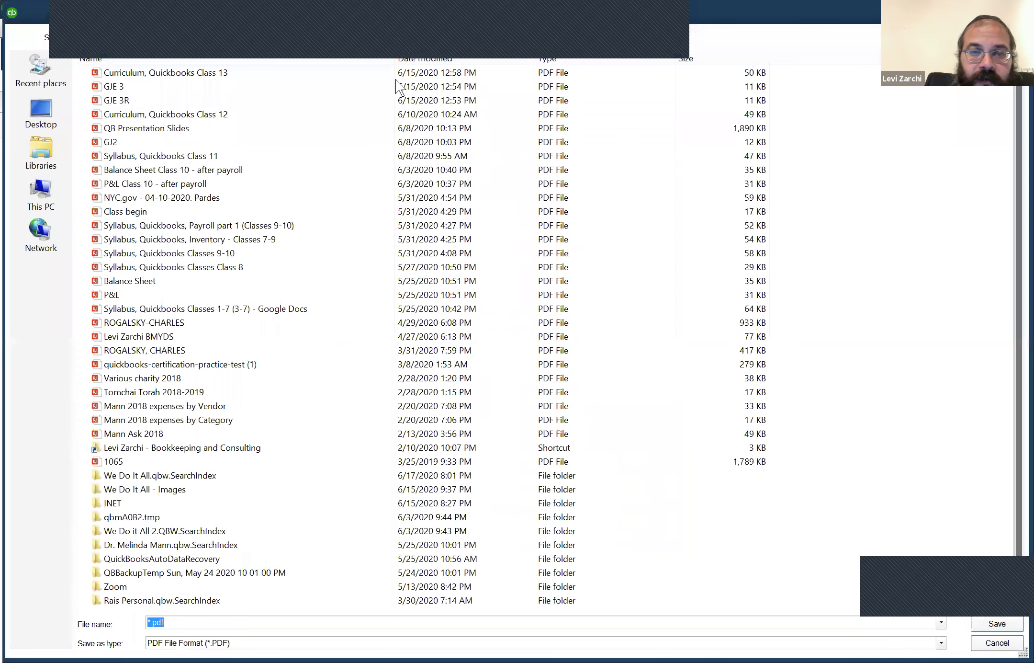
{"action": "key", "text": "Escape"}
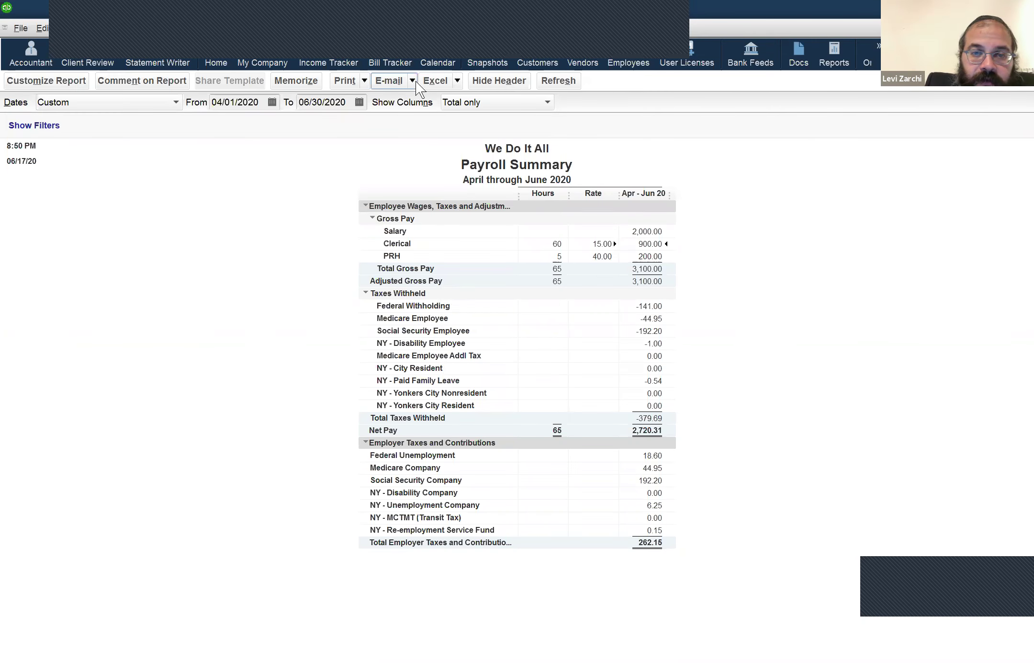
{"action": "left_click", "coordinate": [414, 81]}
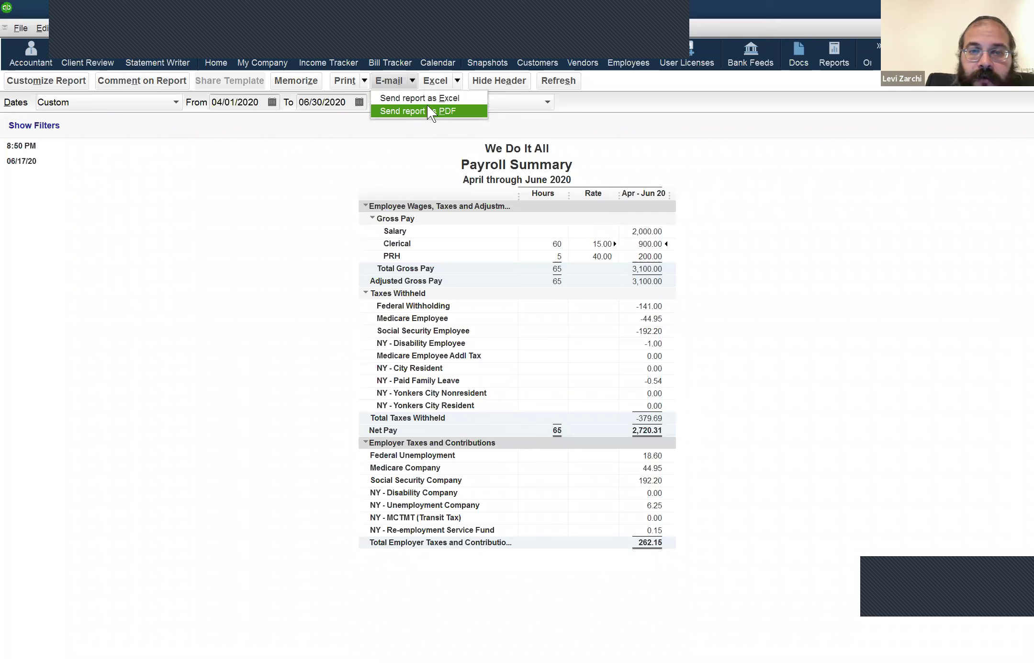
{"action": "left_click", "coordinate": [462, 81]}
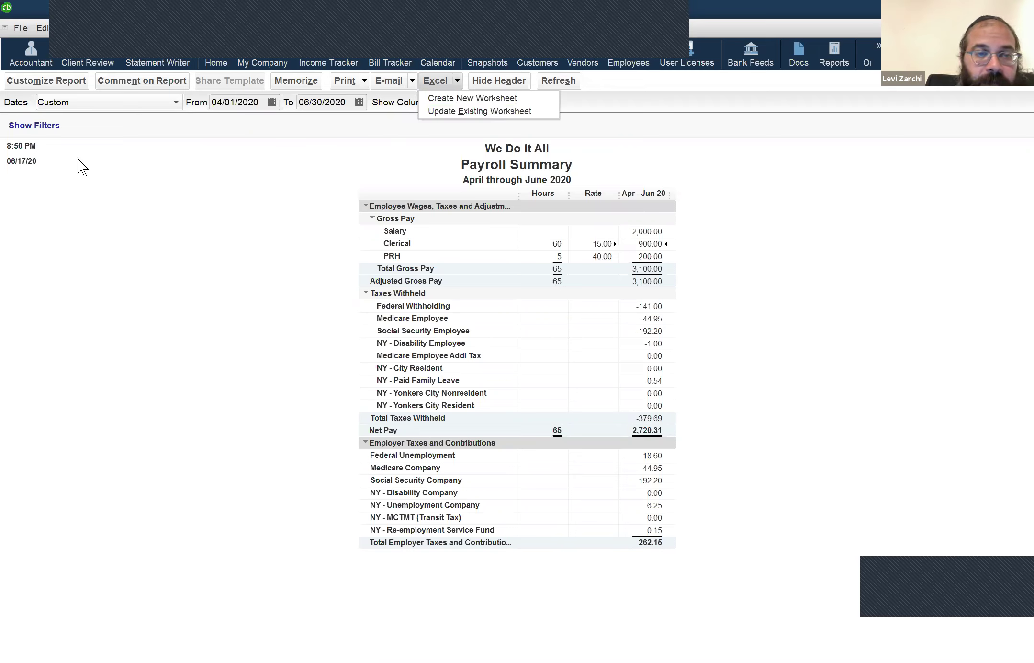
{"action": "left_click", "coordinate": [124, 159]}
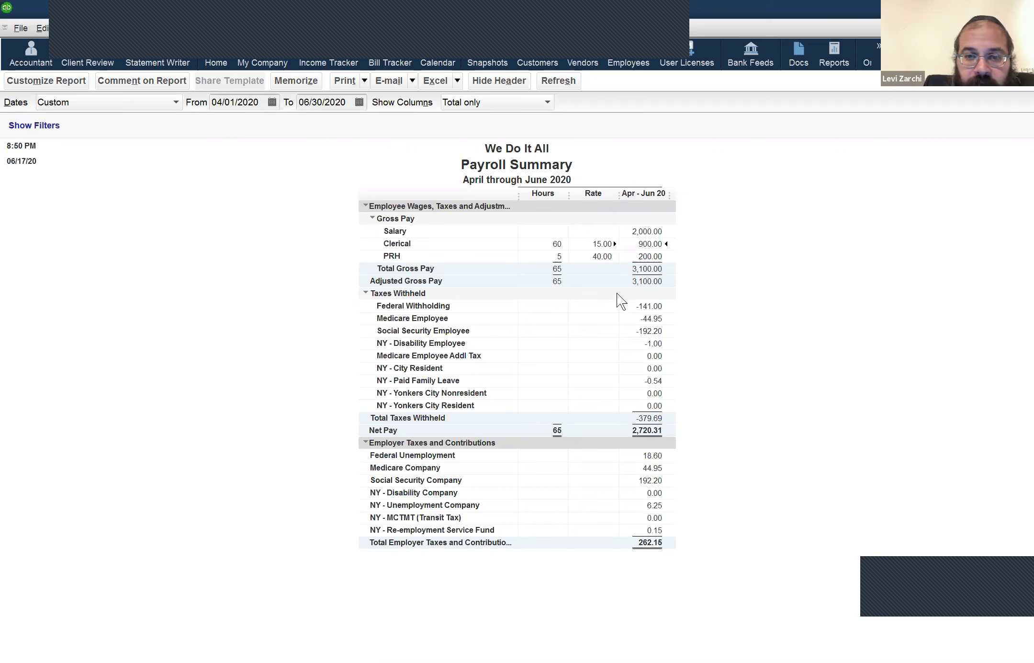
- Close the Payroll Summary report without memorizing its modified settings
{"action": "key", "text": "Escape"}
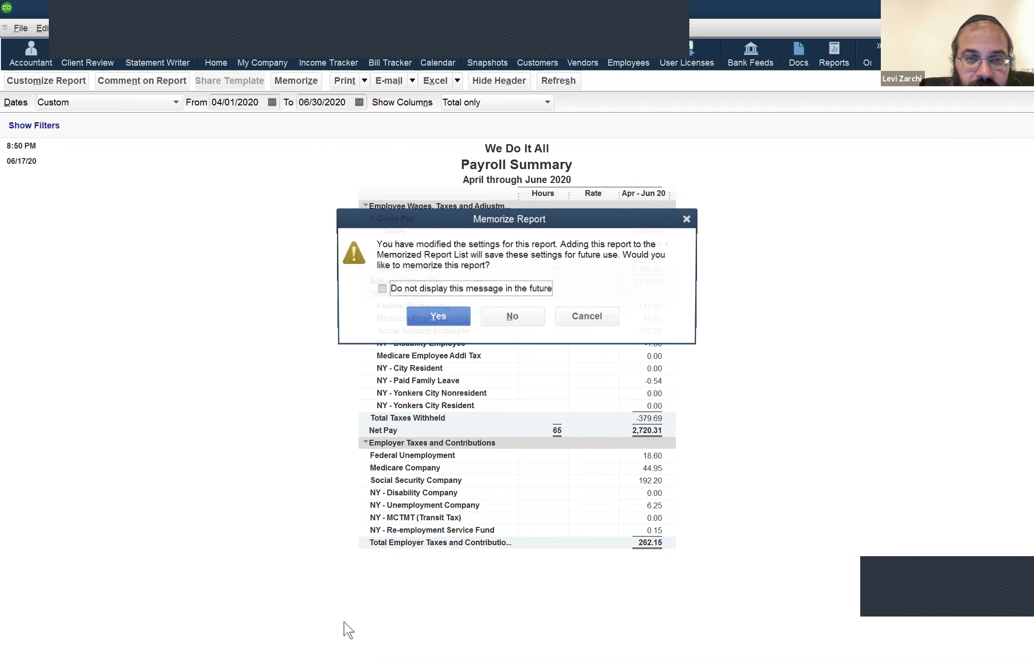
{"action": "key", "text": "n"}
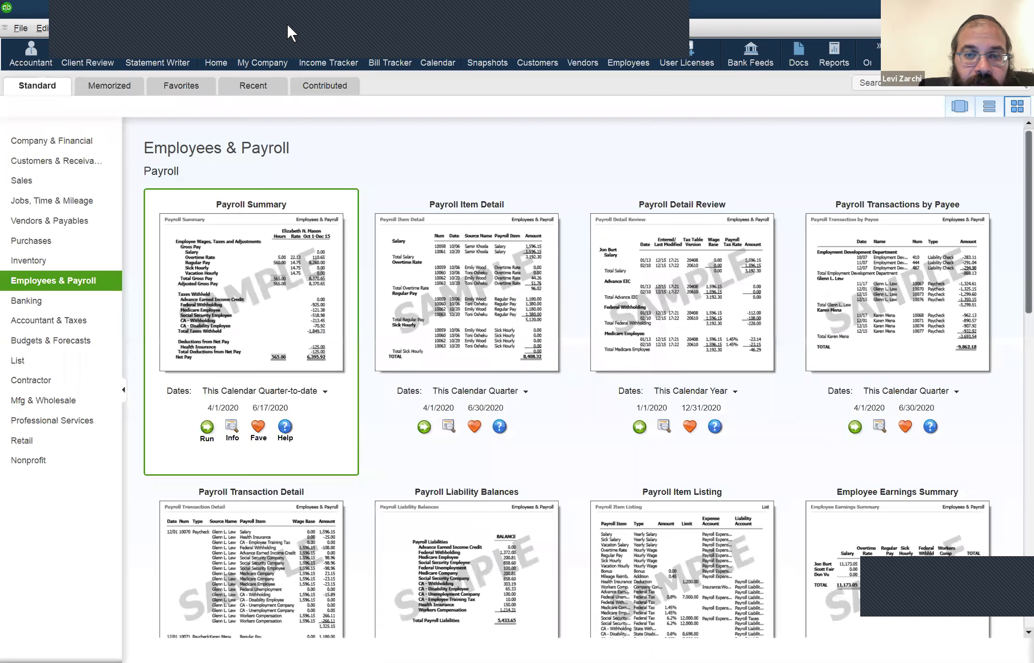
{"action": "double_click", "coordinate": [465, 346]}
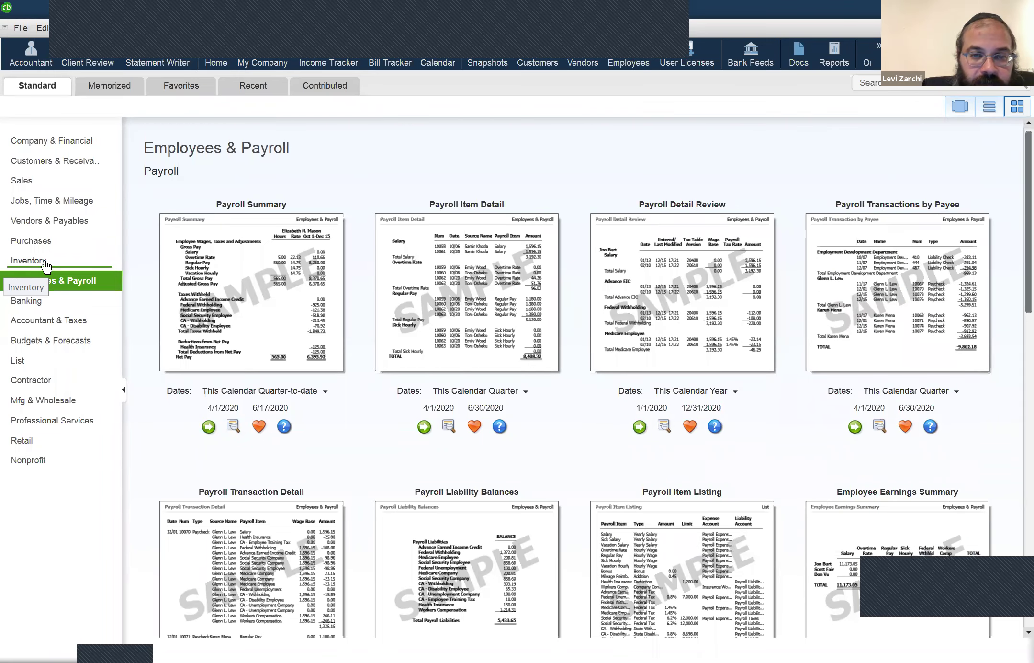
- Run the Inventory Valuation Detail report from Inventory with its dates set from 01/01/2020 to 12/31/2020
{"action": "left_click", "coordinate": [44, 262]}
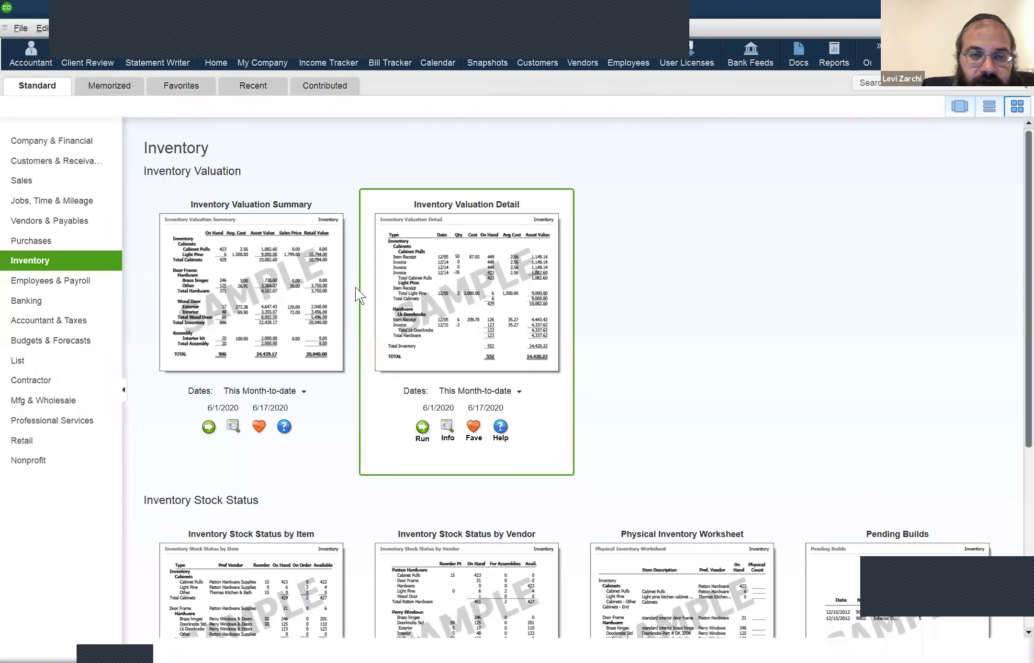
{"action": "left_click", "coordinate": [385, 283]}
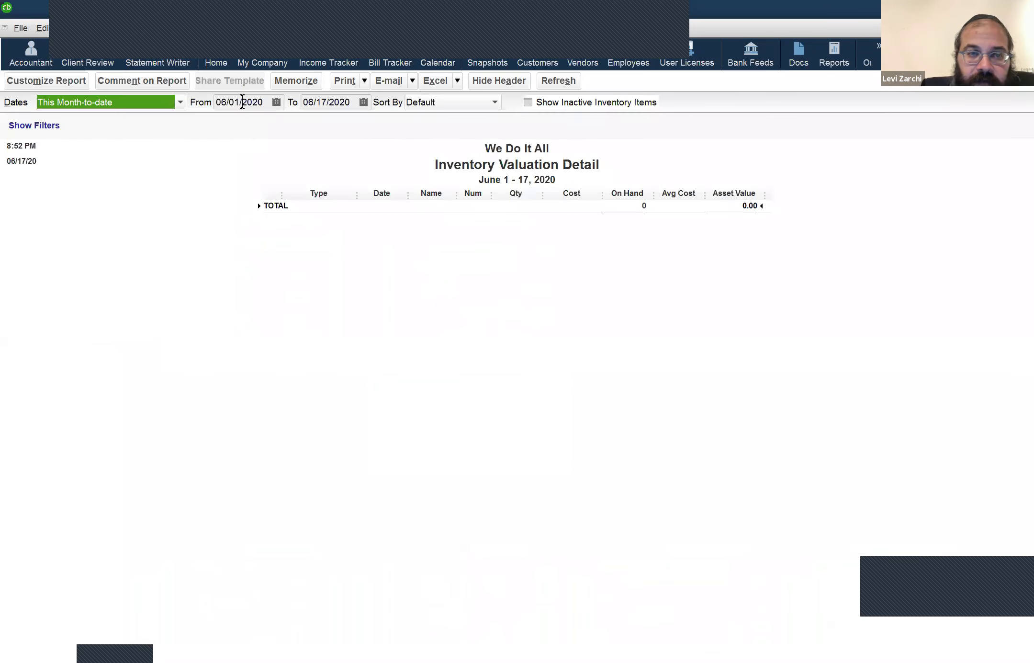
{"action": "left_click", "coordinate": [242, 102]}
{"action": "double_click", "coordinate": [224, 103]}
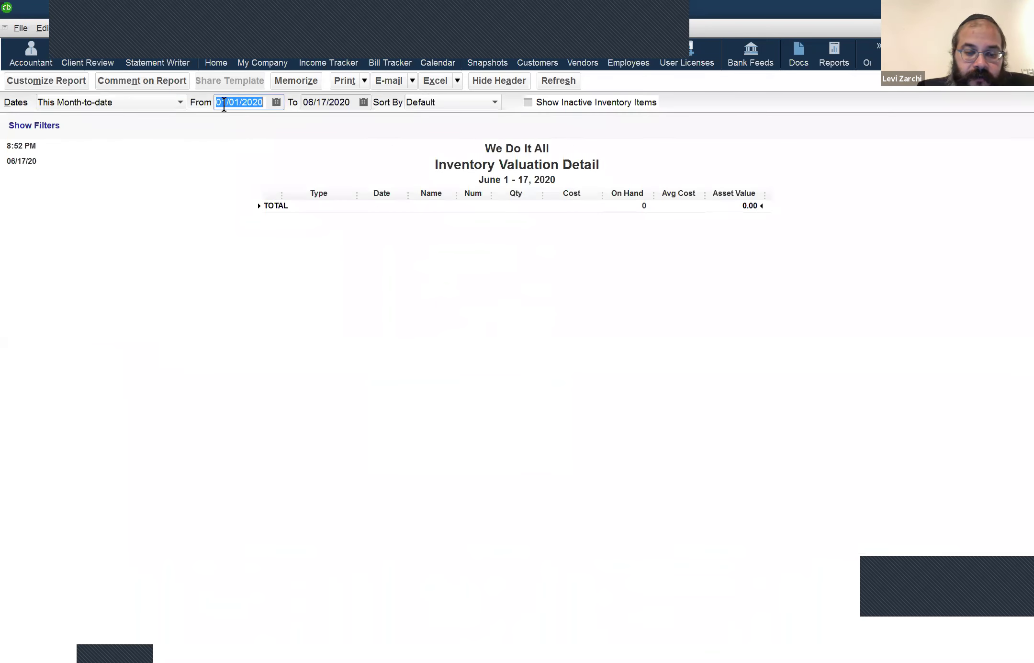
{"action": "key", "text": "Tab"}
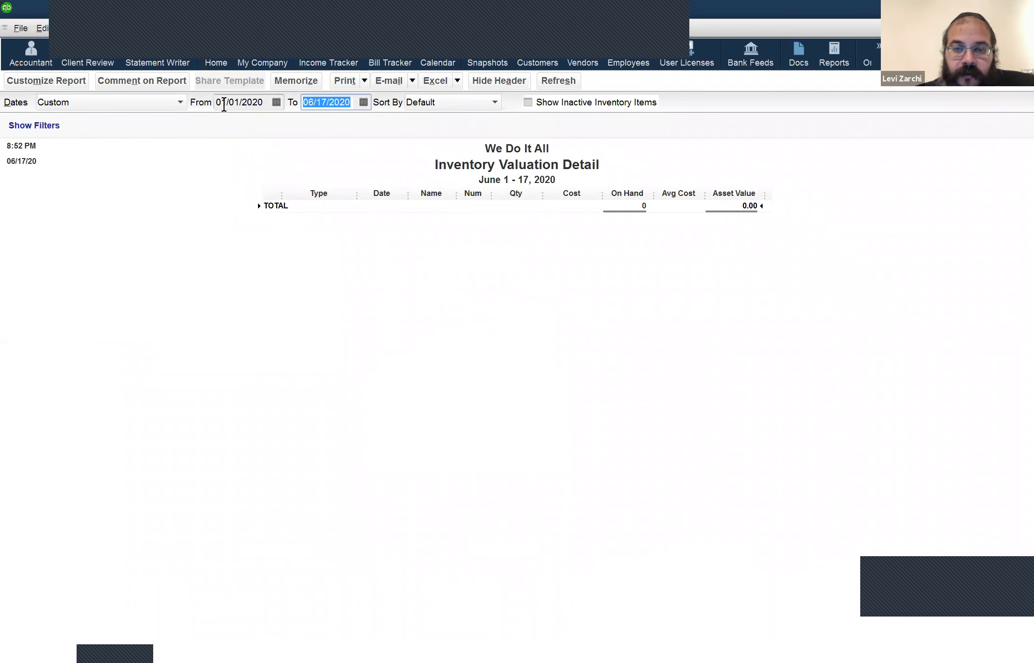
{"action": "key", "text": "r"}
{"action": "key", "text": "Tab"}
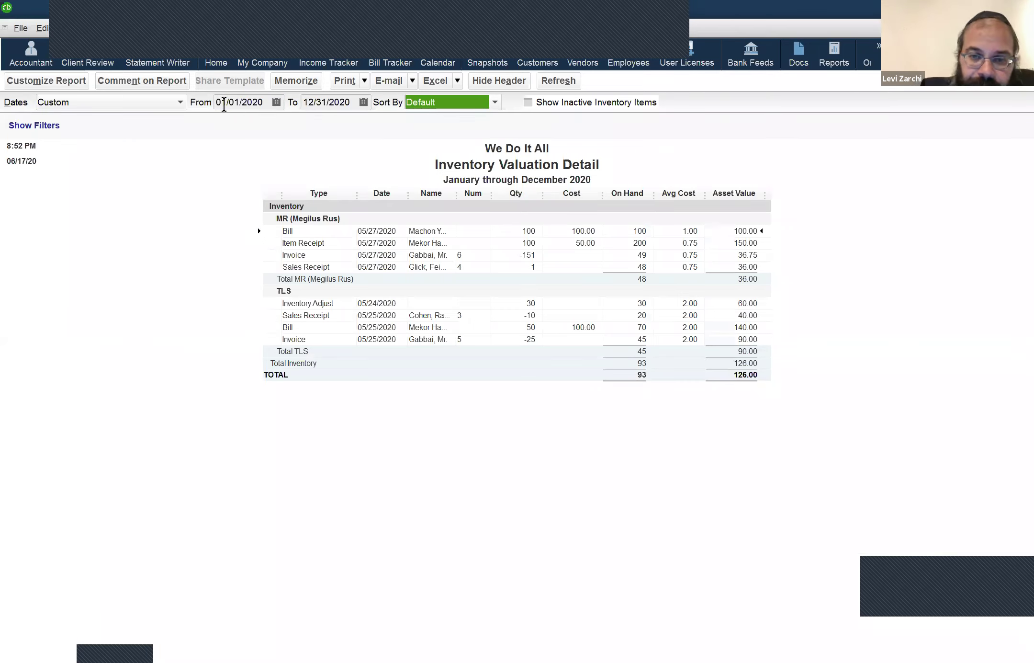
- Examine the MR (Megilus Rus) transactions in the Inventory Valuation Detail report, comparing their quantities, costs, average costs and asset values
{"action": "left_click", "coordinate": [520, 228]}
{"action": "left_click", "coordinate": [524, 241]}
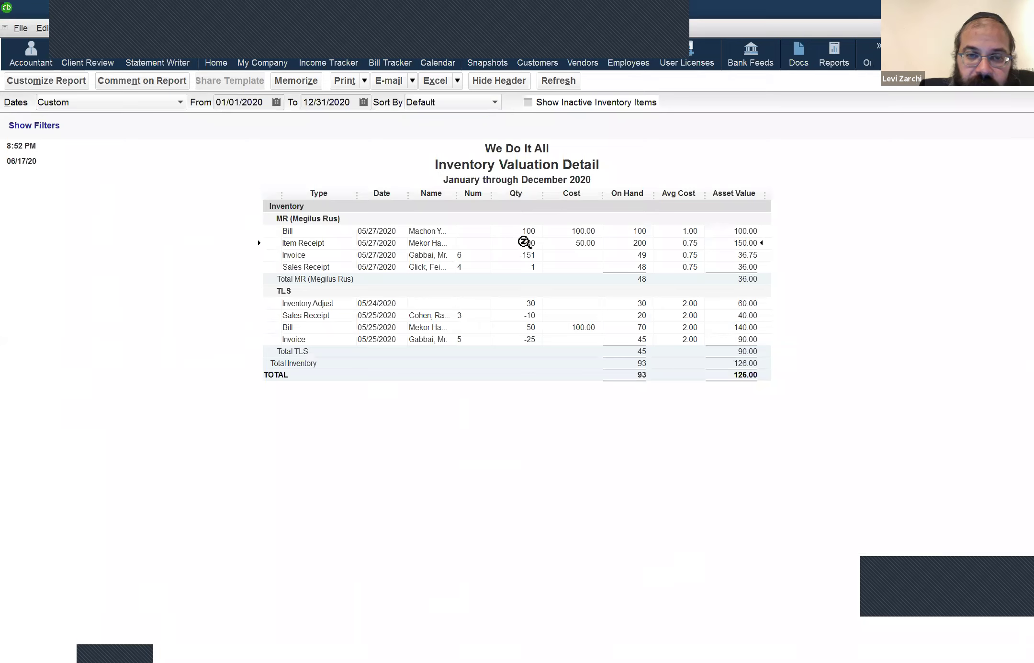
{"action": "left_click", "coordinate": [512, 256]}
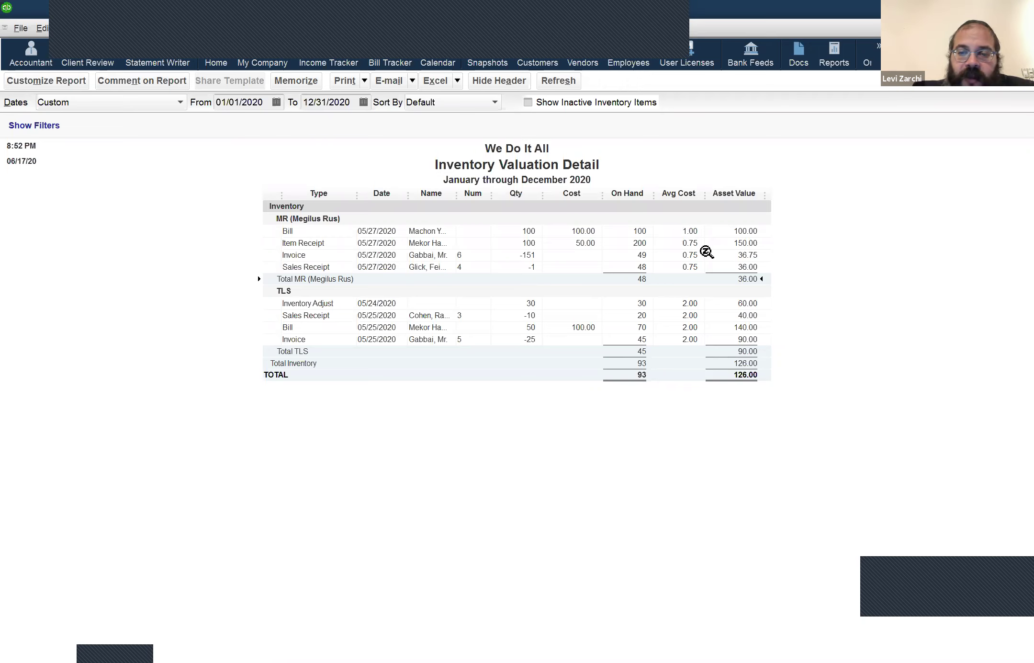
{"action": "key", "text": "Up"}
{"action": "key", "text": "Up"}
{"action": "key", "text": "Up"}
{"action": "key", "text": "Up"}
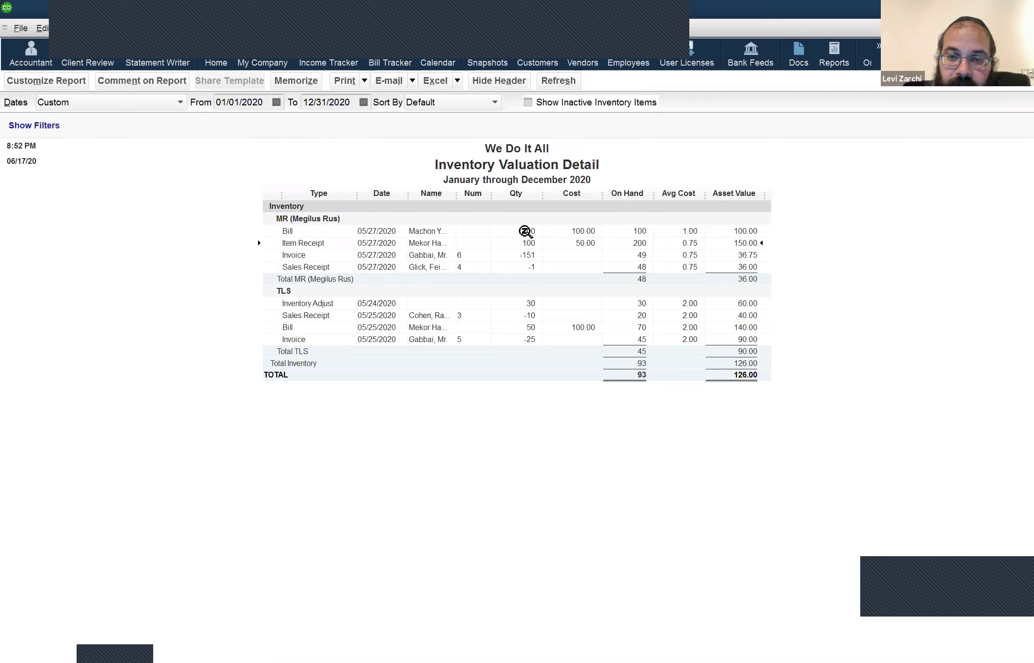
{"action": "left_click", "coordinate": [593, 228]}
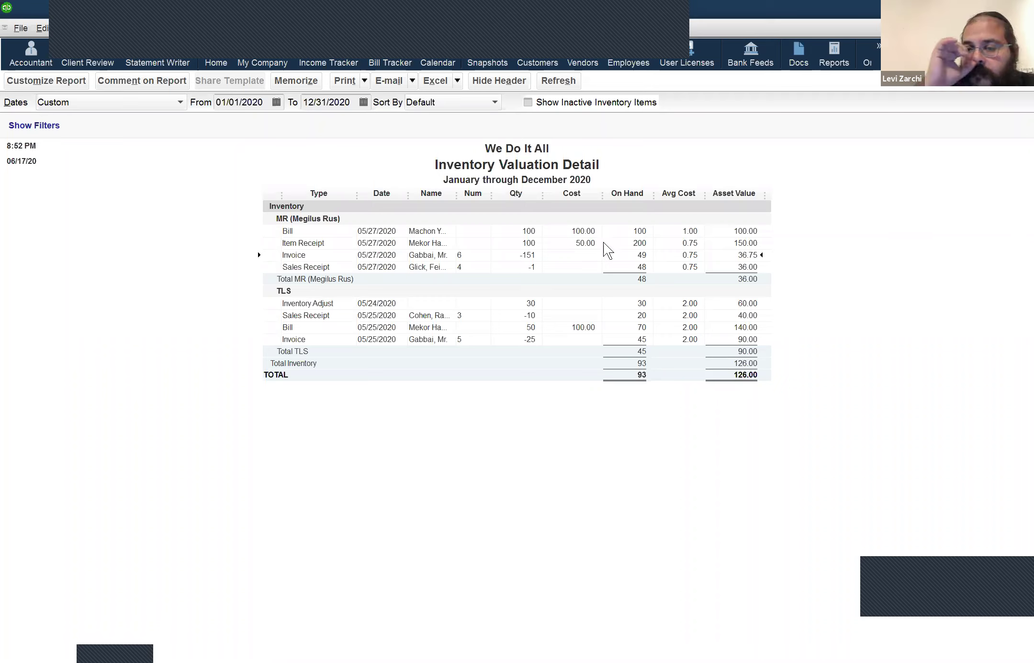
{"action": "left_click", "coordinate": [709, 233]}
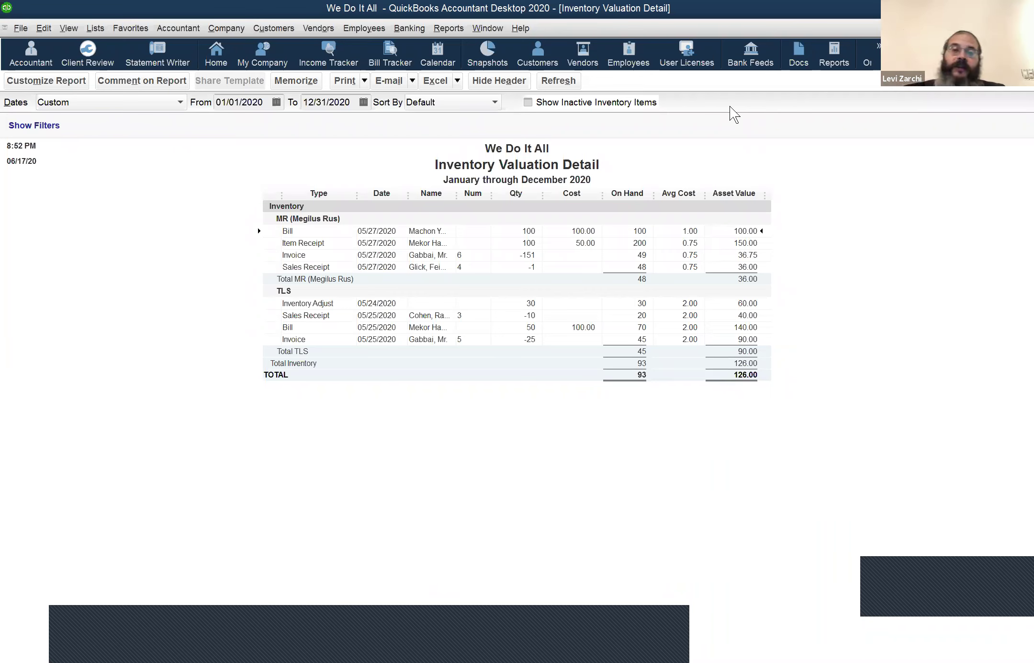
{"action": "left_click", "coordinate": [705, 250]}
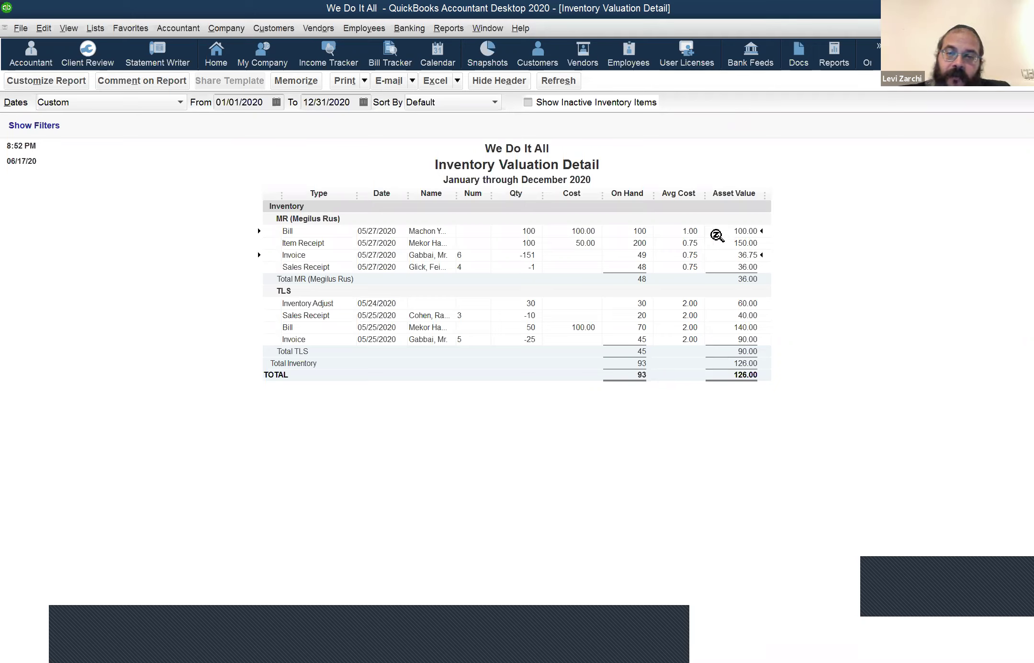
{"action": "left_click", "coordinate": [709, 237]}
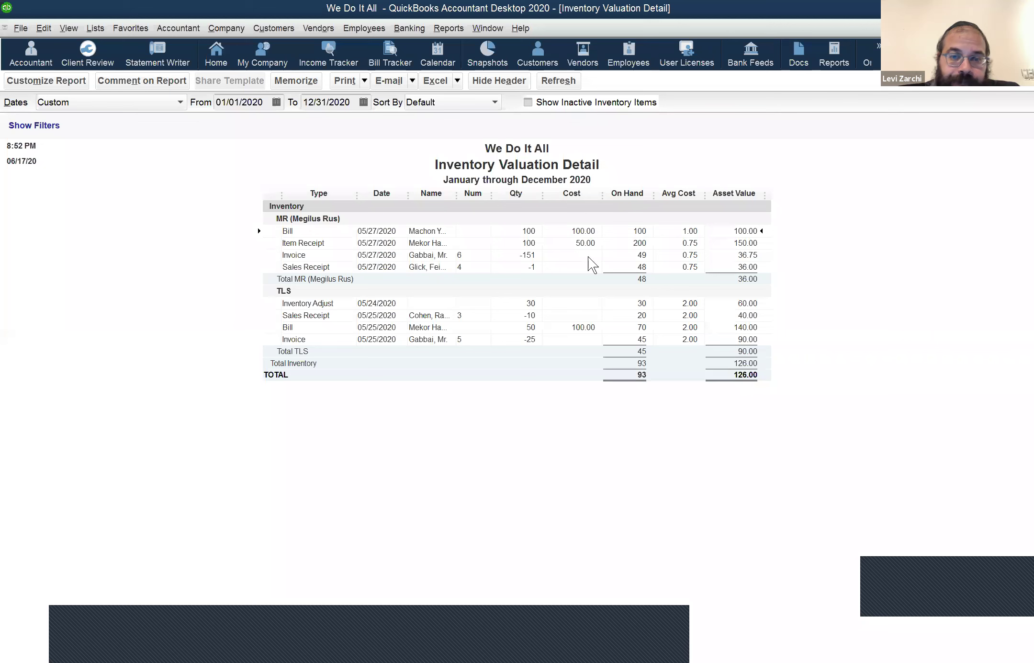
- Close the Inventory Valuation Detail report without memorizing its modified settings
{"action": "key", "text": "Escape"}
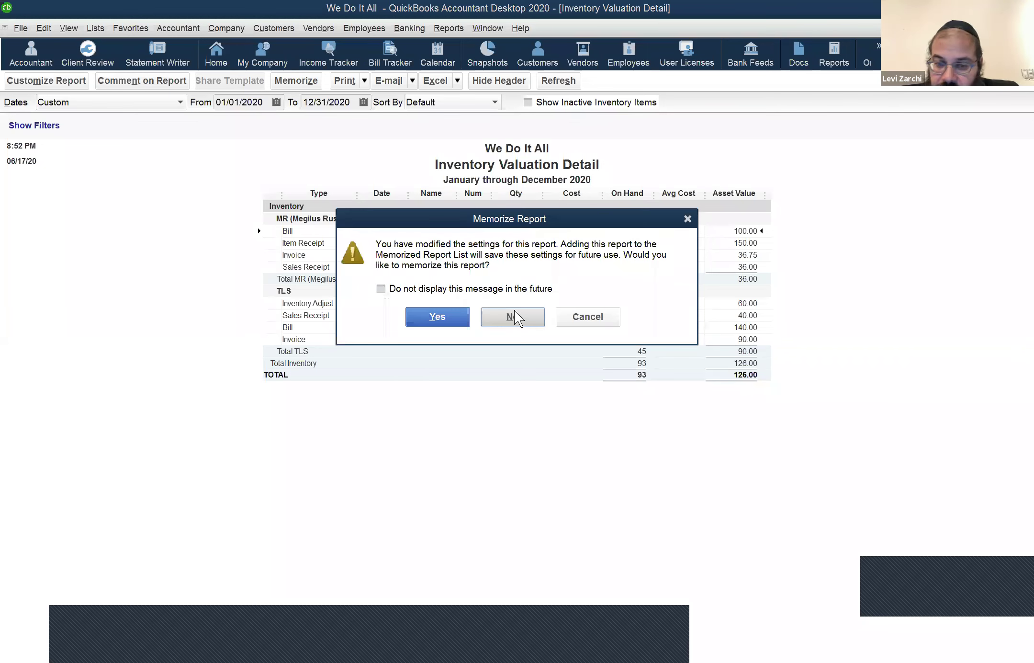
{"action": "key", "text": "n"}
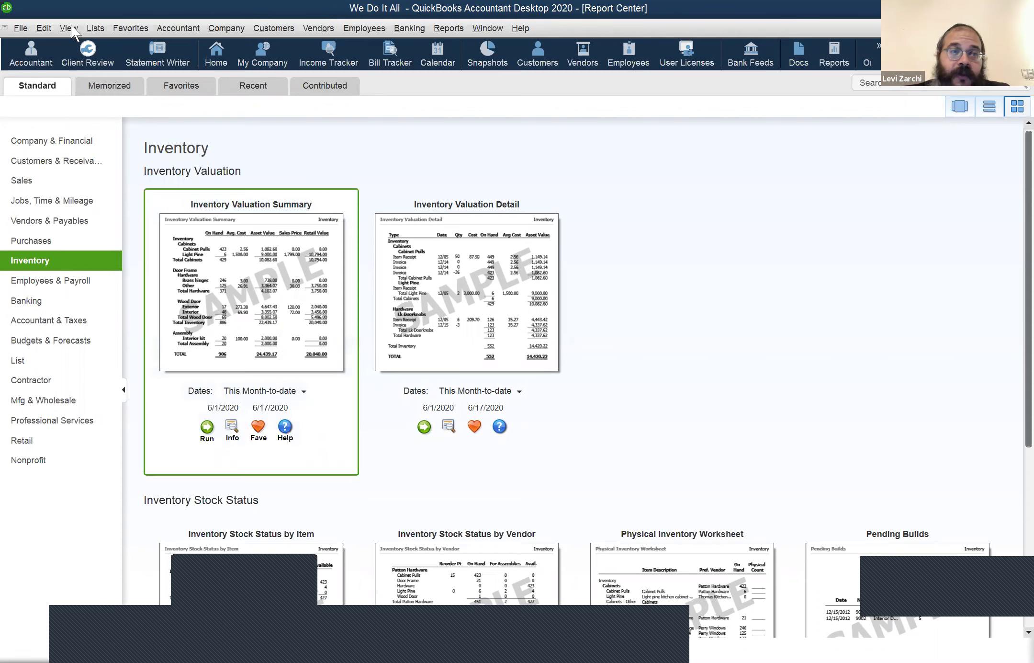
{"action": "left_click", "coordinate": [44, 30]}
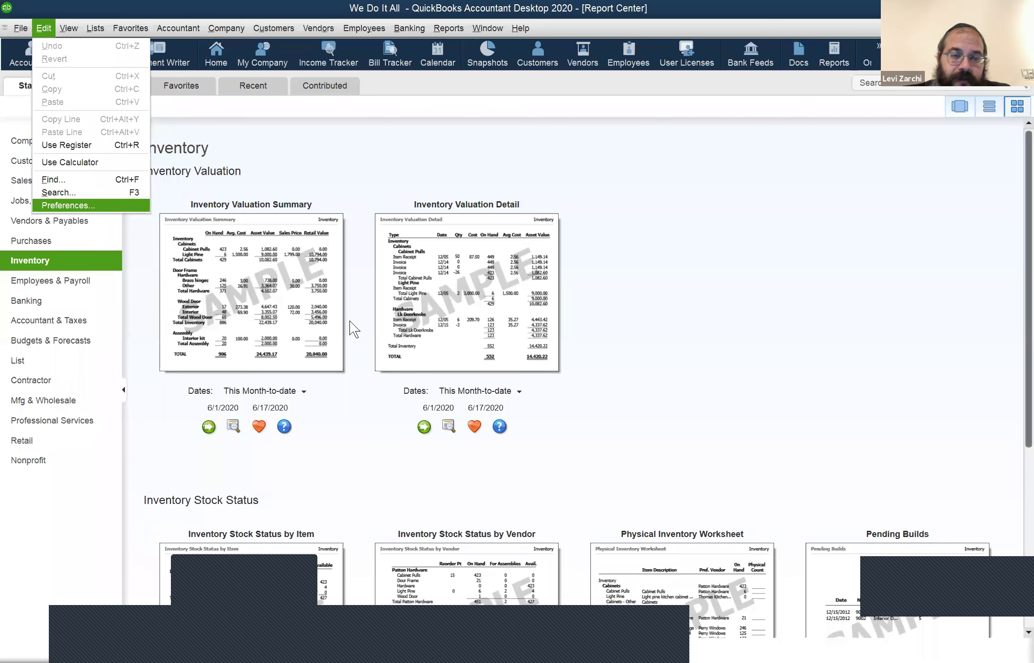
{"action": "key", "text": "Return"}
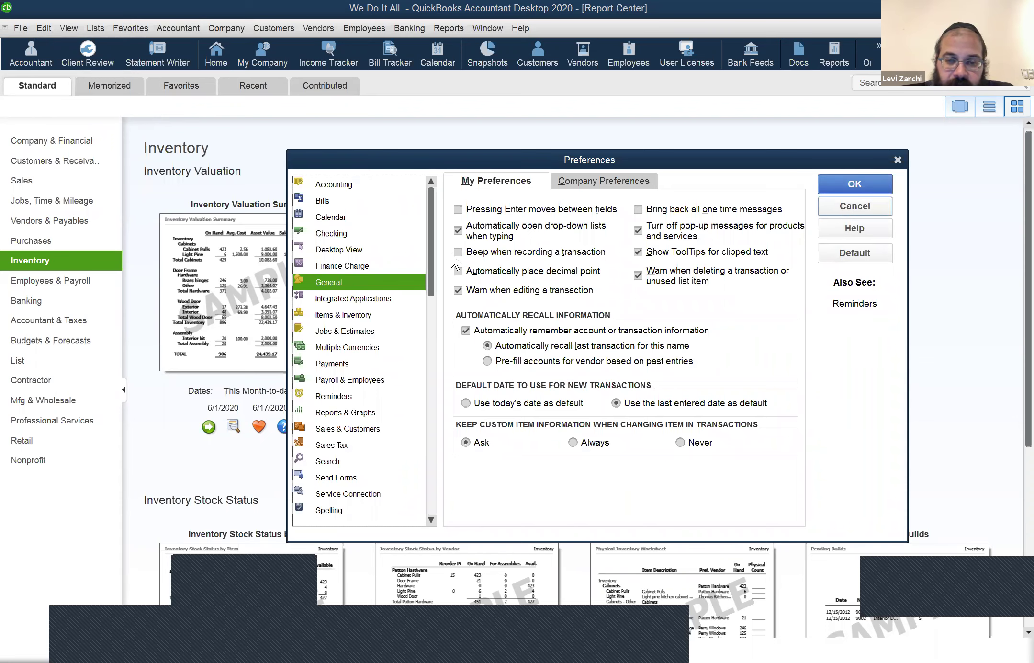
{"action": "key", "text": "Escape"}
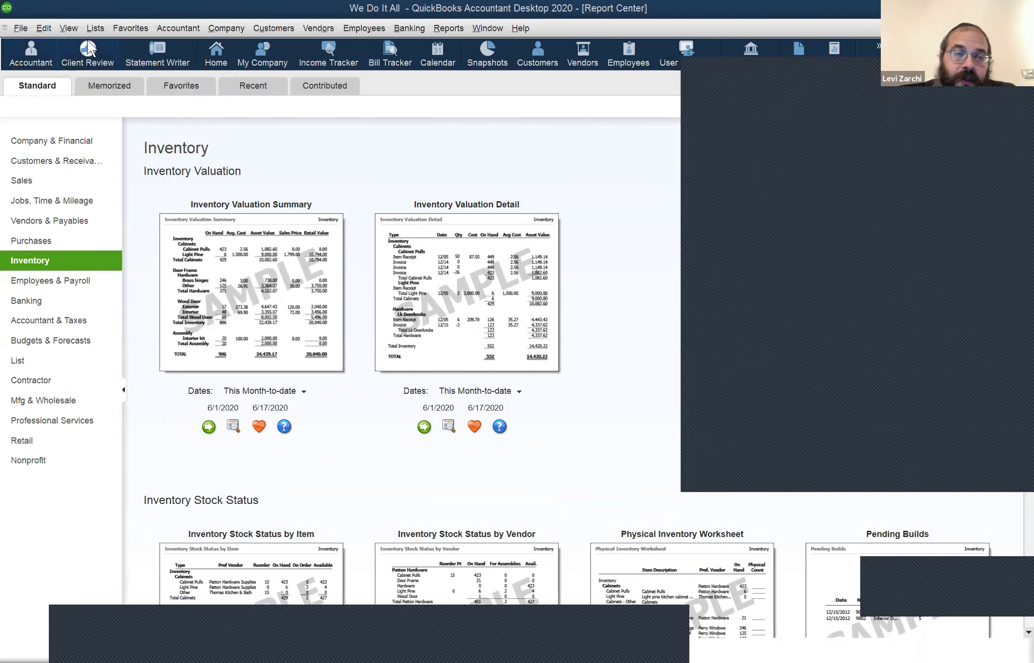
{"action": "left_click", "coordinate": [180, 31]}
{"action": "key", "text": "Escape"}
- Open the preferences and display the company-wide Items & Inventory settings
{"action": "left_click", "coordinate": [45, 27]}
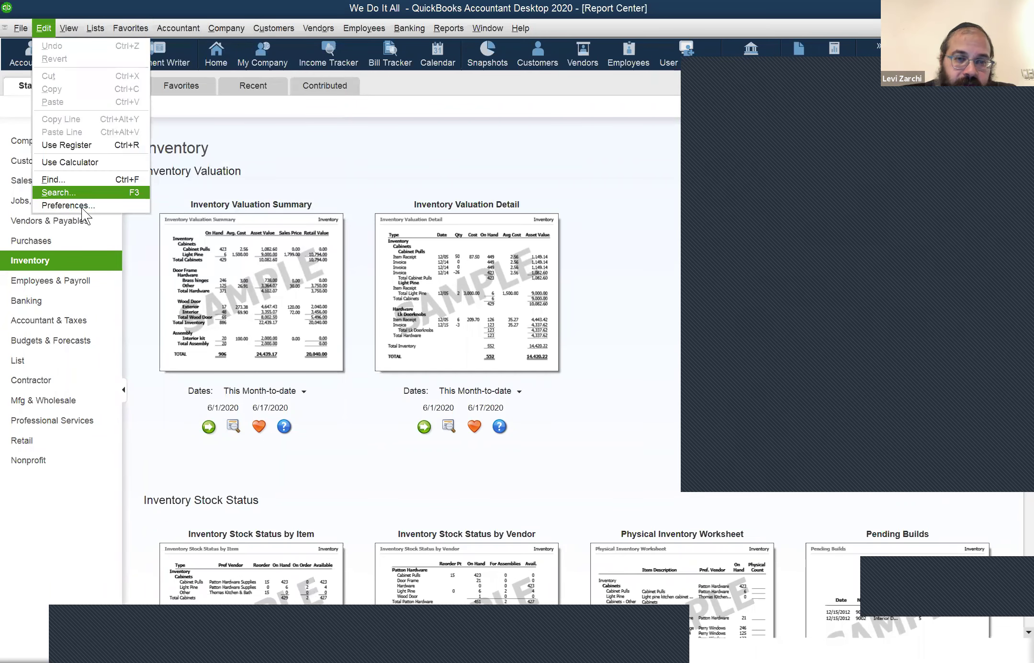
{"action": "key", "text": "Down"}
{"action": "key", "text": "Return"}
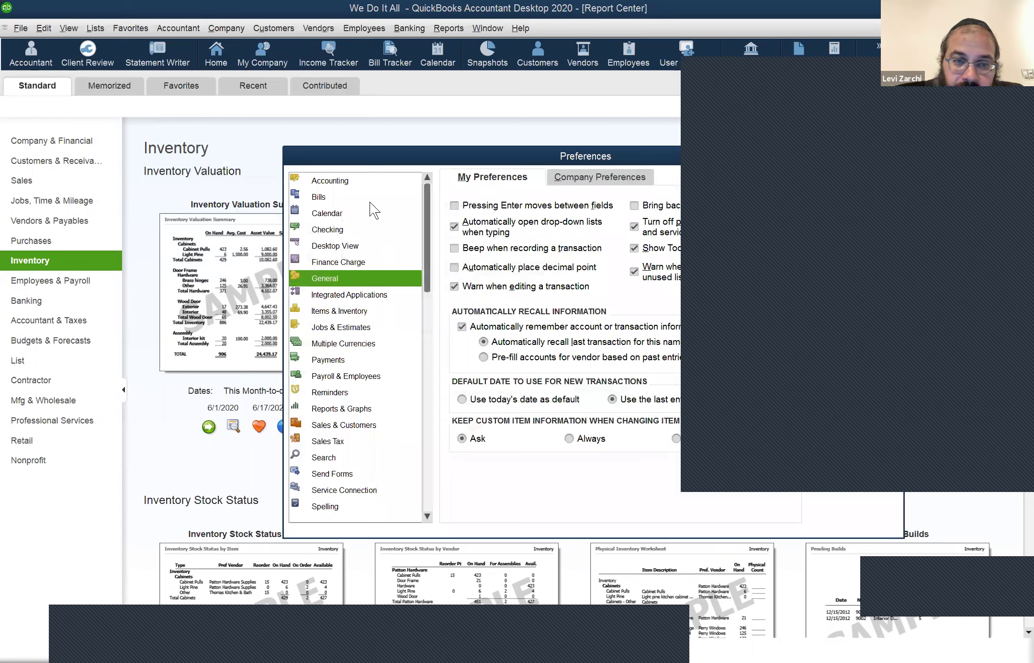
{"action": "left_click_drag", "start_coordinate": [431, 156], "coordinate": [195, 111]}
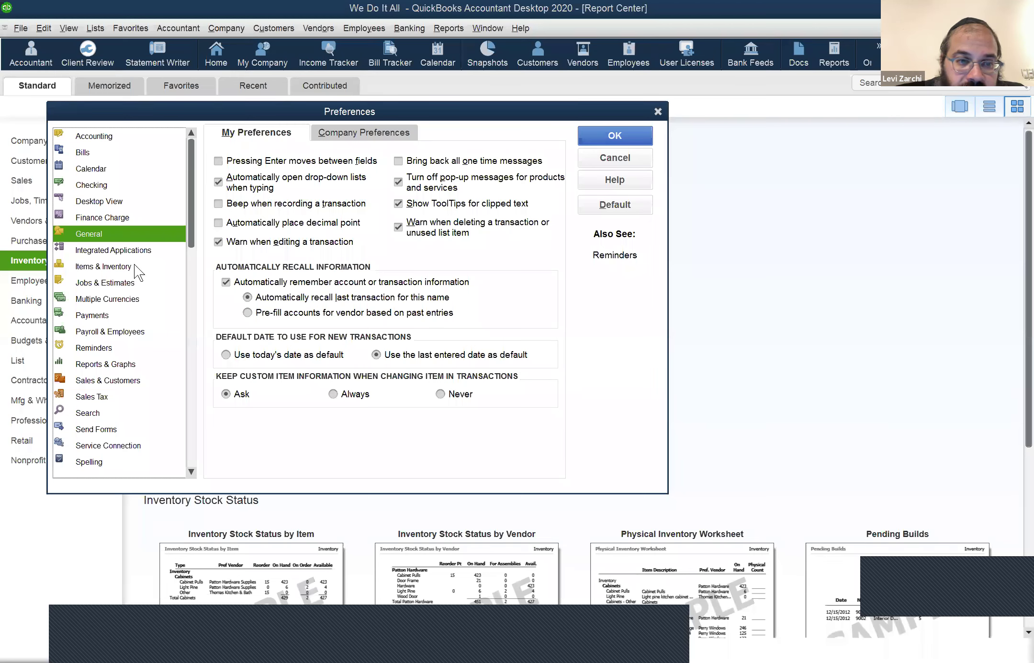
{"action": "left_click", "coordinate": [134, 266]}
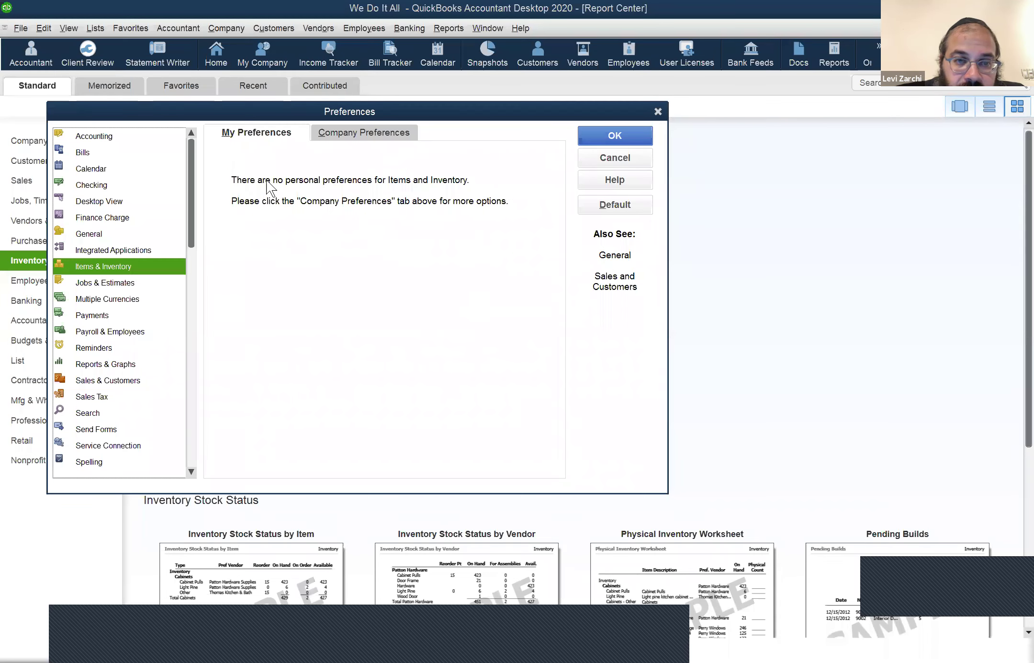
{"action": "left_click", "coordinate": [355, 133]}
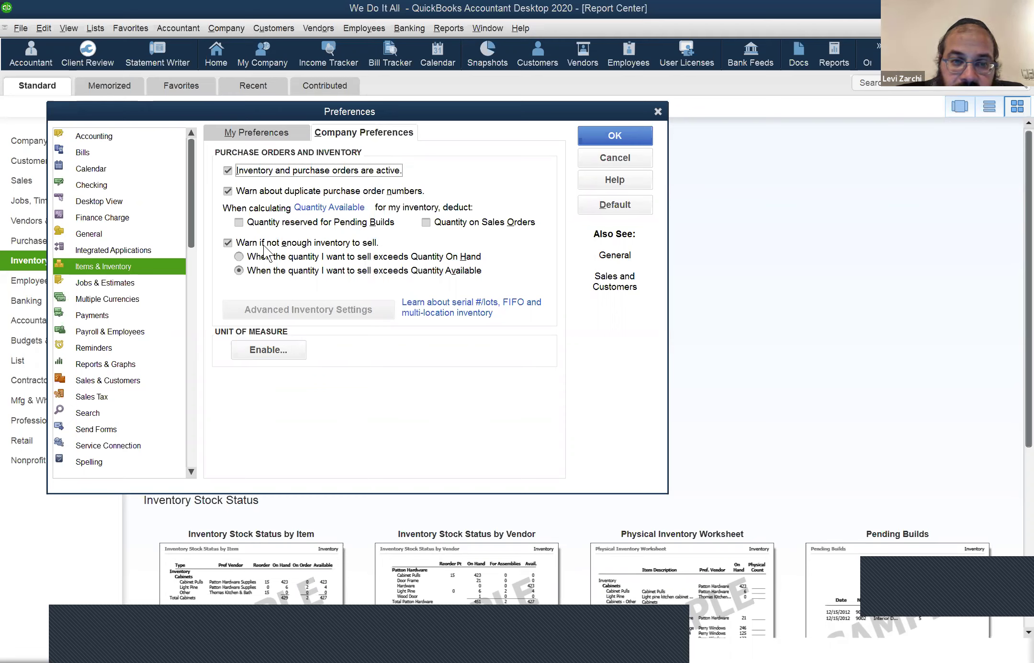
- View the information on serial numbers, FIFO and multi-location inventory, and the Unit of Measure setup options, without enabling anything
{"action": "left_click", "coordinate": [436, 313]}
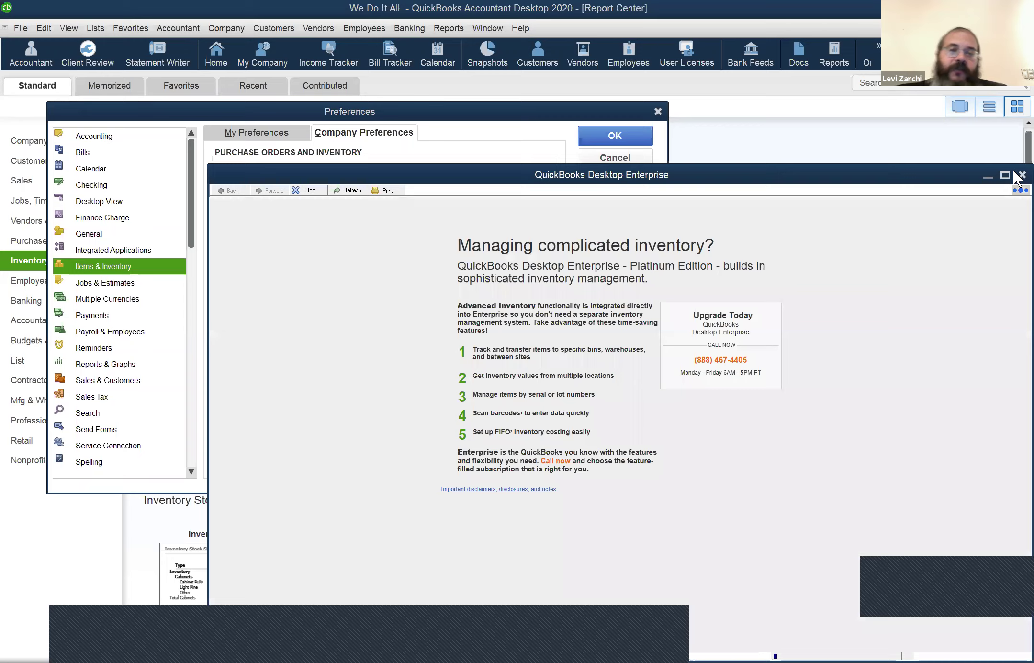
{"action": "left_click", "coordinate": [1022, 175]}
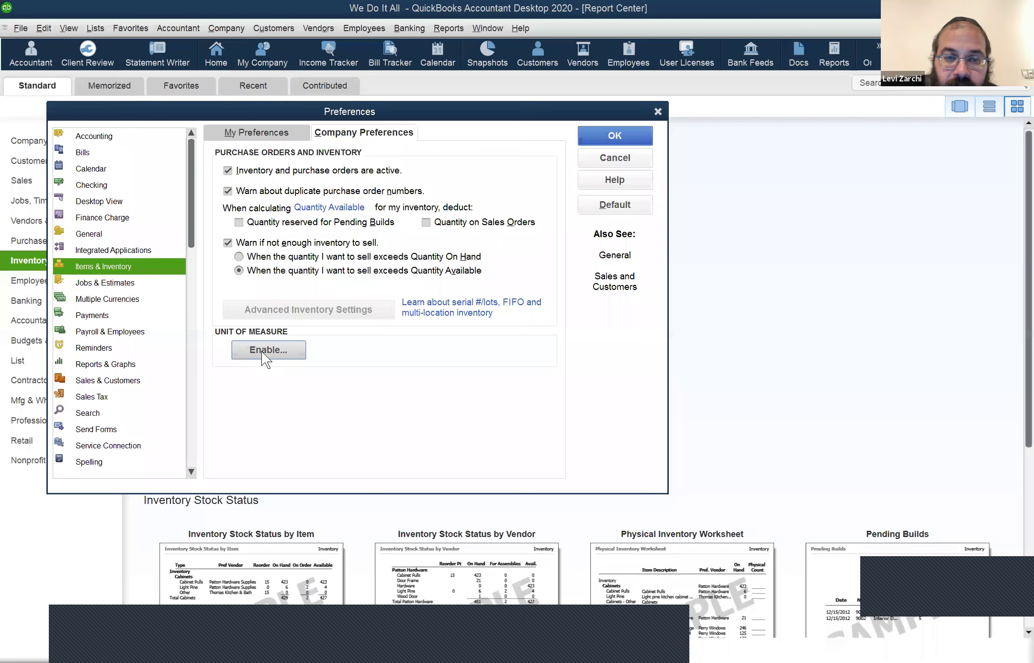
{"action": "left_click", "coordinate": [278, 349]}
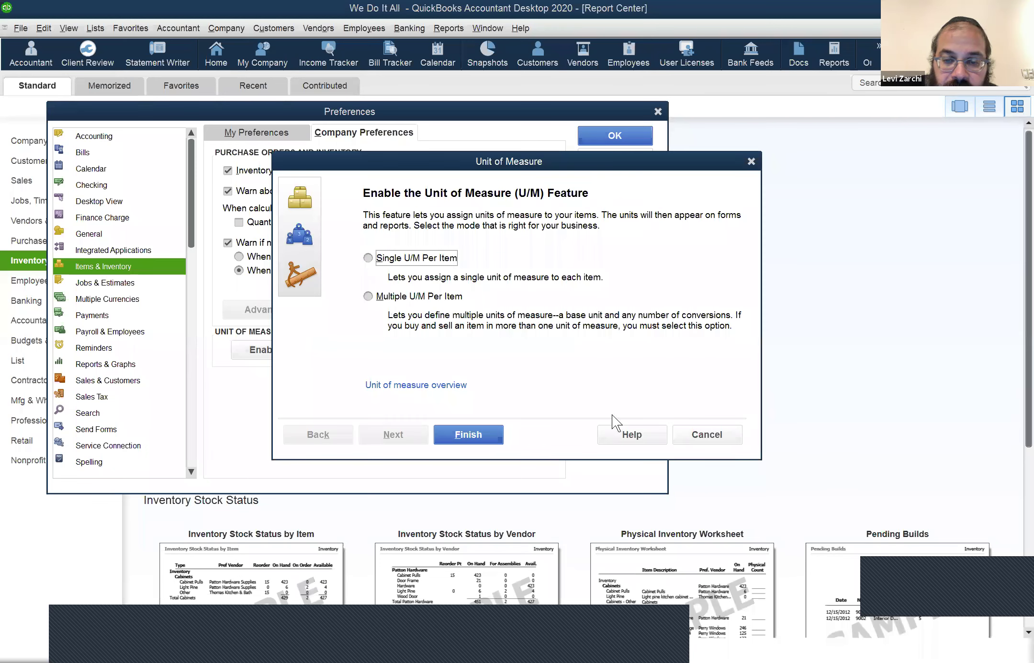
{"action": "left_click", "coordinate": [707, 436]}
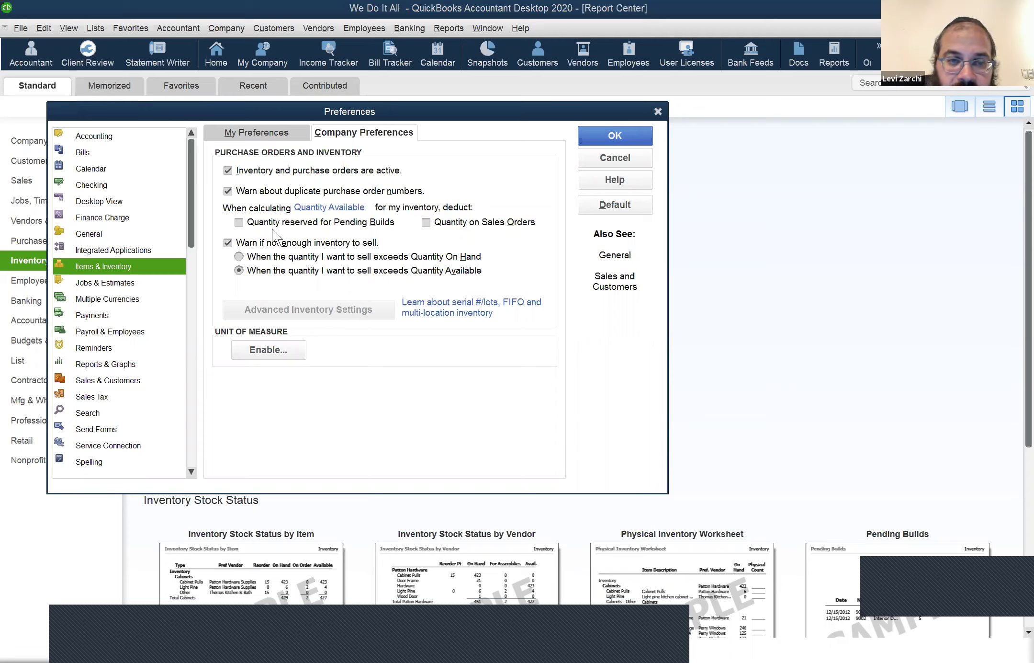
- Check the personal Items & Inventory preferences and the remaining preference categories, and close the preferences without changes
{"action": "left_click", "coordinate": [259, 132]}
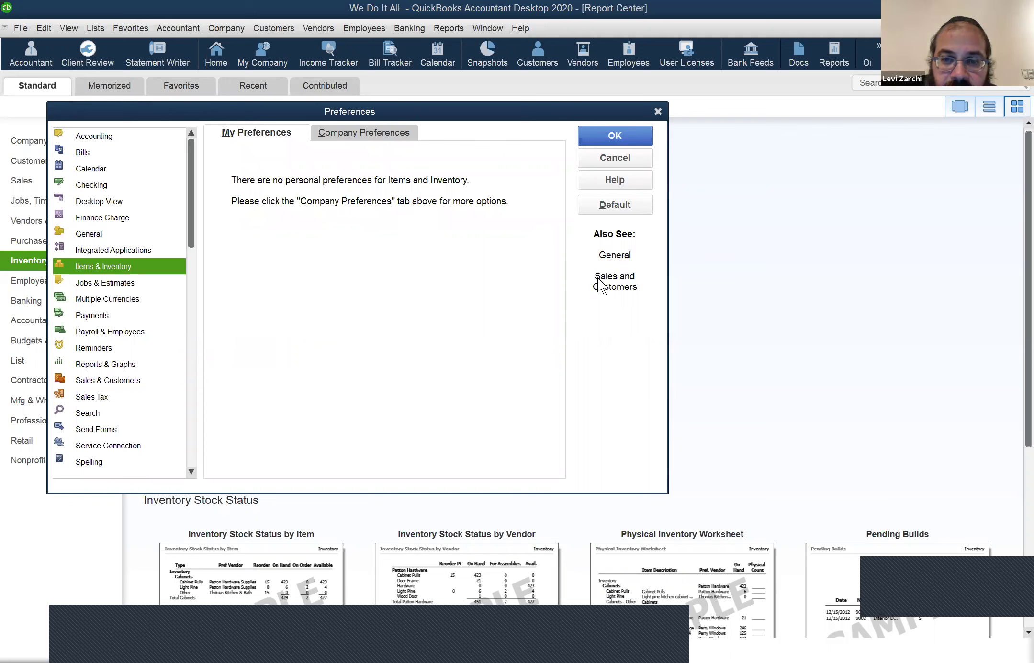
{"action": "left_click", "coordinate": [368, 136]}
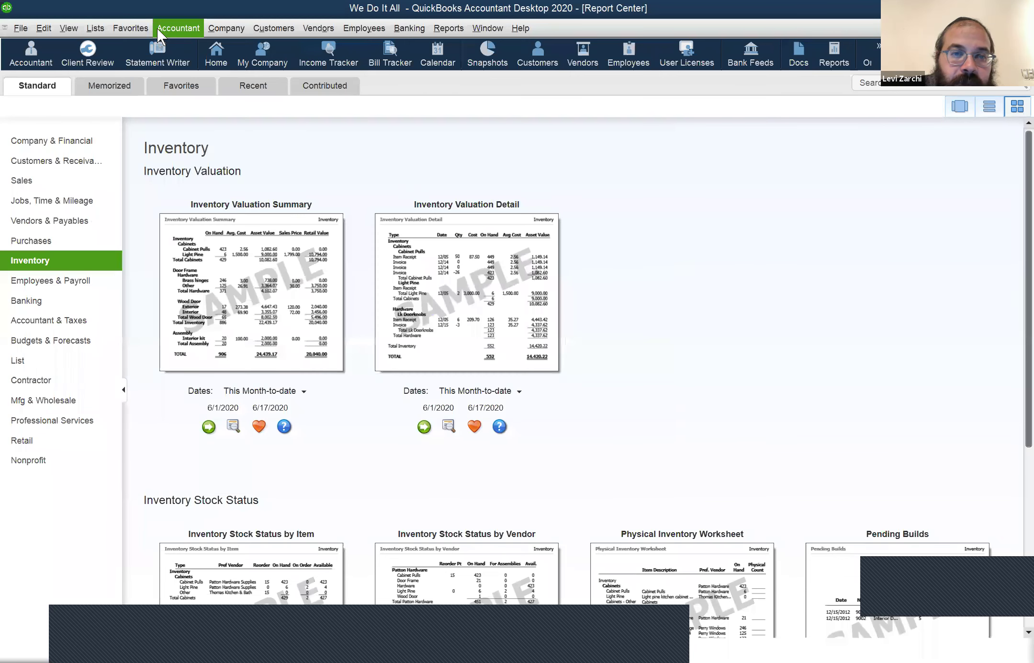
{"action": "left_click", "coordinate": [158, 28]}
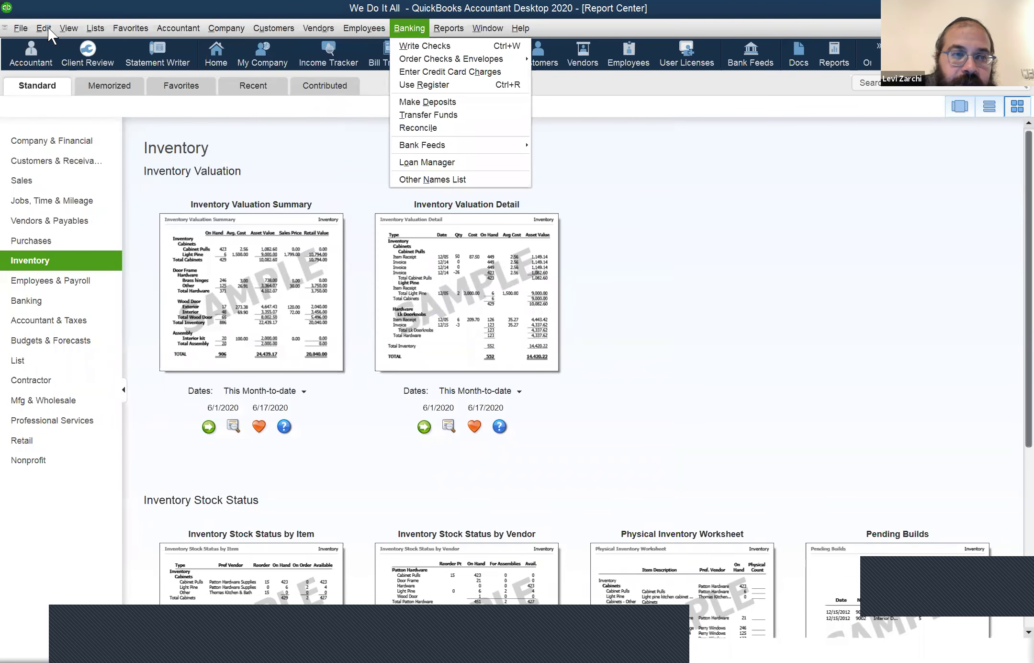
{"action": "mouse_move", "coordinate": [56, 25]}
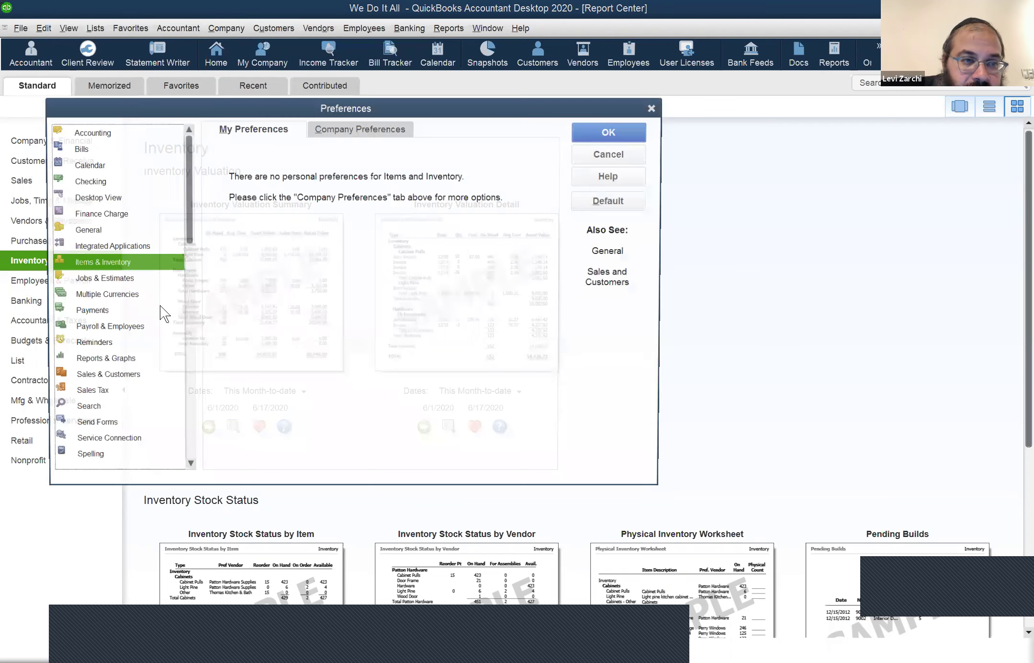
{"action": "scroll", "coordinate": [177, 278], "scroll_direction": "down", "scroll_amount": 1}
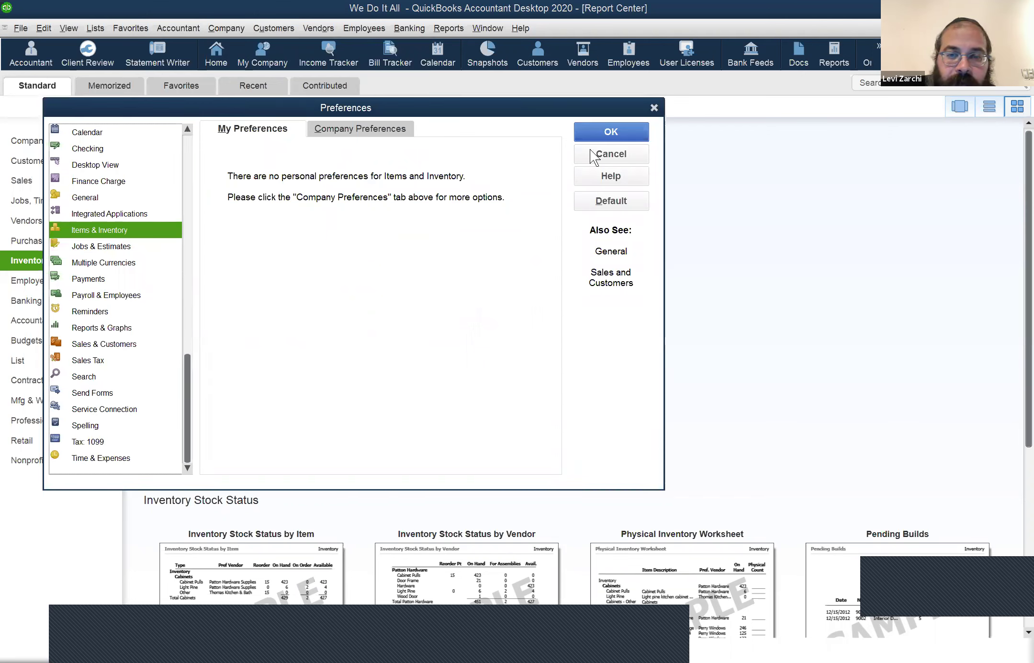
{"action": "key", "text": "Escape"}
- Look through the commands available for the Favorites menu for inventory activities, and leave the menu customization without adding any
{"action": "left_click", "coordinate": [407, 30]}
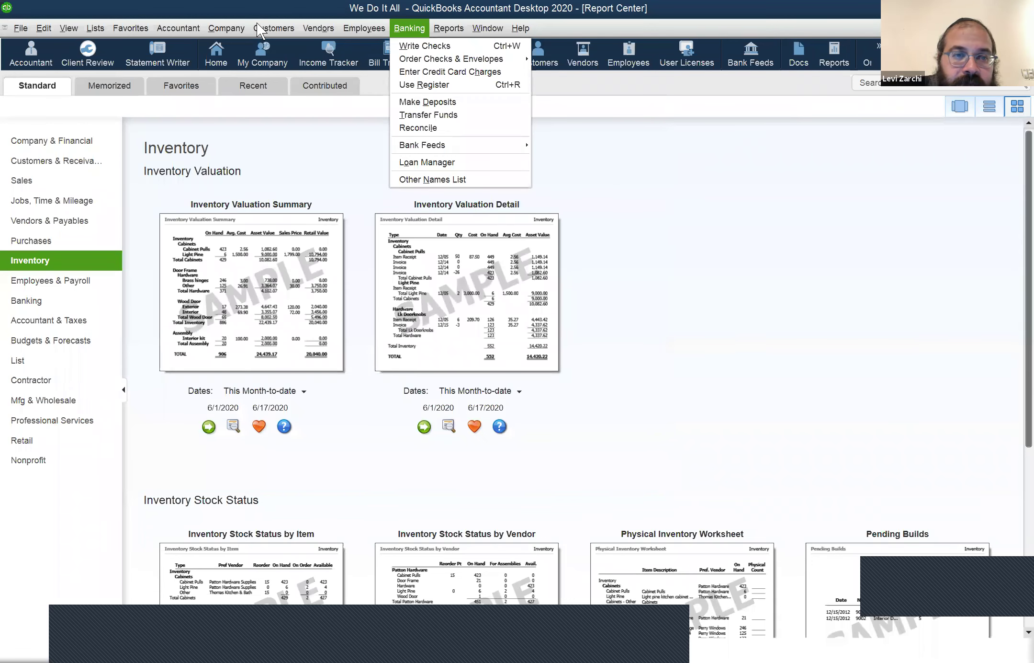
{"action": "mouse_move", "coordinate": [257, 23]}
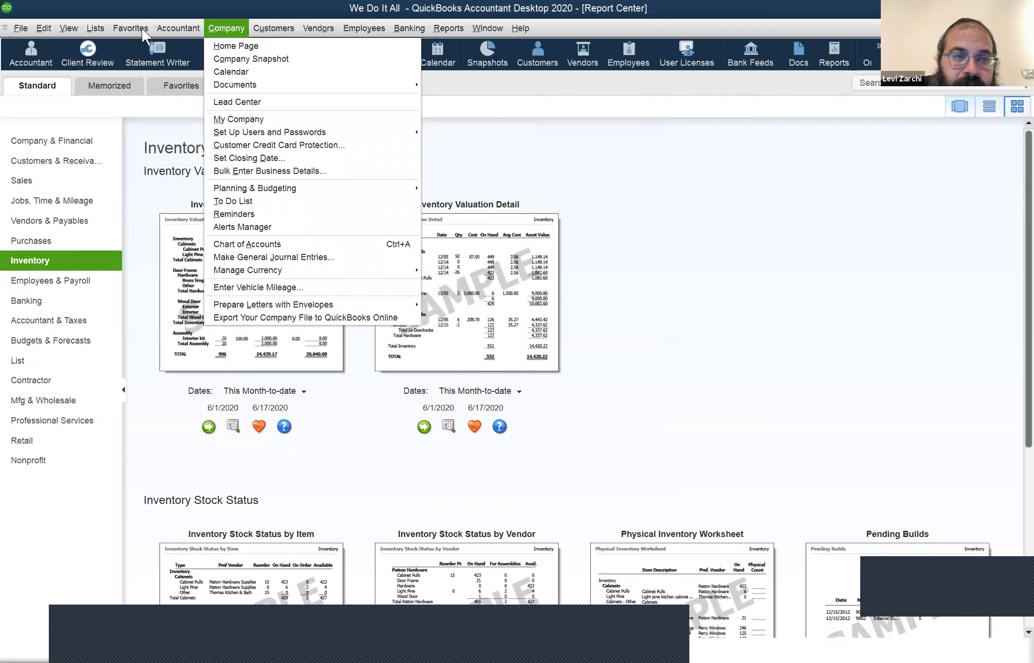
{"action": "mouse_move", "coordinate": [130, 27]}
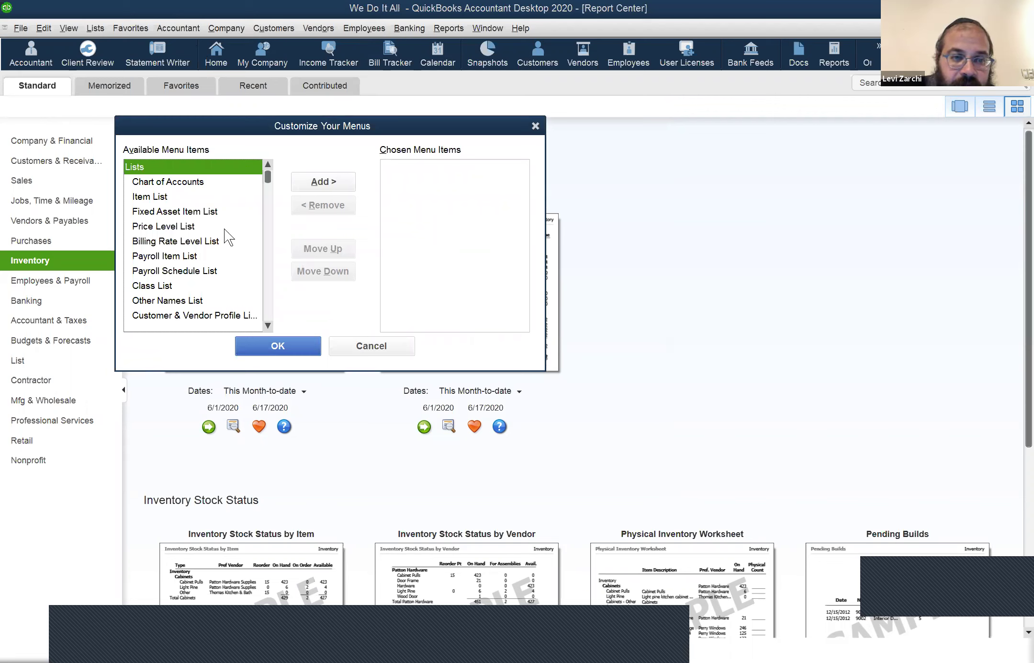
{"action": "scroll", "coordinate": [223, 229], "scroll_direction": "down", "scroll_amount": 1}
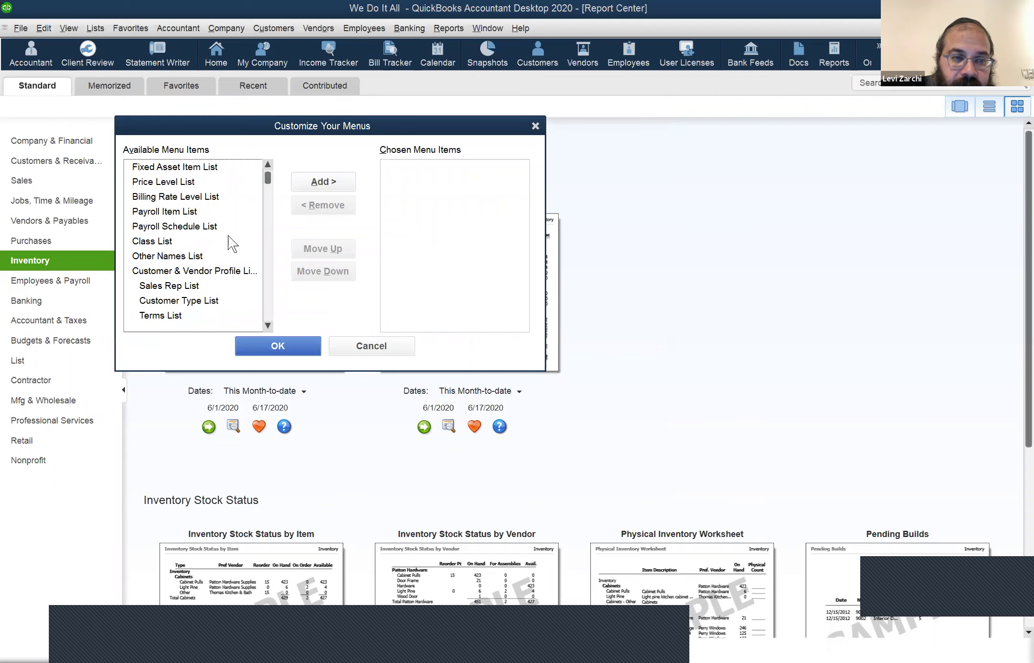
{"action": "scroll", "coordinate": [229, 235], "scroll_direction": "down", "scroll_amount": 5}
{"action": "scroll", "coordinate": [232, 234], "scroll_direction": "down", "scroll_amount": 5}
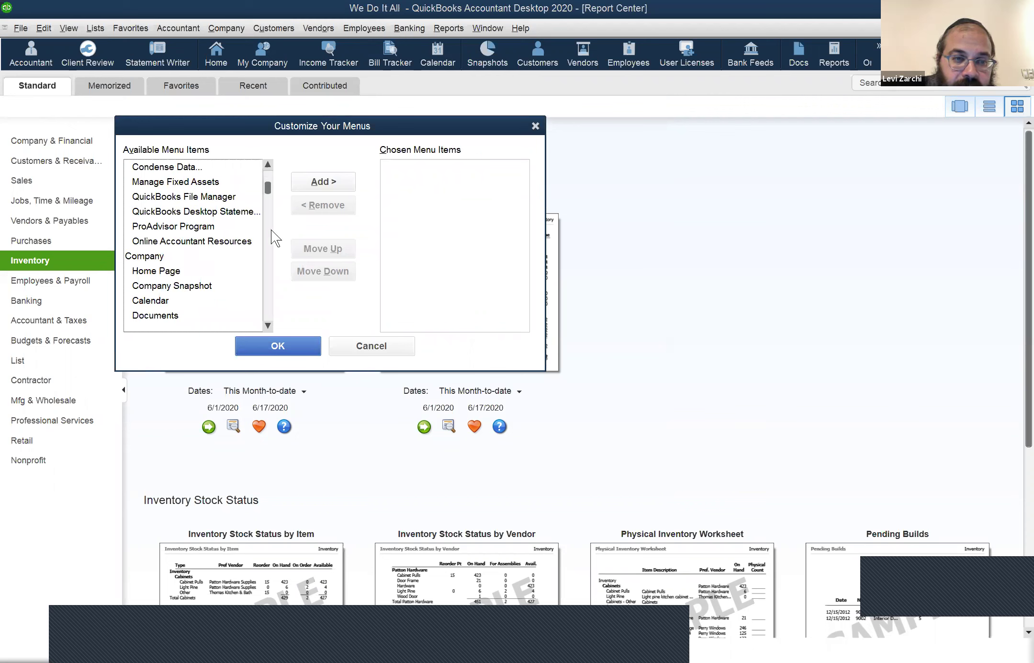
{"action": "scroll", "coordinate": [272, 216], "scroll_direction": "down", "scroll_amount": 4}
{"action": "scroll", "coordinate": [268, 201], "scroll_direction": "down", "scroll_amount": 5}
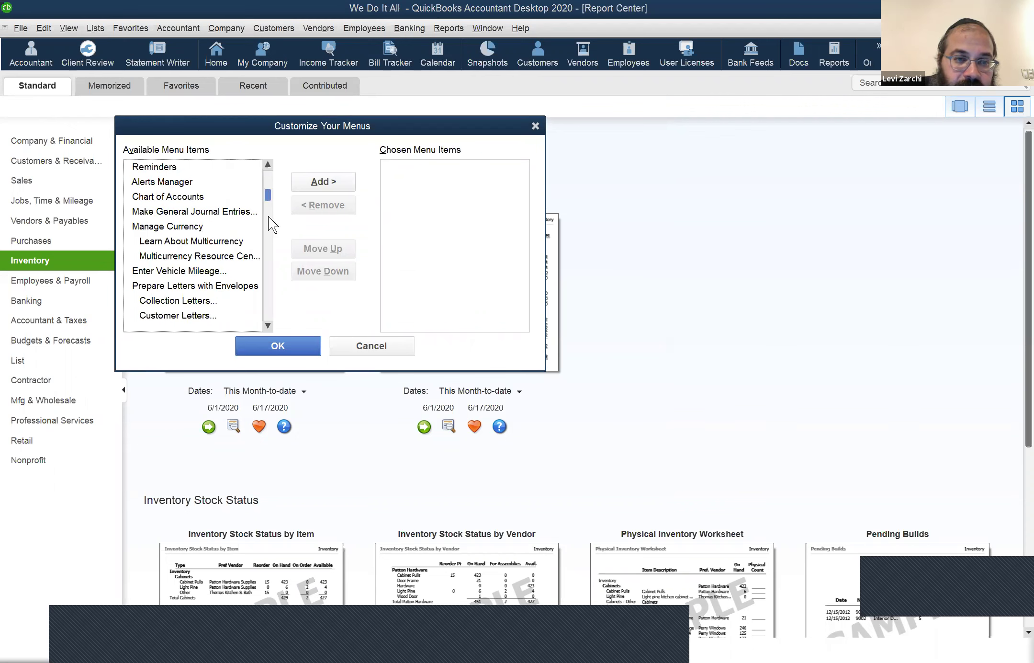
{"action": "scroll", "coordinate": [266, 221], "scroll_direction": "down", "scroll_amount": 5}
{"action": "scroll", "coordinate": [266, 227], "scroll_direction": "down", "scroll_amount": 5}
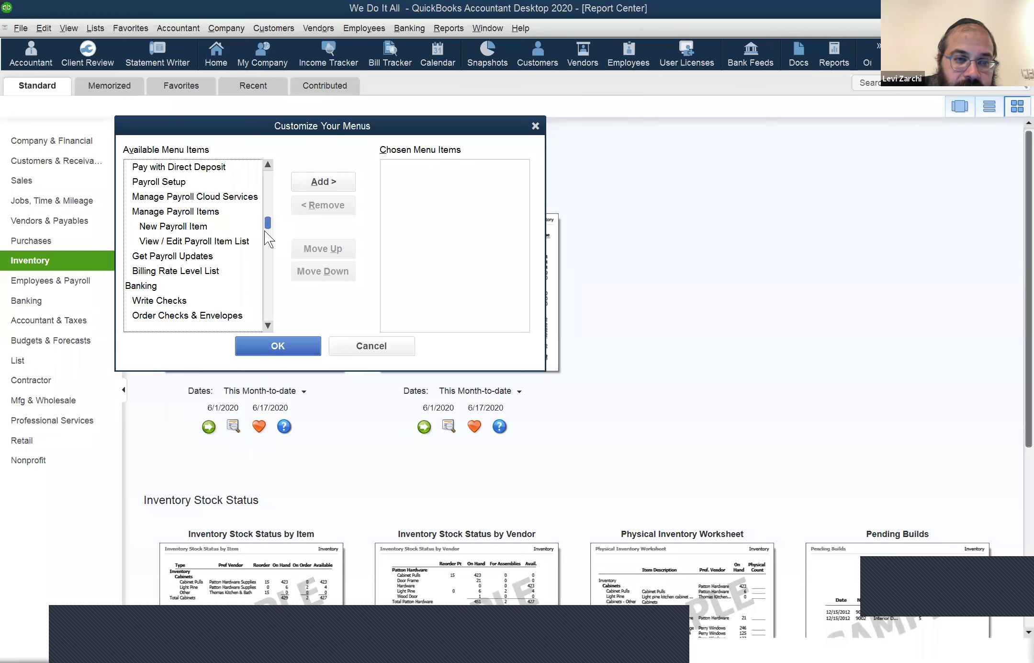
{"action": "scroll", "coordinate": [264, 230], "scroll_direction": "down", "scroll_amount": 5}
{"action": "scroll", "coordinate": [260, 239], "scroll_direction": "down", "scroll_amount": 5}
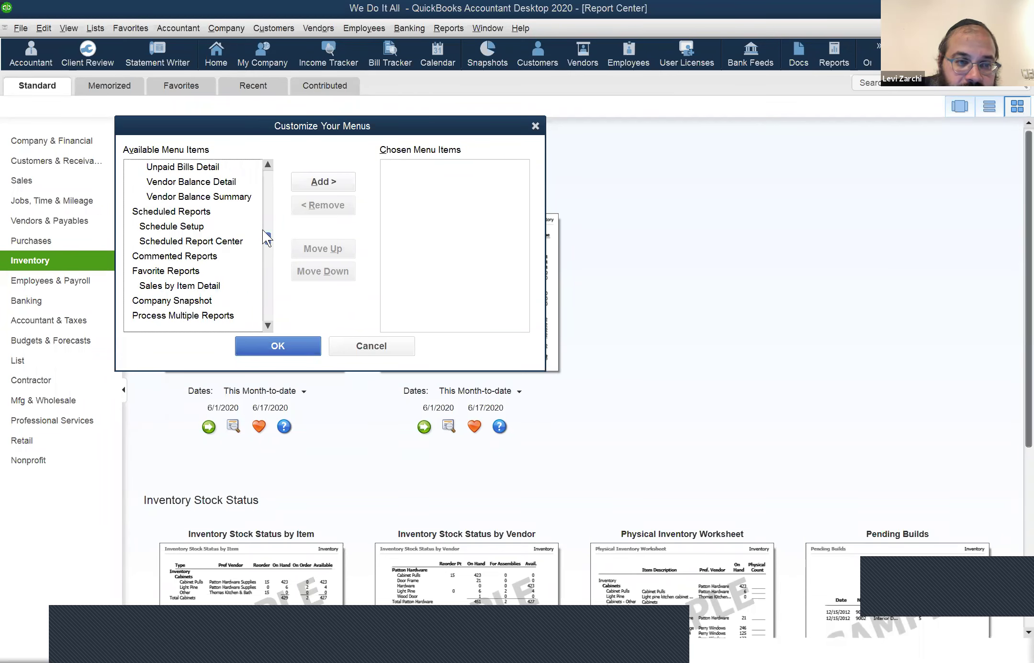
{"action": "scroll", "coordinate": [263, 225], "scroll_direction": "up", "scroll_amount": 5}
{"action": "scroll", "coordinate": [266, 220], "scroll_direction": "up", "scroll_amount": 5}
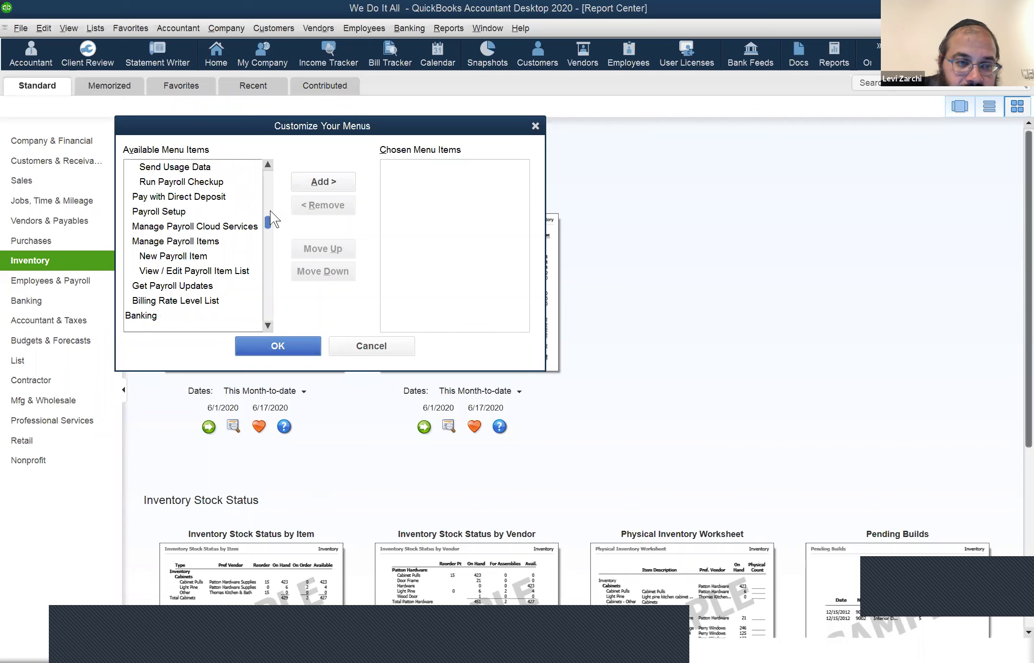
{"action": "scroll", "coordinate": [271, 209], "scroll_direction": "up", "scroll_amount": 5}
{"action": "scroll", "coordinate": [270, 207], "scroll_direction": "up", "scroll_amount": 5}
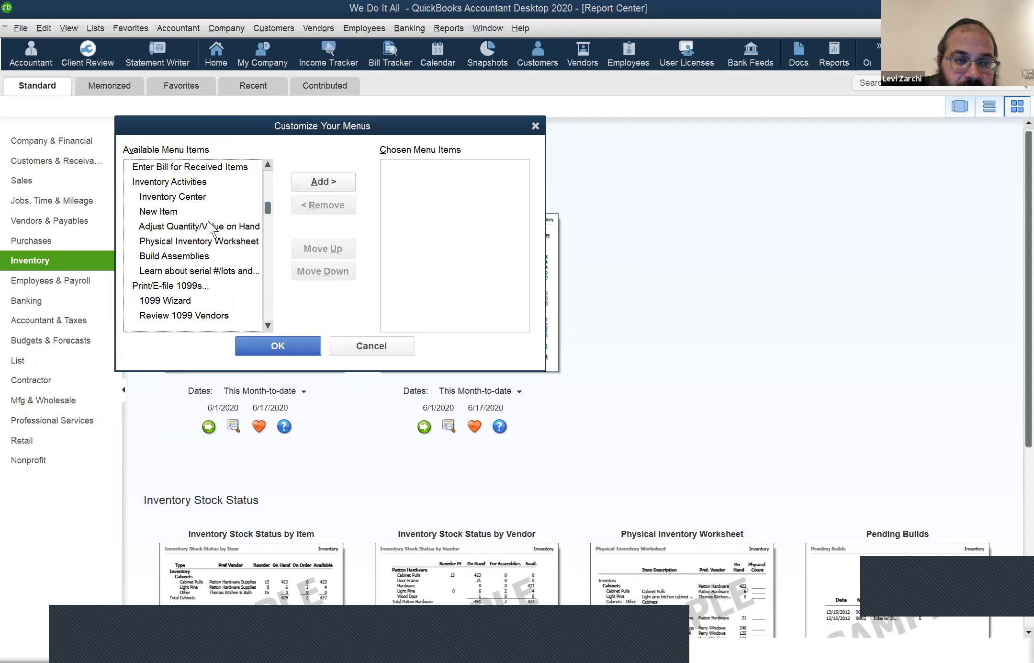
{"action": "left_click", "coordinate": [369, 349]}
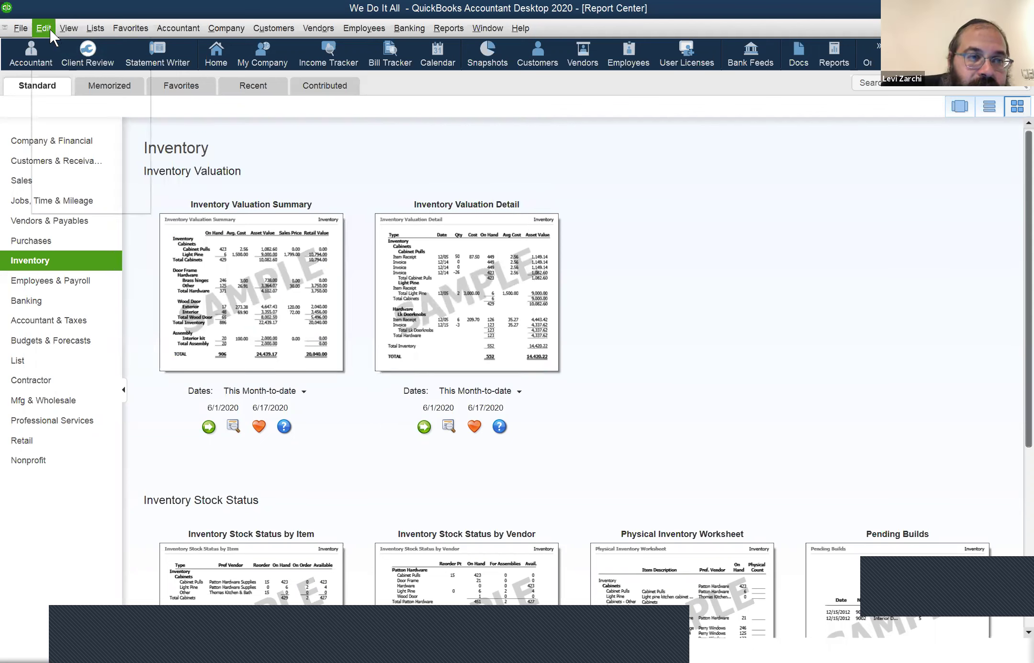
- Open the TLS inventory part from the Item List for editing and view its unit of measure options without enabling them
{"action": "left_click", "coordinate": [63, 30]}
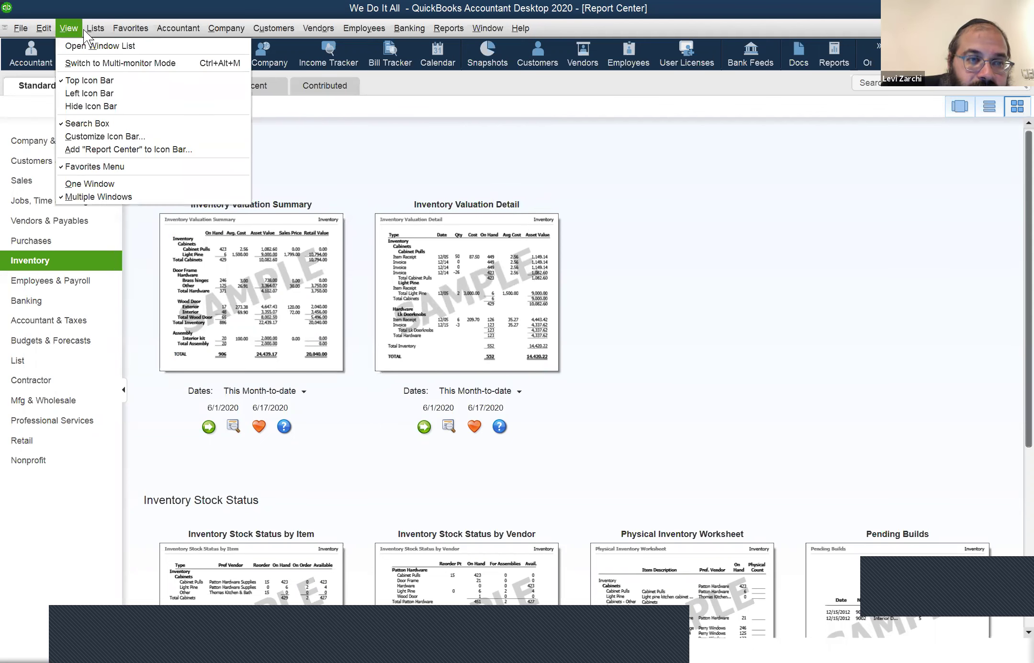
{"action": "mouse_move", "coordinate": [84, 29]}
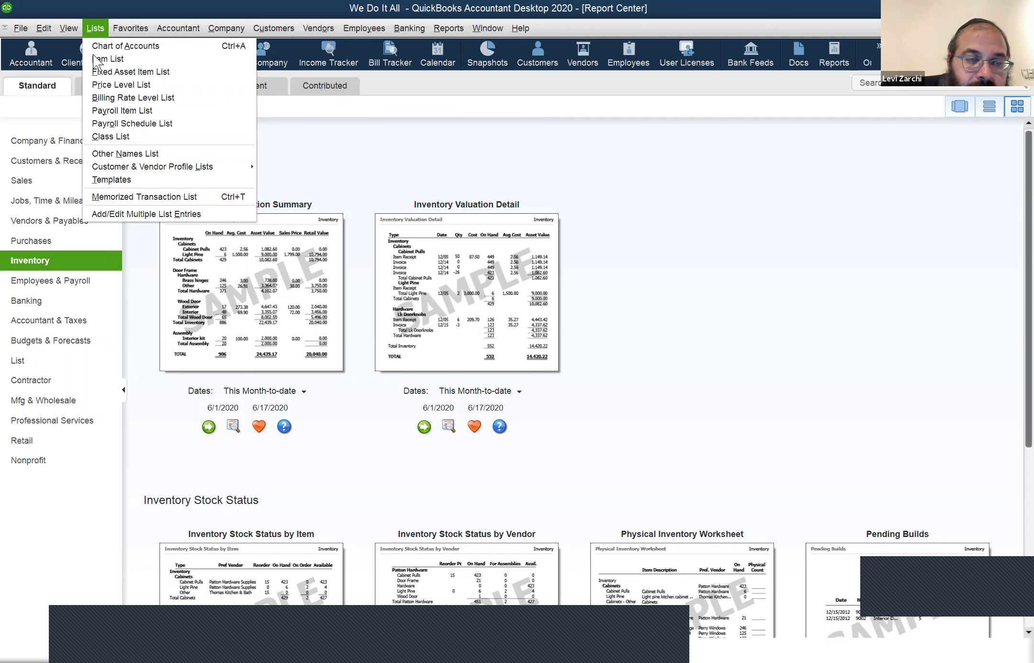
{"action": "left_click", "coordinate": [93, 70]}
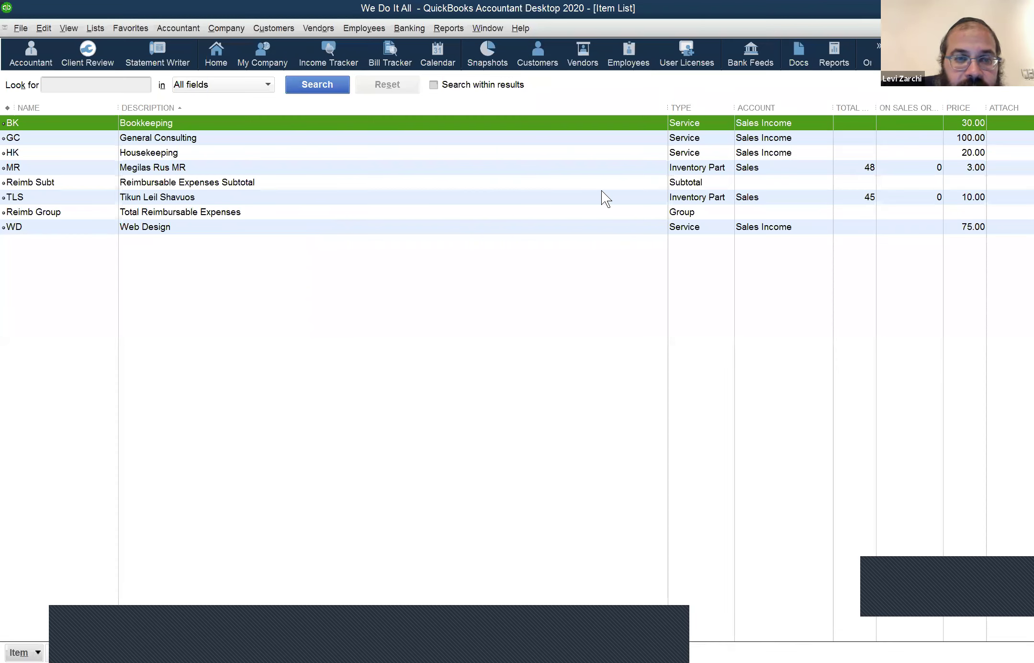
{"action": "double_click", "coordinate": [527, 202]}
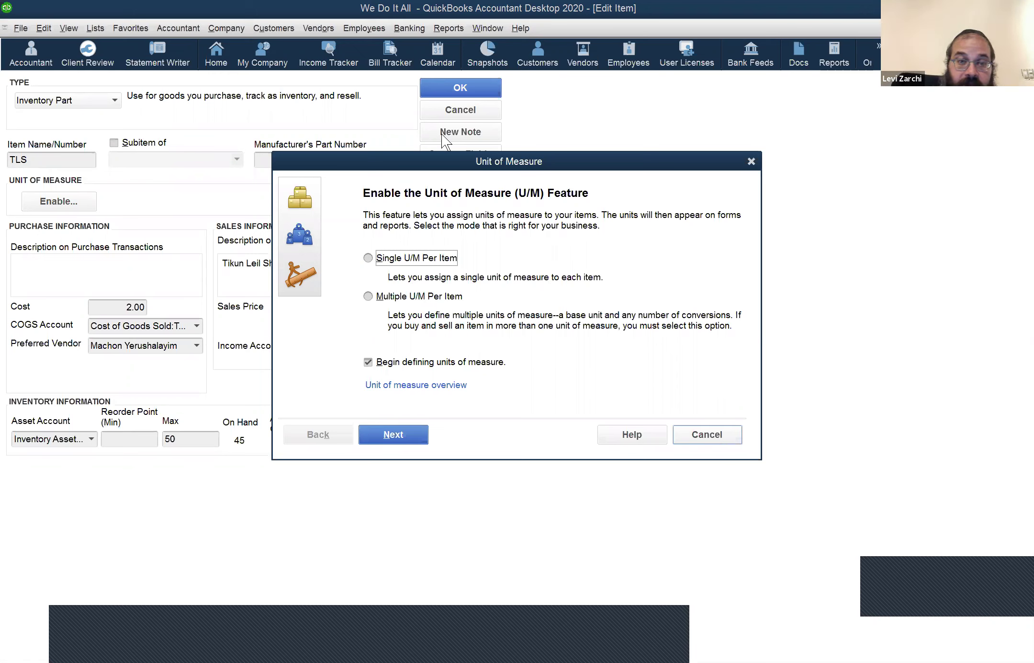
{"action": "key", "text": "Escape"}
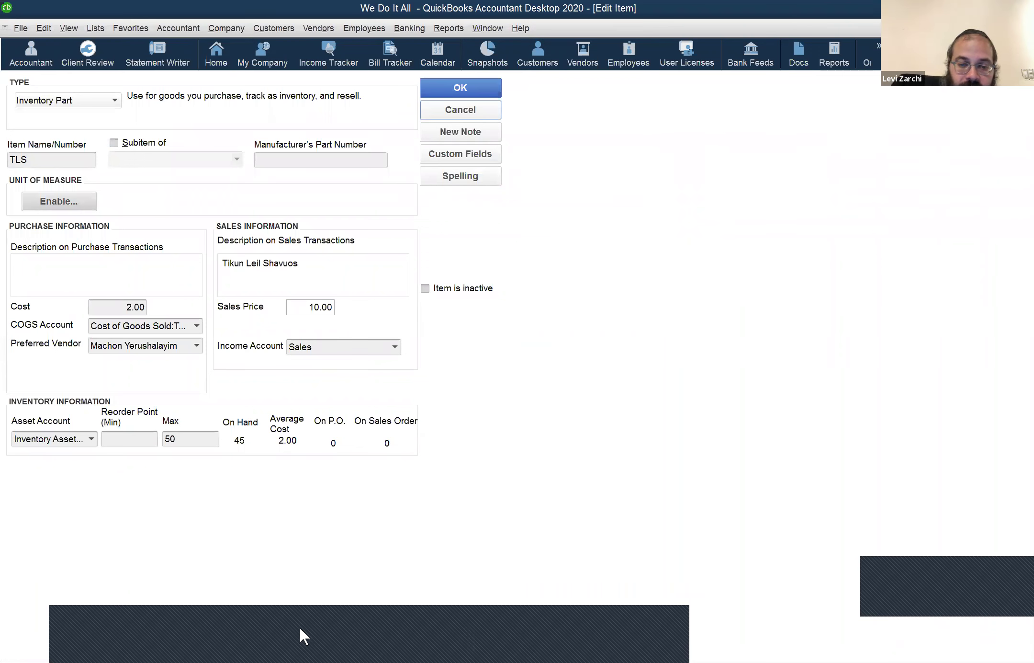
- Close the TLS item record and return to the preferences
{"action": "key", "text": "Return"}
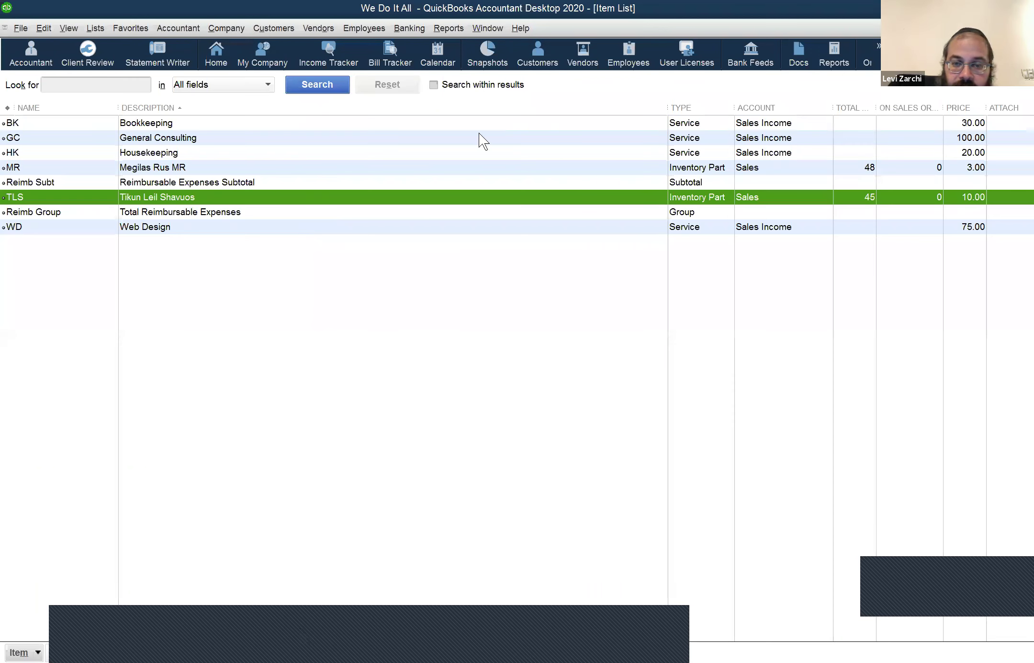
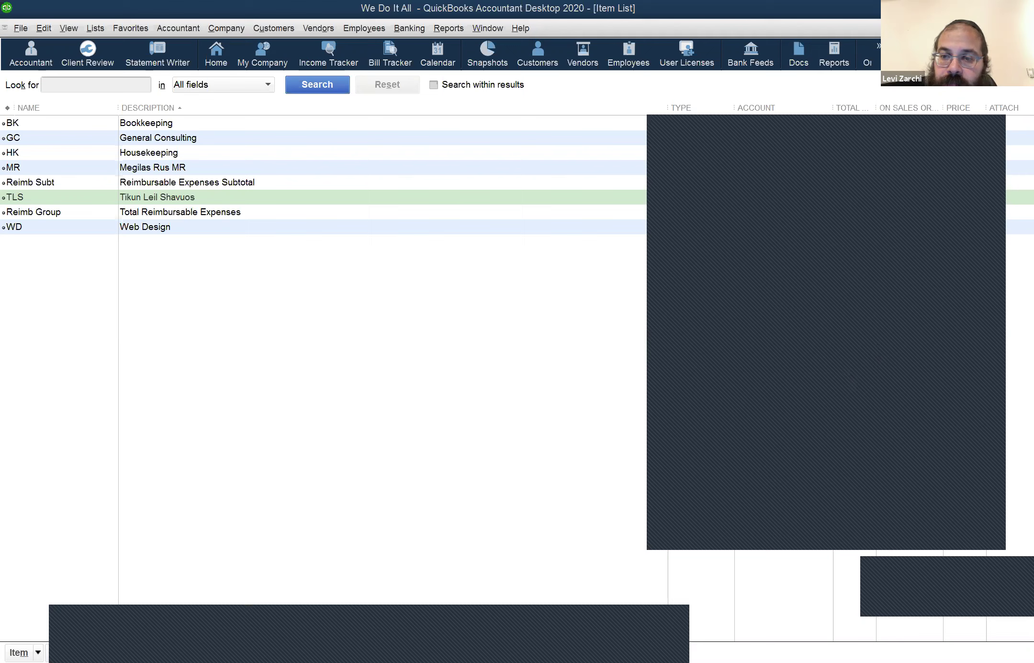
{"action": "left_click", "coordinate": [946, 252]}
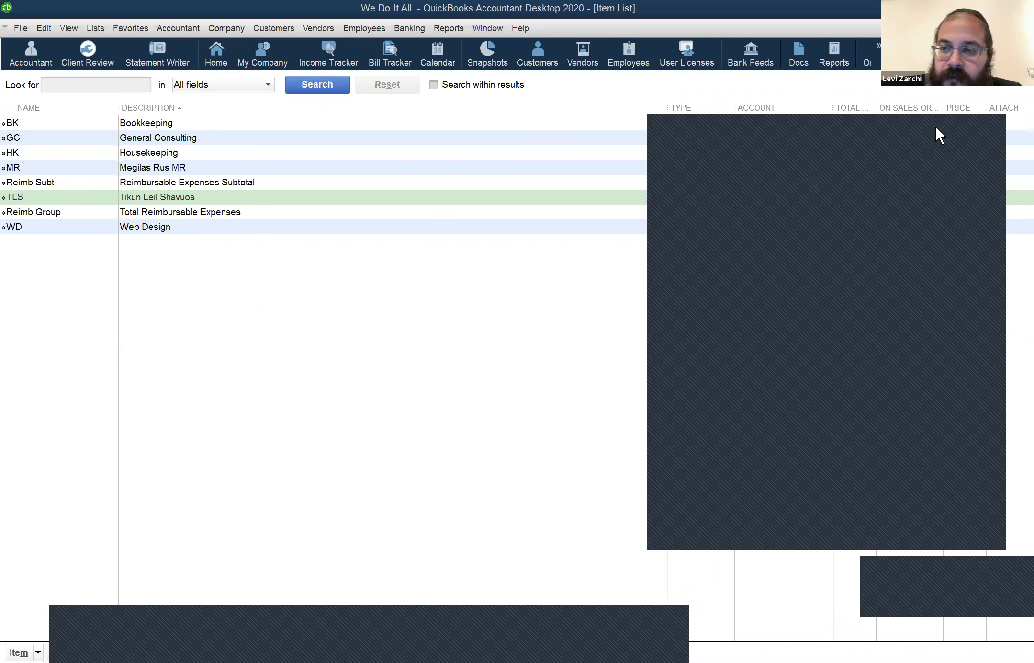
{"action": "left_click_drag", "start_coordinate": [550, 109], "coordinate": [609, 113]}
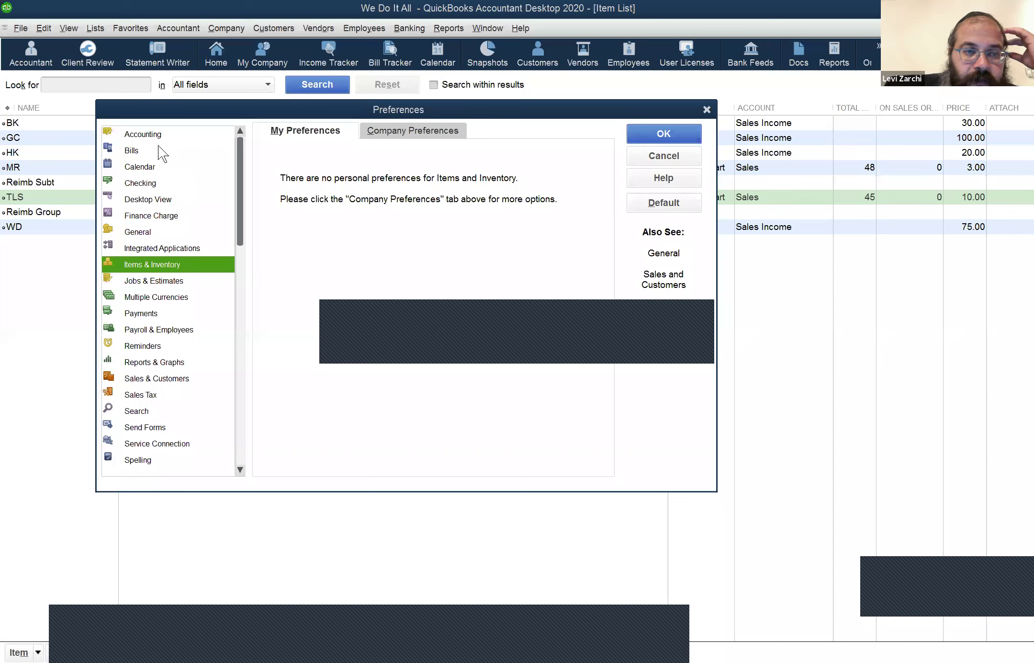
- Turn off the prompt to assign classes in the company Accounting preferences and save the change before opening the General preferences
{"action": "left_click", "coordinate": [404, 130]}
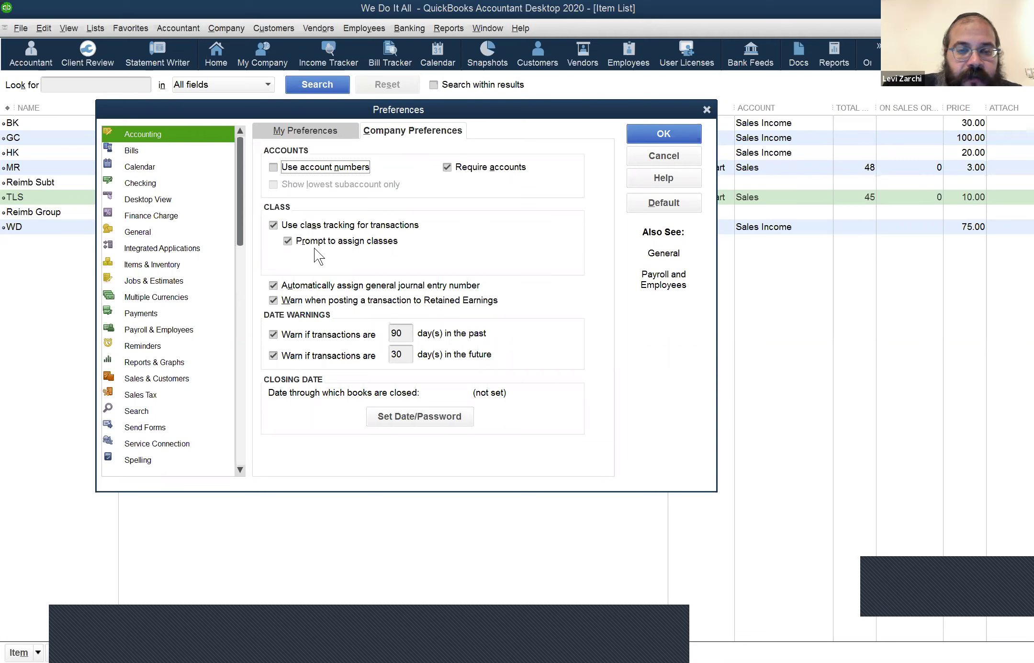
{"action": "left_click", "coordinate": [291, 237]}
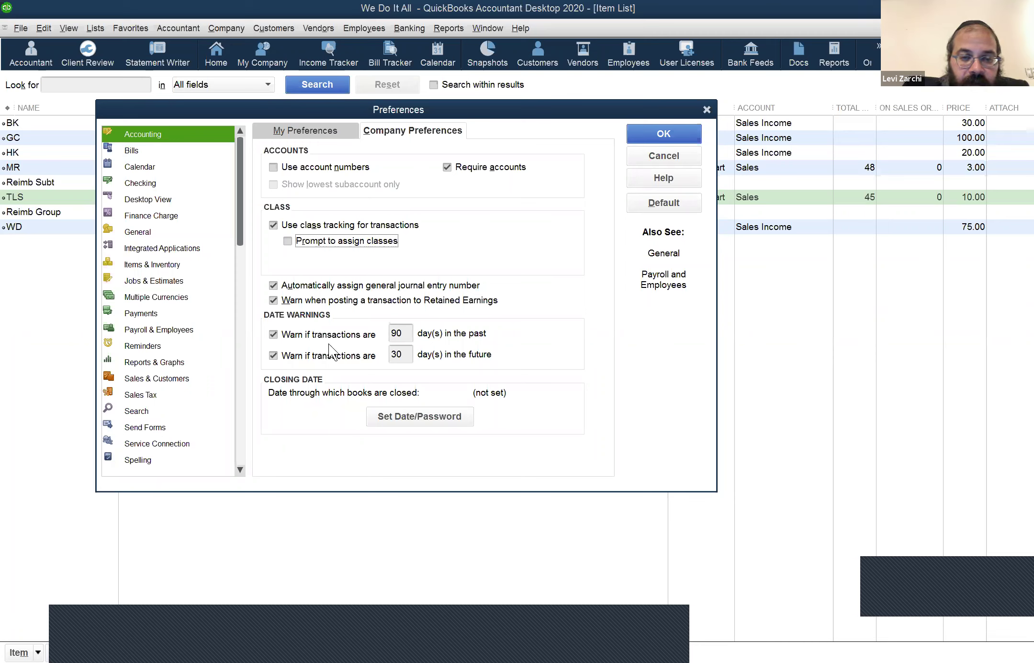
{"action": "left_click", "coordinate": [271, 332]}
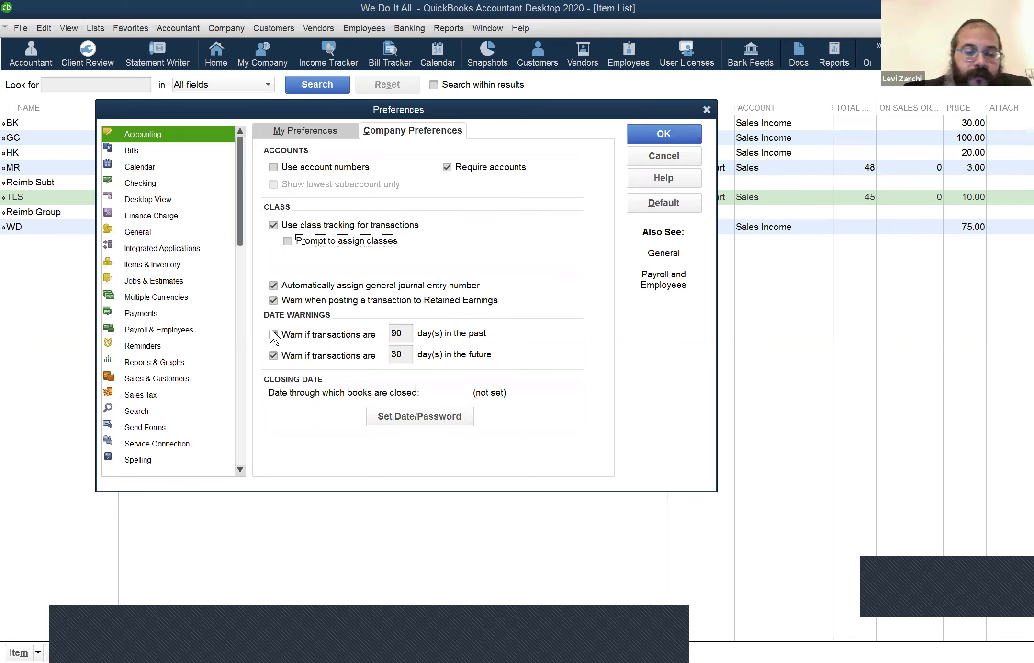
{"action": "left_click", "coordinate": [273, 334]}
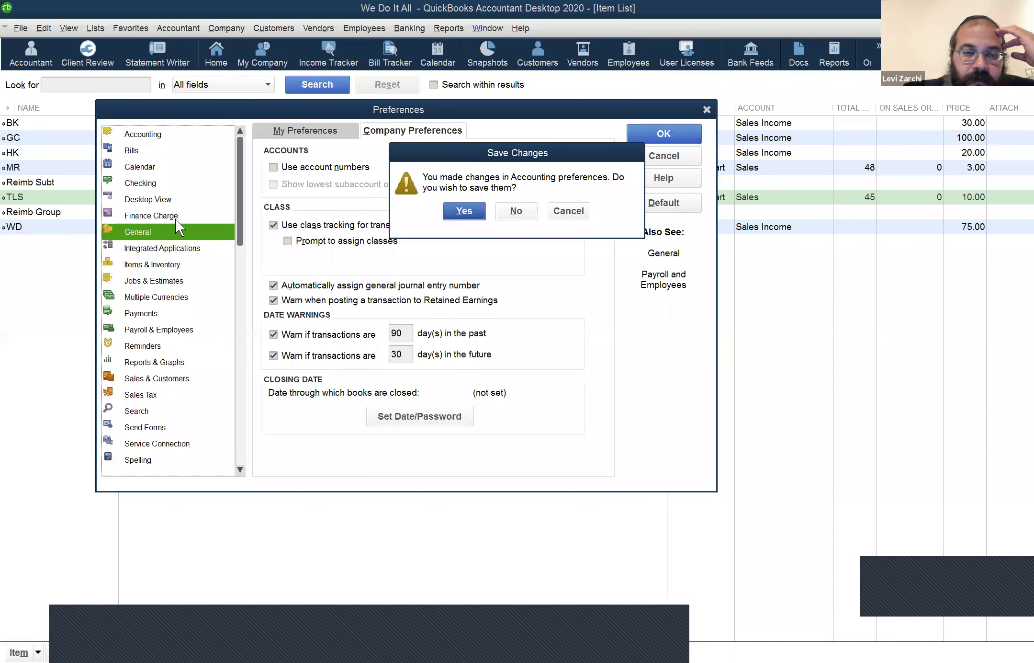
{"action": "key", "text": "Return"}
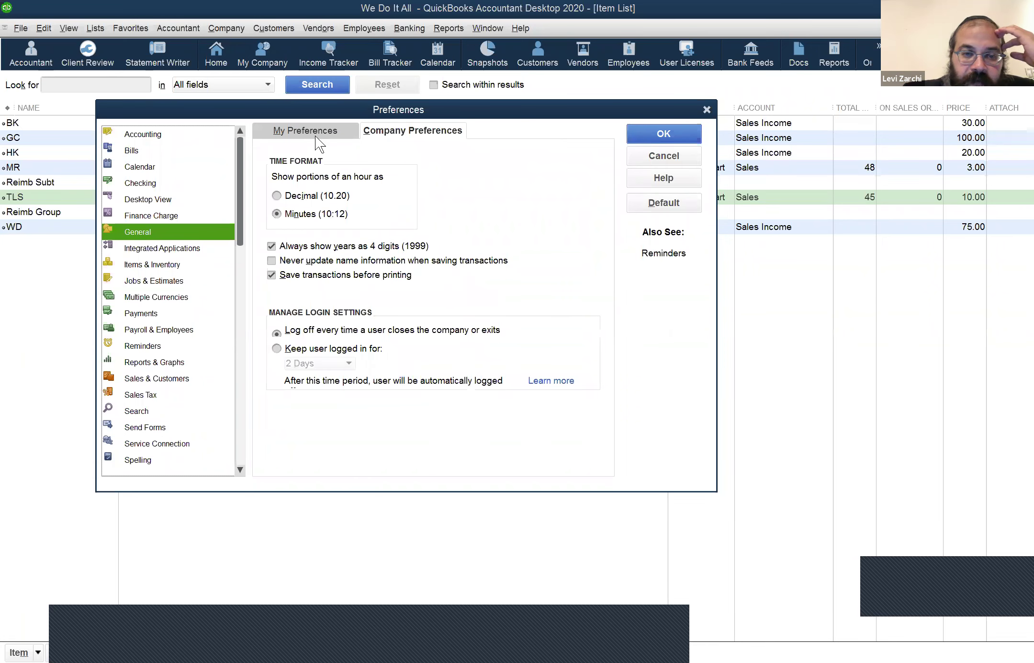
- Try pre-filling accounts for vendors based on past entries in the personal General preferences, discard it, view the company Bills preferences, and close the preferences
{"action": "left_click", "coordinate": [316, 136]}
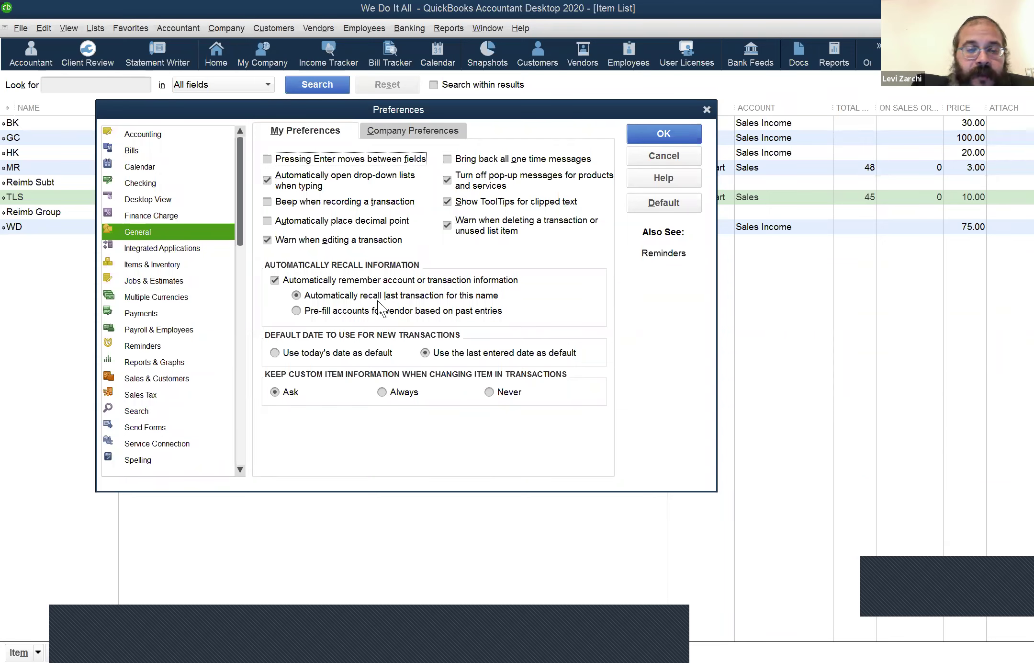
{"action": "left_click", "coordinate": [315, 316]}
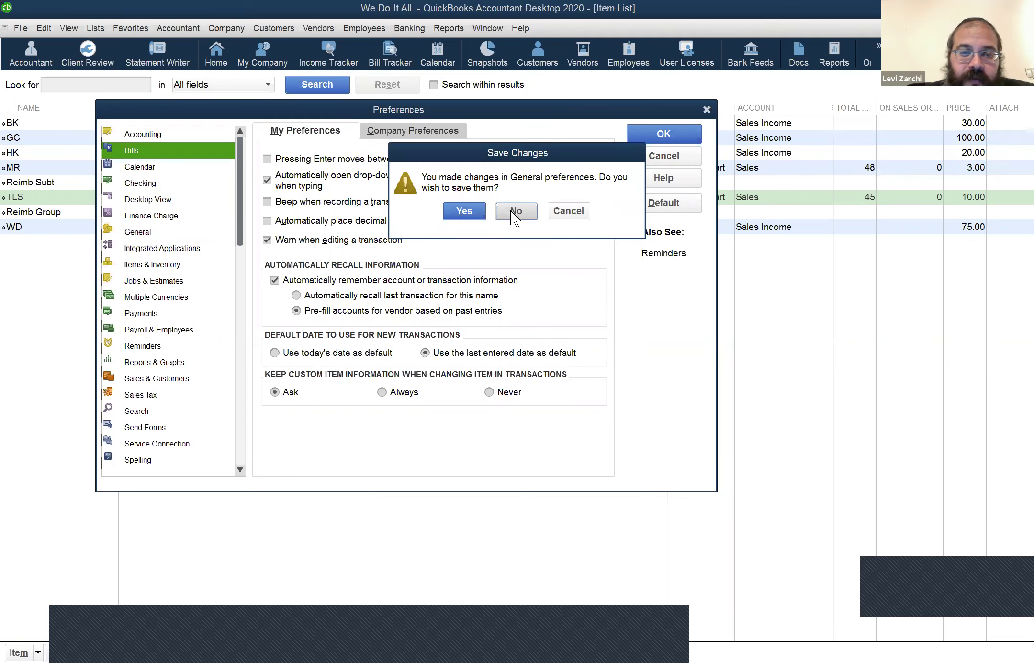
{"action": "key", "text": "Return"}
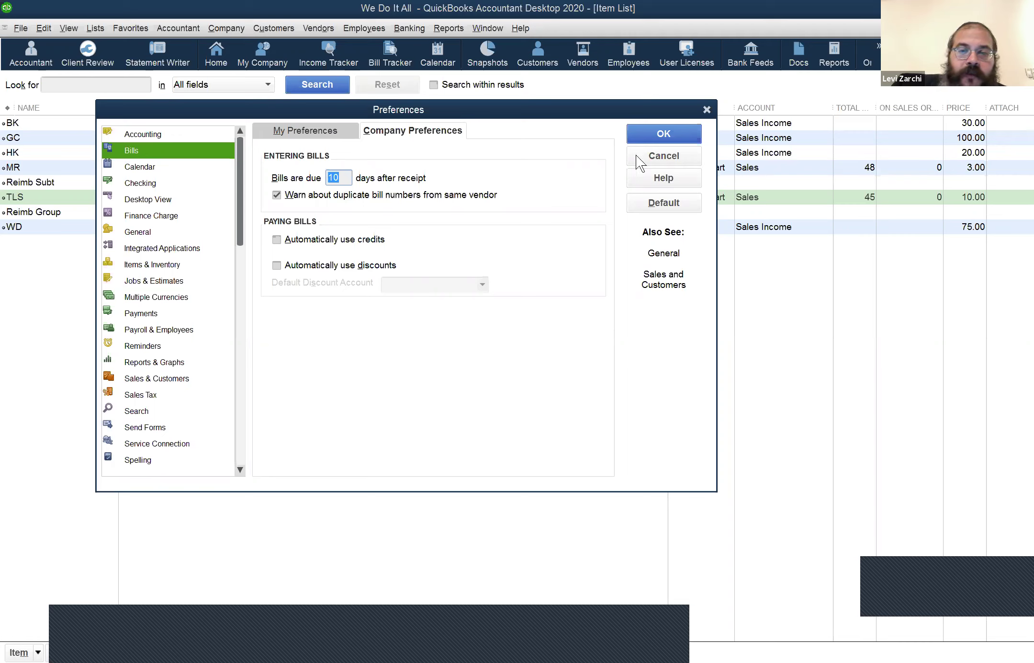
{"action": "key", "text": "Escape"}
- Open a blank vendor bill, view the available payment terms, and leave the bill without entering anything
{"action": "left_click", "coordinate": [251, 21]}
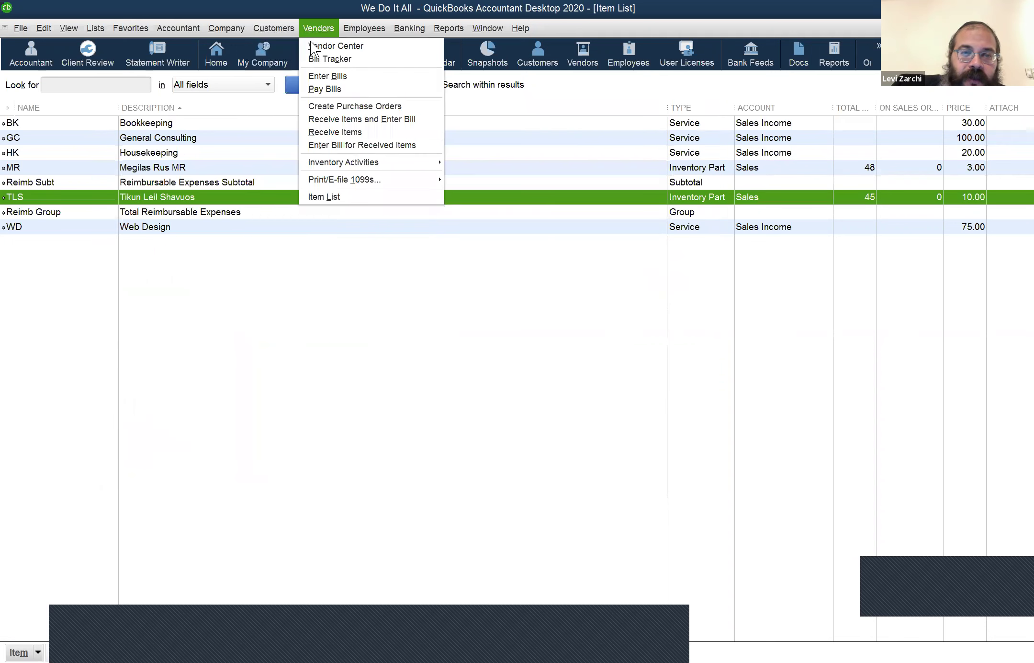
{"action": "left_click", "coordinate": [327, 75]}
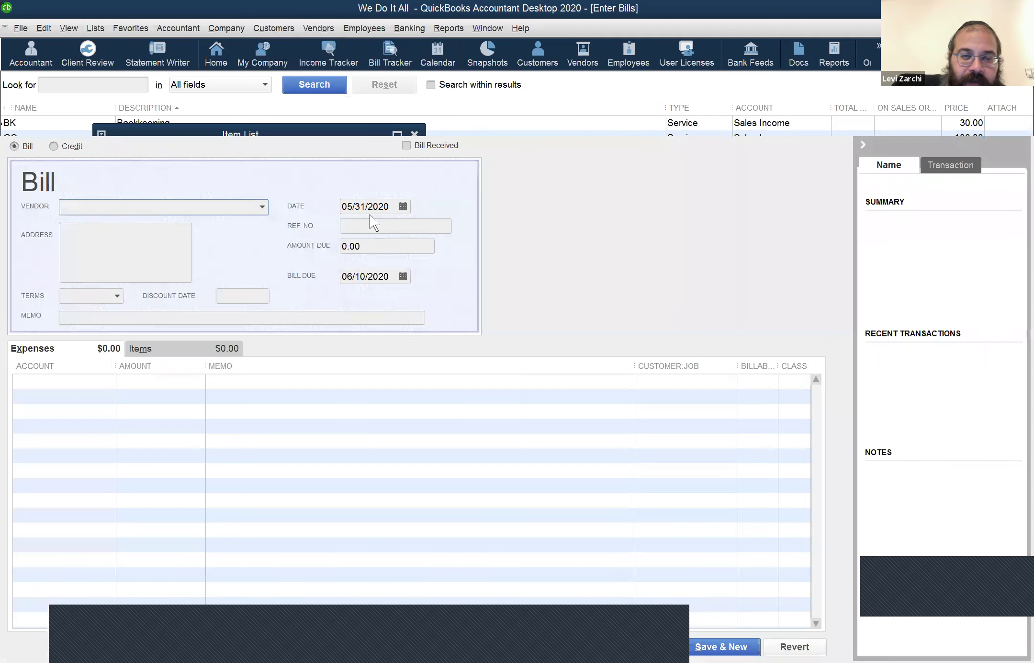
{"action": "left_click", "coordinate": [368, 223]}
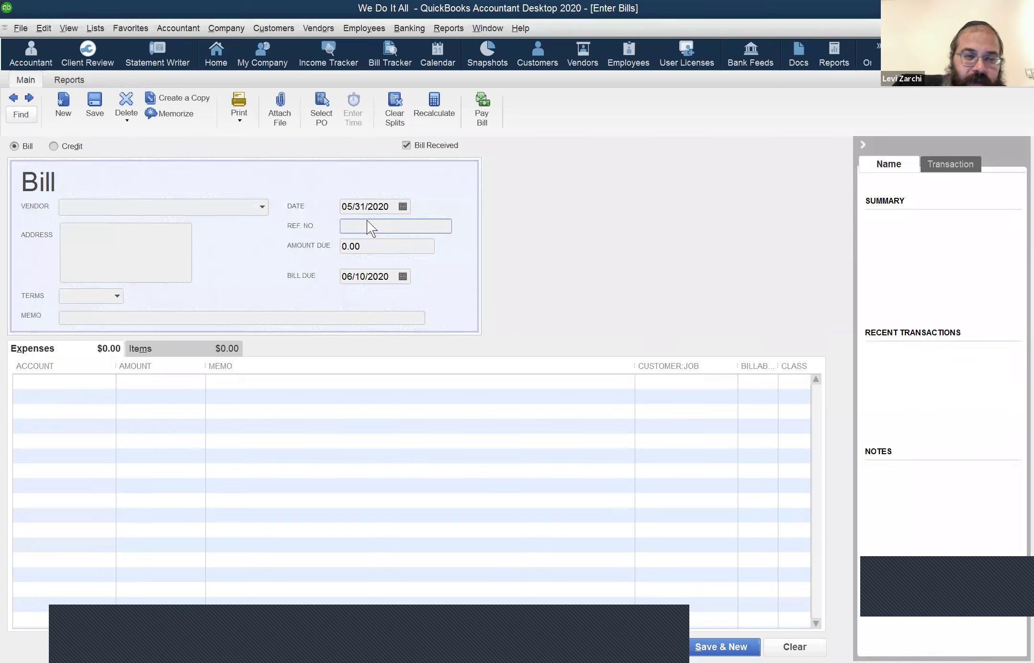
{"action": "left_click", "coordinate": [118, 296]}
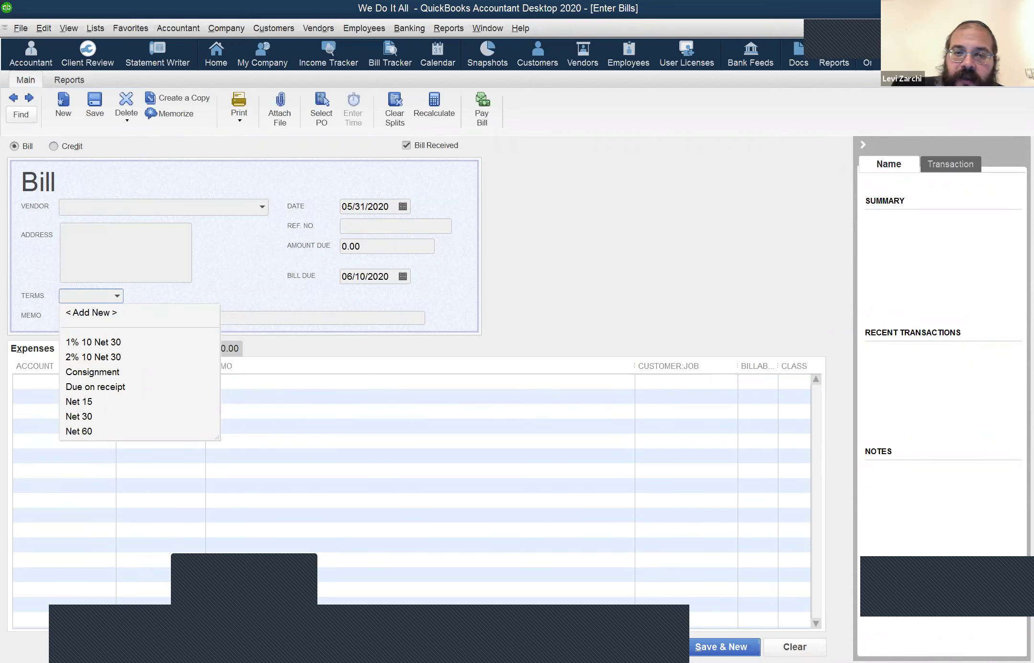
{"action": "left_click", "coordinate": [860, 28]}
{"action": "left_click", "coordinate": [445, 117]}
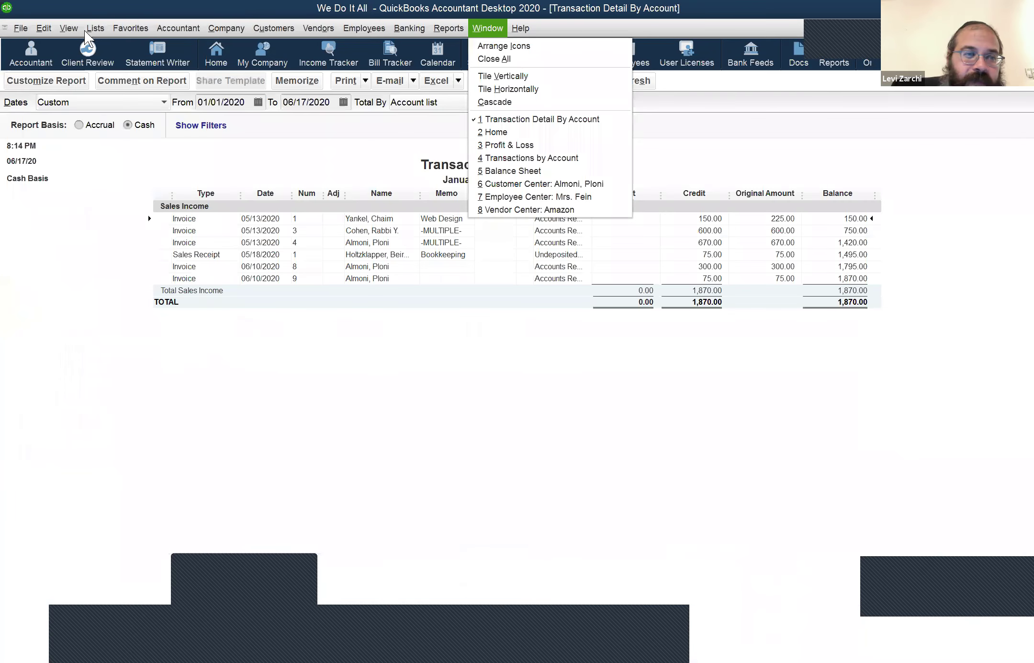
- Review the company Bills preferences for entering and paying bills, and close the preferences without changes
{"action": "mouse_move", "coordinate": [91, 28]}
{"action": "key", "text": "Left"}
{"action": "key", "text": "Left"}
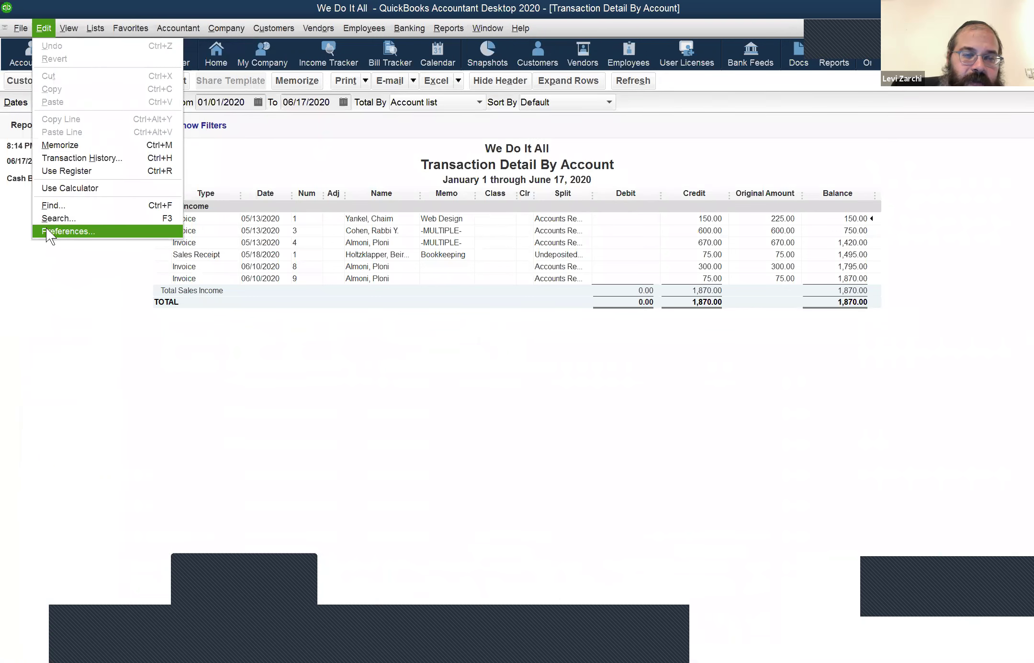
{"action": "key", "text": "Return"}
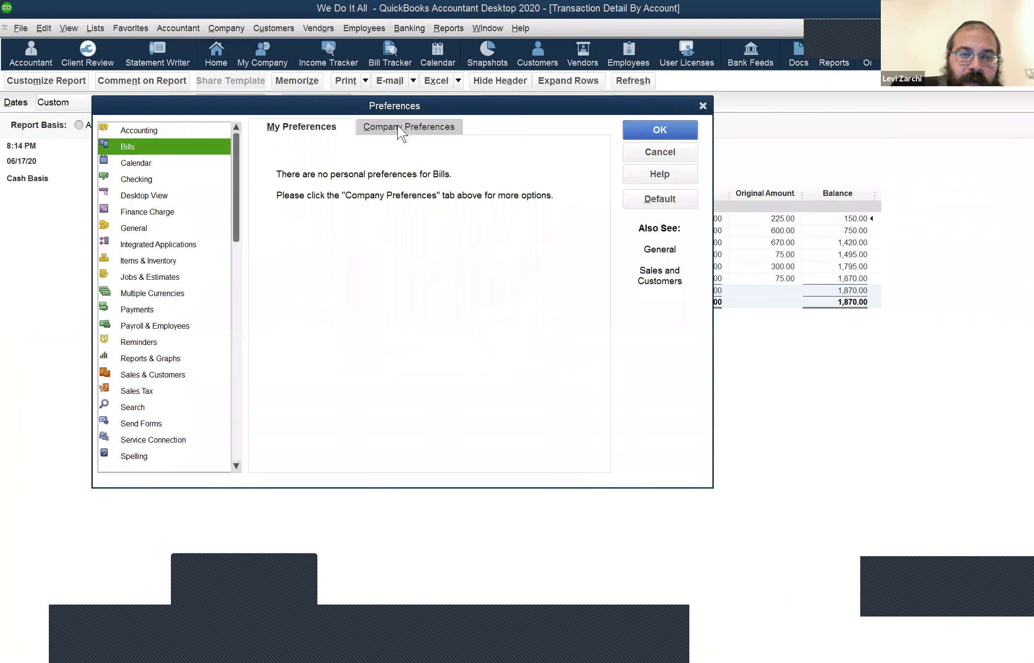
{"action": "left_click", "coordinate": [397, 125]}
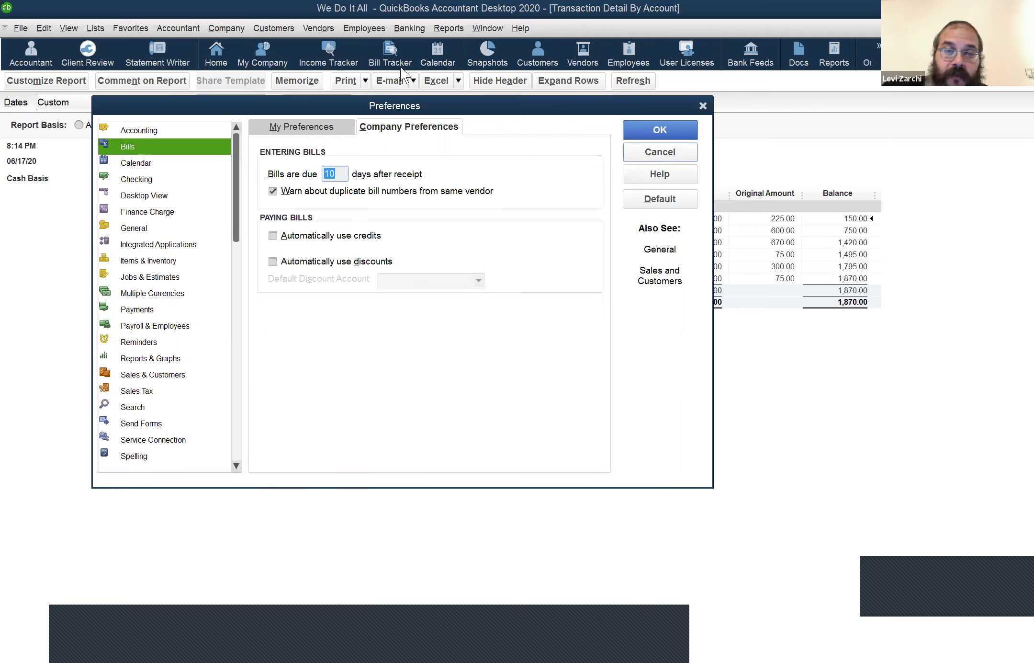
{"action": "key", "text": "Escape"}
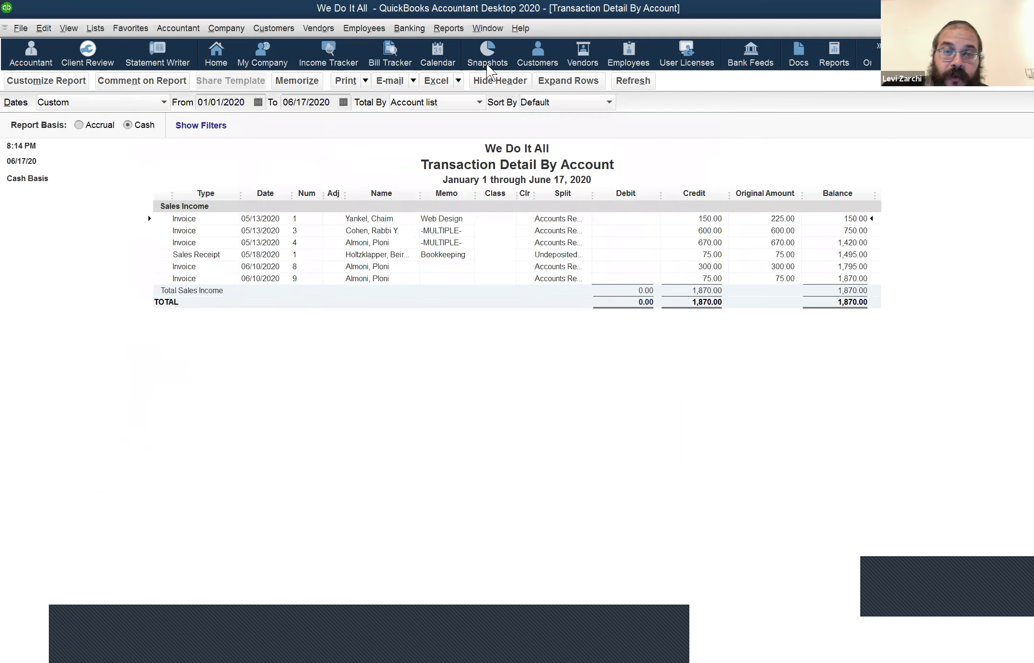
- Start a bill for Con Edison from the Vendor Center, switch it to a credit, and leave it without recording
{"action": "left_click", "coordinate": [583, 63]}
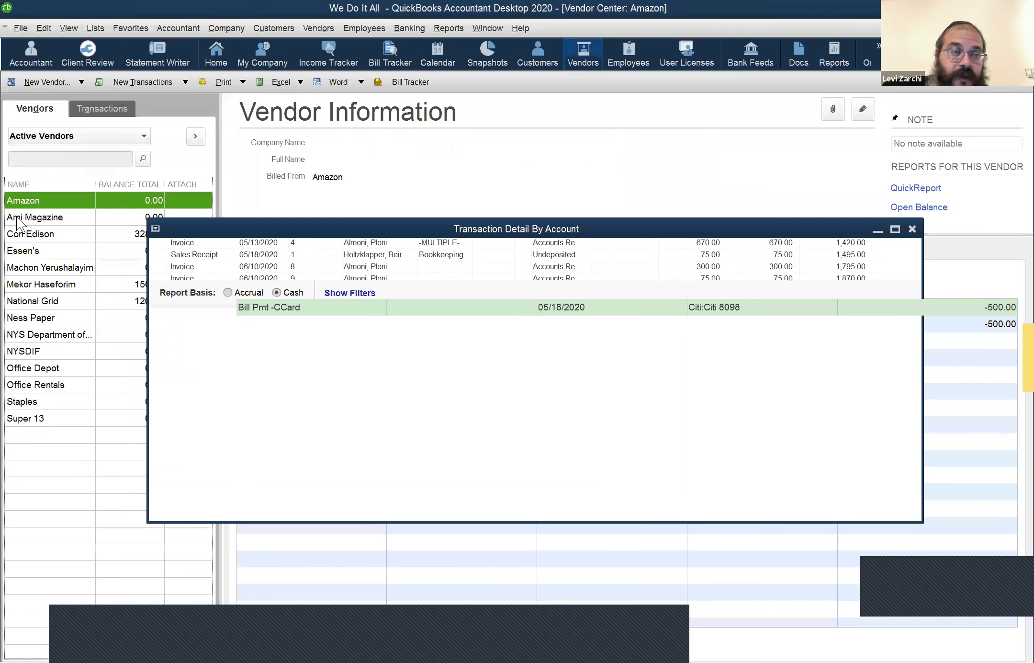
{"action": "left_click", "coordinate": [37, 237]}
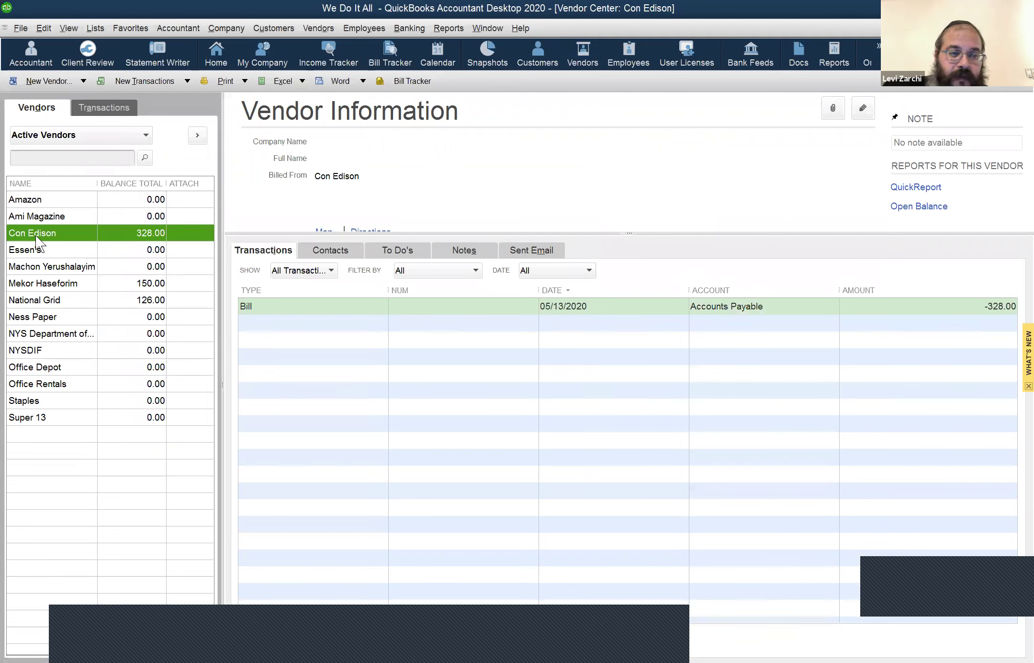
{"action": "right_click", "coordinate": [36, 235]}
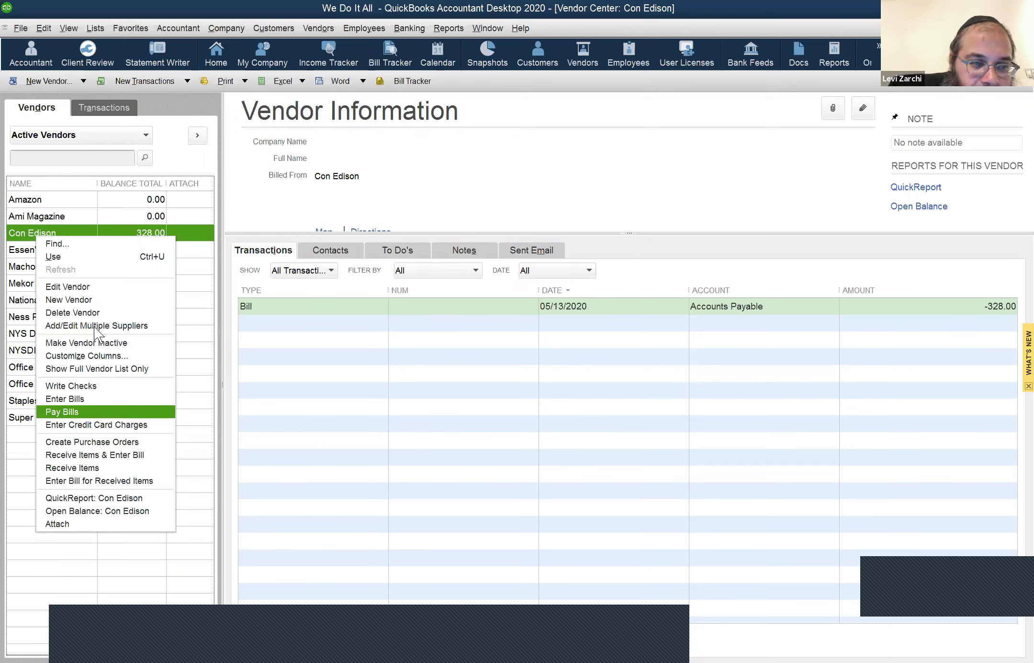
{"action": "left_click", "coordinate": [95, 401]}
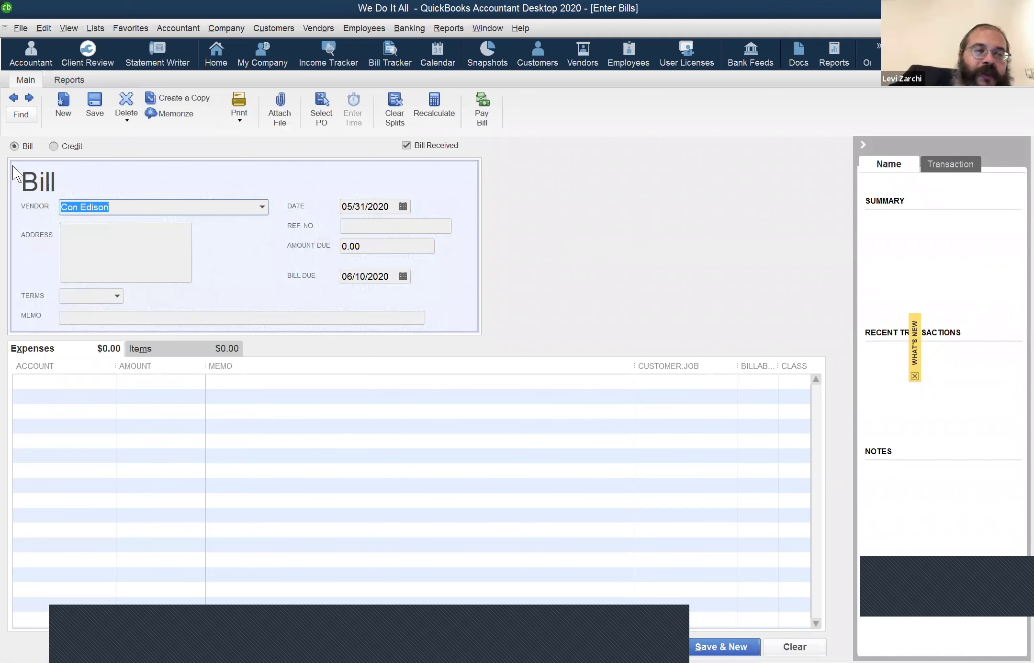
{"action": "left_click", "coordinate": [60, 144]}
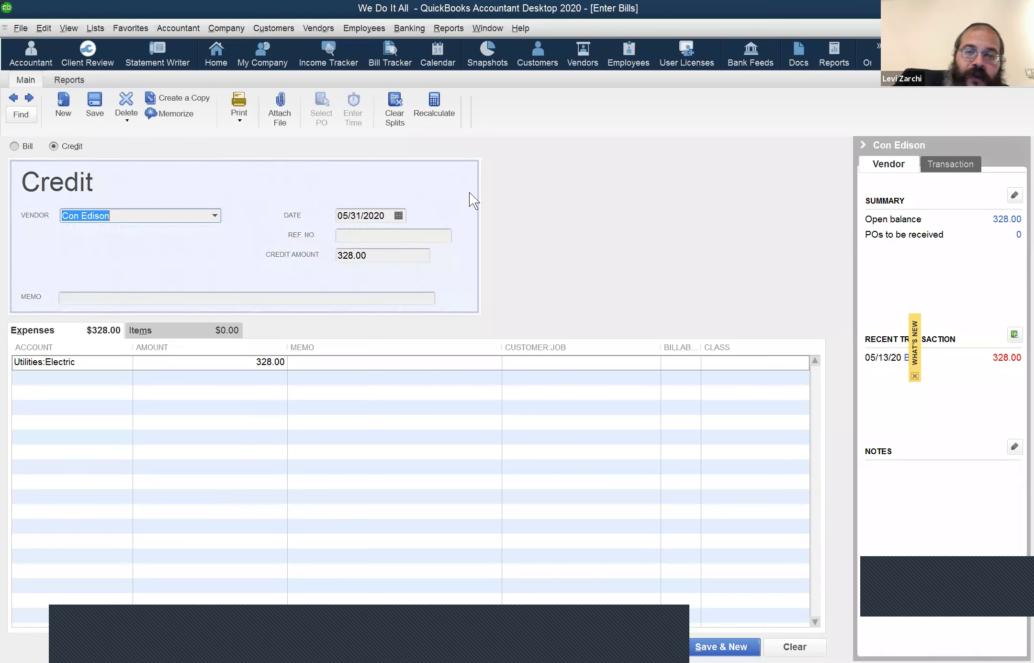
{"action": "key", "text": "Escape"}
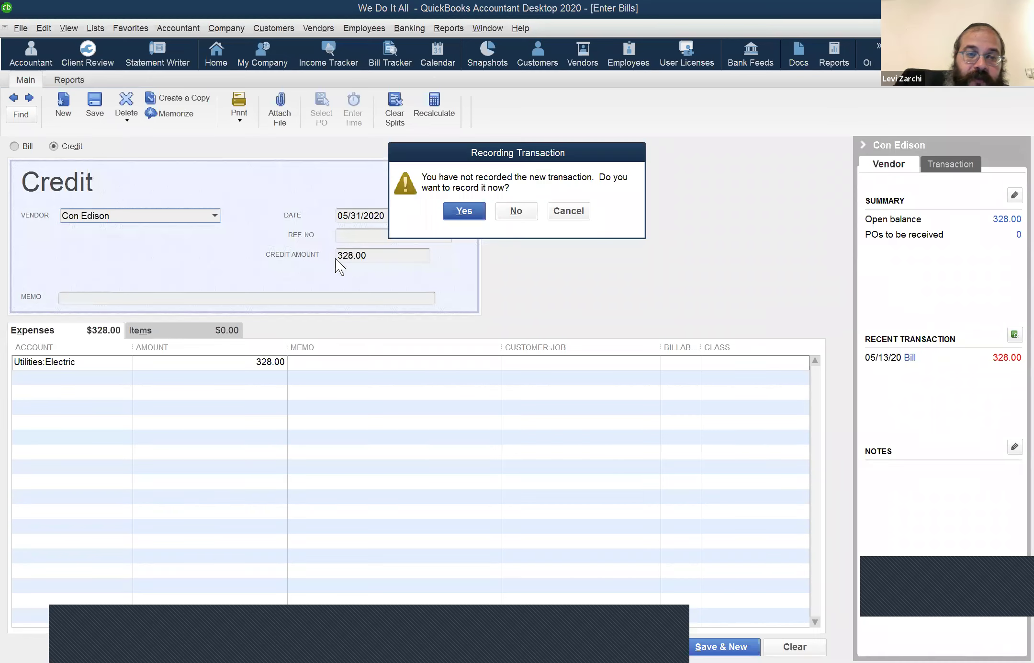
{"action": "key", "text": "n"}
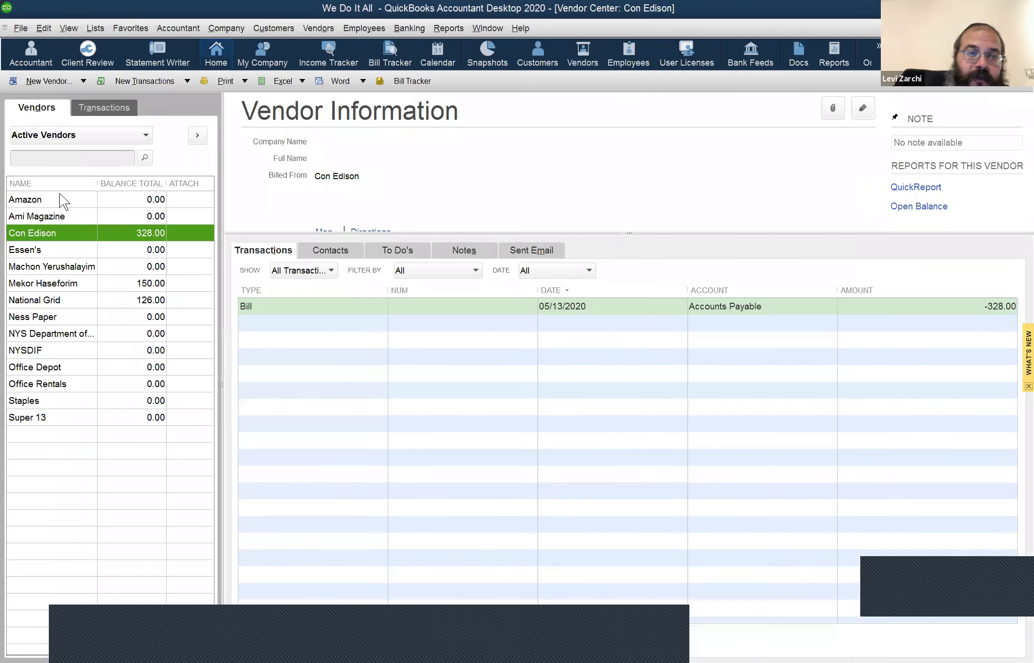
- Reopen the preferences from the Vendor Center and check both the company and personal preferences for Bills
{"action": "key", "text": "alt+v"}
{"action": "key", "text": "Left"}
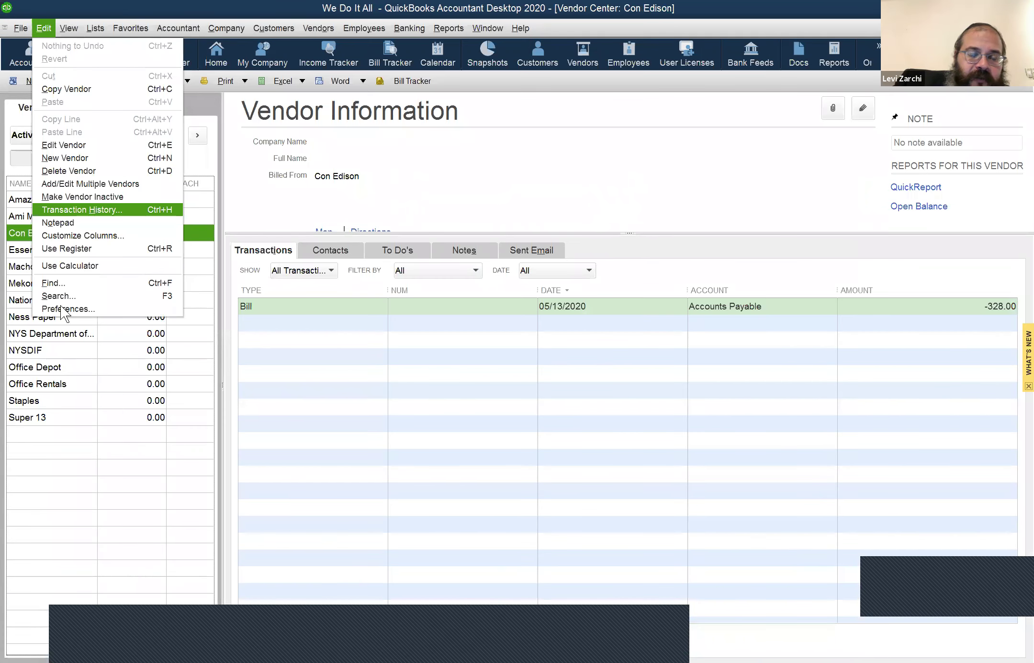
{"action": "key", "text": "Escape"}
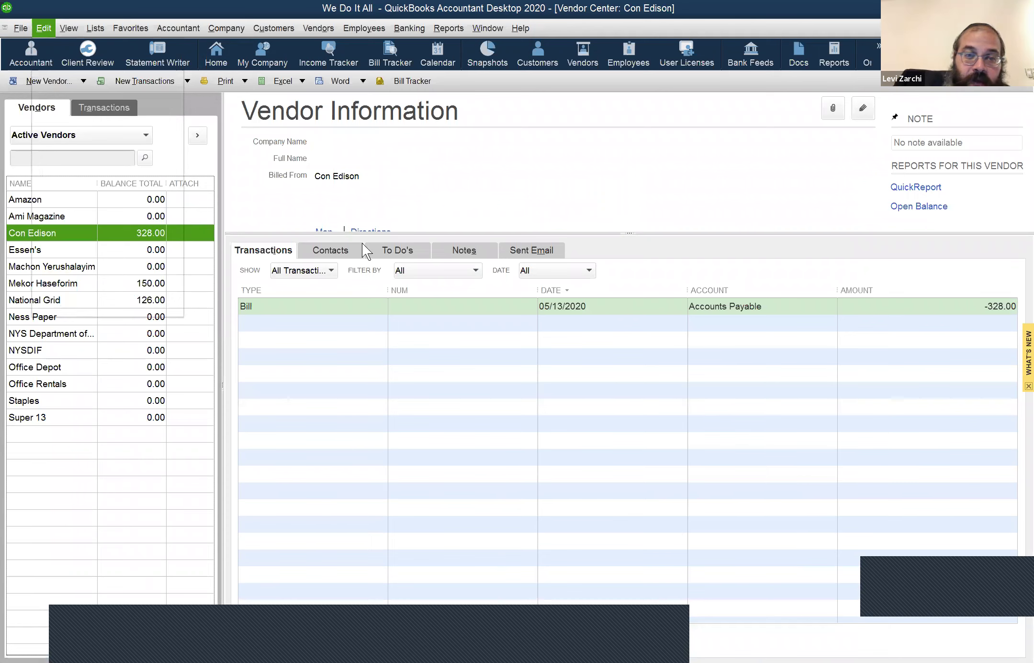
{"action": "key", "text": "Down"}
{"action": "key", "text": "r"}
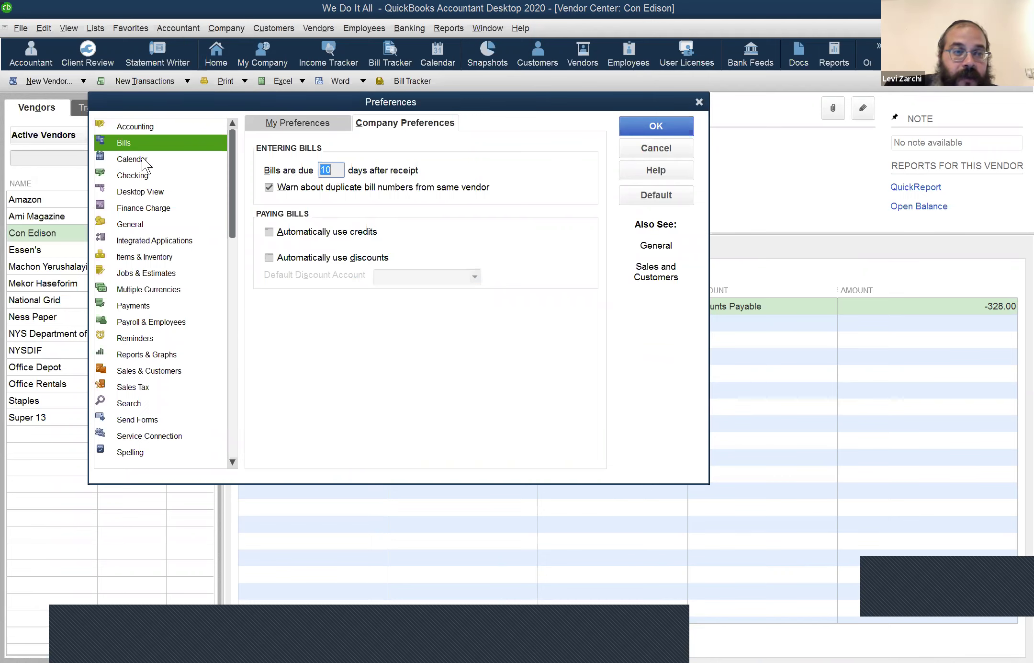
{"action": "key", "text": "alt+m"}
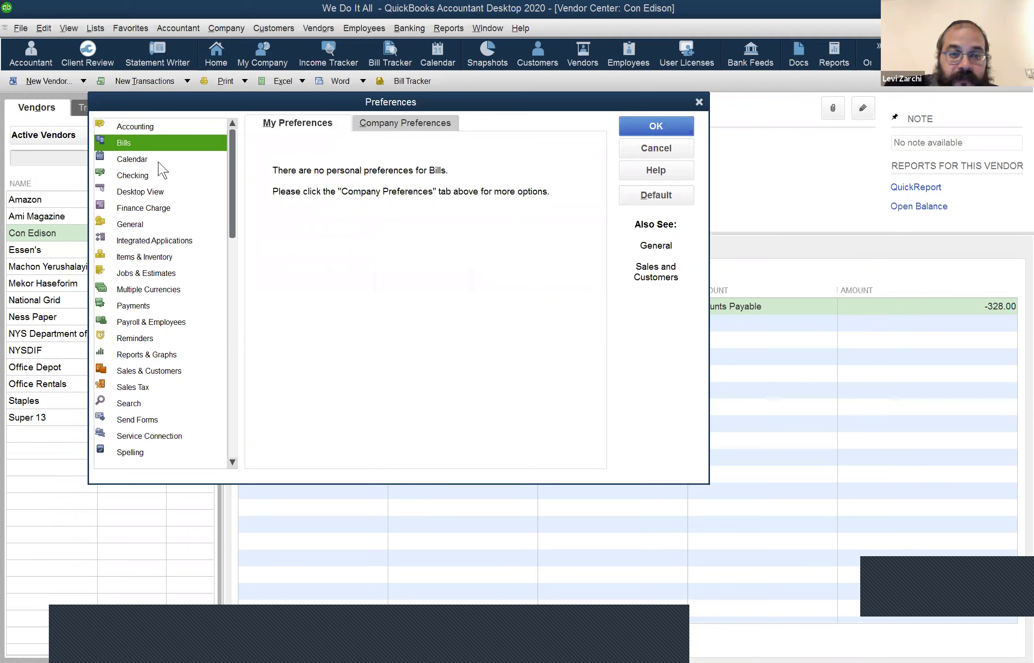
- In the personal Checking preferences, try Chase as the default Write Checks account and toggle the Pay Sales Tax default, leaving both options cleared
{"action": "left_click", "coordinate": [158, 162]}
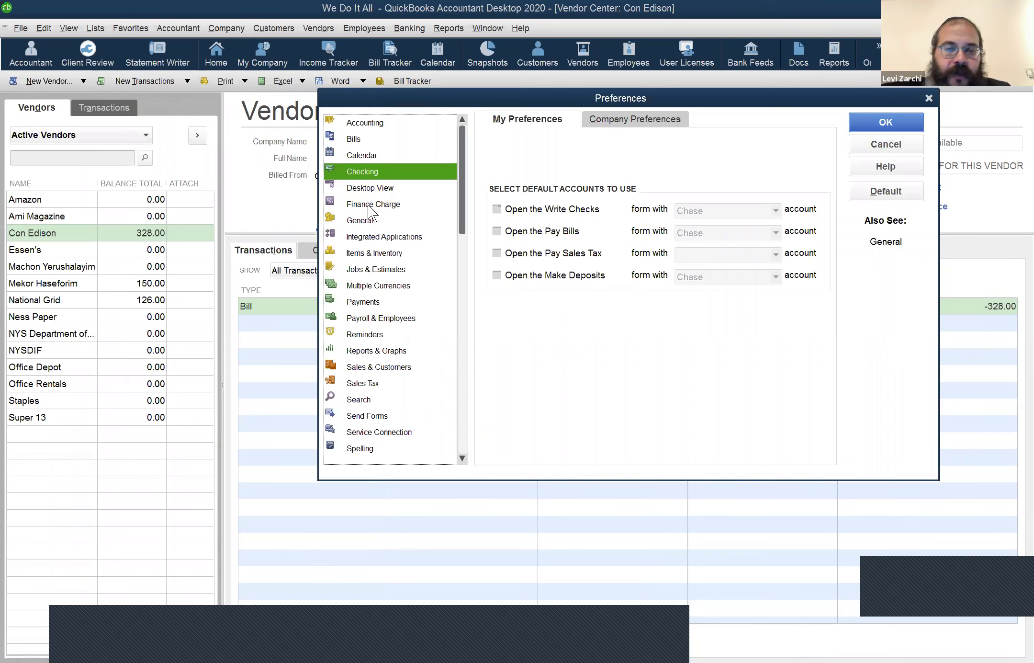
{"action": "left_click", "coordinate": [496, 209]}
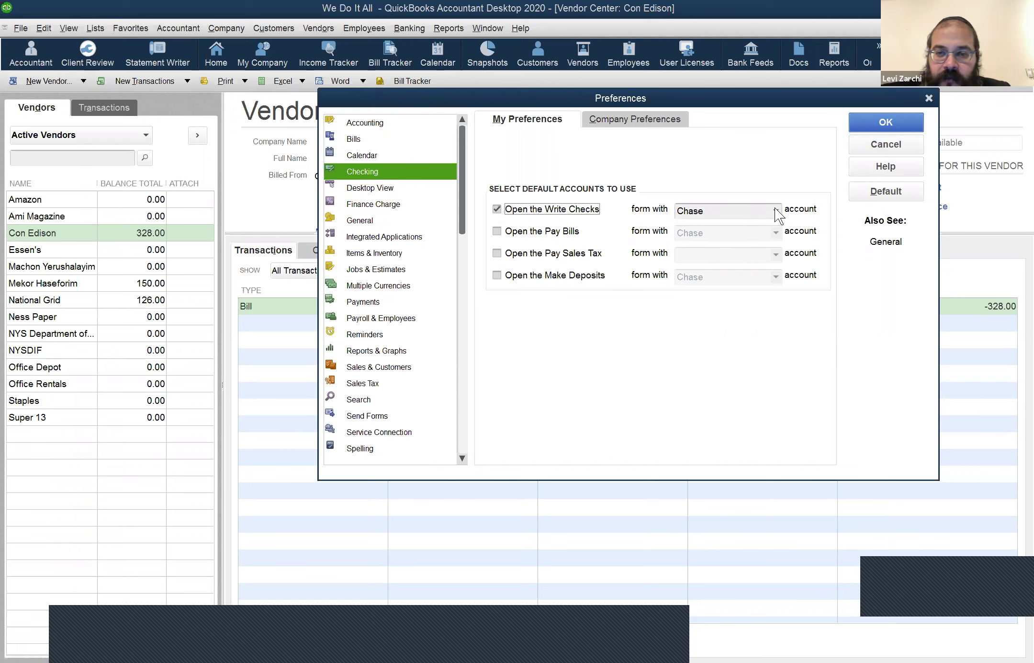
{"action": "left_click", "coordinate": [742, 208]}
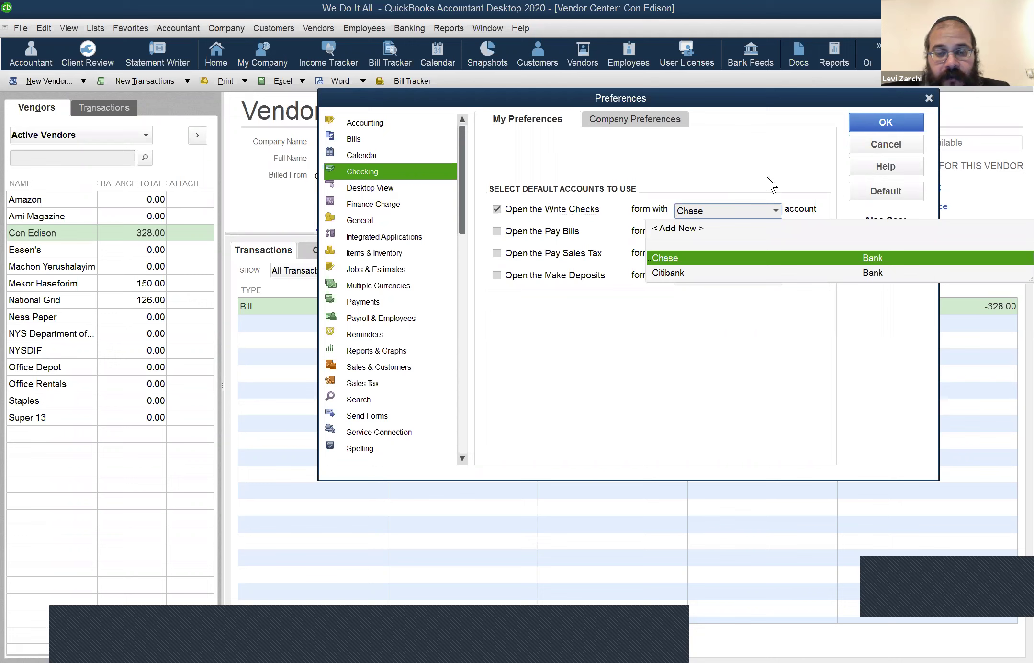
{"action": "left_click", "coordinate": [655, 211]}
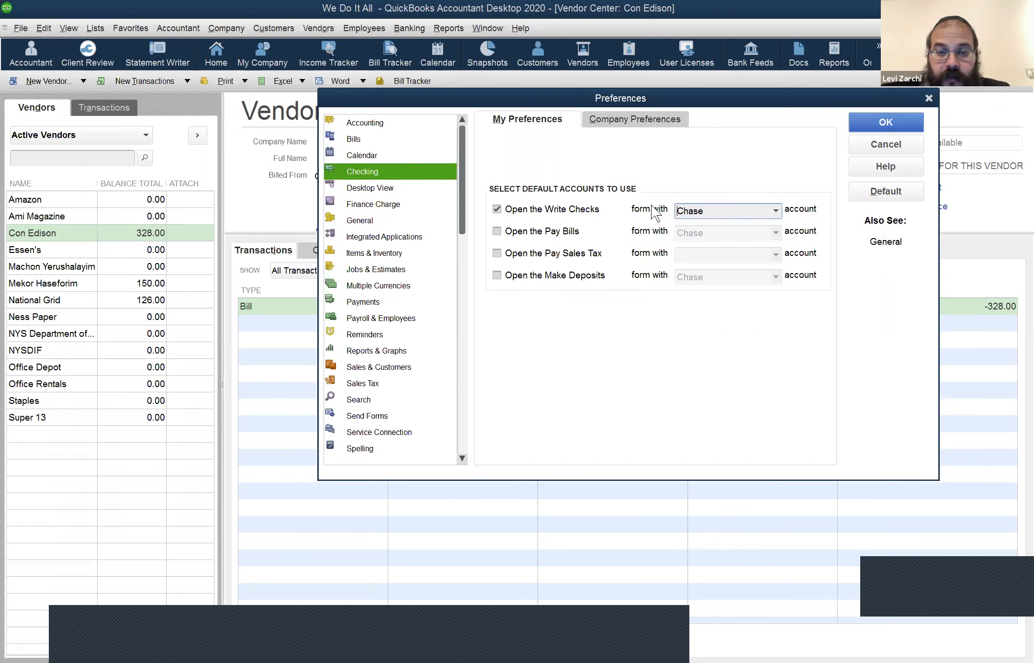
{"action": "left_click", "coordinate": [496, 209]}
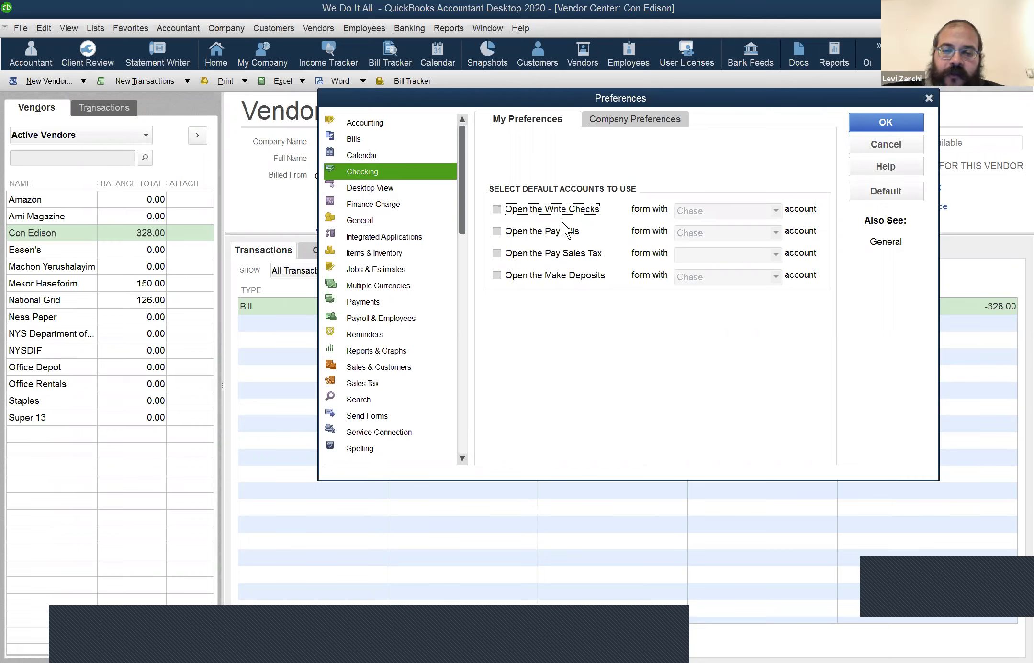
{"action": "left_click", "coordinate": [498, 254]}
{"action": "left_click", "coordinate": [497, 252]}
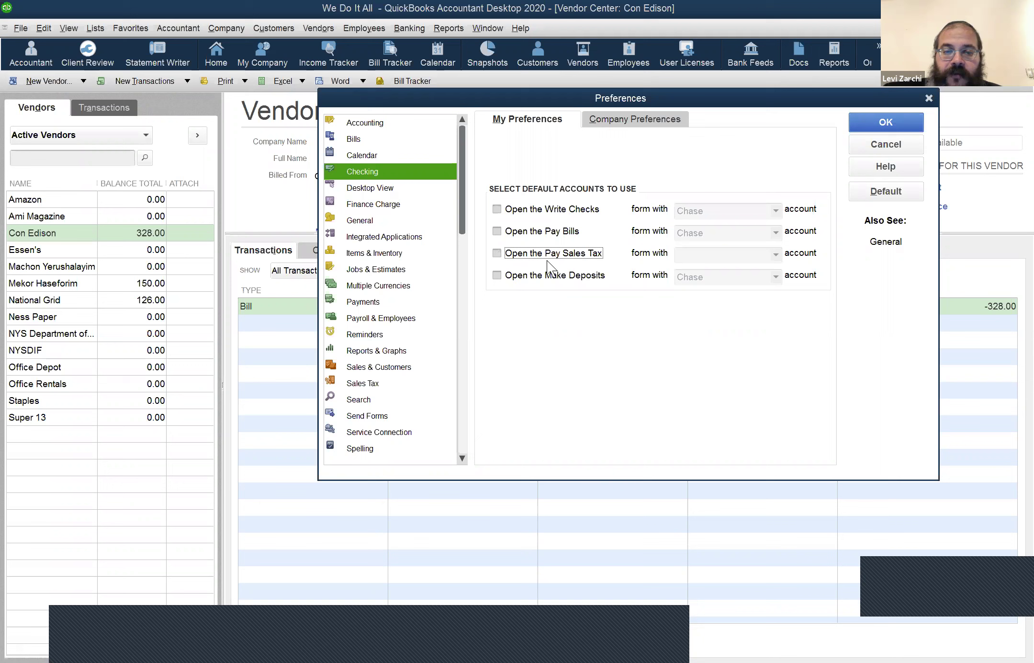
- Review the company Checking preferences, including default accounts and bank feeds mode, and close the preferences without changes
{"action": "left_click", "coordinate": [604, 130]}
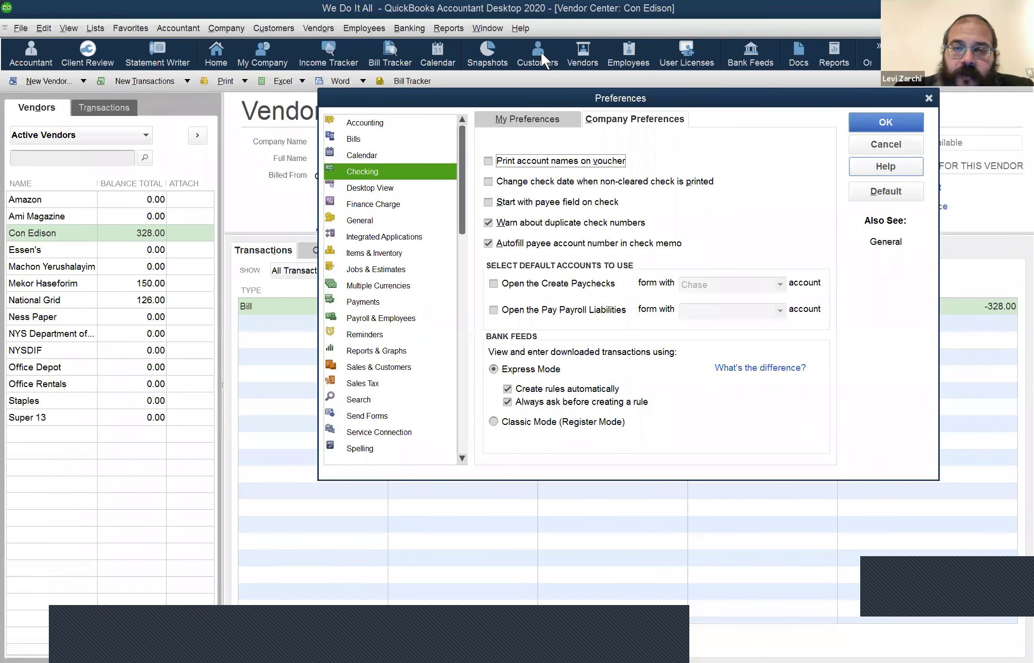
{"action": "key", "text": "Escape"}
- Open the Chase account register and select the 05/18/2020 check to Super 13
{"action": "left_click", "coordinate": [480, 29]}
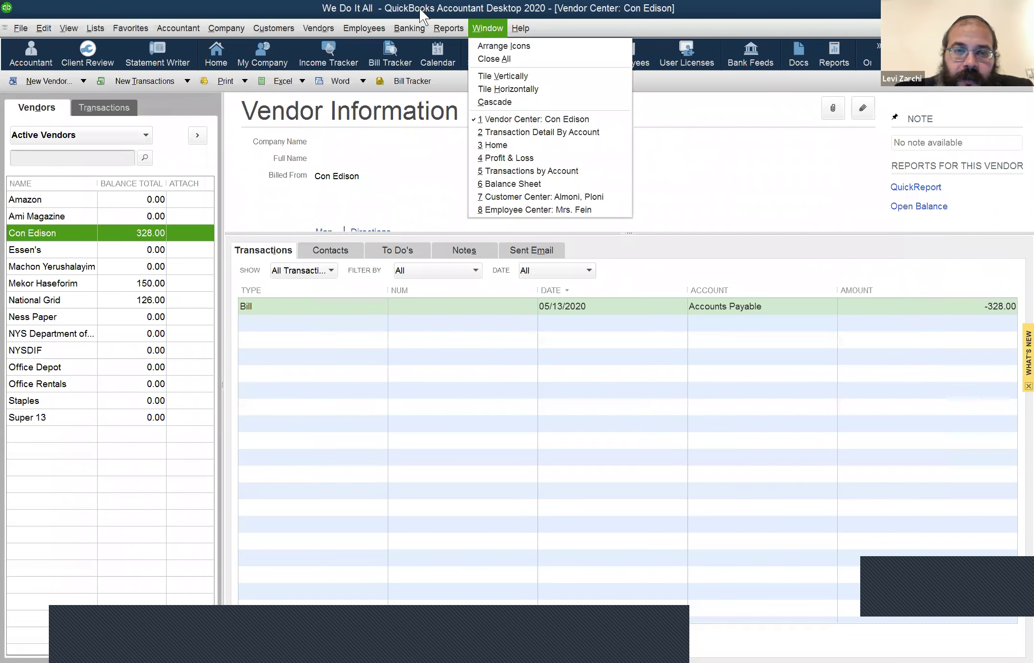
{"action": "left_click", "coordinate": [432, 16]}
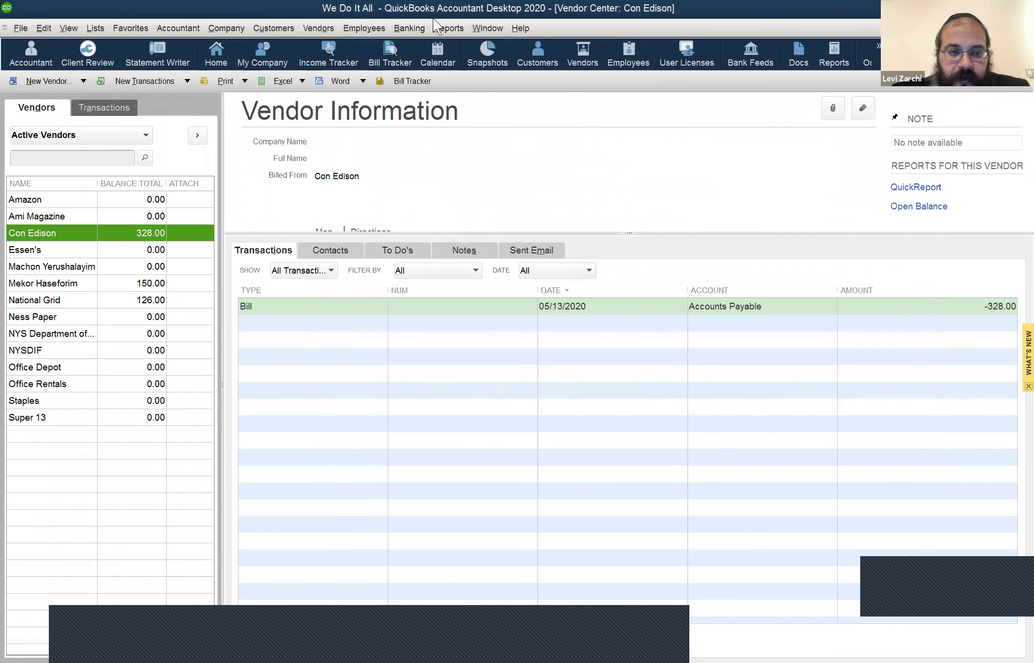
{"action": "key", "text": "ctrl+r"}
{"action": "left_click", "coordinate": [73, 56]}
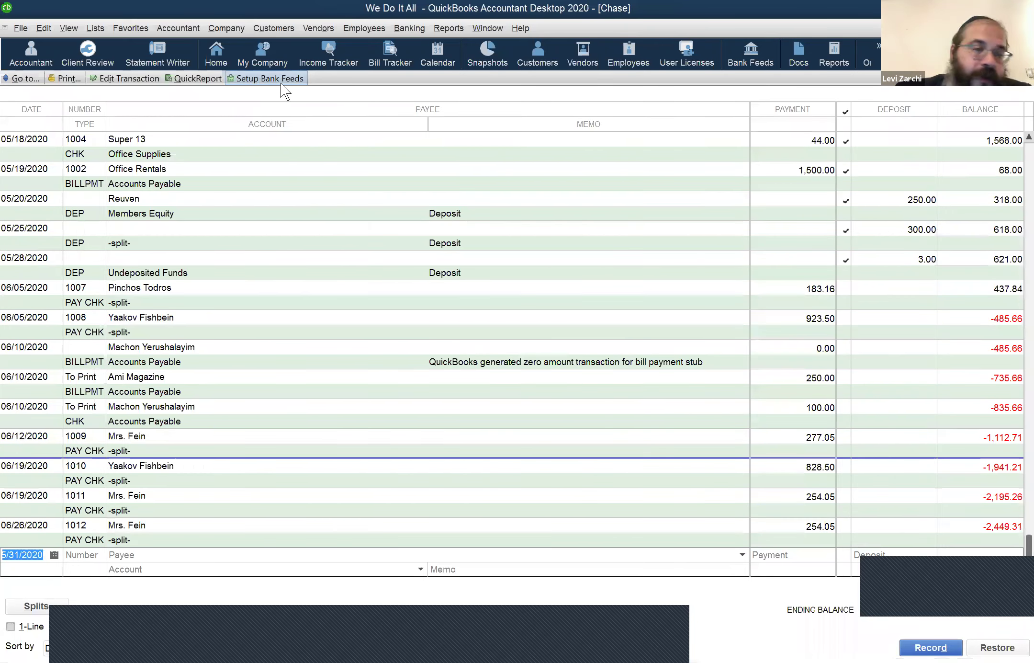
{"action": "left_click", "coordinate": [269, 148]}
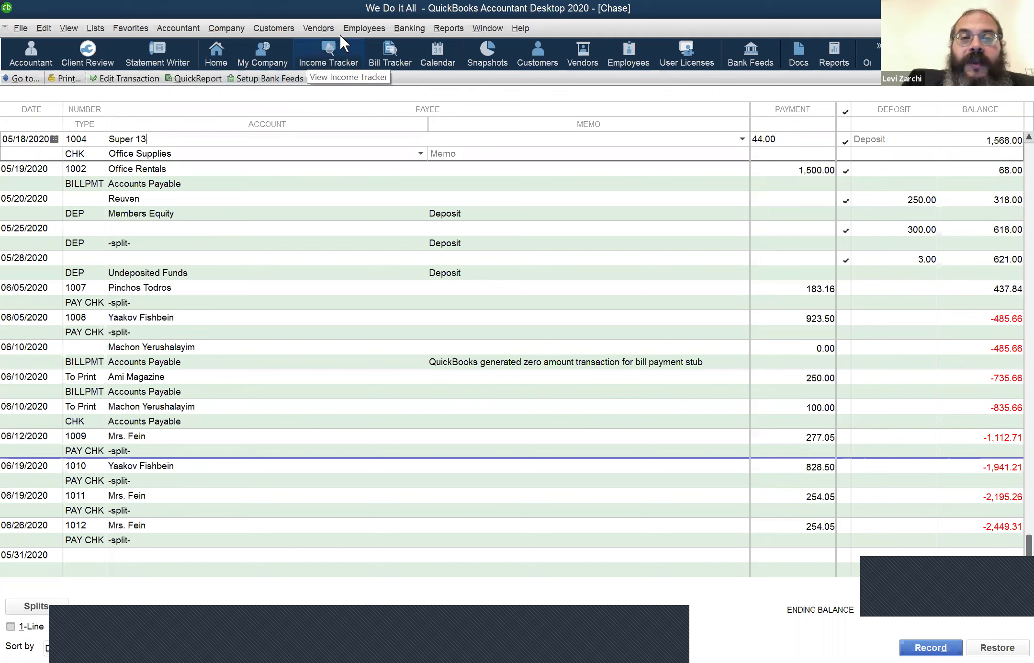
- View the file types that the company file utilities can import, including Web Connect files
{"action": "key", "text": "alt+m"}
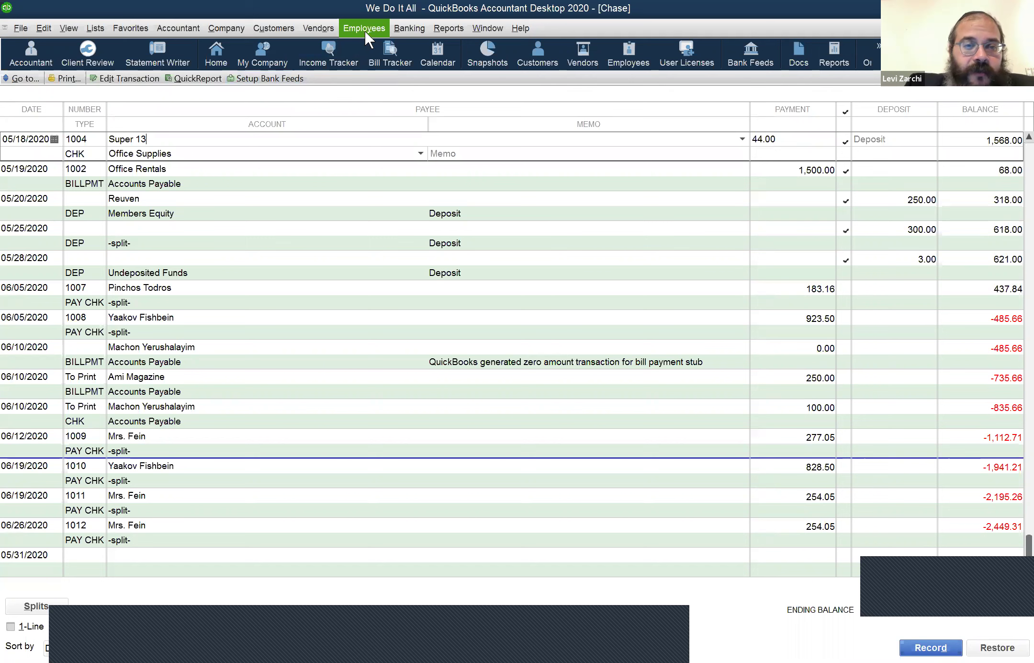
{"action": "key", "text": "alt+c"}
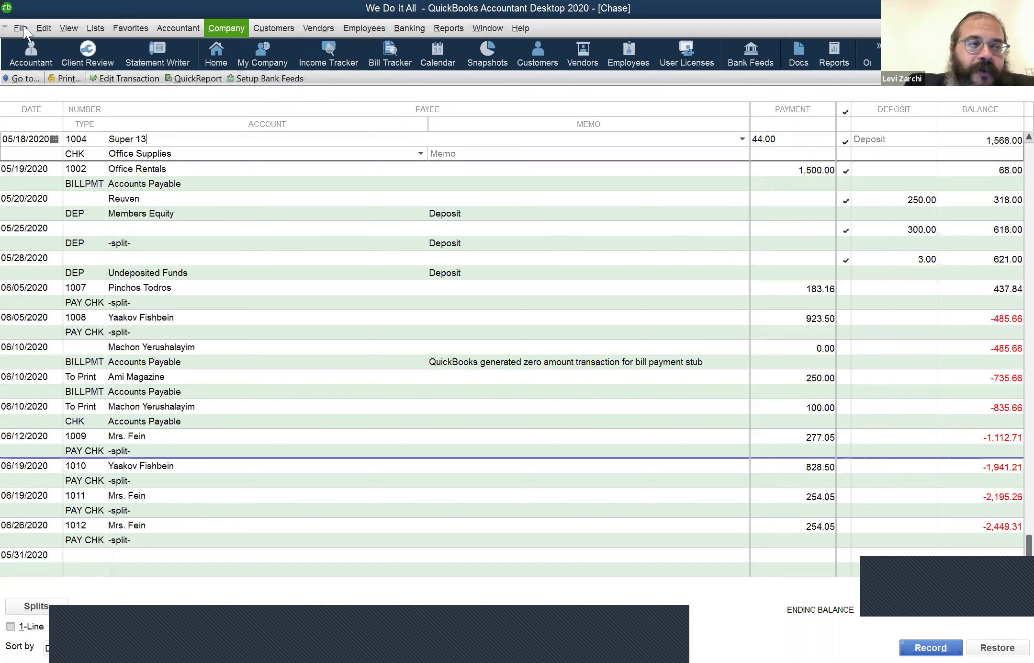
{"action": "left_click", "coordinate": [23, 27]}
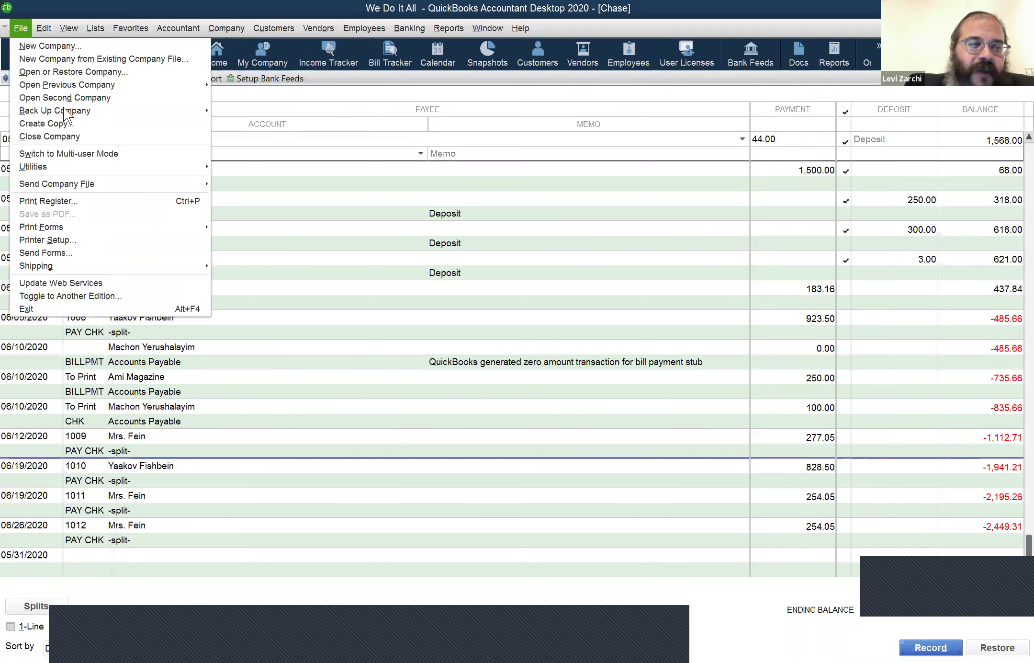
{"action": "left_click", "coordinate": [91, 165]}
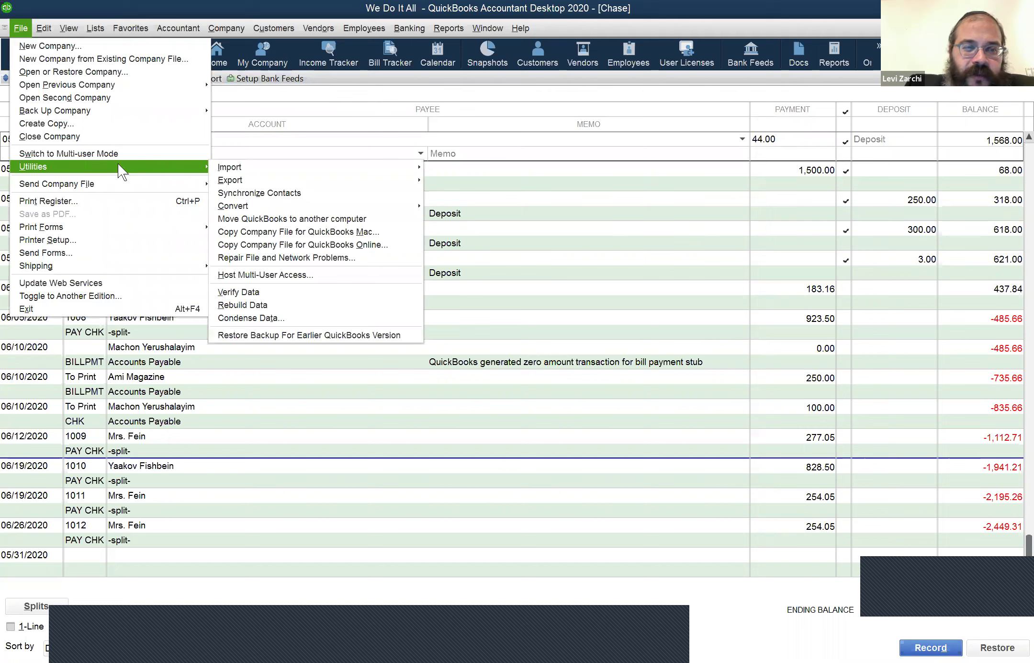
{"action": "left_click", "coordinate": [258, 168]}
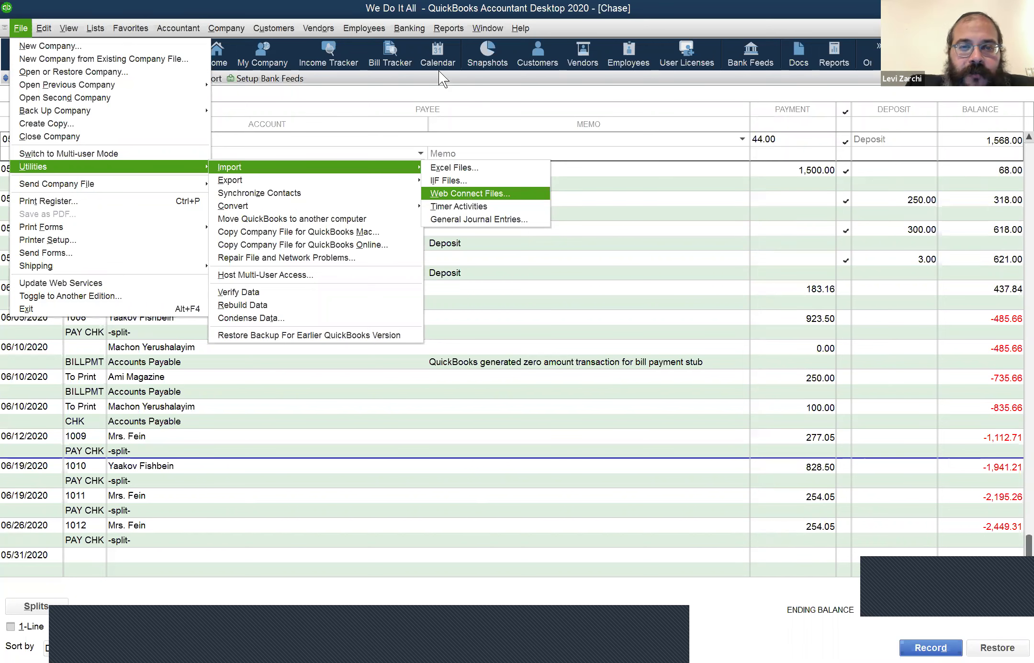
- Start a Web Connect file import for bank feeds, check the accepted file type, and cancel without choosing a file
{"action": "left_click", "coordinate": [412, 31]}
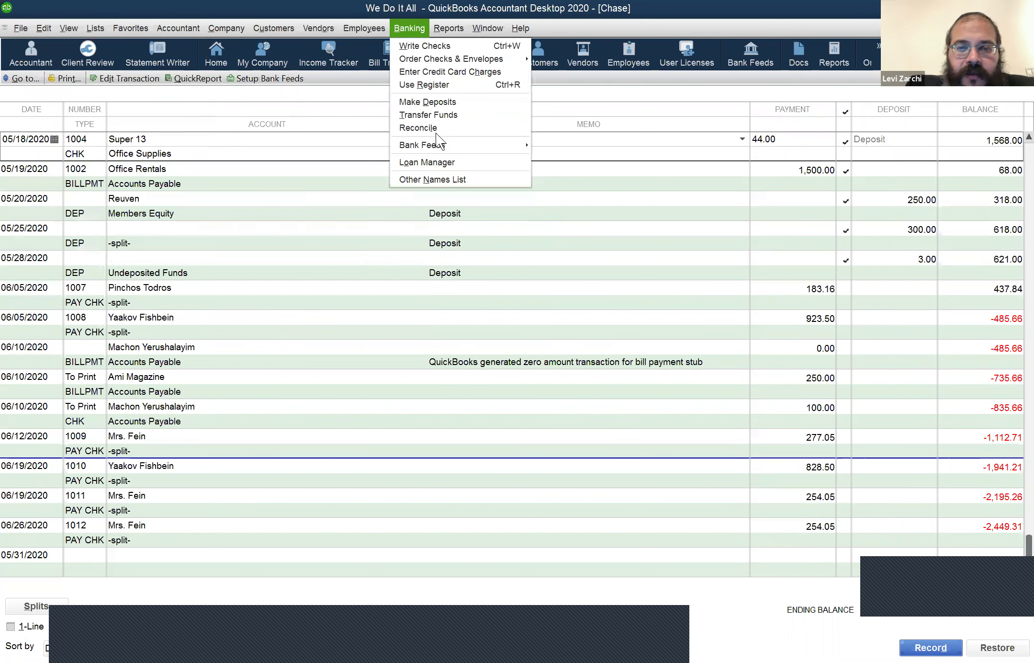
{"action": "mouse_move", "coordinate": [438, 145]}
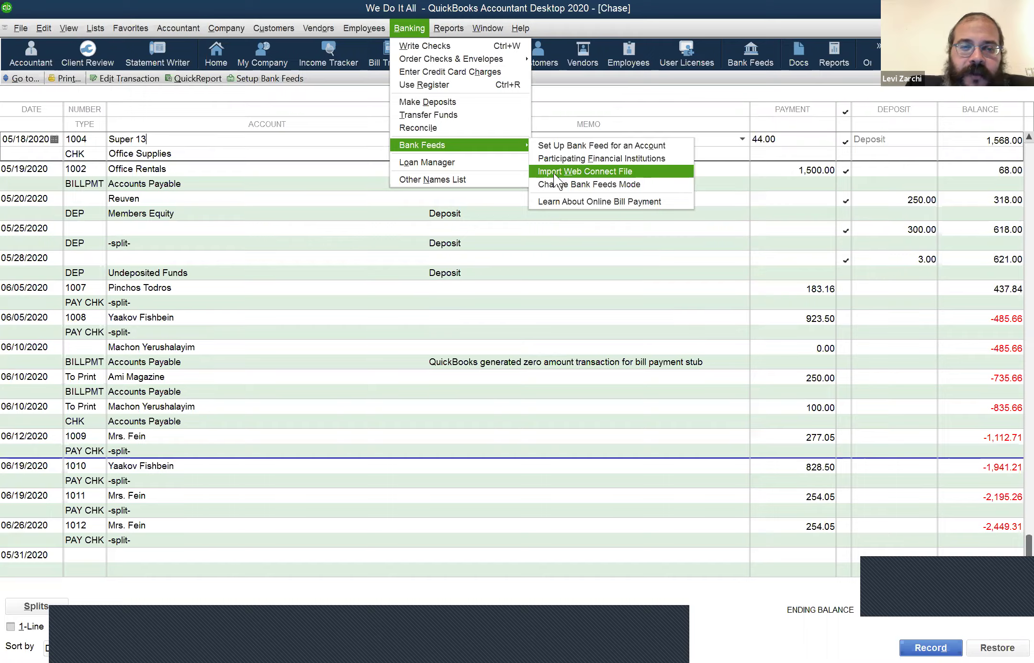
{"action": "left_click", "coordinate": [553, 173]}
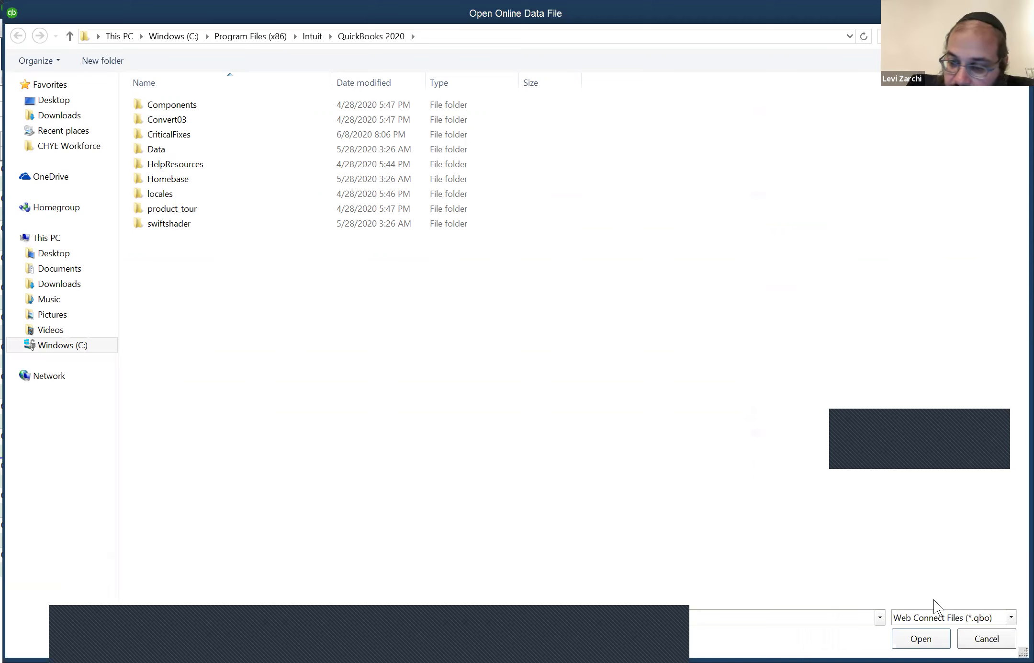
{"action": "left_click", "coordinate": [998, 618]}
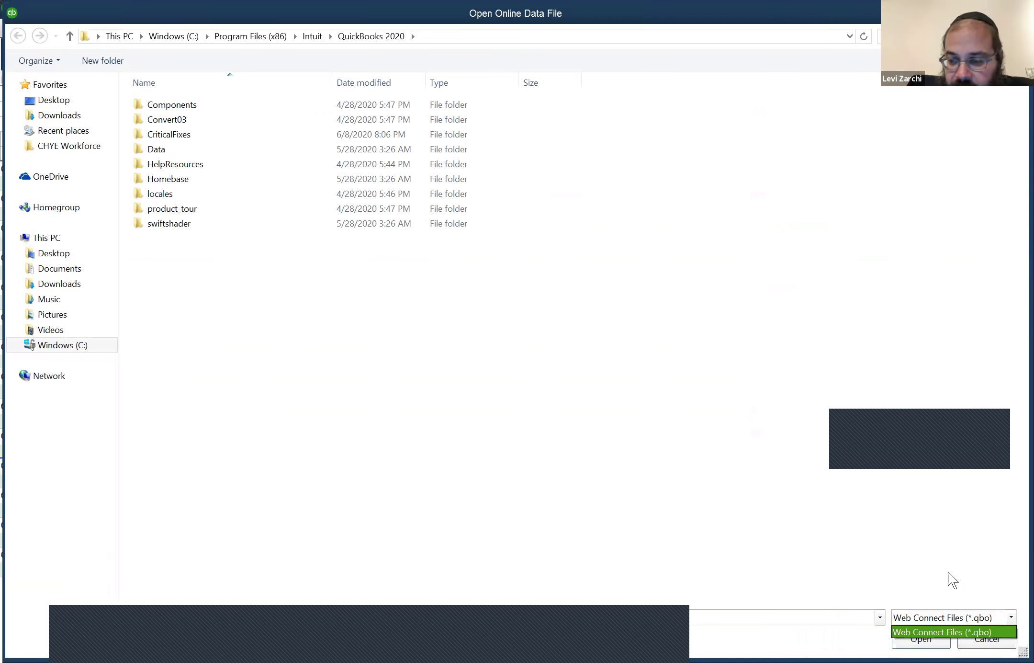
{"action": "left_click", "coordinate": [956, 631]}
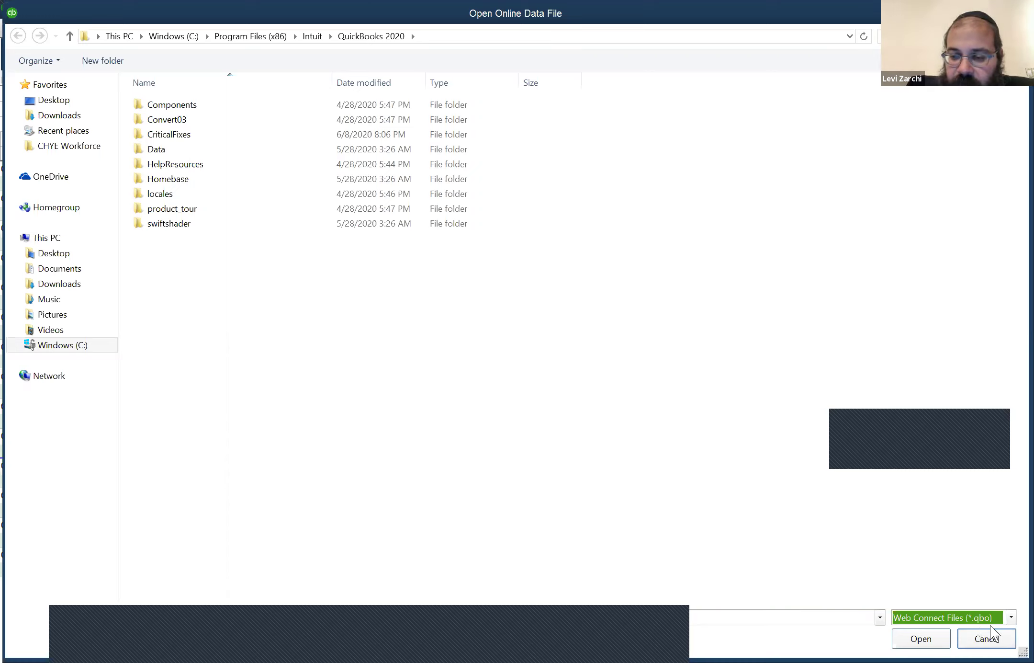
{"action": "left_click", "coordinate": [986, 633]}
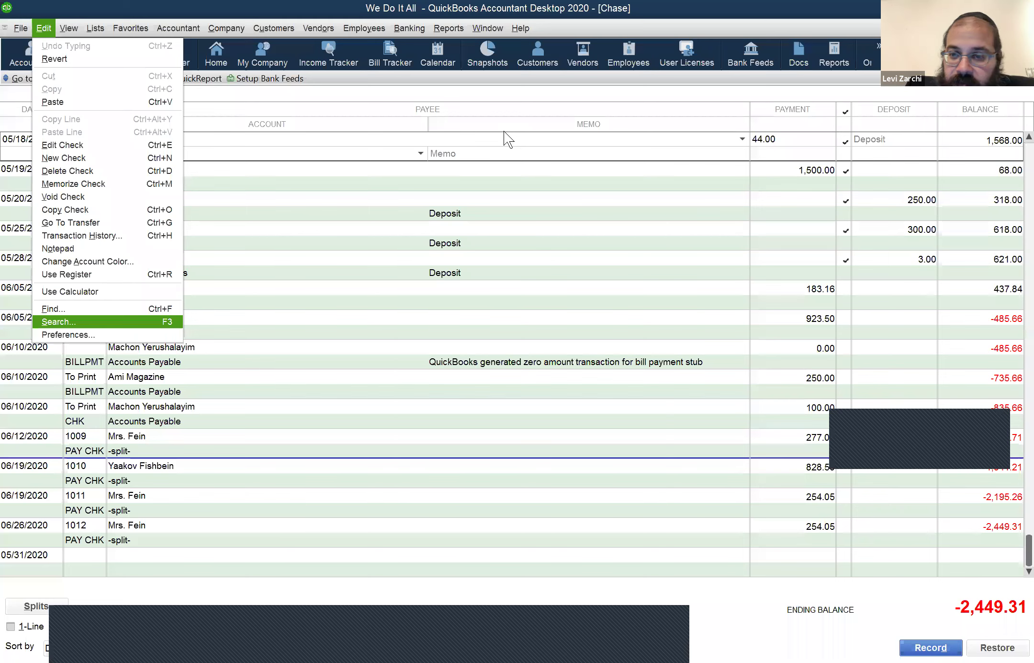
- Reopen the preferences from the Chase register and show the company preferences for Checking
{"action": "key", "text": "Return"}
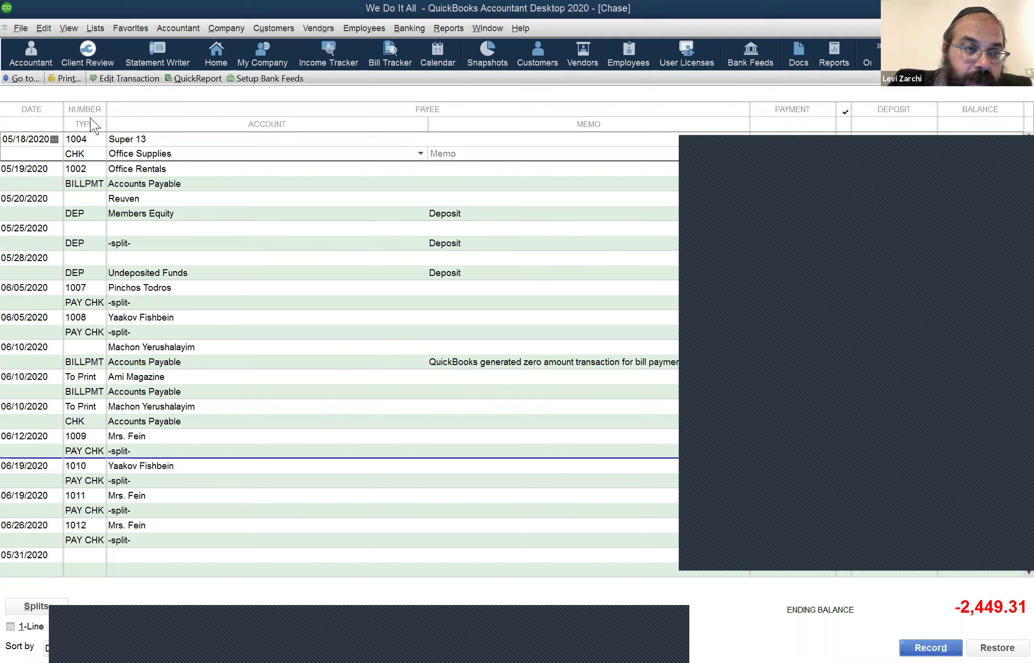
{"action": "left_click", "coordinate": [21, 27]}
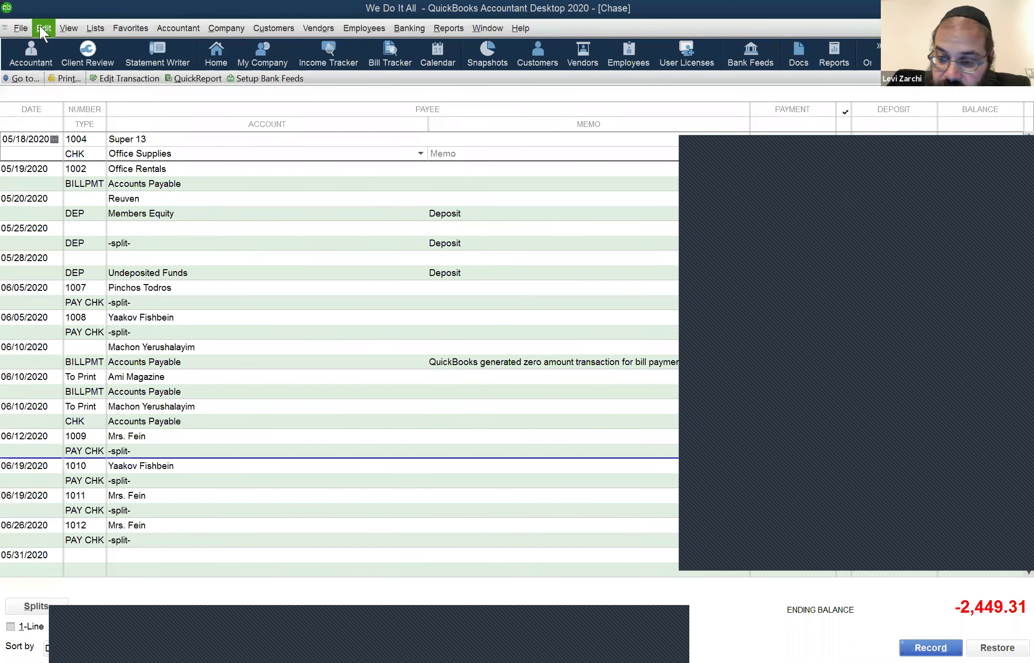
{"action": "left_click", "coordinate": [58, 29]}
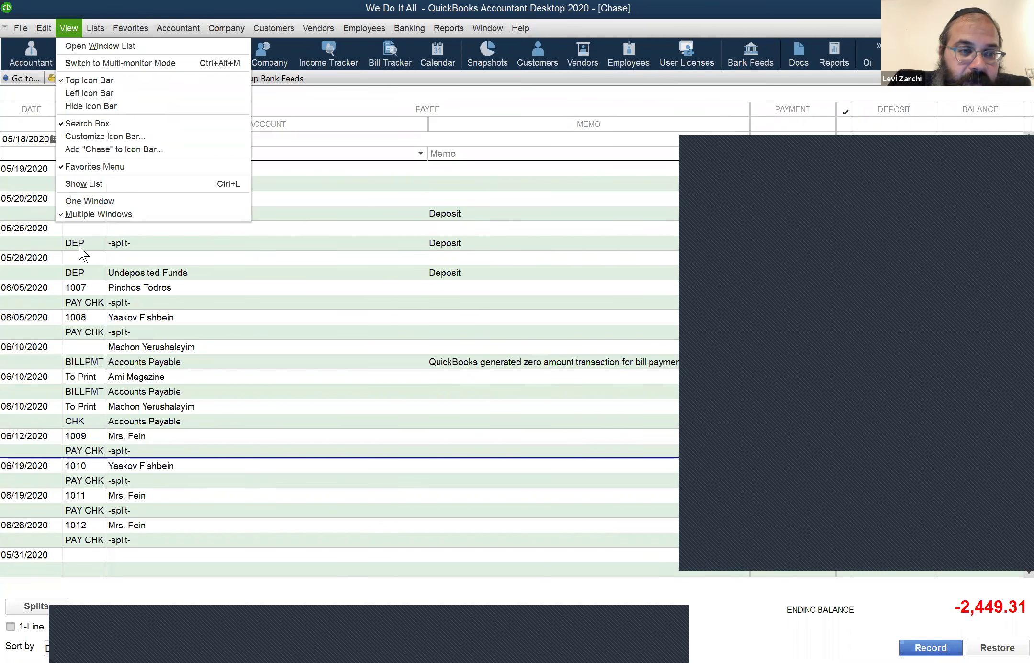
{"action": "key", "text": "Left"}
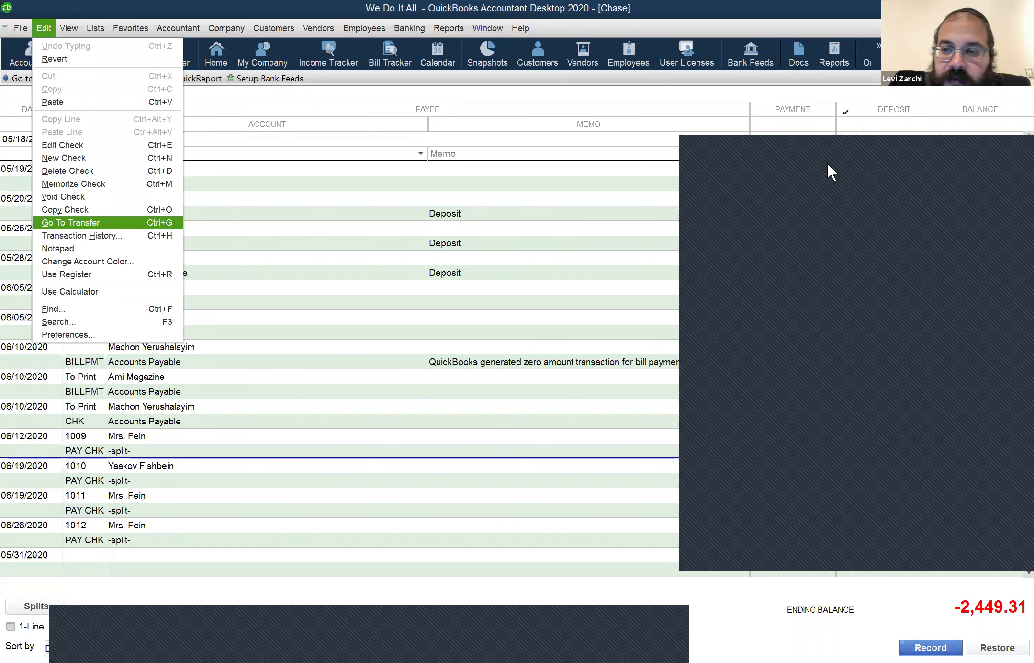
{"action": "left_click", "coordinate": [962, 149]}
{"action": "left_click", "coordinate": [961, 149]}
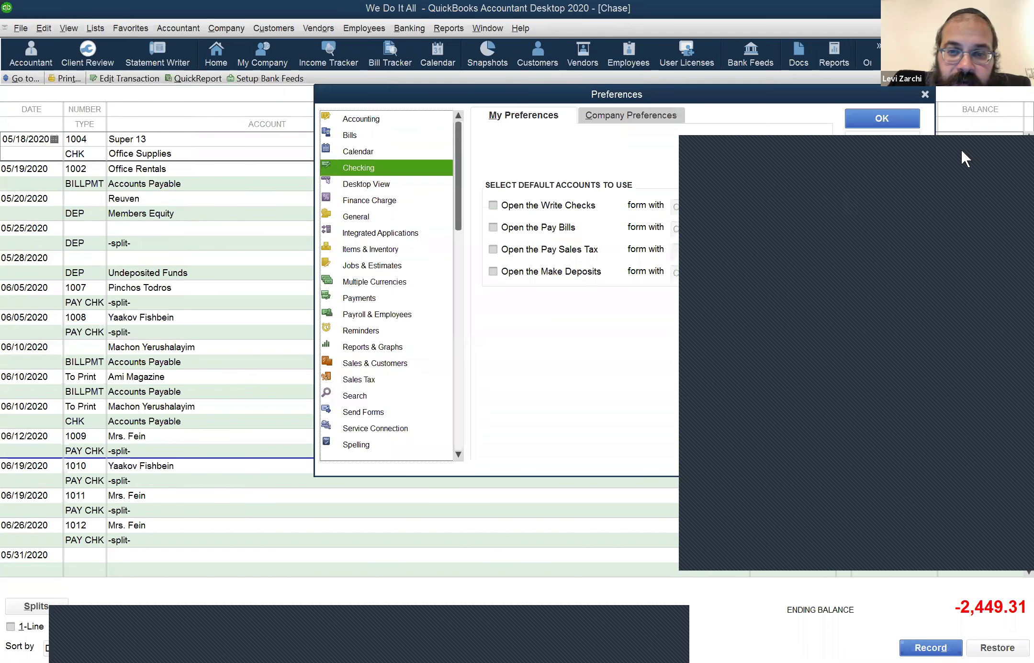
{"action": "left_click", "coordinate": [601, 119]}
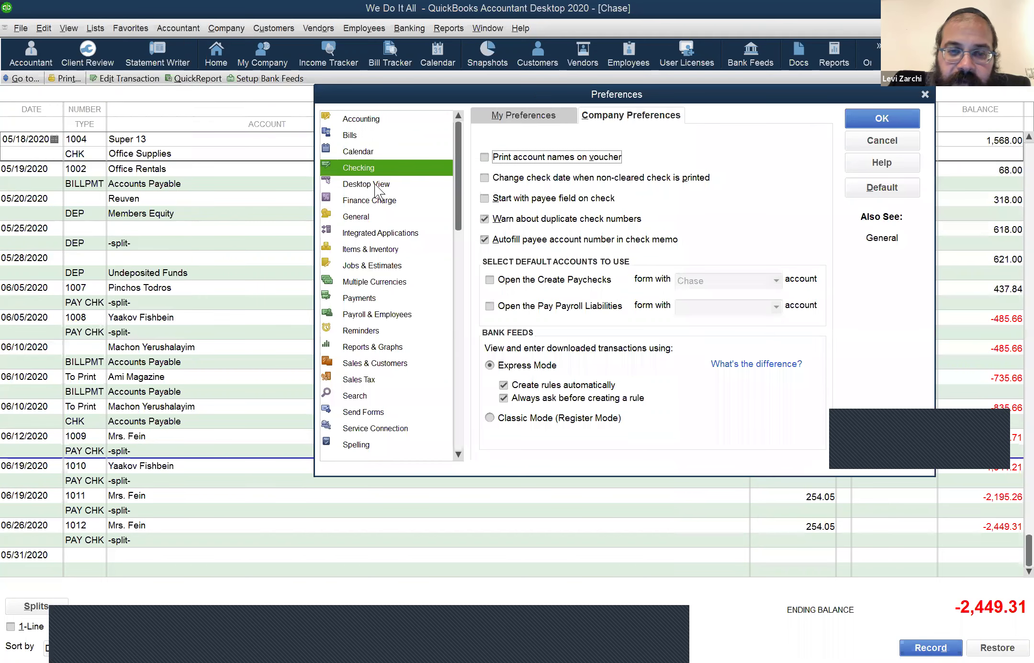
- Review the company and personal Desktop View preferences, trying the One Window view and switching back to Multiple Windows
{"action": "left_click", "coordinate": [375, 182]}
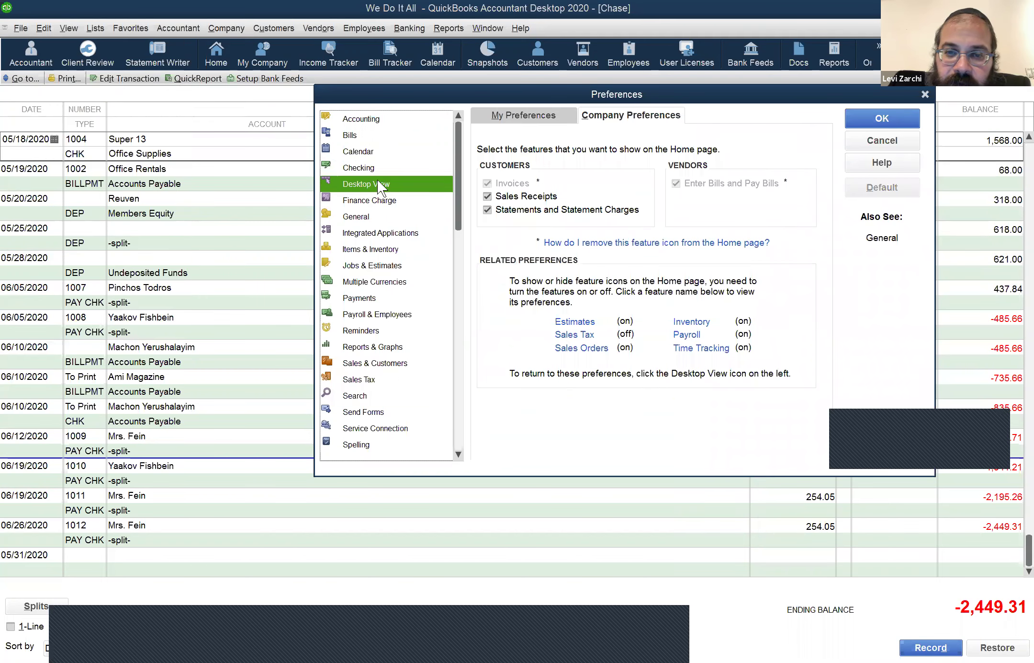
{"action": "left_click", "coordinate": [520, 116]}
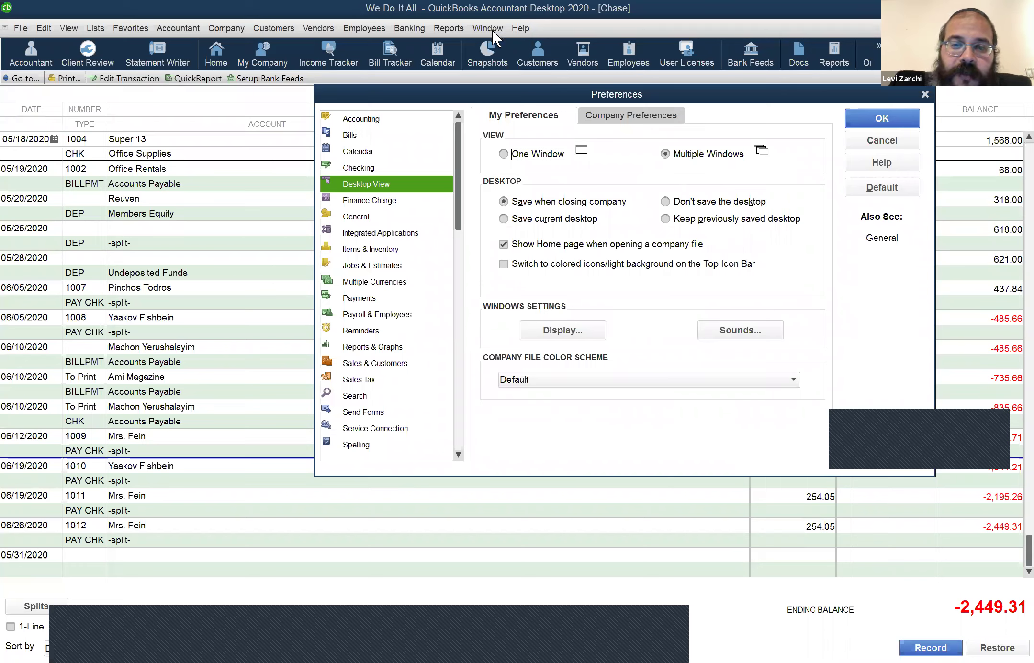
{"action": "left_click", "coordinate": [512, 157]}
{"action": "left_click", "coordinate": [667, 159]}
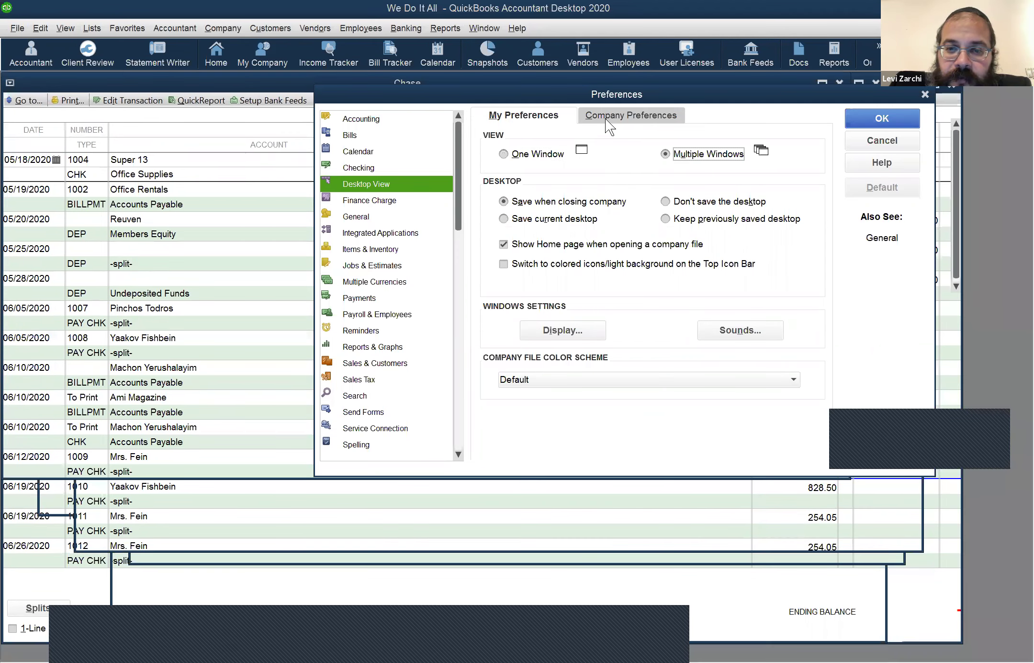
{"action": "key", "text": "alt+c"}
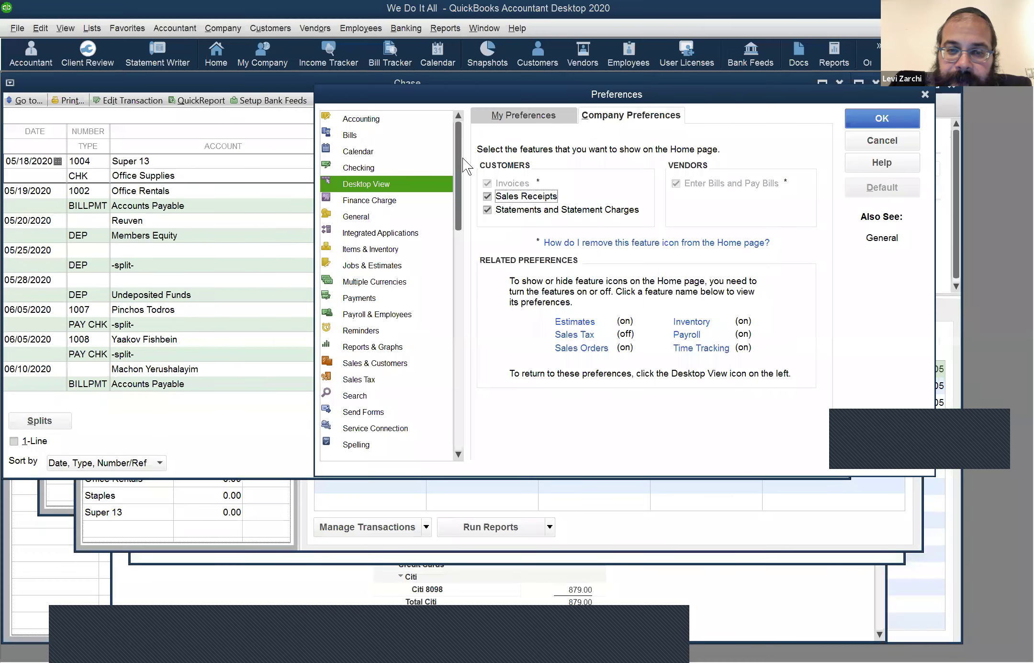
- Review the company Finance Charge preferences, looking at the minimum finance charge and annual interest rate settings
{"action": "left_click", "coordinate": [420, 196]}
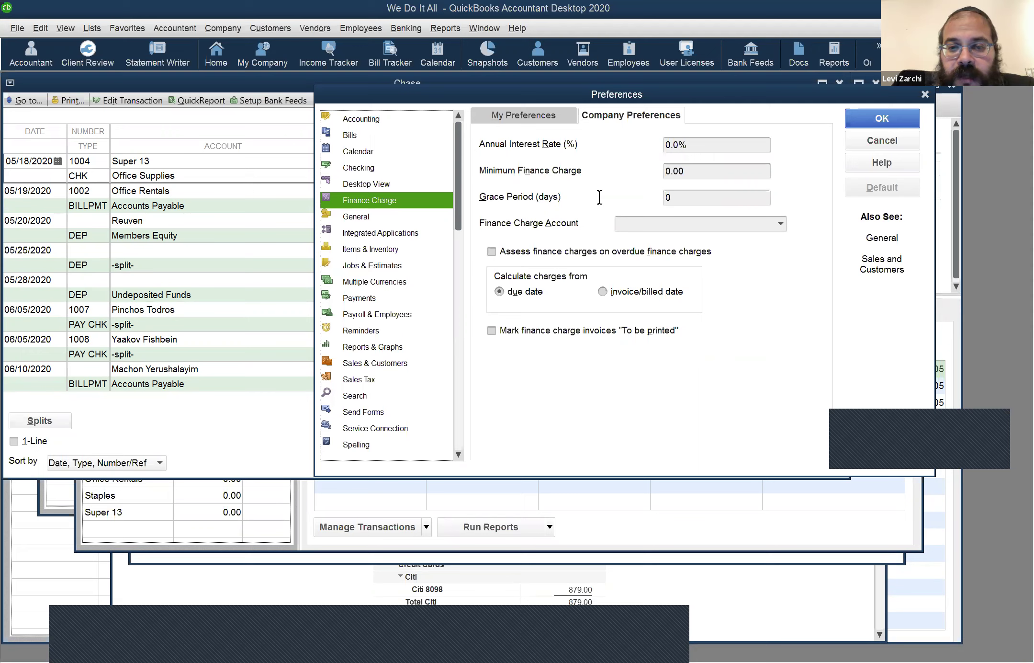
{"action": "left_click", "coordinate": [704, 167]}
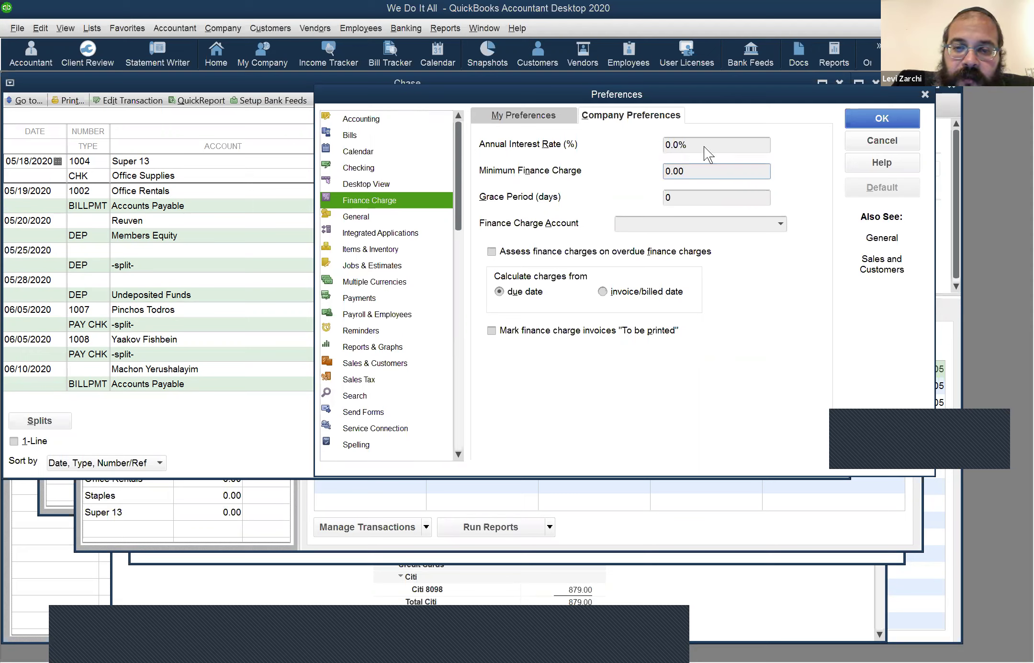
{"action": "key", "text": "shift+Tab"}
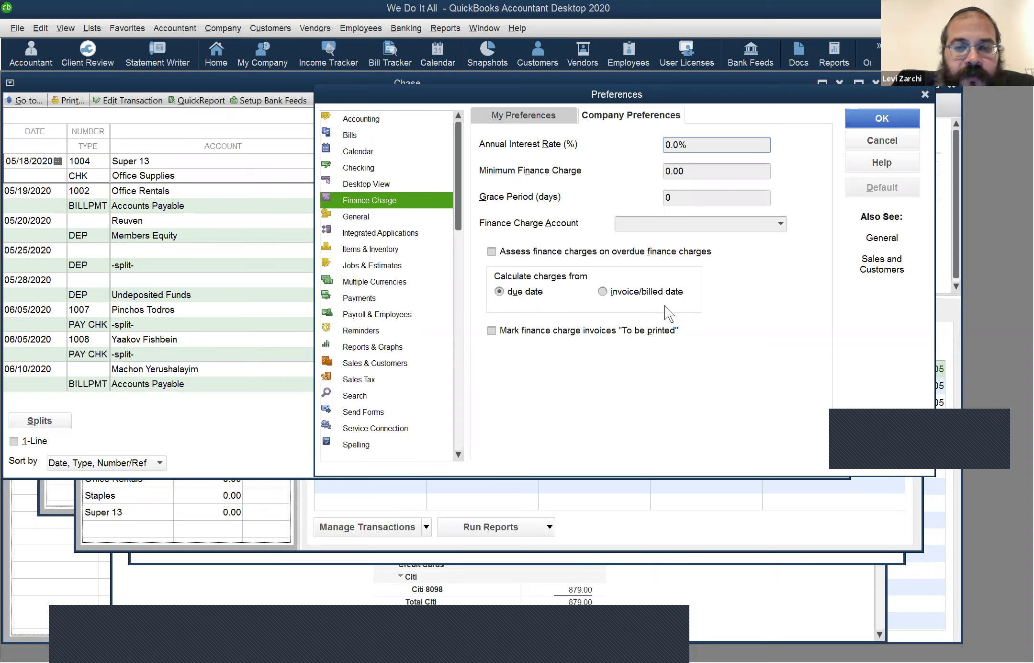
- Review the personal and company General preferences, including the time format and the four-digit year option
{"action": "left_click", "coordinate": [369, 191]}
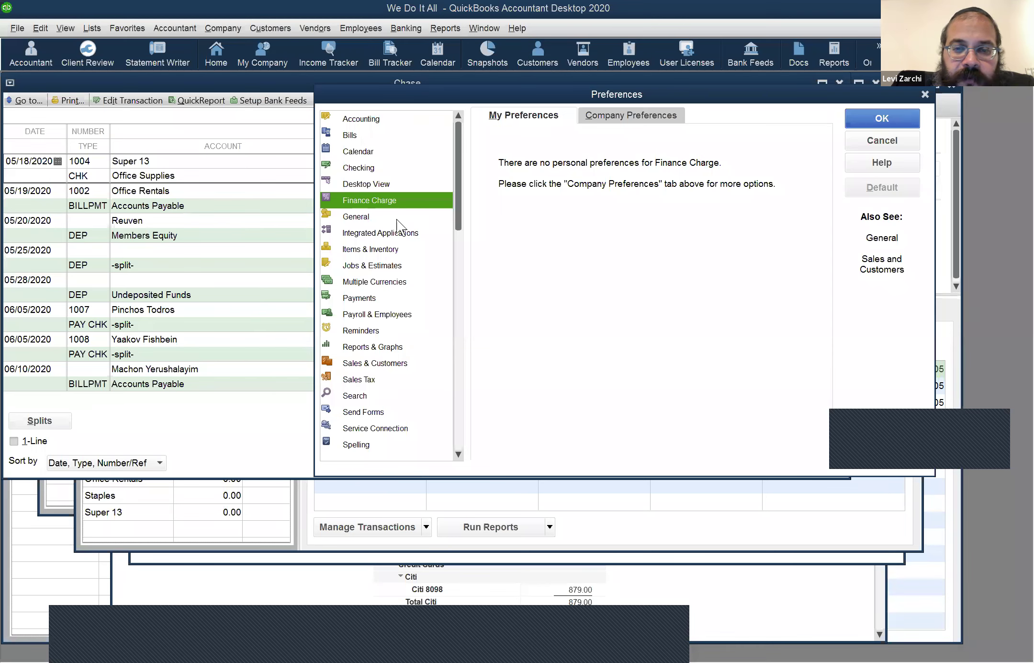
{"action": "left_click", "coordinate": [407, 215]}
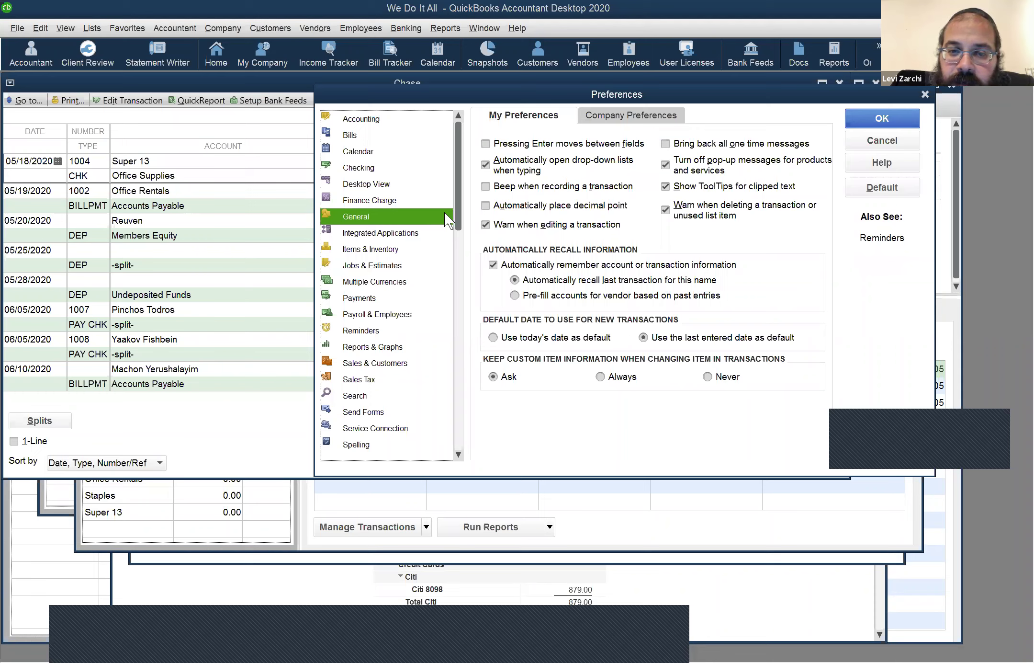
{"action": "left_click", "coordinate": [585, 120]}
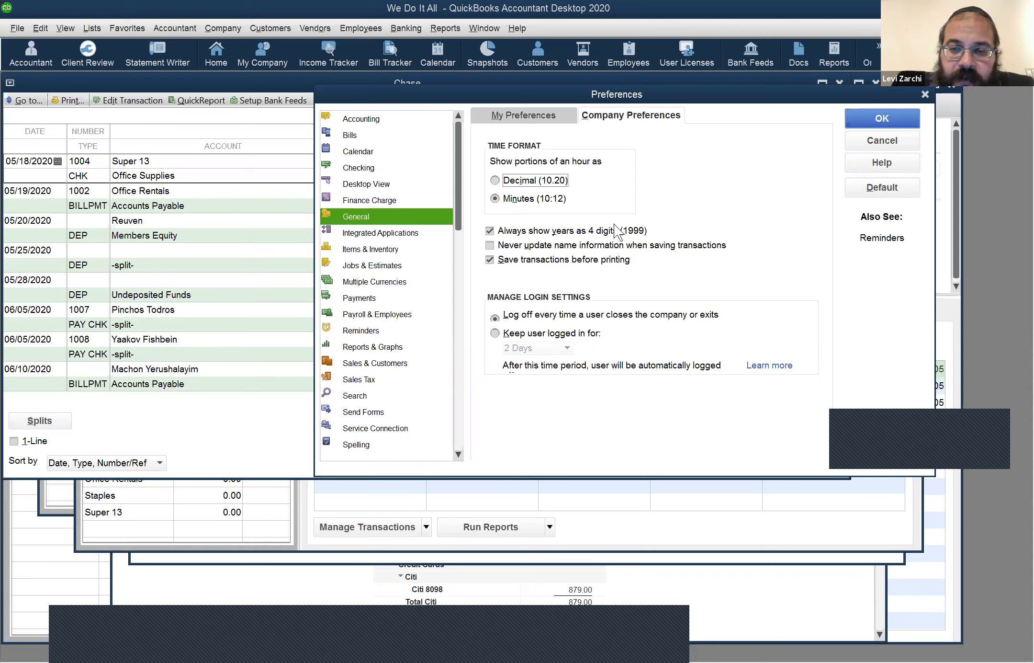
{"action": "key", "text": "Tab"}
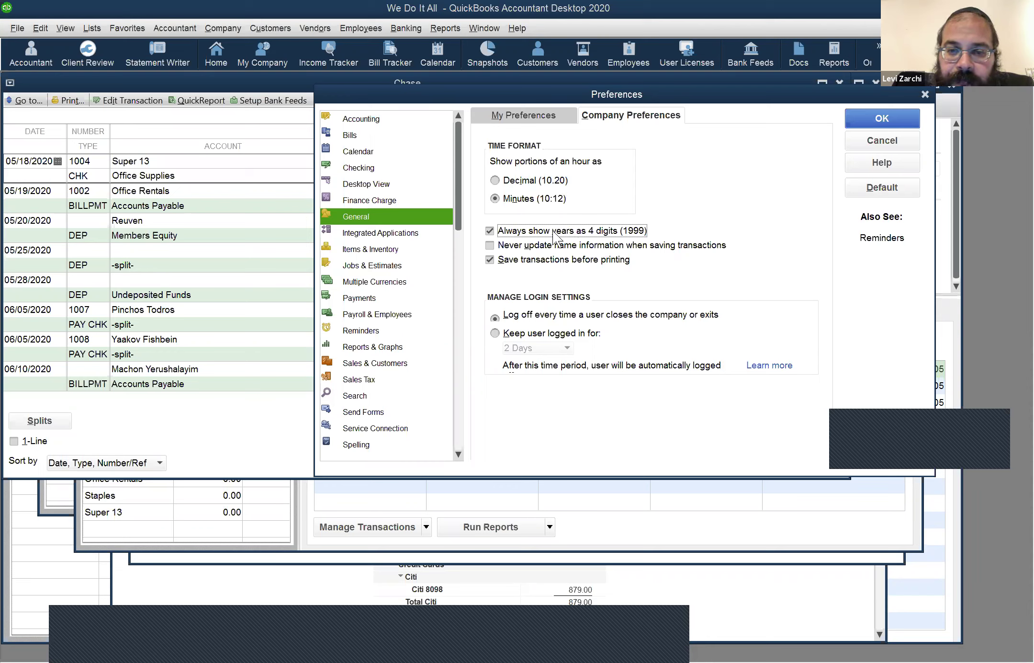
- Review the company and personal Integrated Applications preferences and the company preferences for Items & Inventory
{"action": "left_click", "coordinate": [360, 235]}
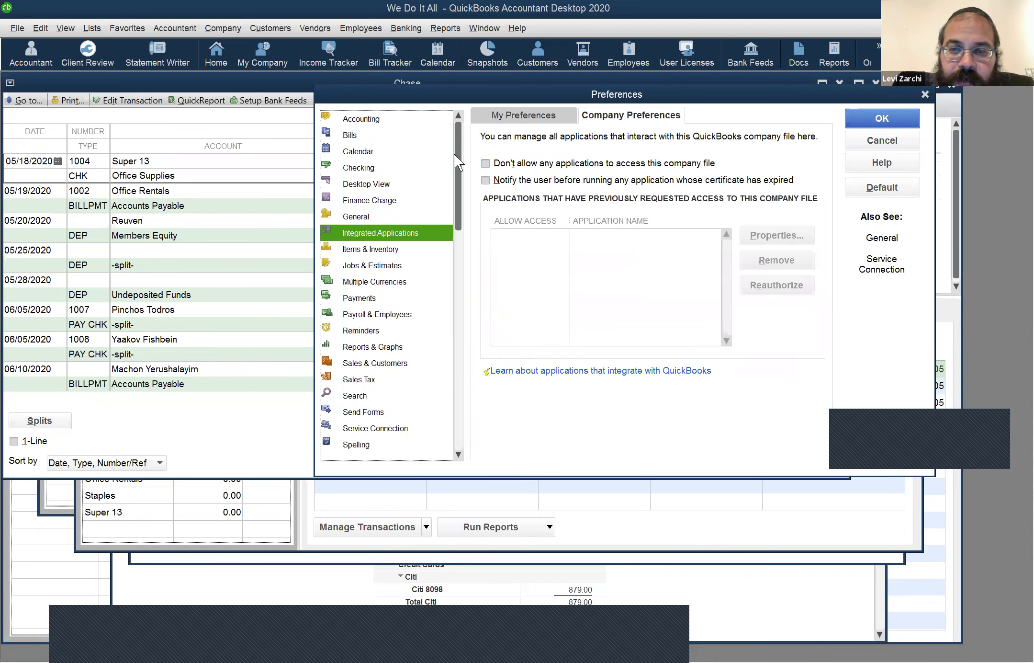
{"action": "left_click", "coordinate": [391, 246]}
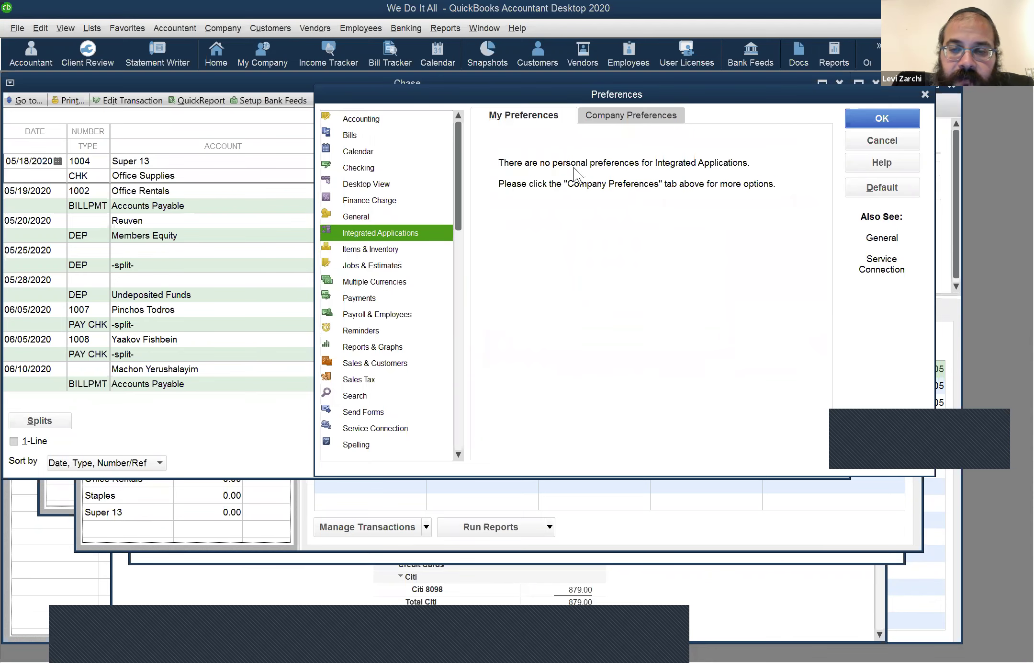
{"action": "left_click", "coordinate": [604, 117]}
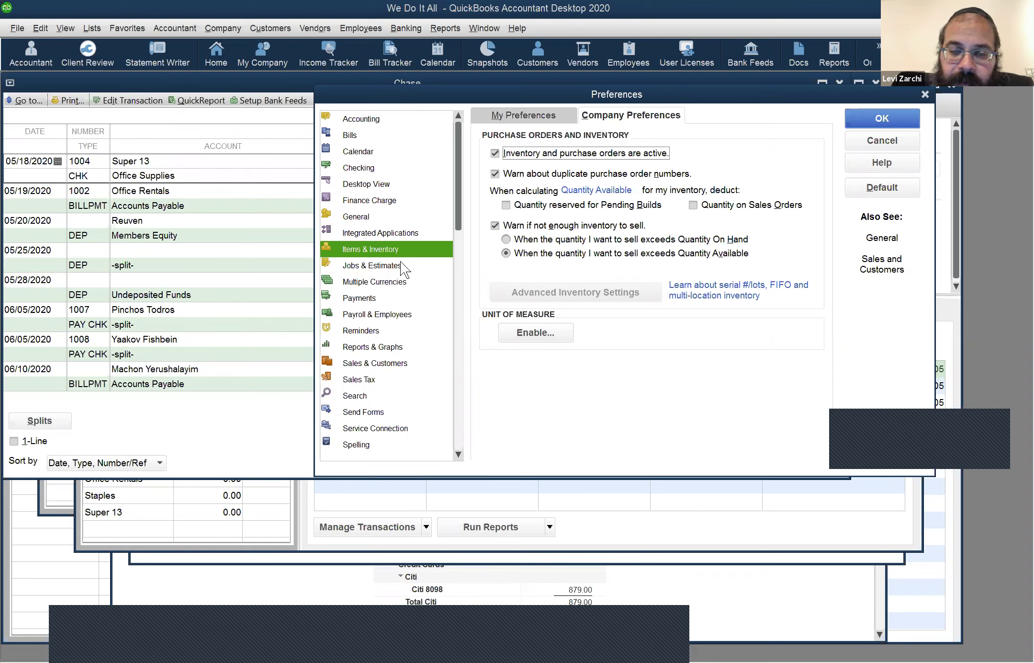
- Review the company Jobs & Estimates preferences, cancel out of them, and look over the customer commands such as Create Estimates
{"action": "left_click", "coordinate": [383, 265]}
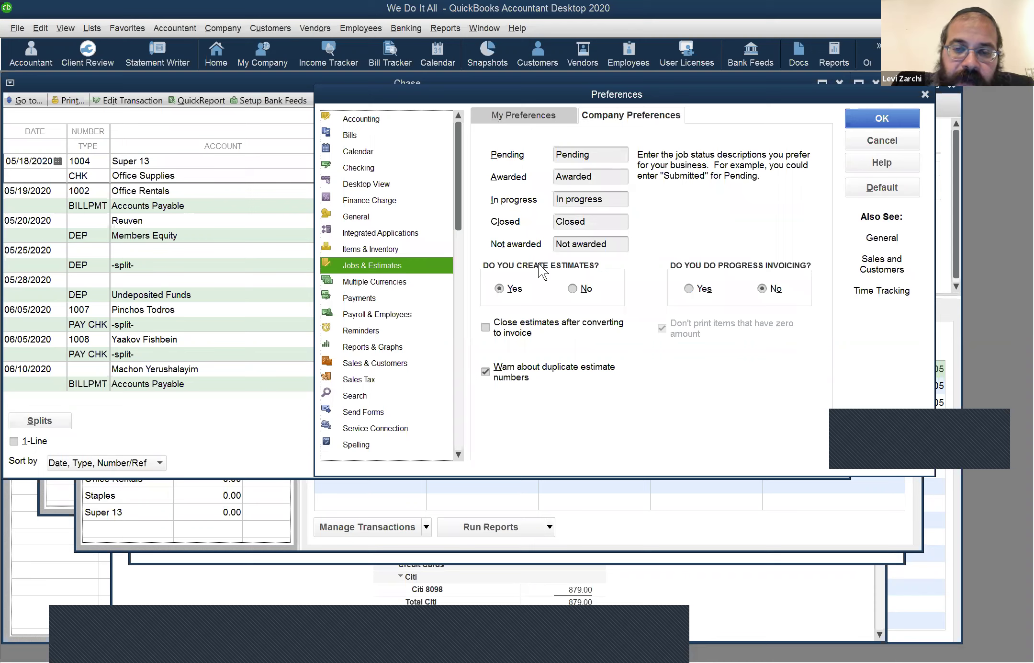
{"action": "left_click", "coordinate": [882, 141]}
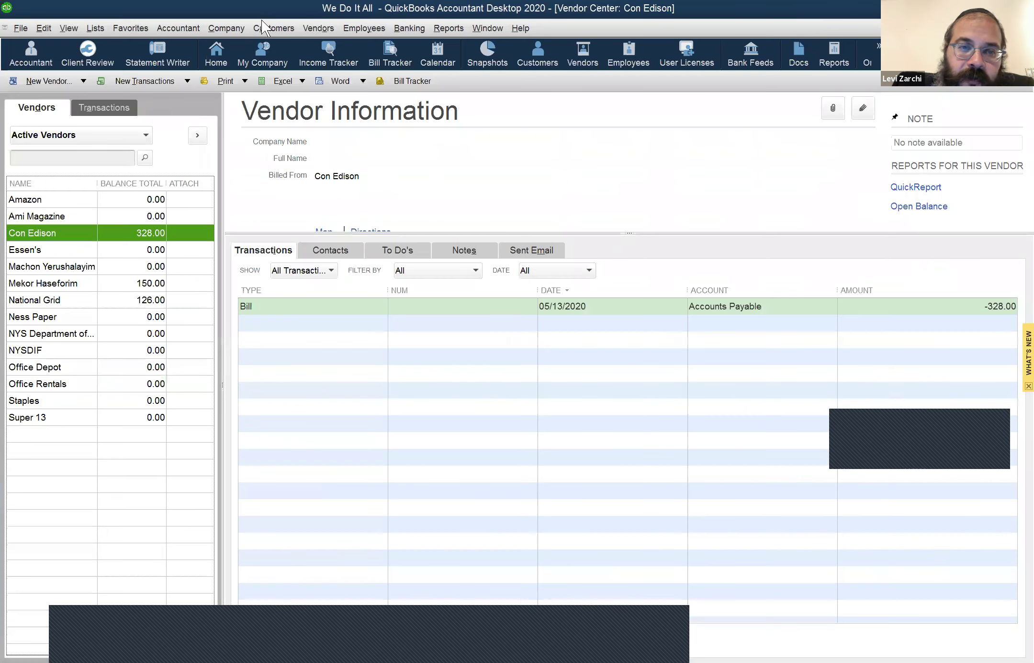
{"action": "left_click", "coordinate": [265, 27]}
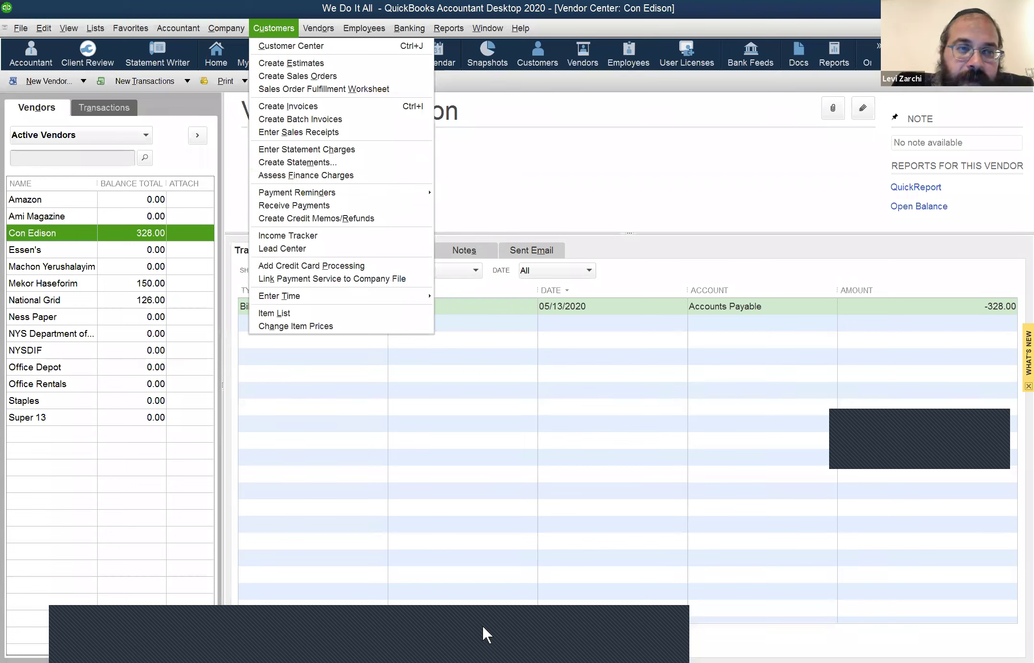
- Reopen the preferences, compare the personal pages for Items & Inventory and Jobs & Estimates, and cancel out of them
{"action": "mouse_move", "coordinate": [70, 29]}
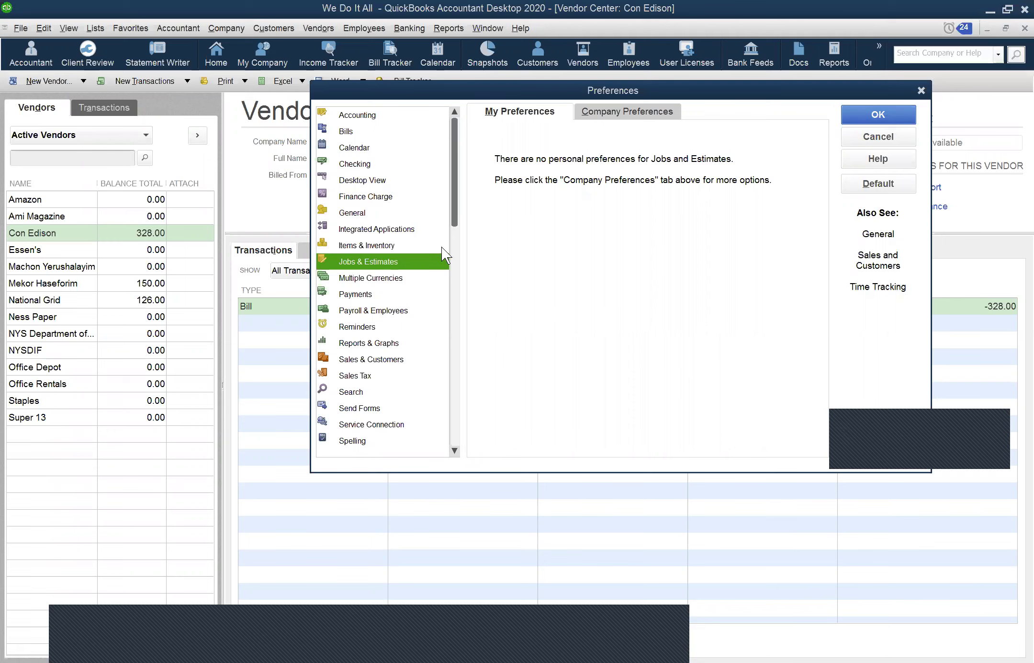
{"action": "left_click", "coordinate": [398, 248]}
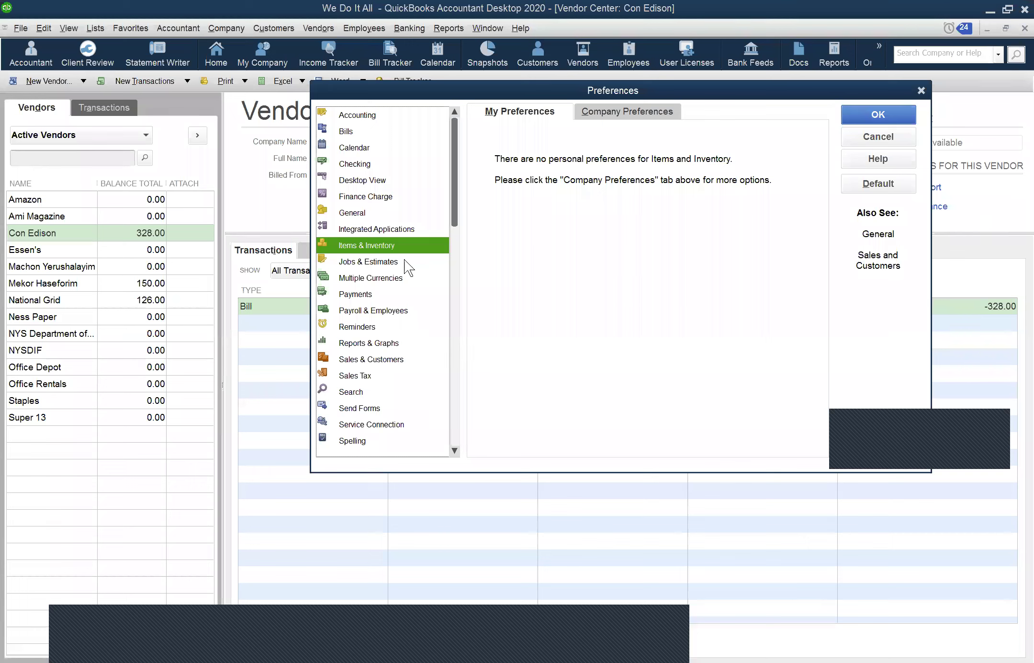
{"action": "left_click", "coordinate": [404, 260]}
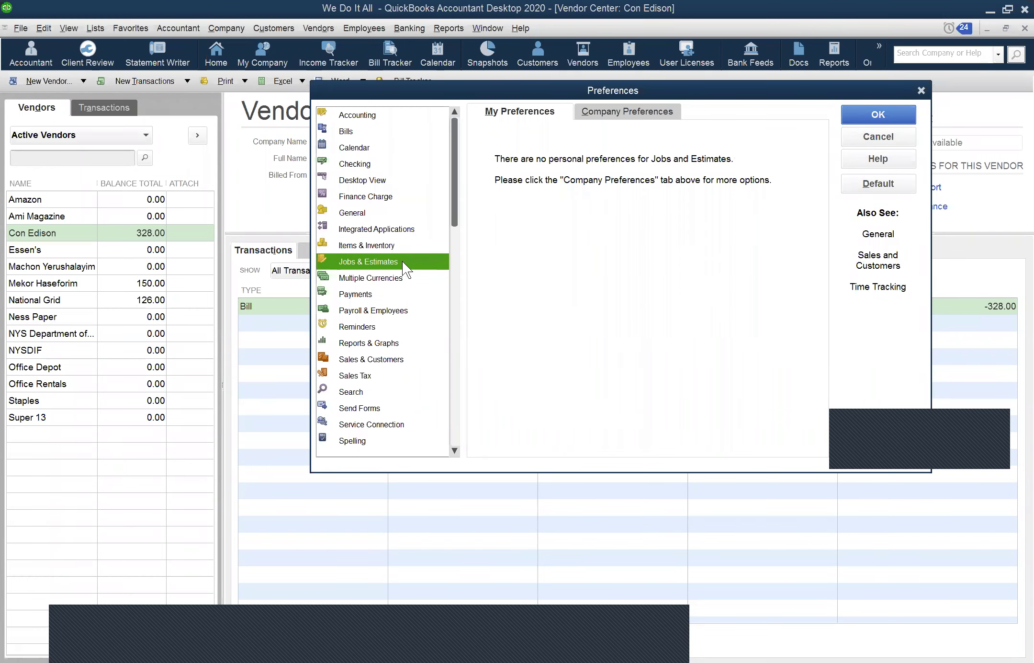
{"action": "left_click", "coordinate": [402, 250]}
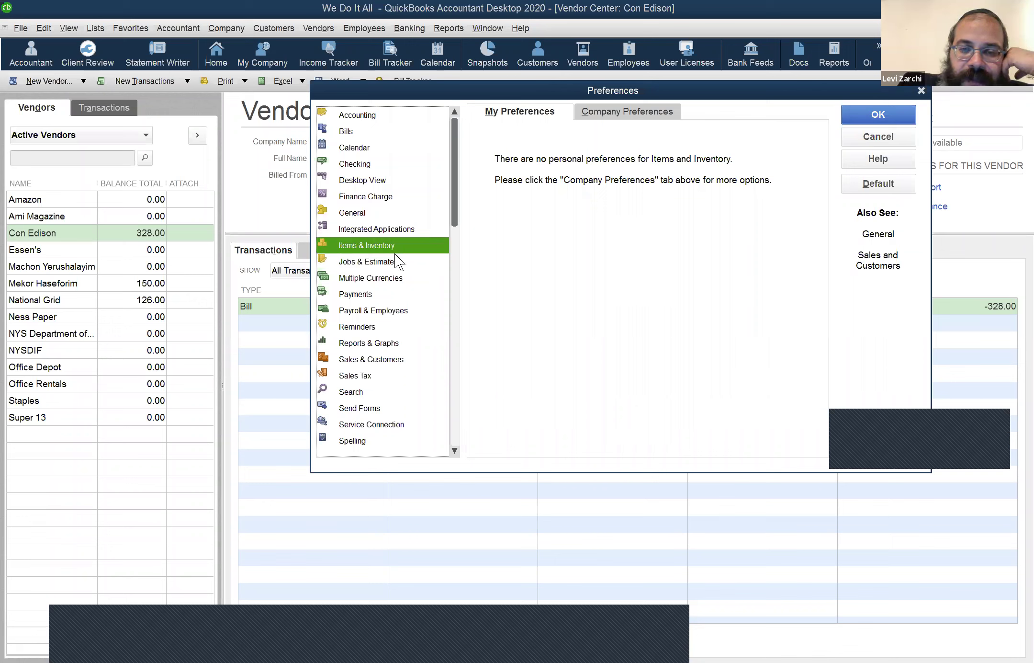
{"action": "left_click", "coordinate": [385, 258]}
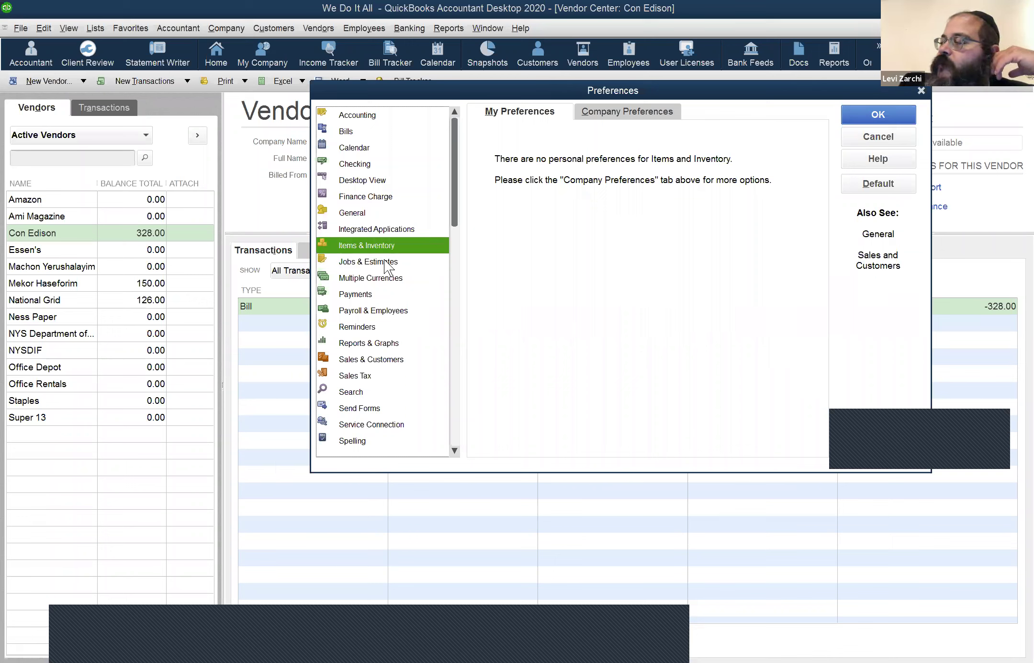
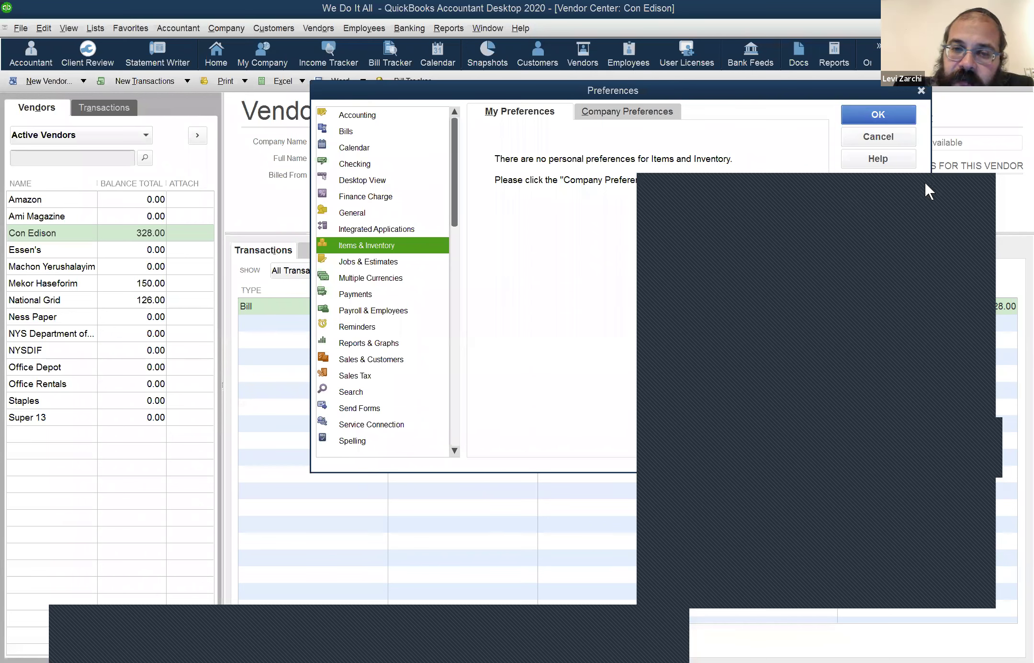
{"action": "left_click", "coordinate": [868, 136]}
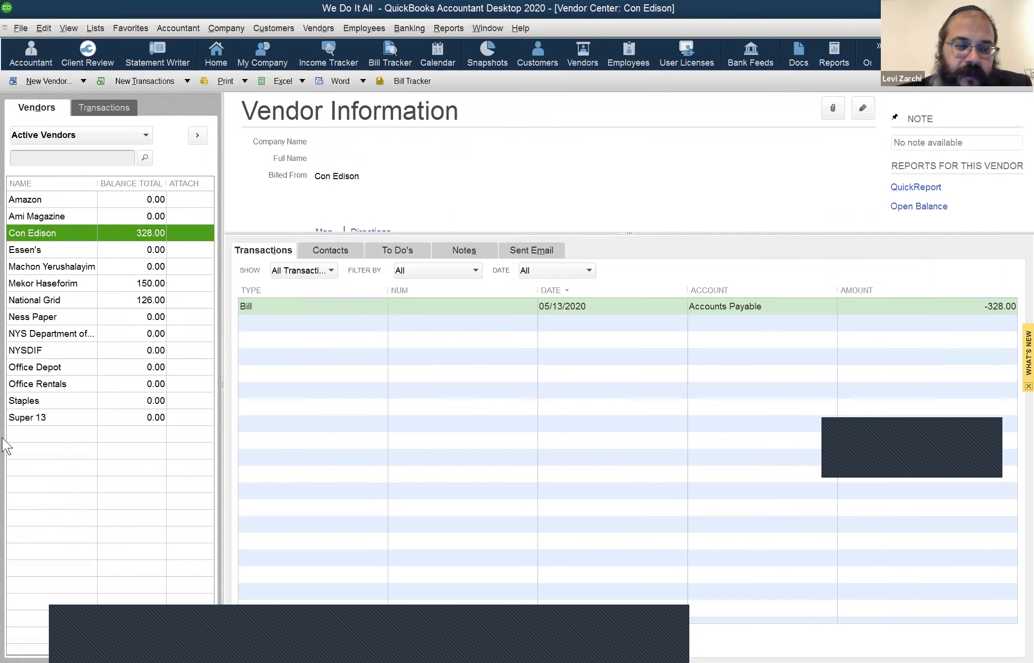
- Look through the transactions of several vendors in the Vendor Center, including Staples, Ness Paper, Essen's and Office Depot
{"action": "key", "text": "s"}
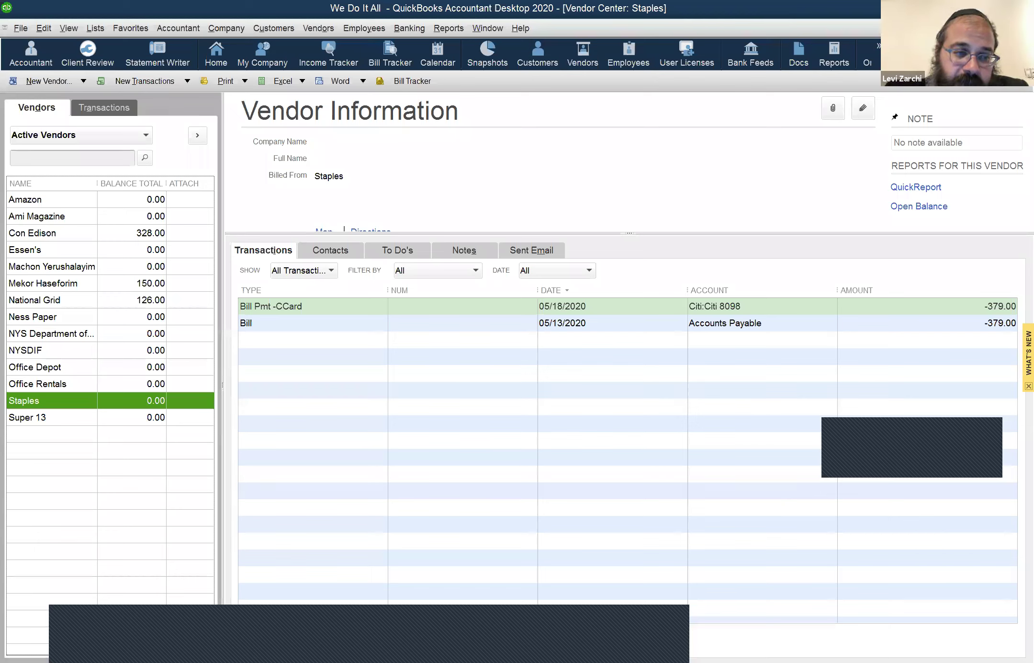
{"action": "left_click", "coordinate": [33, 317]}
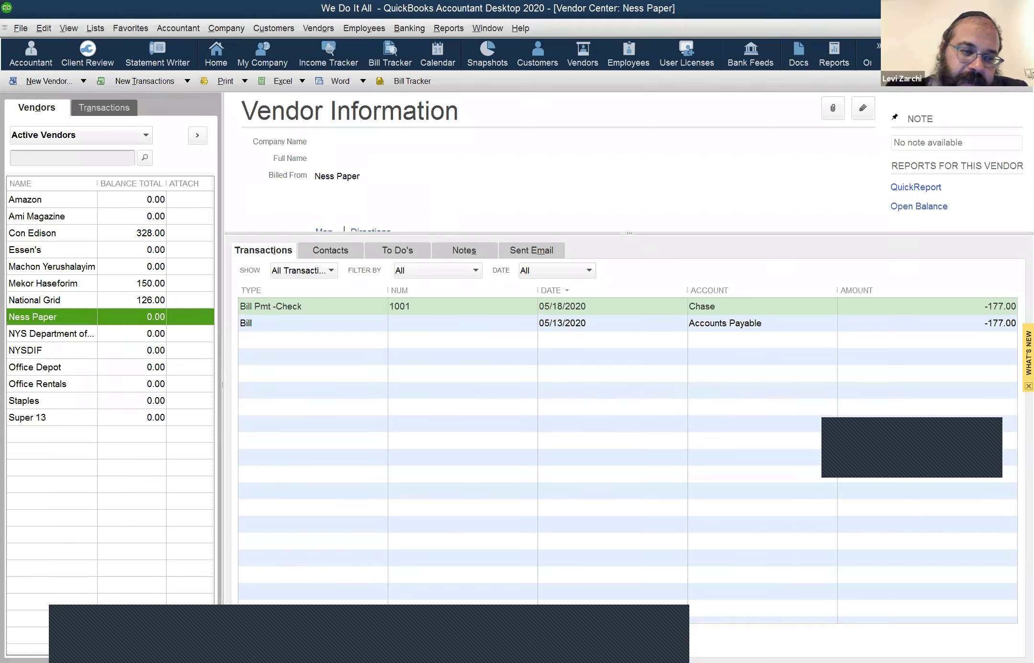
{"action": "left_click", "coordinate": [71, 386]}
{"action": "left_click", "coordinate": [69, 249]}
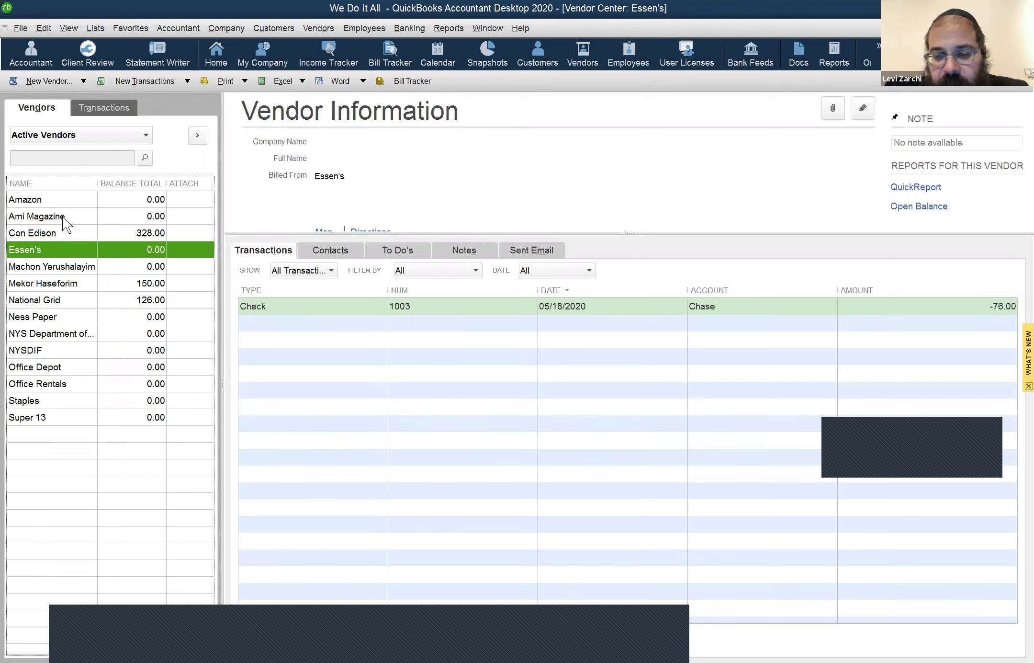
{"action": "left_click", "coordinate": [61, 394]}
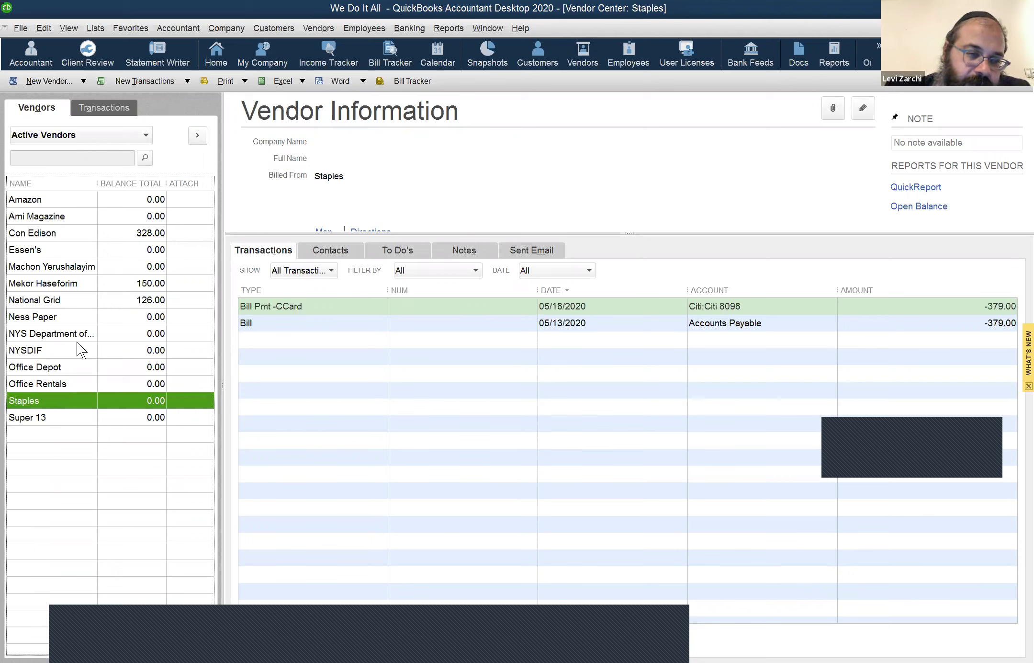
{"action": "left_click", "coordinate": [56, 315]}
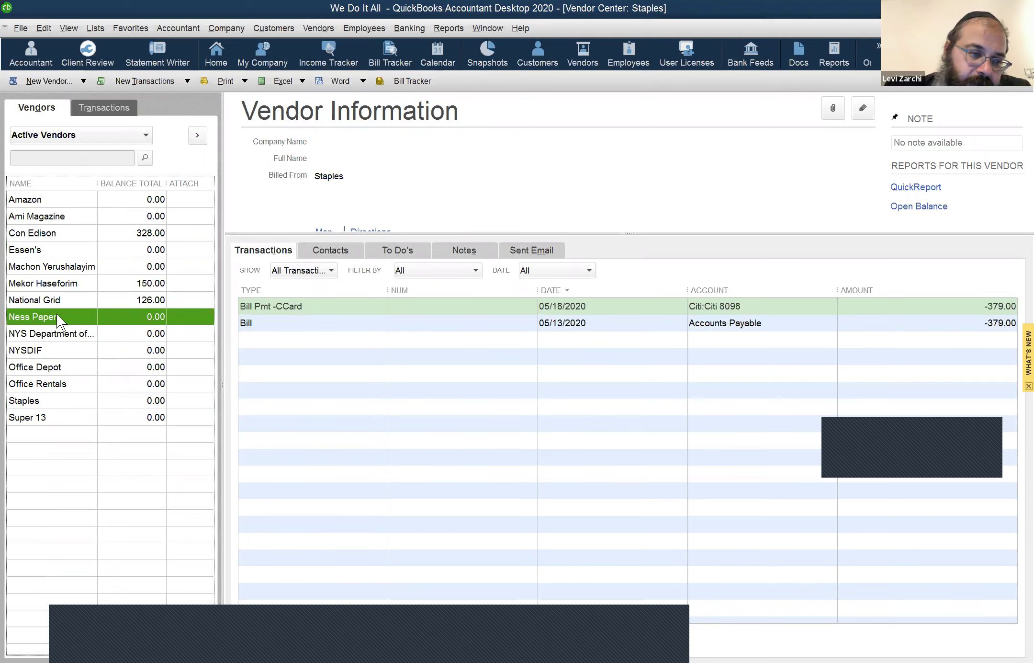
{"action": "left_click", "coordinate": [65, 363]}
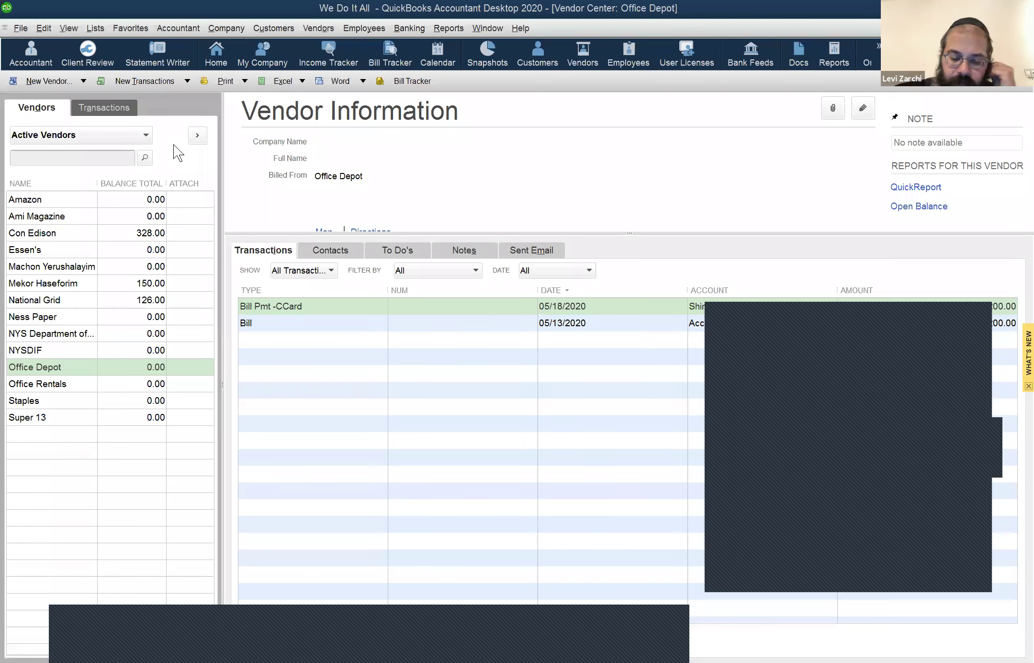
{"action": "left_click", "coordinate": [139, 176]}
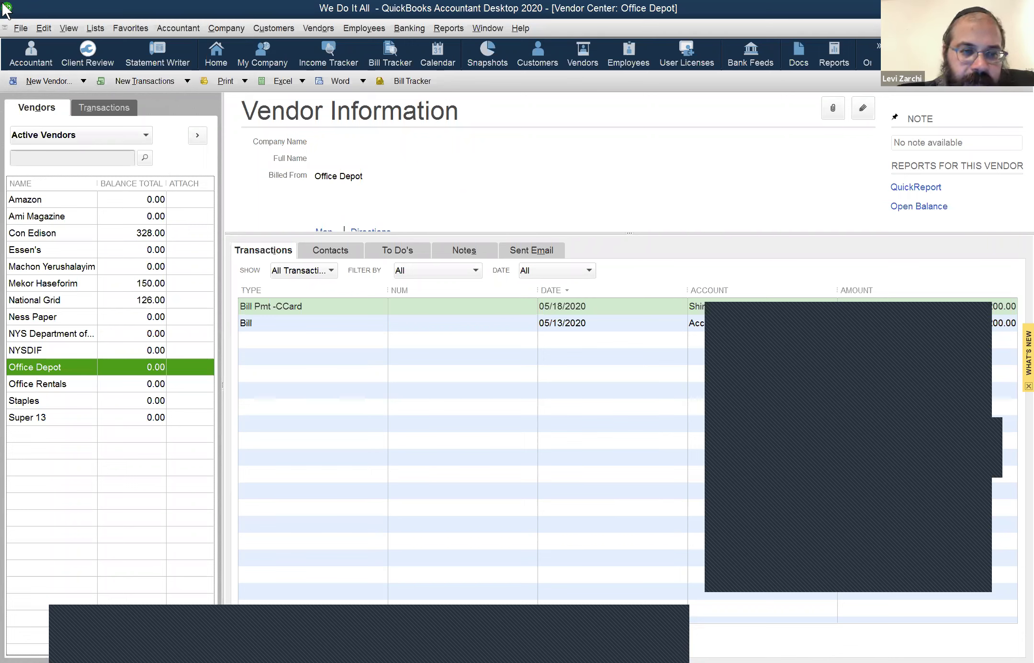
- Reopen the preferences from the Vendor Center and review the company Jobs & Estimates settings
{"action": "left_click", "coordinate": [160, 25]}
{"action": "mouse_move", "coordinate": [134, 25]}
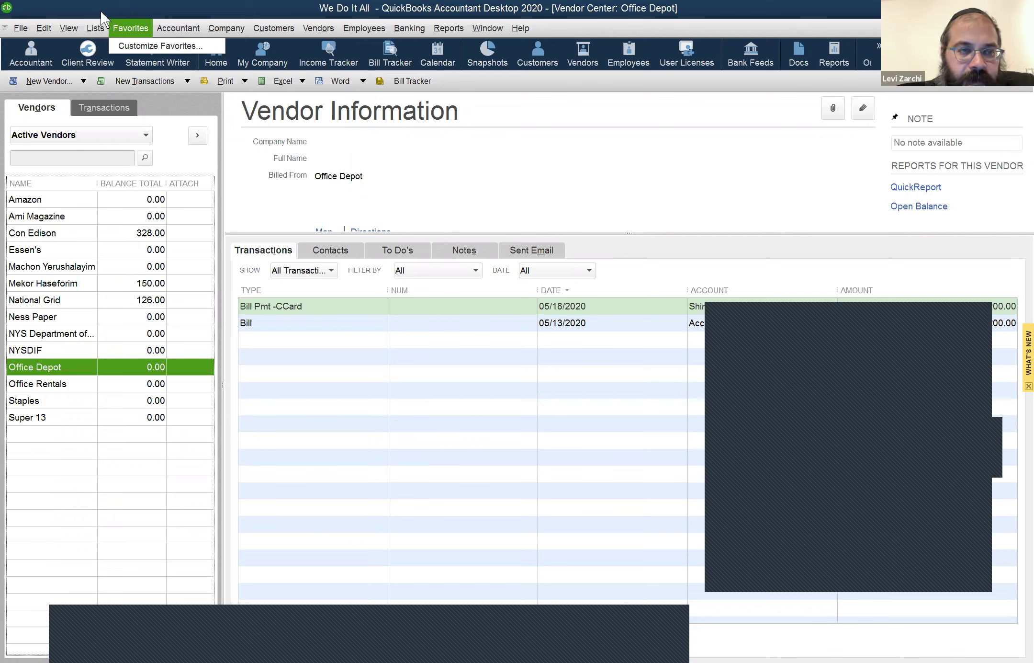
{"action": "mouse_move", "coordinate": [182, 25]}
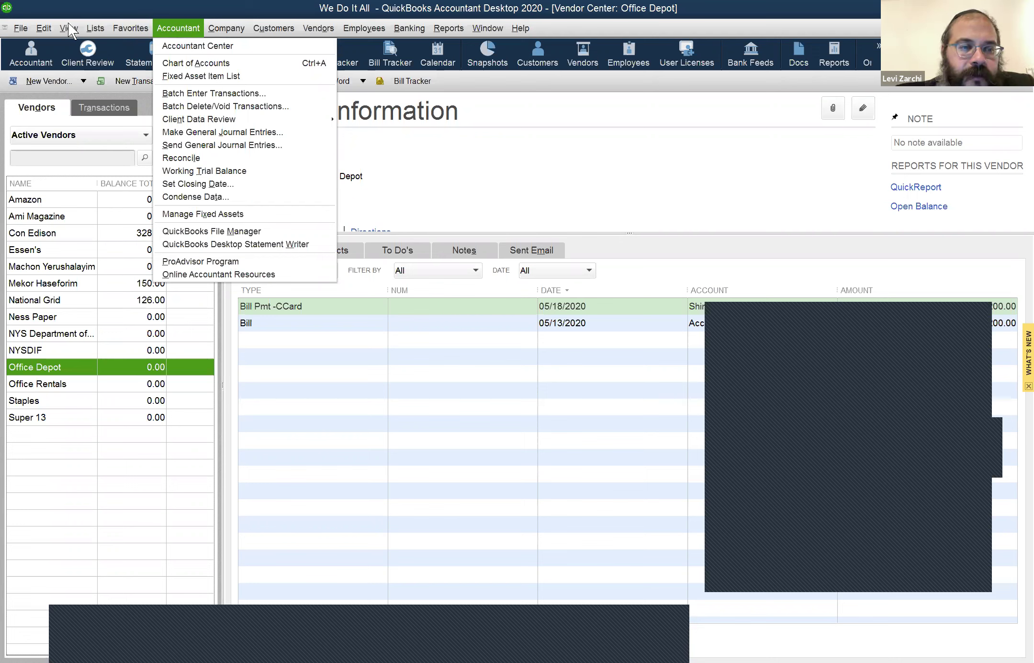
{"action": "mouse_move", "coordinate": [78, 24]}
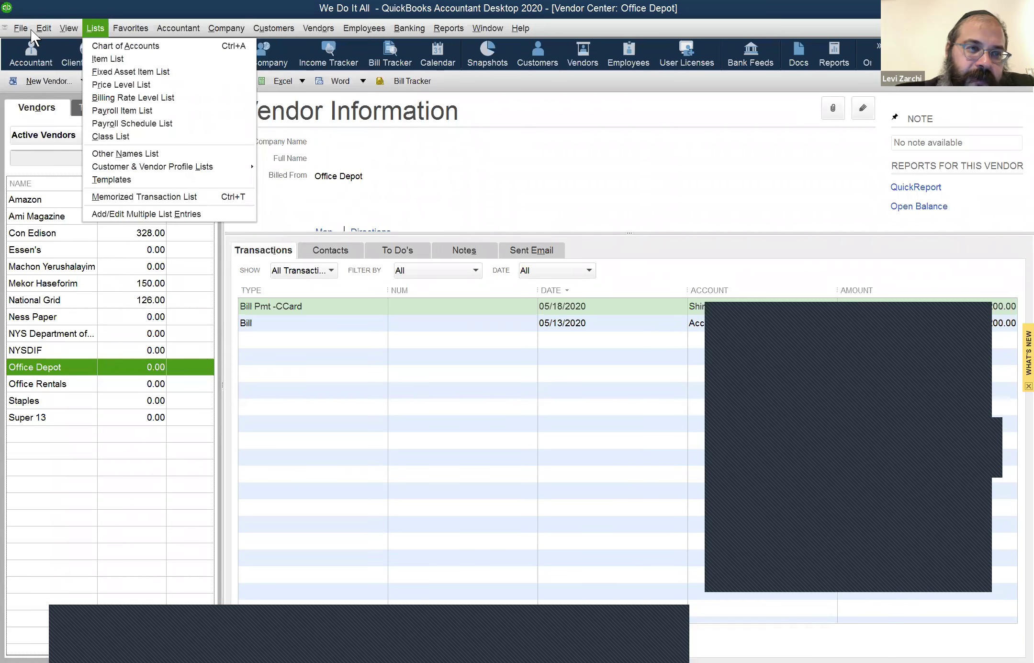
{"action": "mouse_move", "coordinate": [37, 27]}
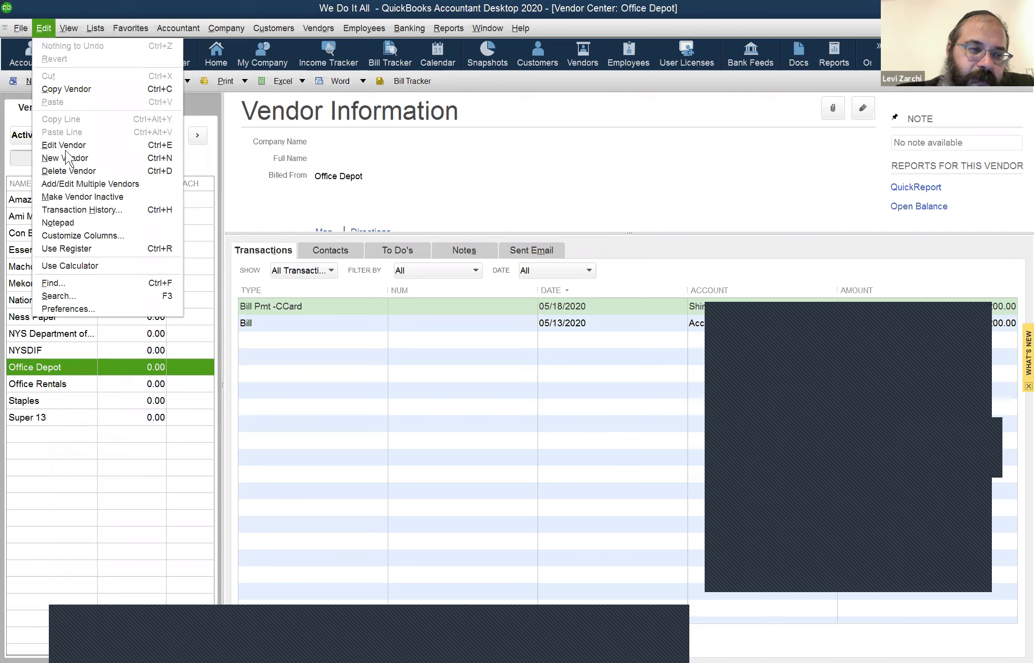
{"action": "left_click", "coordinate": [118, 305]}
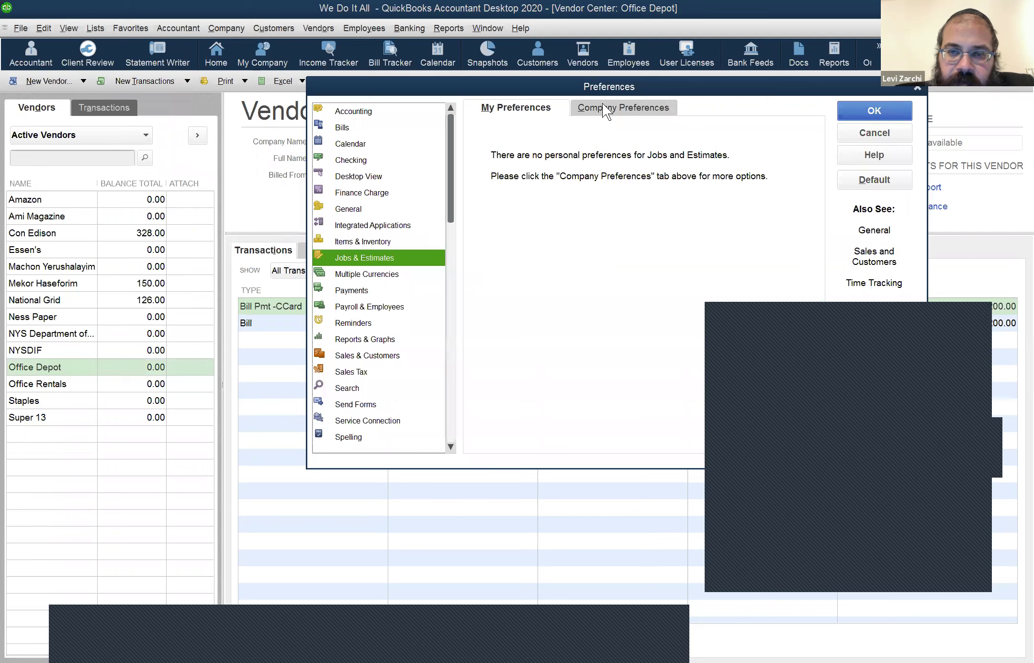
{"action": "left_click", "coordinate": [604, 105]}
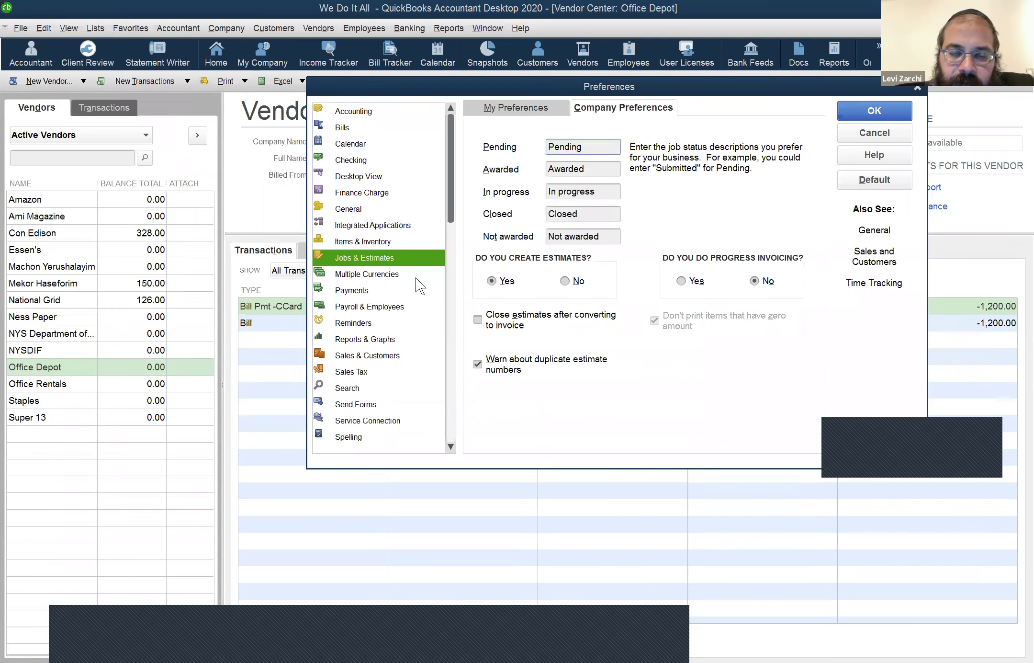
- Review the Multiple Currencies preferences, trying to turn on more than one currency for the company file and declining it
{"action": "left_click", "coordinate": [415, 276]}
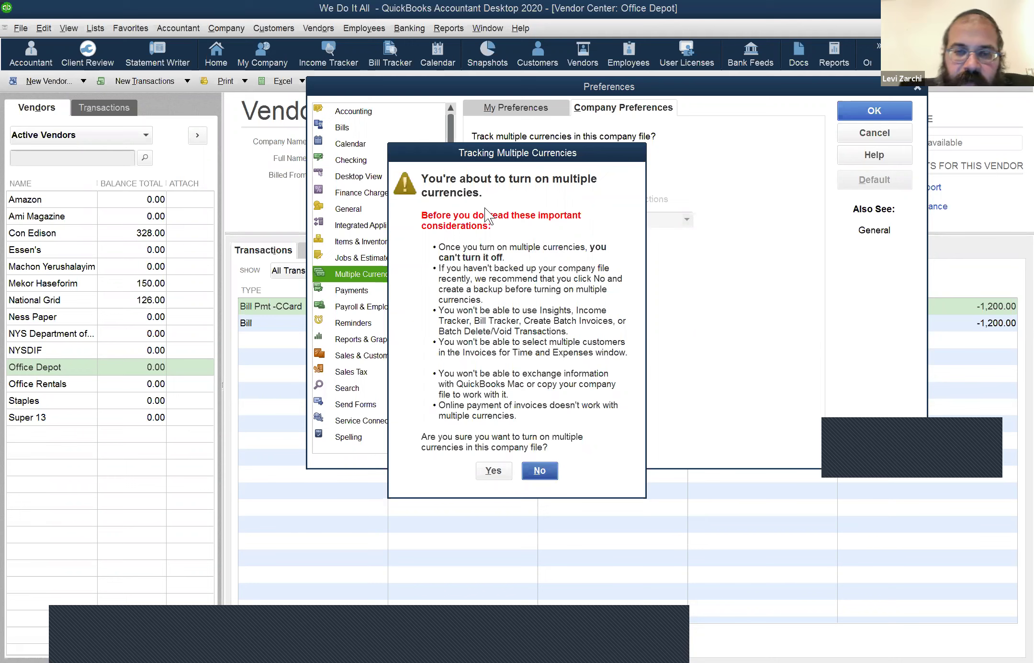
{"action": "key", "text": "Return"}
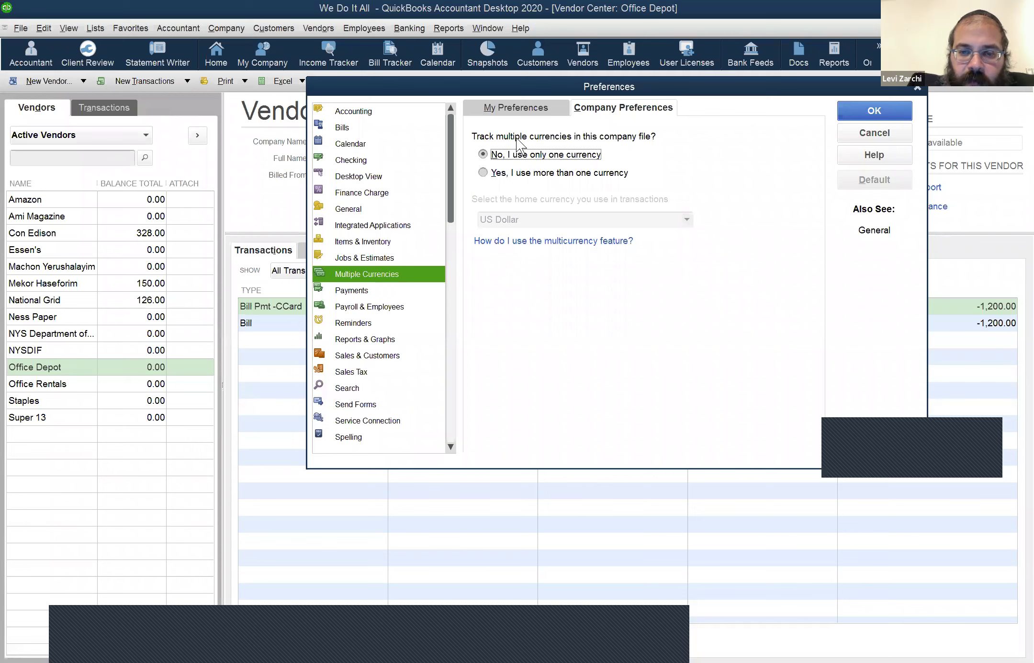
{"action": "left_click", "coordinate": [491, 108]}
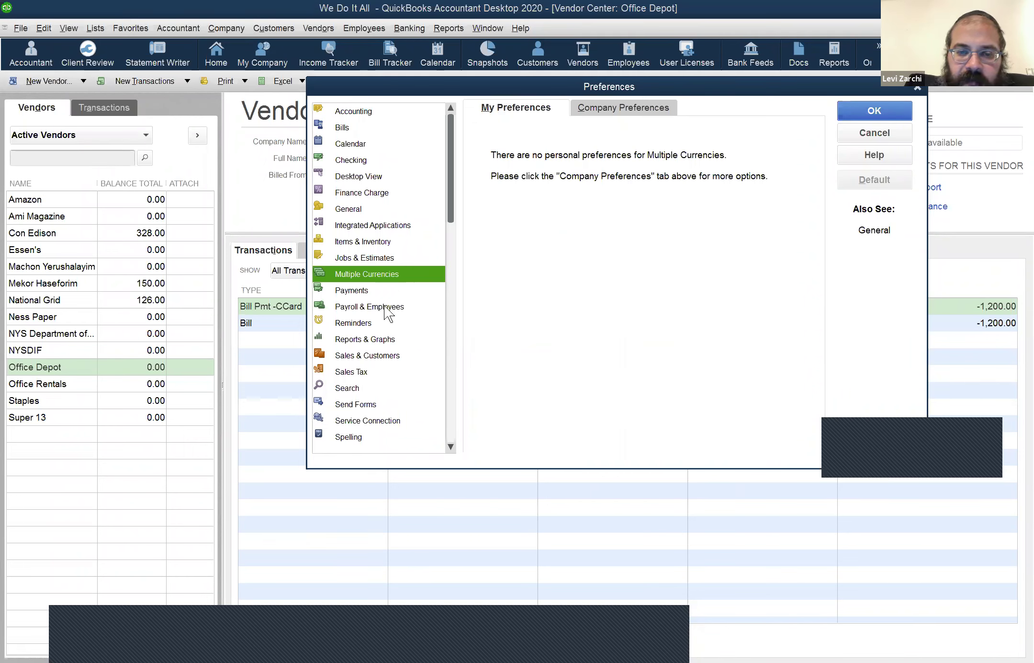
- Review the company Payments preferences for receiving payments, online payments and payment reminders
{"action": "left_click", "coordinate": [391, 289]}
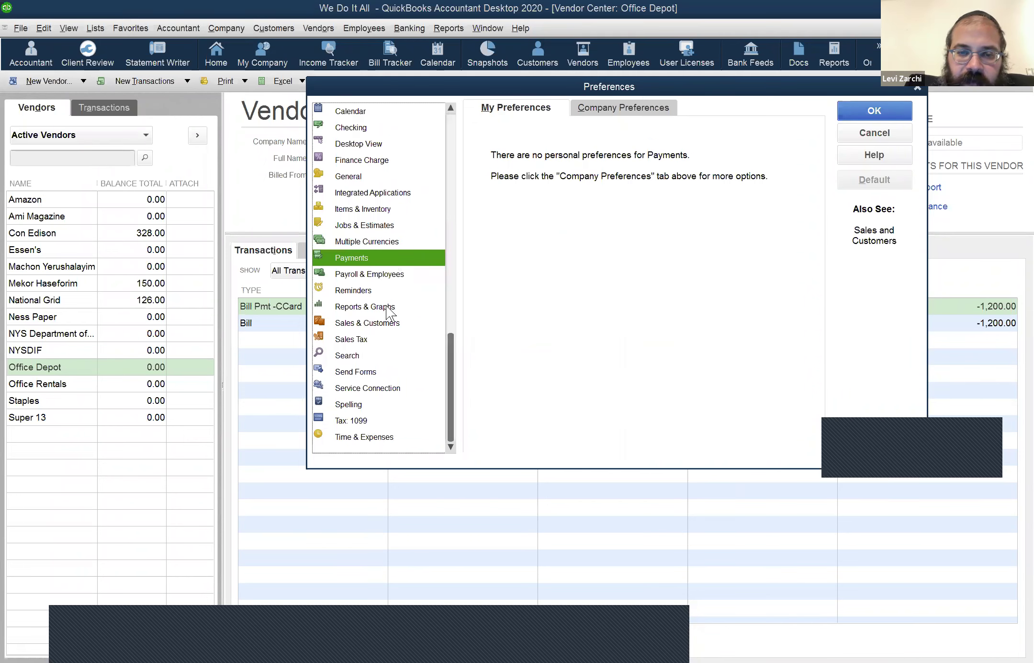
{"action": "left_click", "coordinate": [589, 109]}
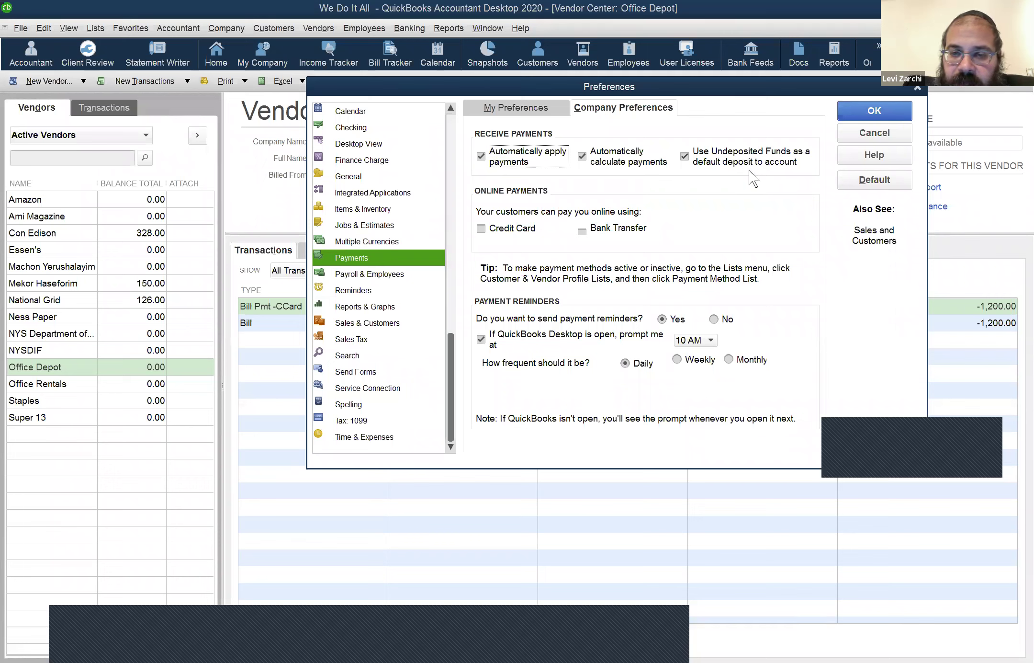
- Check the undeposited funds and payment reminder options, and switch to the Payroll & Employees preferences without saving Payments changes
{"action": "left_click", "coordinate": [691, 150]}
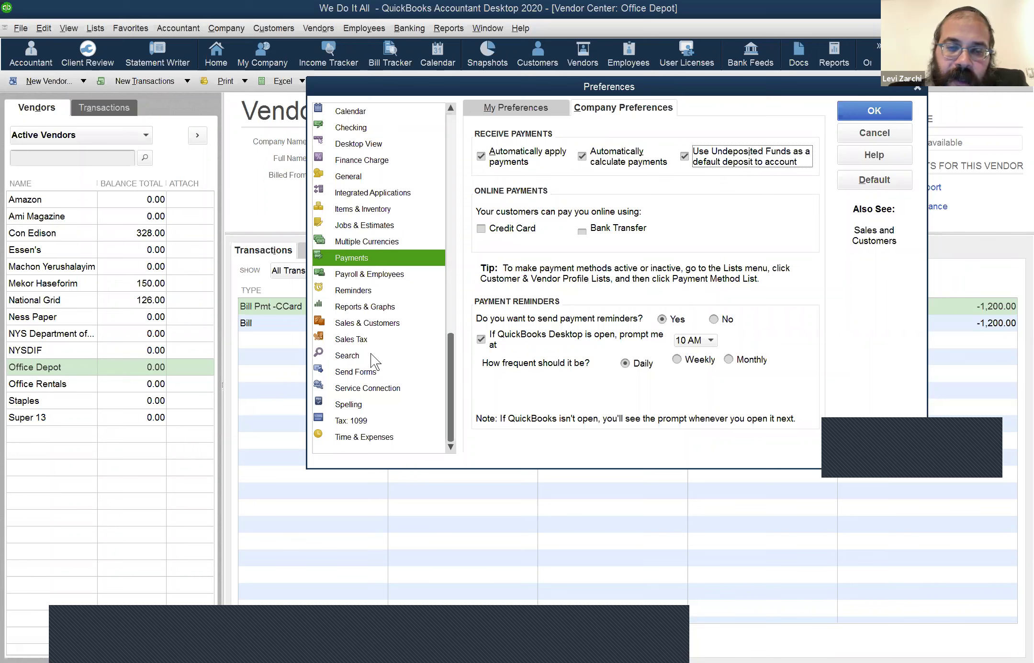
{"action": "left_click_drag", "start_coordinate": [449, 363], "coordinate": [463, 144]}
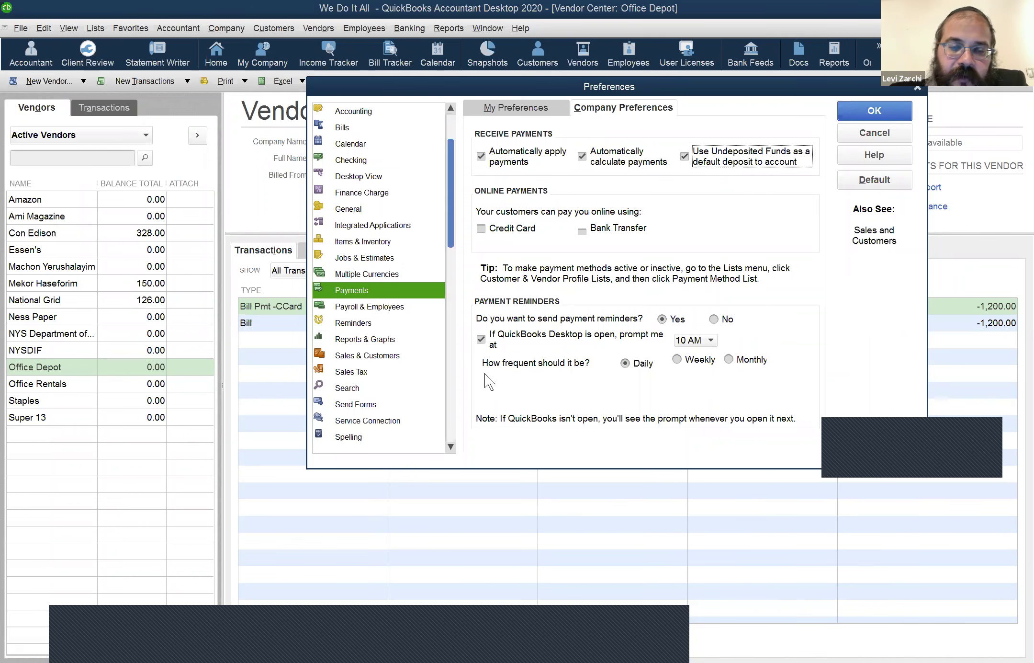
{"action": "scroll", "coordinate": [484, 383], "scroll_direction": "down", "scroll_amount": 1}
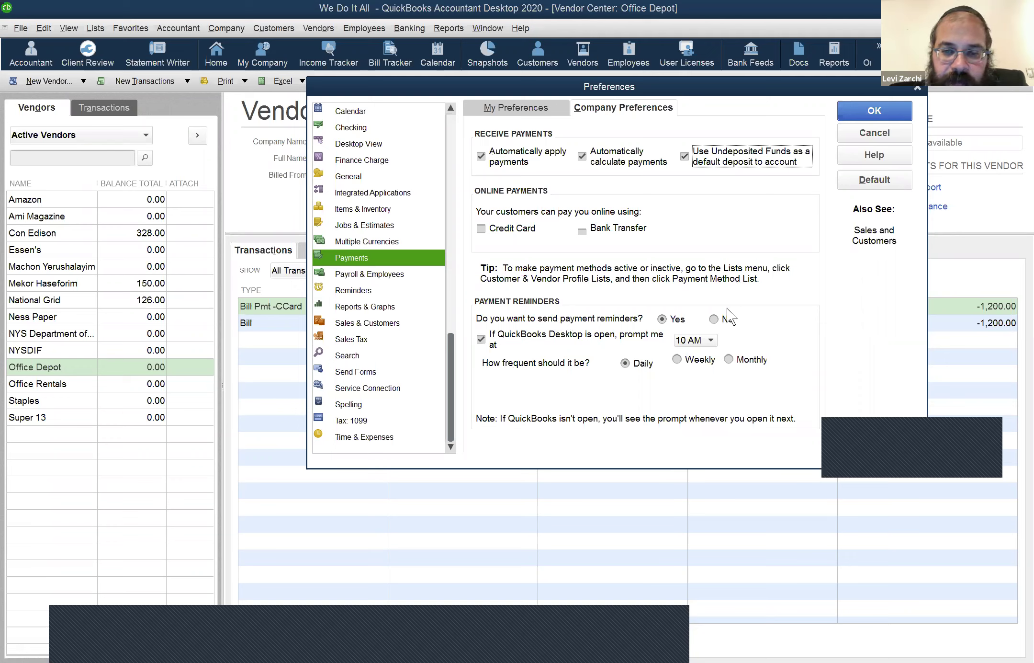
{"action": "left_click", "coordinate": [713, 340]}
{"action": "left_click", "coordinate": [756, 331]}
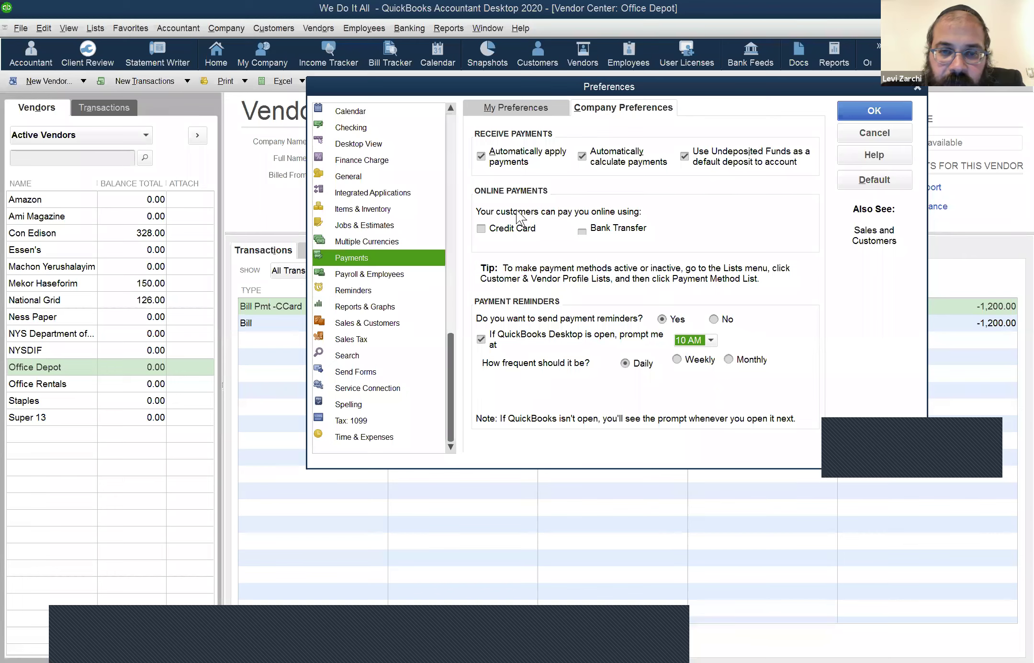
{"action": "key", "text": "Down"}
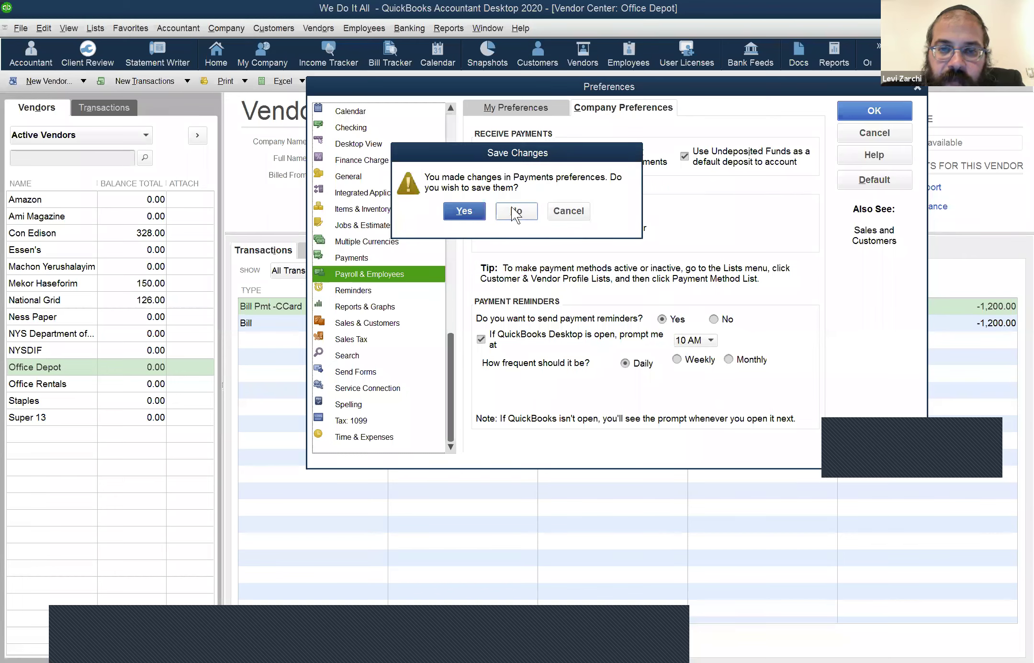
{"action": "left_click", "coordinate": [516, 211]}
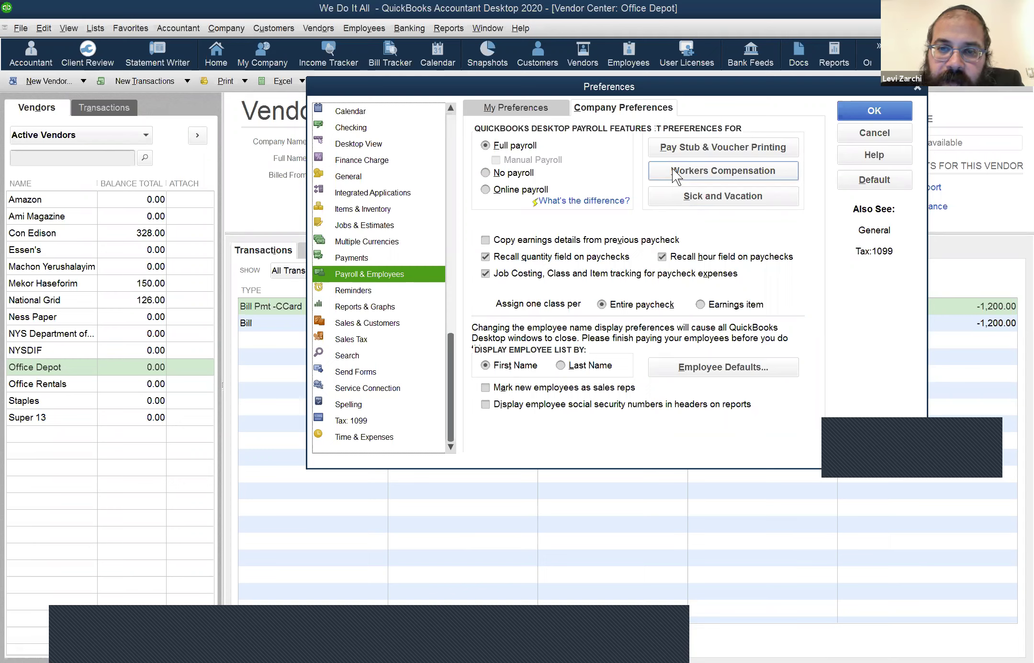
- Review the company Reminders and Reports & Graphs preferences, trying the Cash summary reports basis and switching back to Accrual
{"action": "left_click", "coordinate": [394, 289]}
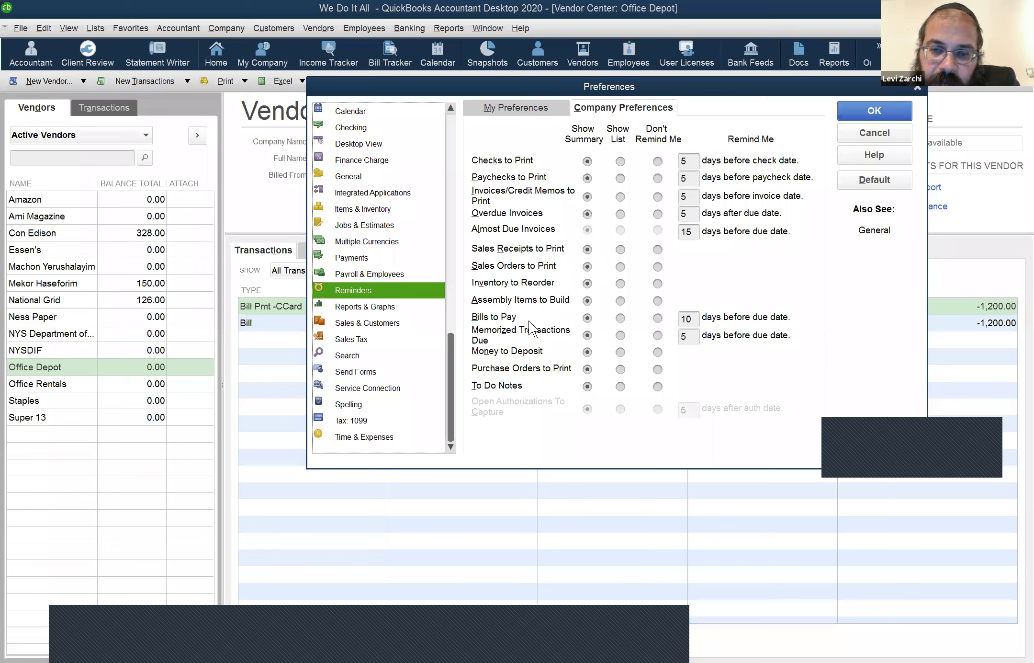
{"action": "left_click", "coordinate": [392, 309]}
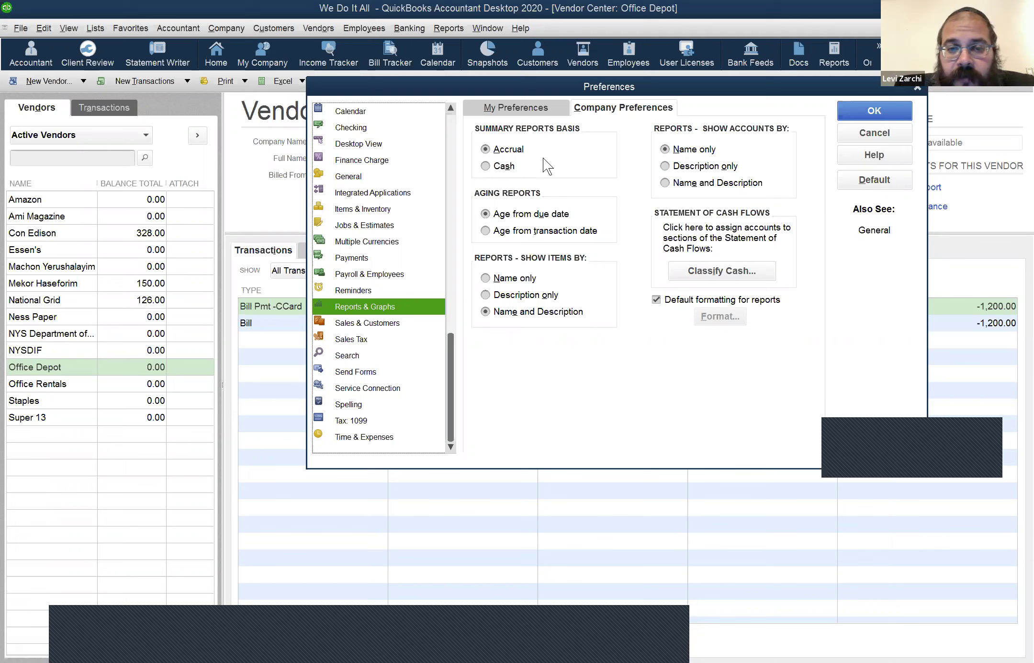
{"action": "left_click", "coordinate": [505, 167]}
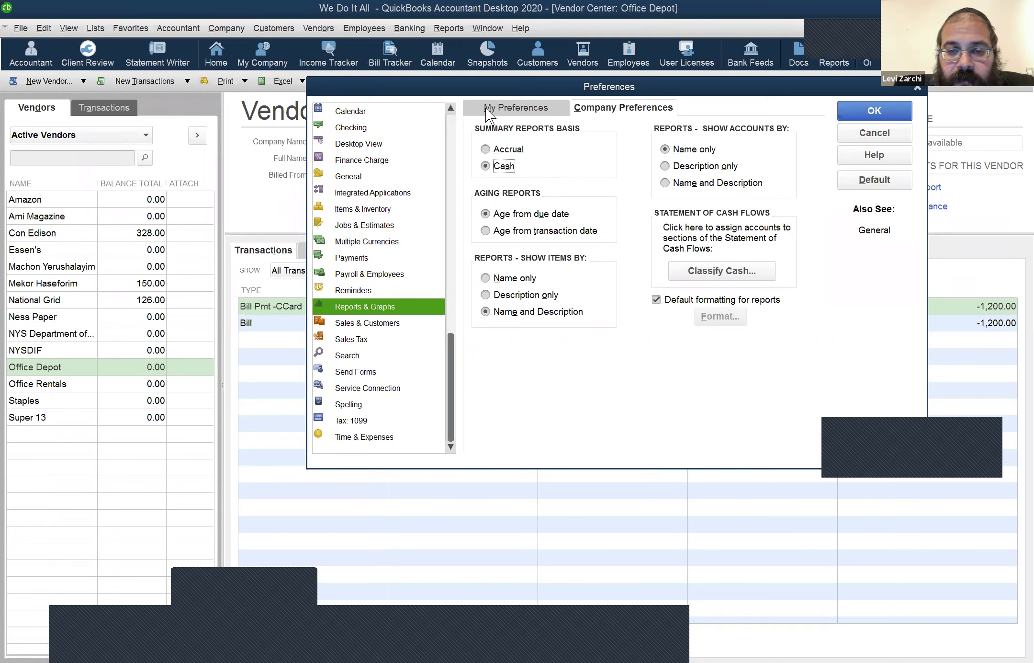
{"action": "left_click", "coordinate": [521, 149]}
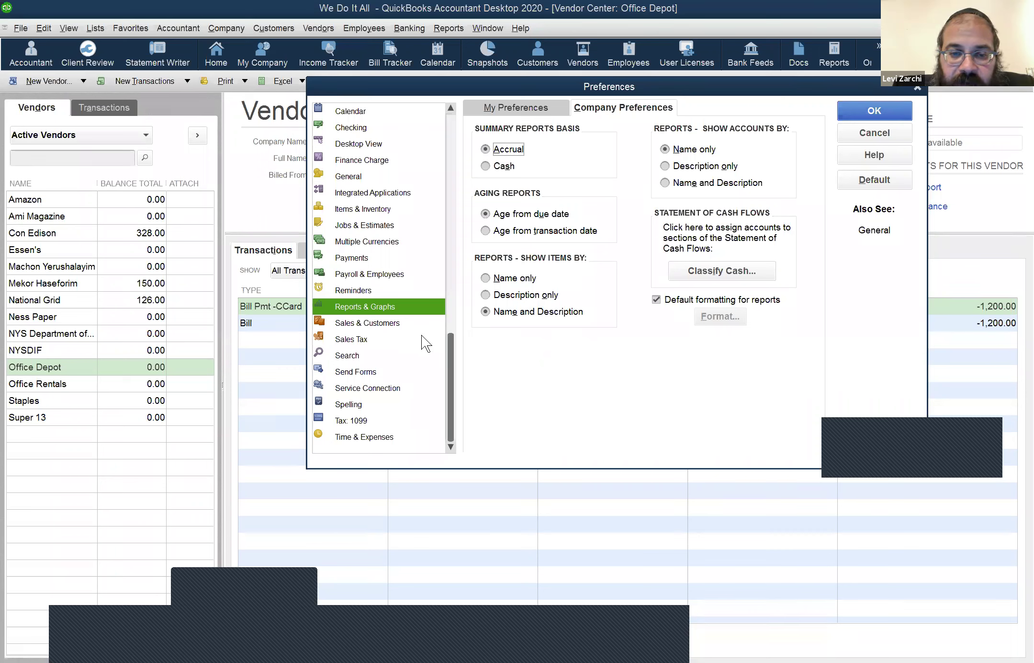
- Review the company Sales & Customers preferences, including the usual shipping method choices and the Collections Center option
{"action": "left_click", "coordinate": [409, 326]}
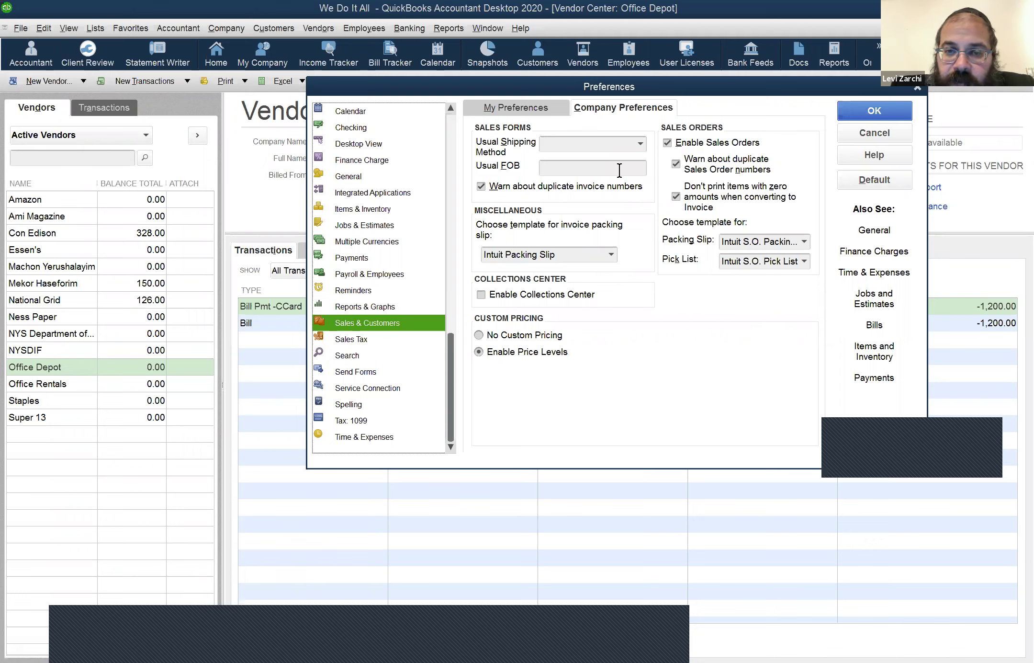
{"action": "left_click", "coordinate": [637, 143]}
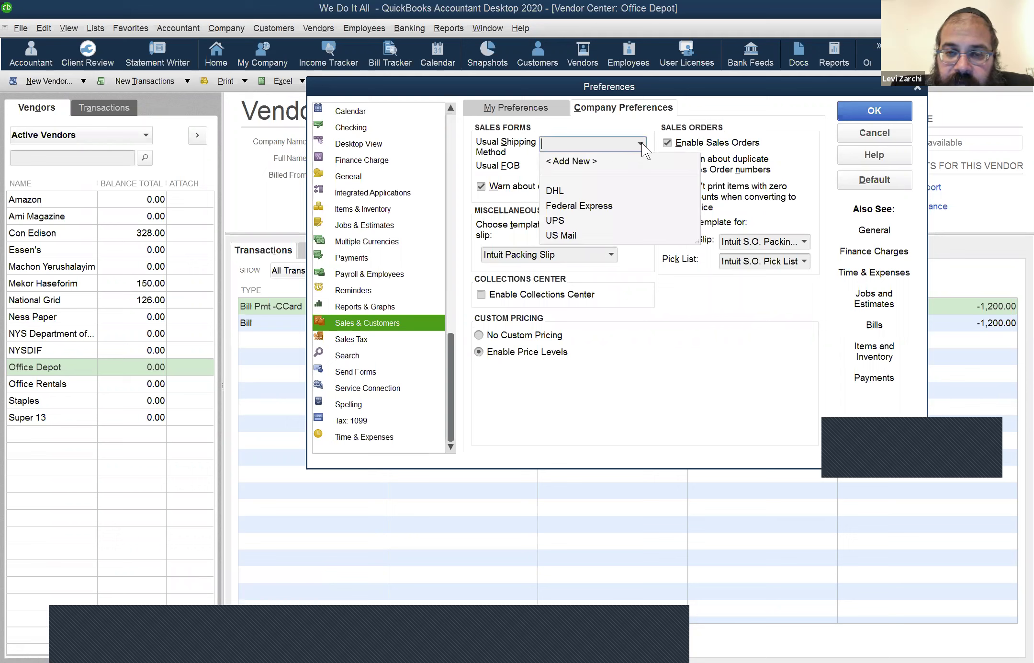
{"action": "left_click", "coordinate": [623, 161]}
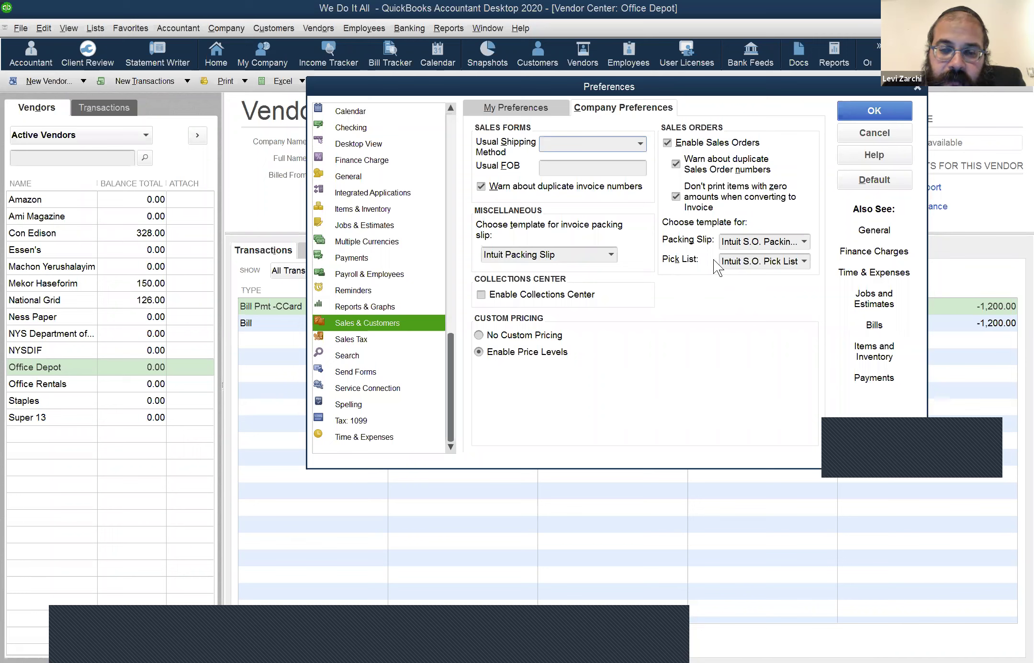
{"action": "left_click", "coordinate": [599, 296]}
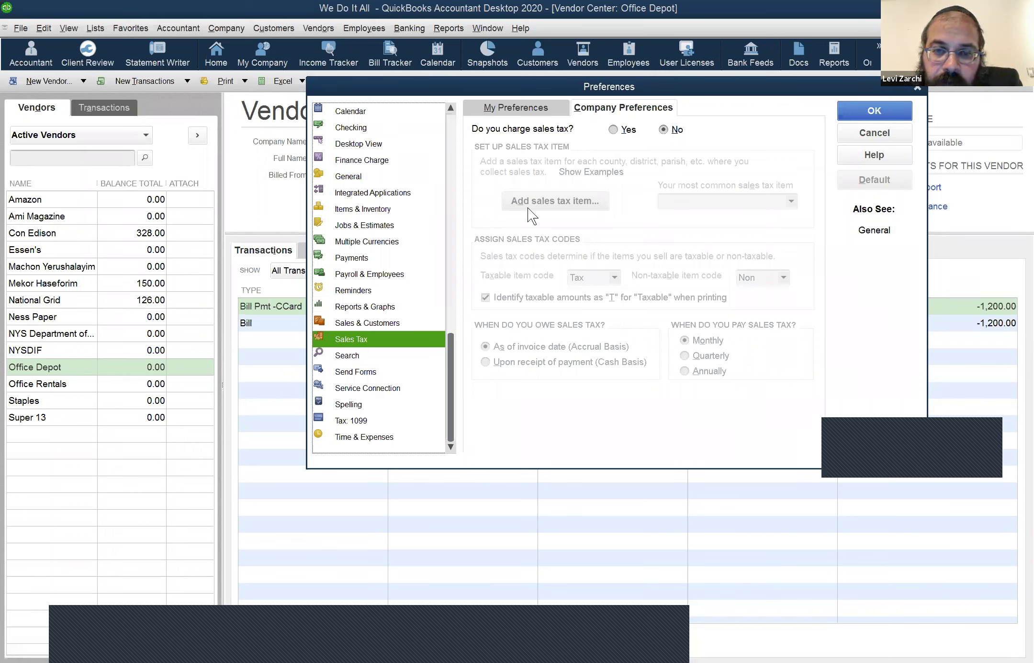
- Try charging sales tax and adding a sales tax item, and cancel both the new item and the preferences
{"action": "left_click", "coordinate": [620, 130]}
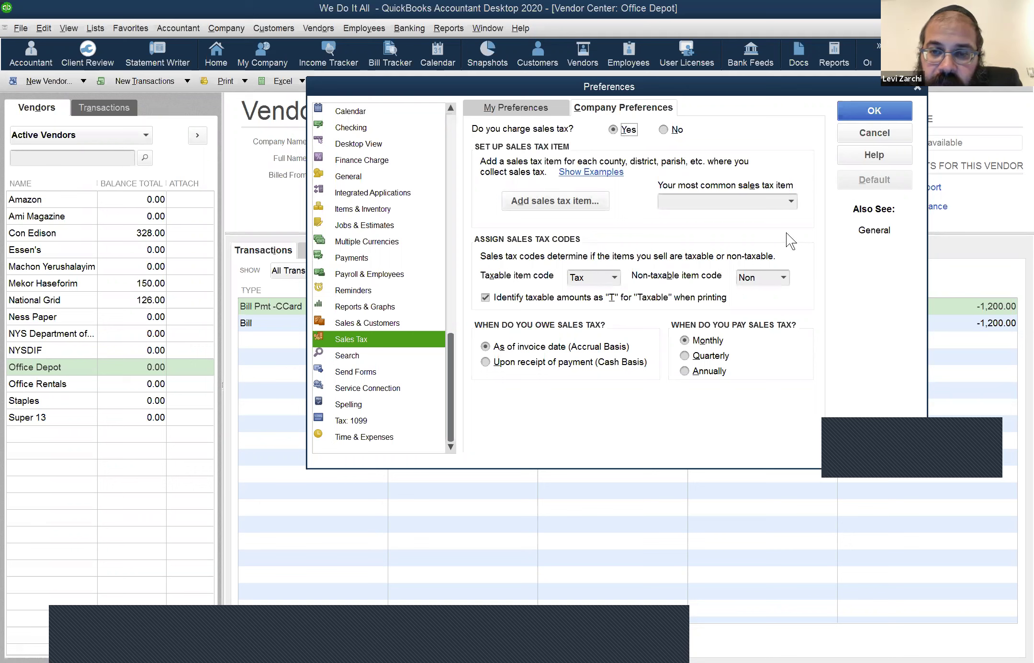
{"action": "left_click", "coordinate": [791, 201]}
{"action": "left_click", "coordinate": [596, 199]}
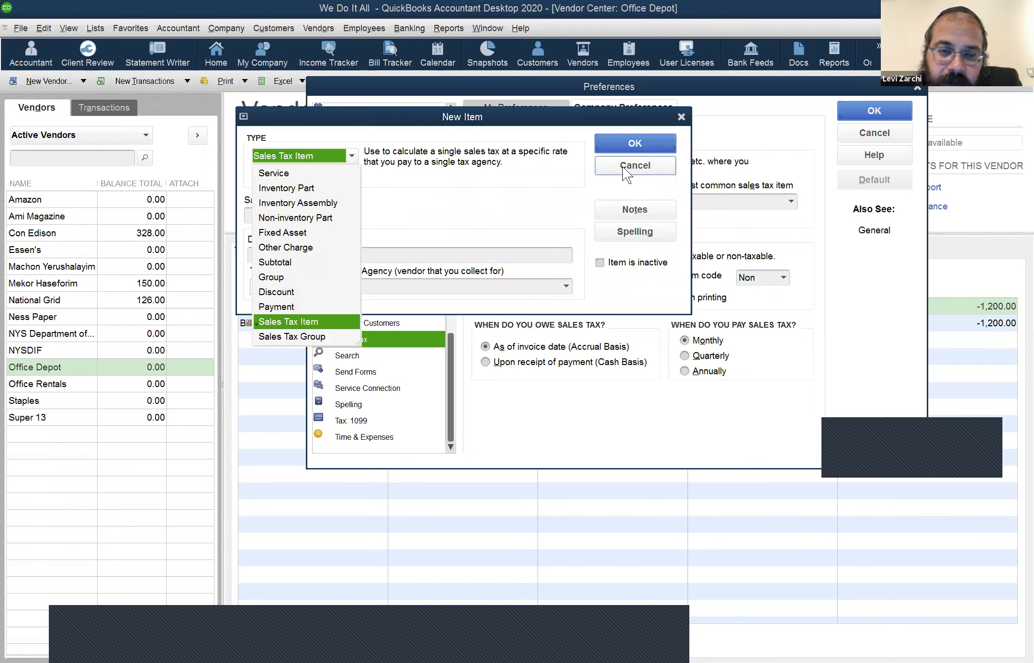
{"action": "key", "text": "Escape"}
{"action": "key", "text": "Escape"}
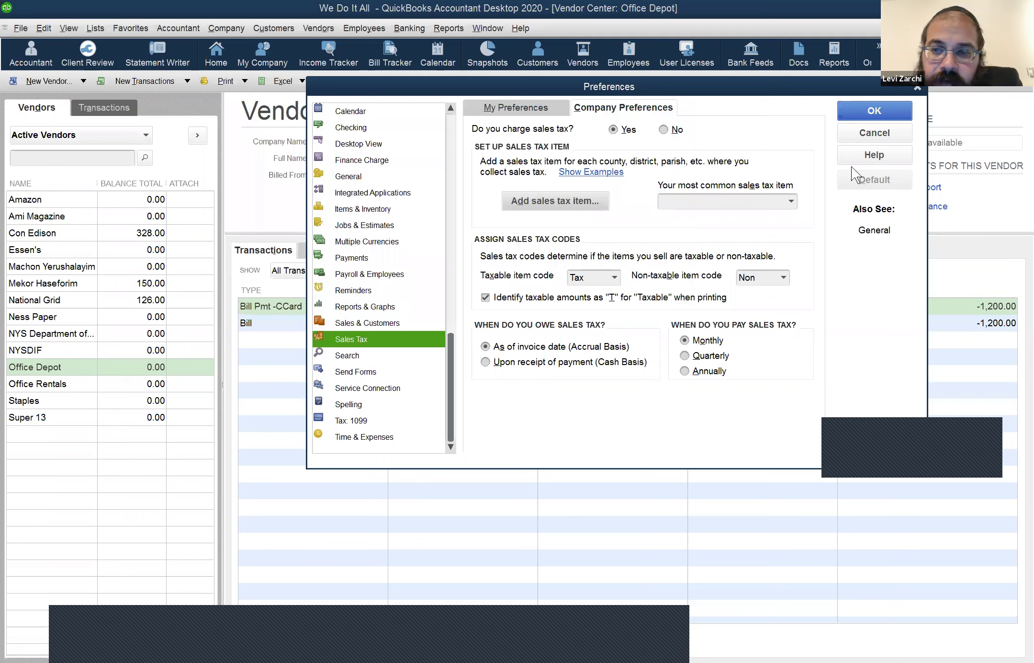
{"action": "left_click", "coordinate": [855, 136]}
- Reopen the preferences and review the personal Search settings
{"action": "left_click", "coordinate": [67, 28]}
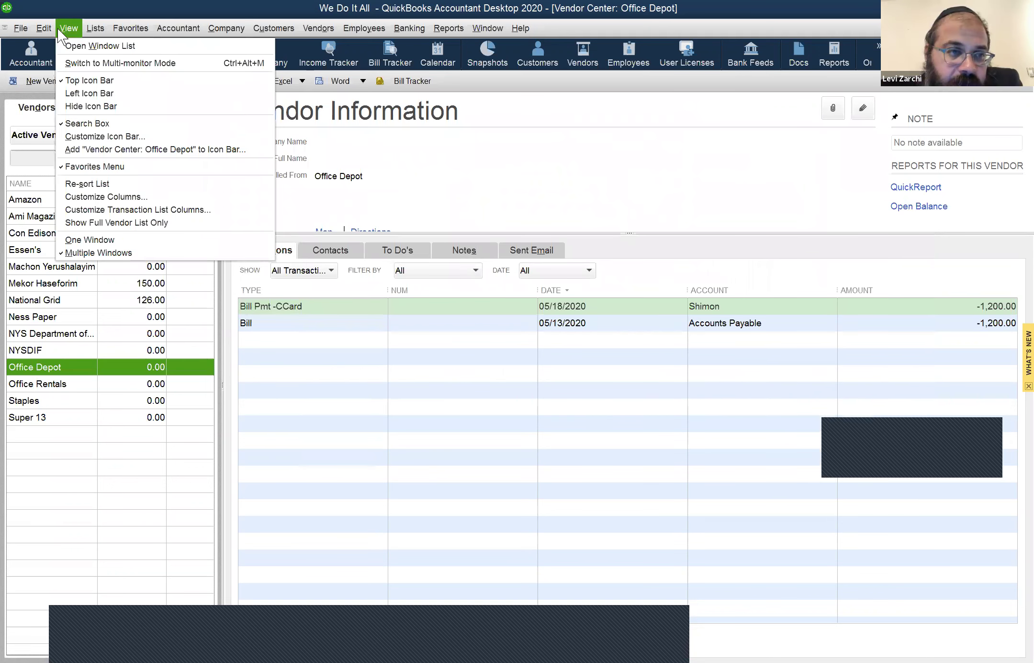
{"action": "key", "text": "Left"}
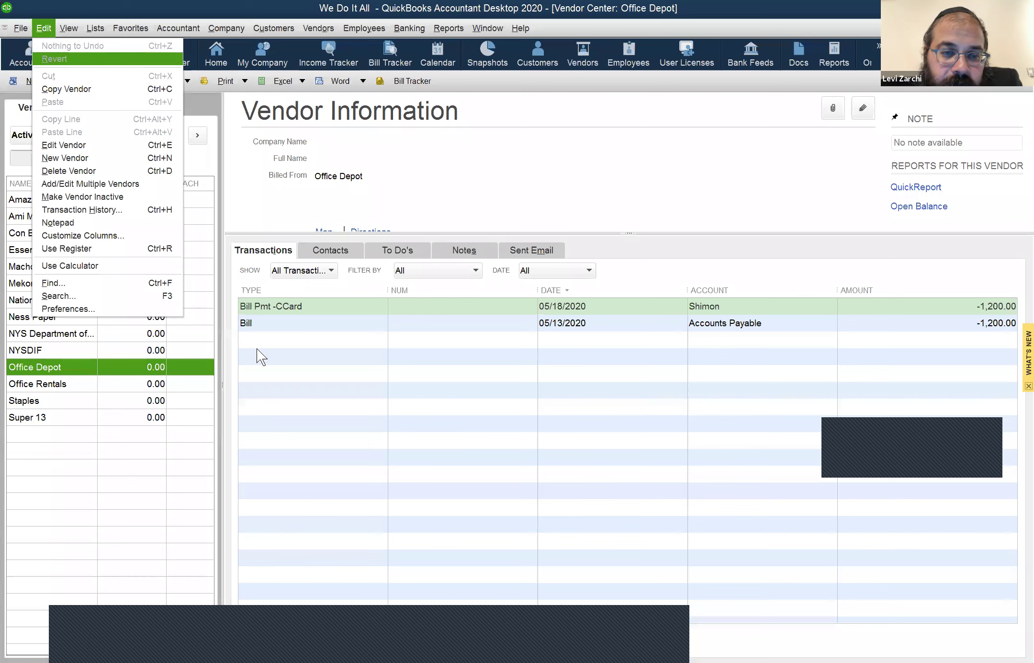
{"action": "key", "text": "Up"}
{"action": "key", "text": "Return"}
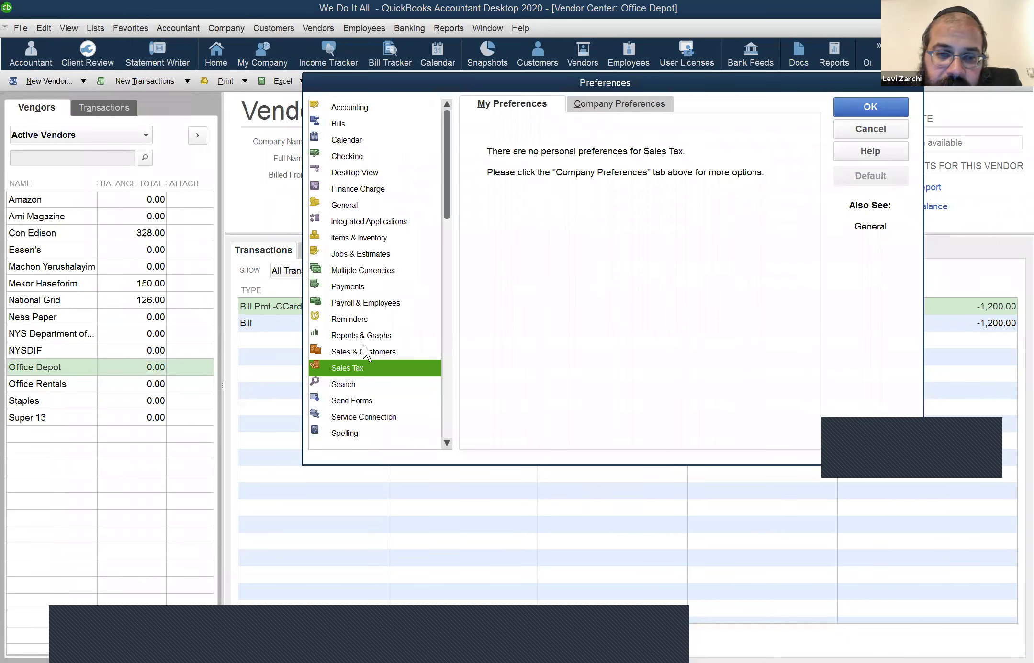
{"action": "scroll", "coordinate": [363, 345], "scroll_direction": "down", "scroll_amount": 1}
{"action": "key", "text": "Down"}
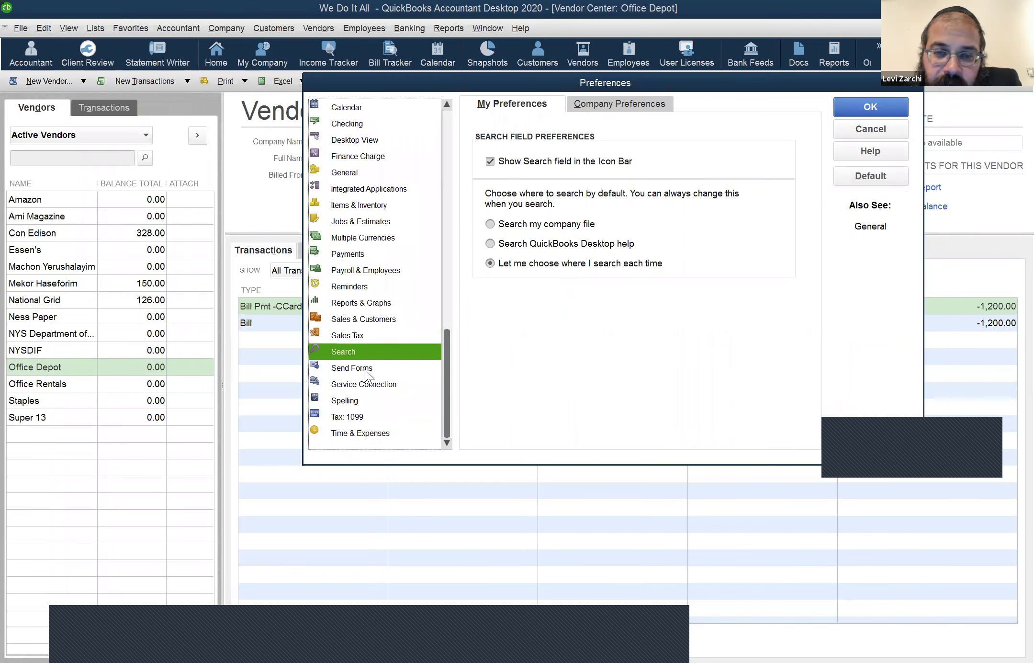
- Review the personal Send Forms preferences, looking at the e-mail sending methods and webmail provider choices without adding an account
{"action": "left_click", "coordinate": [364, 369]}
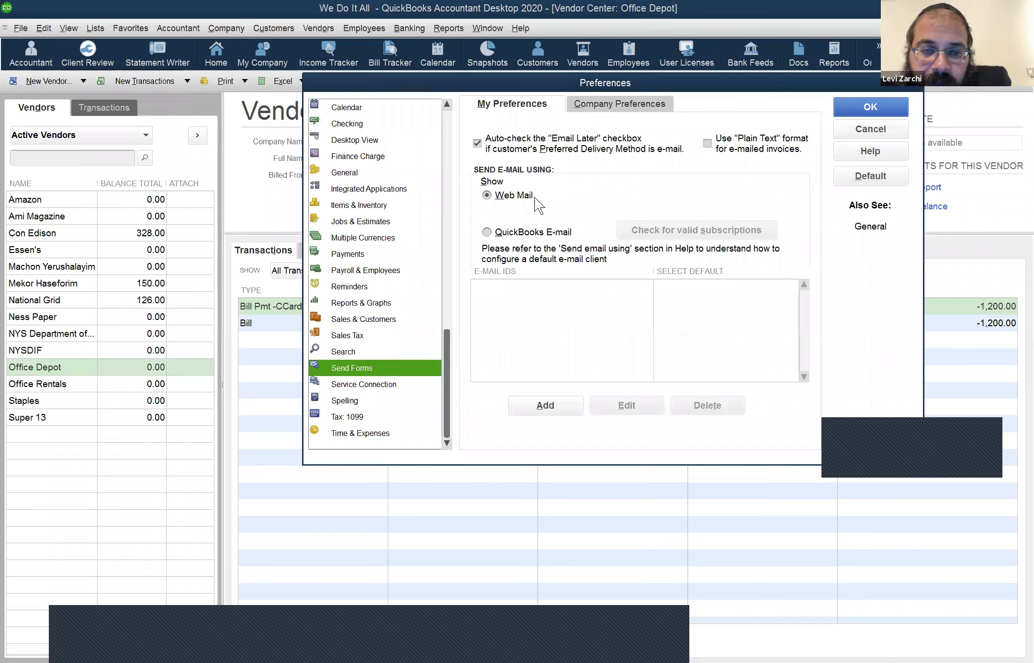
{"action": "left_click", "coordinate": [534, 232]}
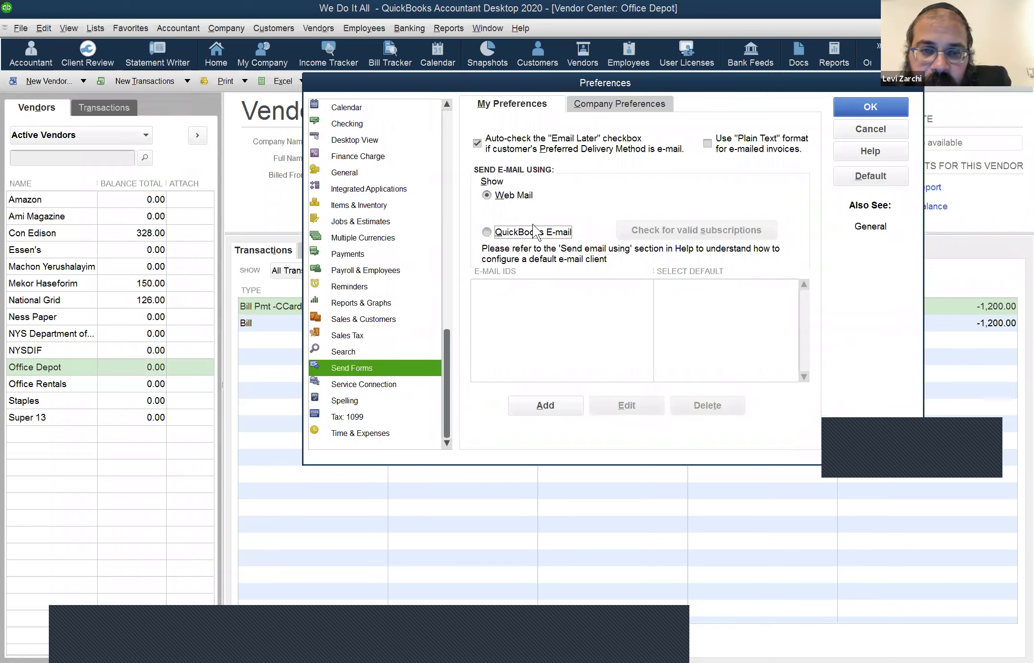
{"action": "left_click", "coordinate": [526, 196]}
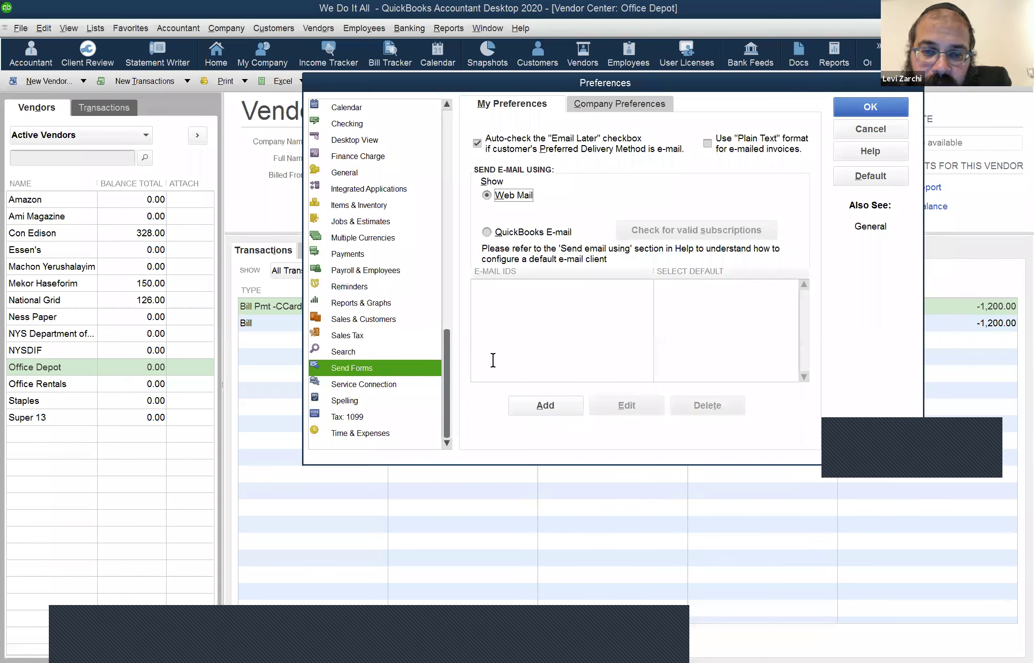
{"action": "left_click", "coordinate": [535, 412]}
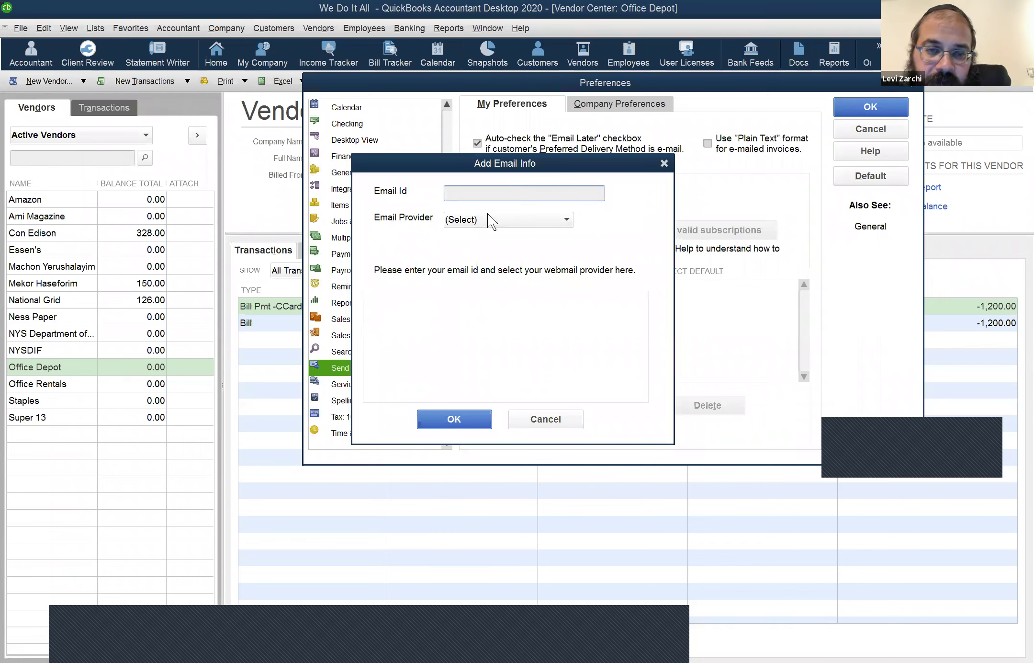
{"action": "left_click", "coordinate": [491, 220]}
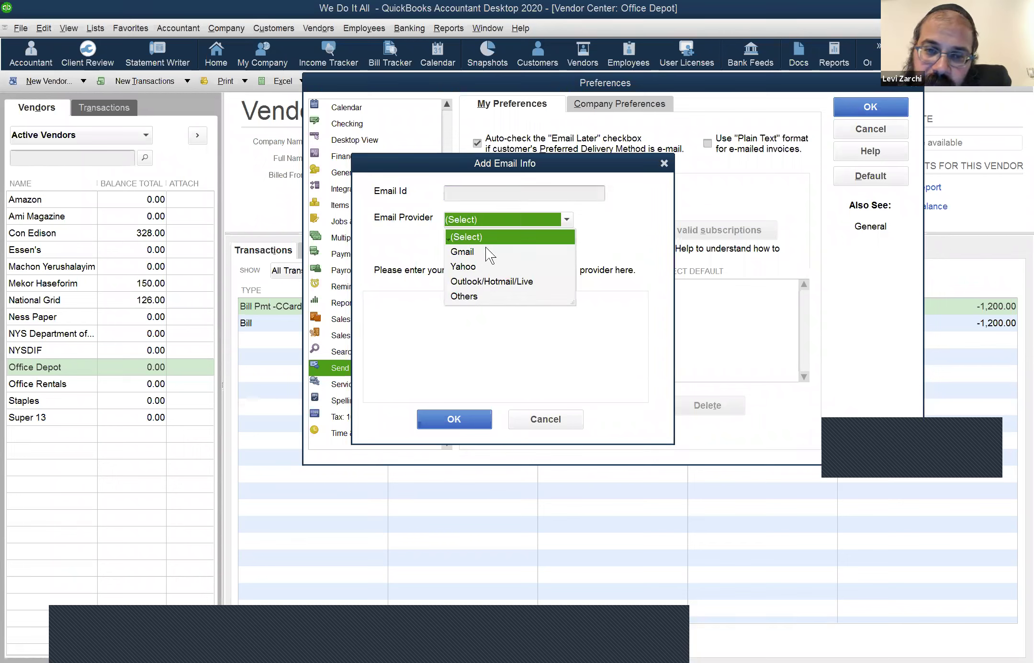
{"action": "left_click", "coordinate": [479, 323]}
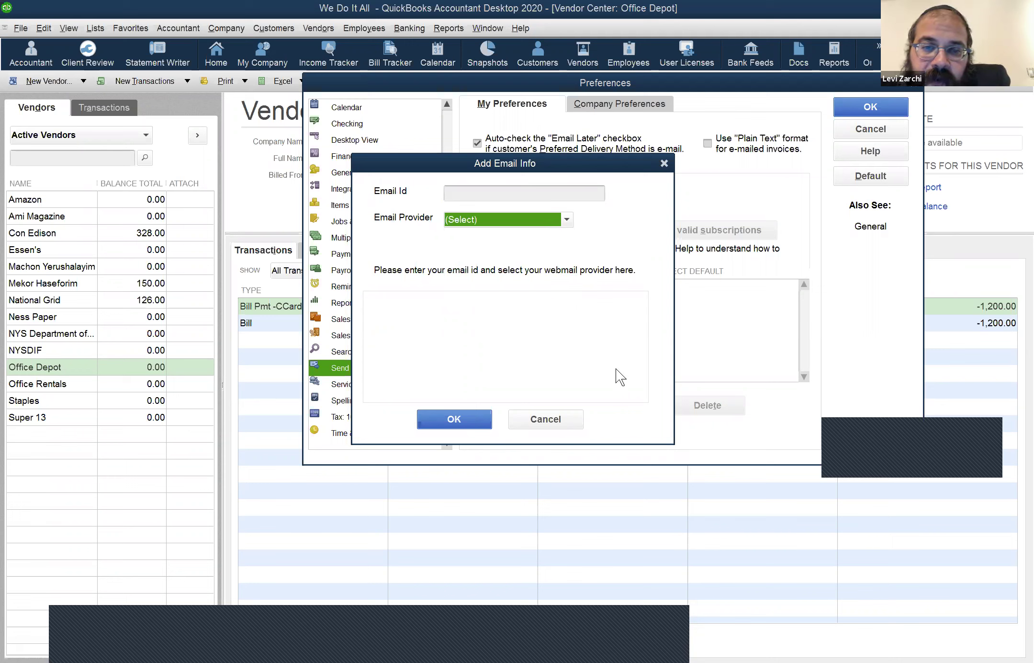
{"action": "key", "text": "Escape"}
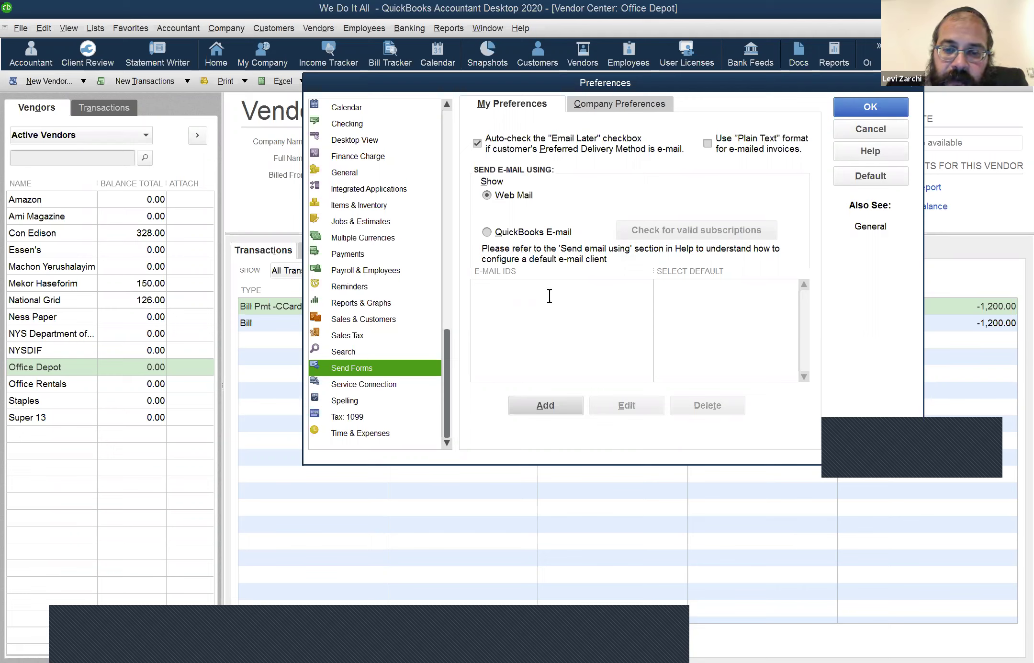
- Compare the company and personal Send Forms preferences, and review both sets of Service Connection preferences
{"action": "left_click", "coordinate": [617, 104]}
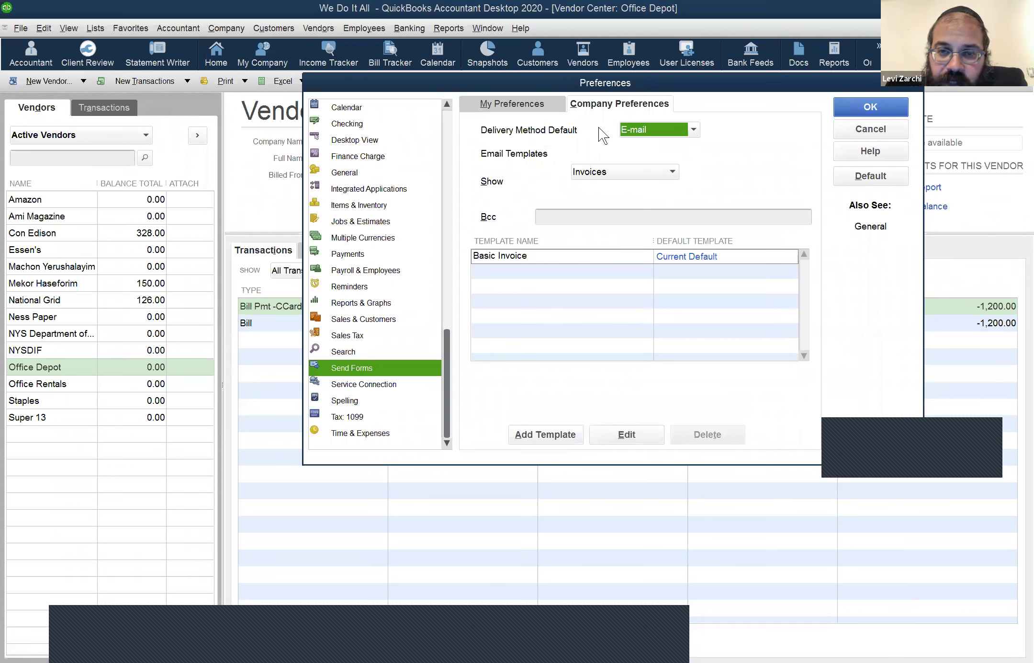
{"action": "left_click", "coordinate": [510, 107]}
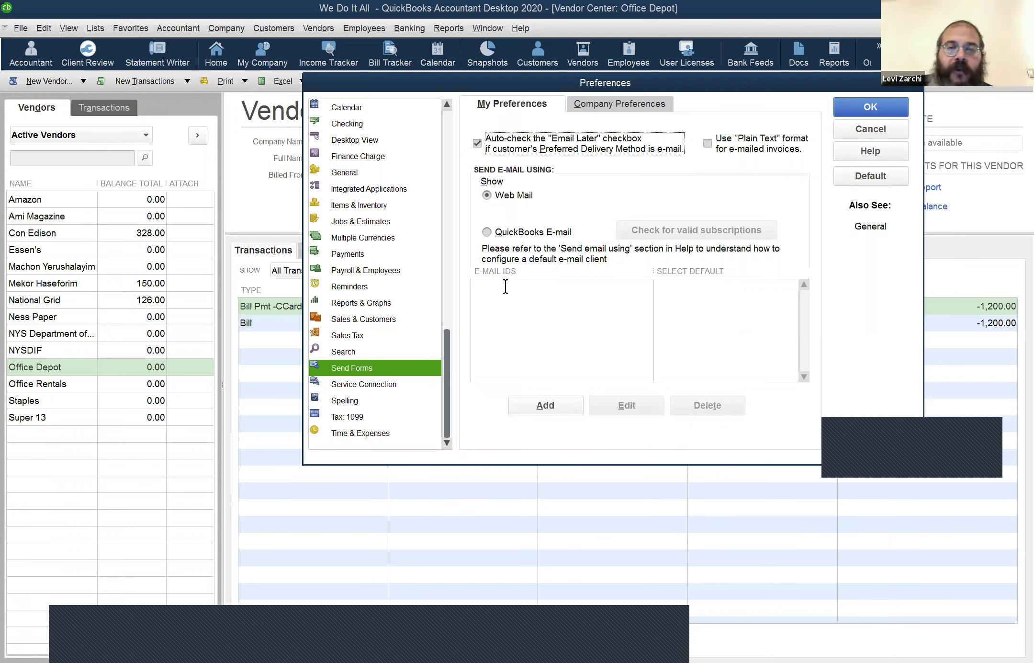
{"action": "left_click", "coordinate": [591, 105]}
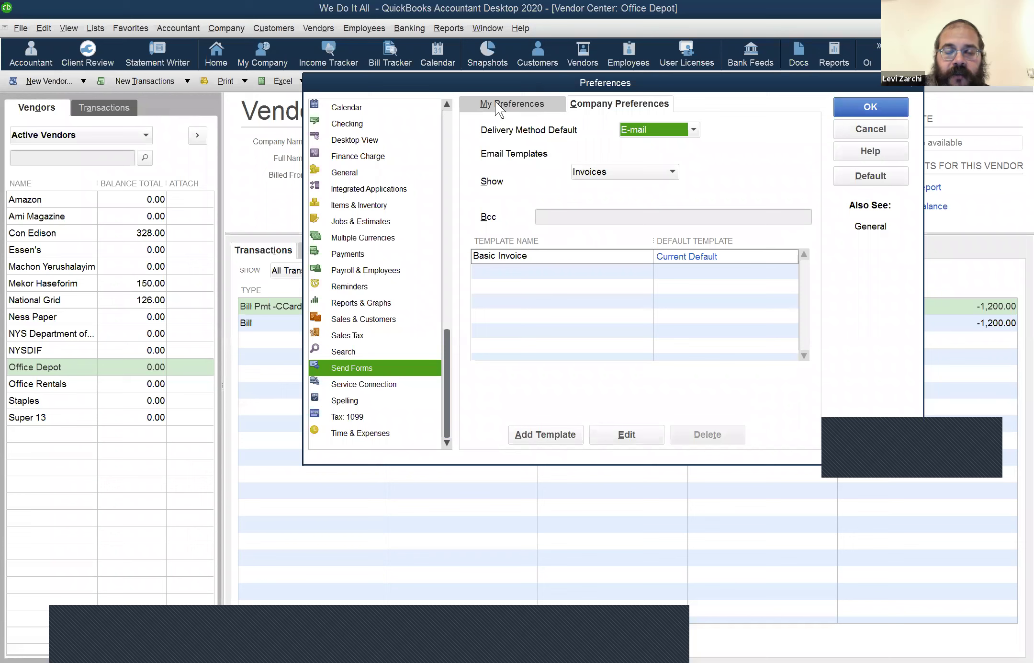
{"action": "left_click", "coordinate": [526, 105]}
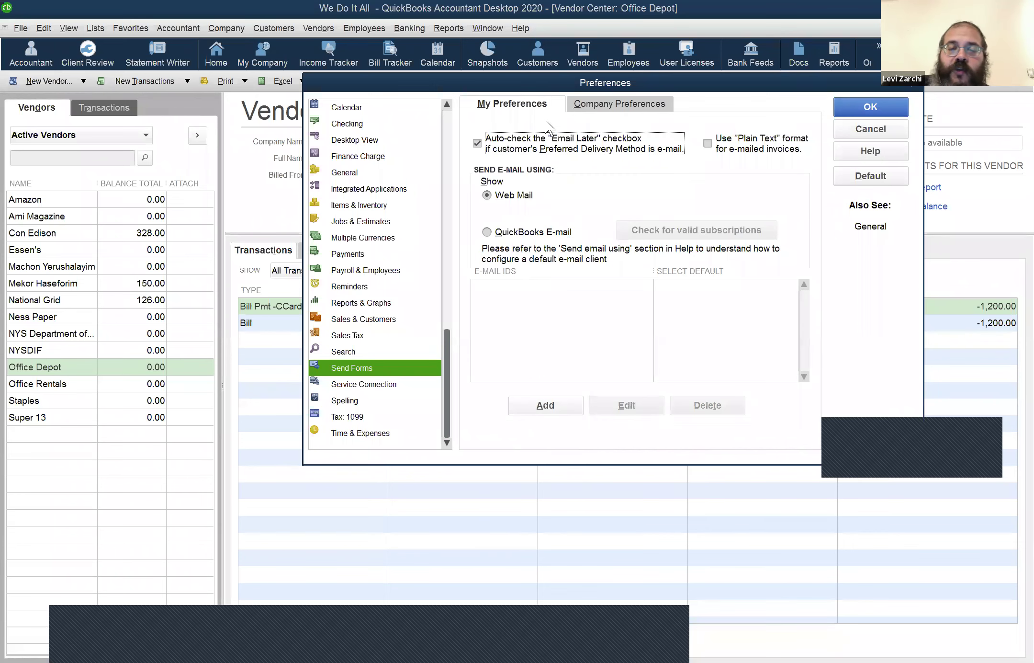
{"action": "left_click", "coordinate": [636, 101]}
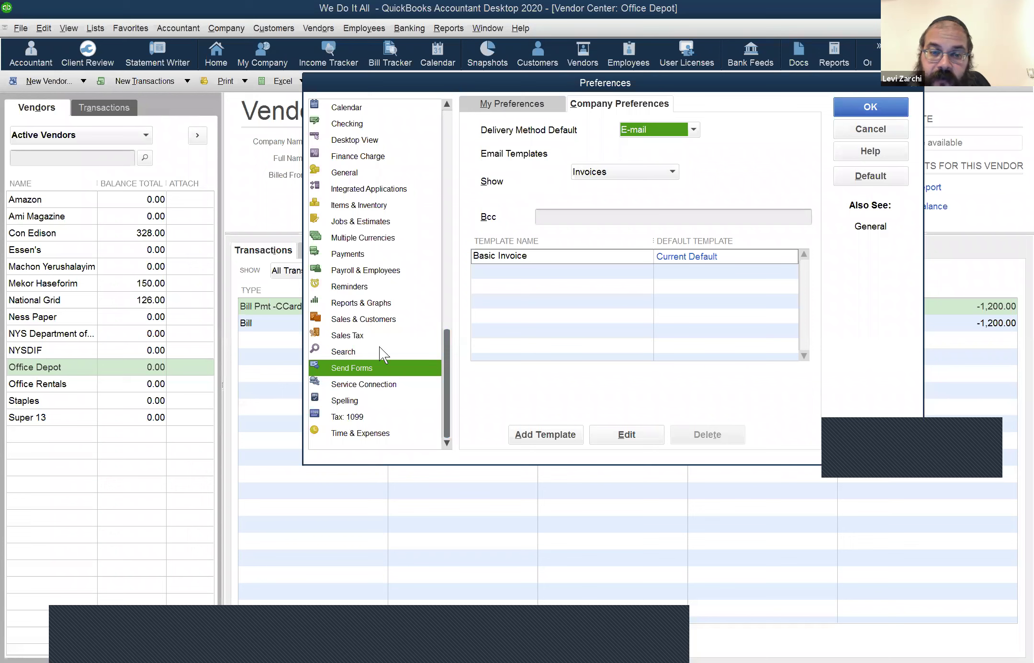
{"action": "left_click", "coordinate": [415, 388]}
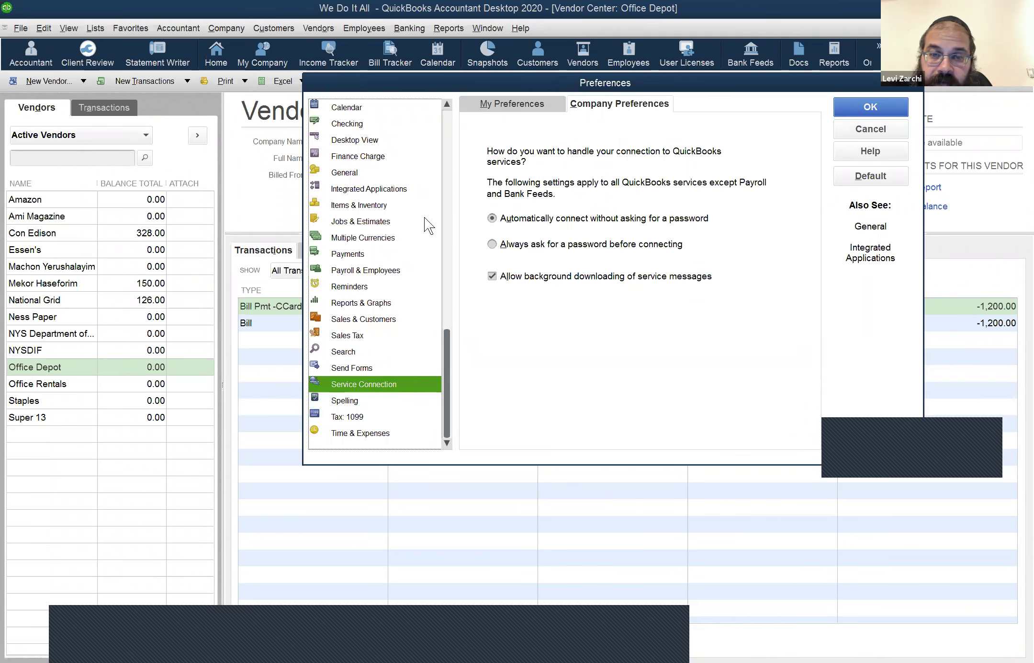
{"action": "key", "text": "alt+m"}
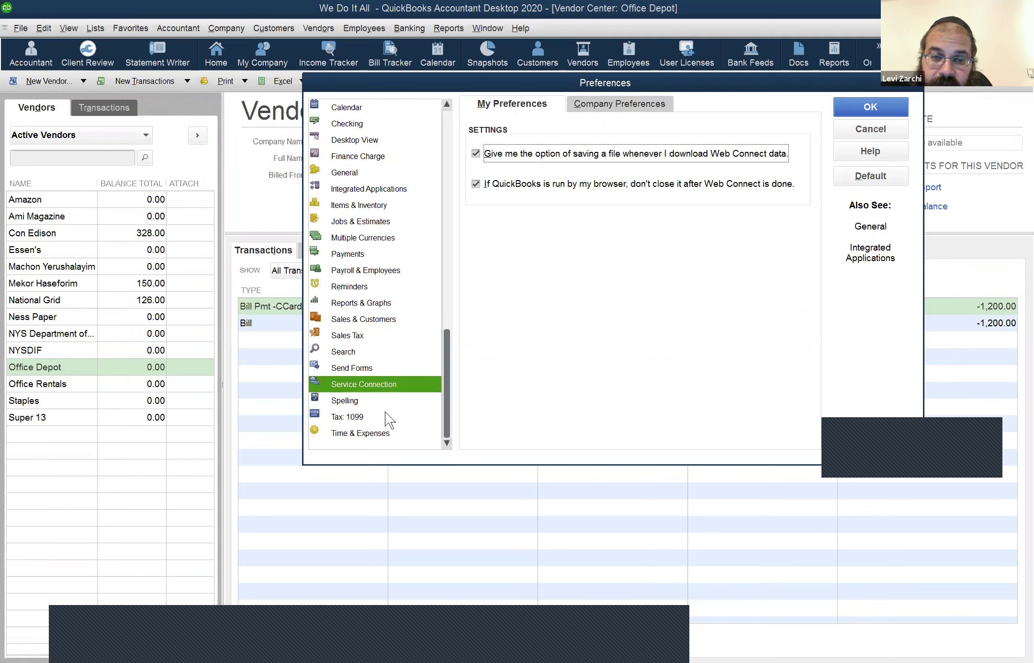
- Review the Spelling, Tax: 1099 and company Time & Expenses preferences, including the choices for the first work-week day, and cancel the preferences
{"action": "key", "text": "Down"}
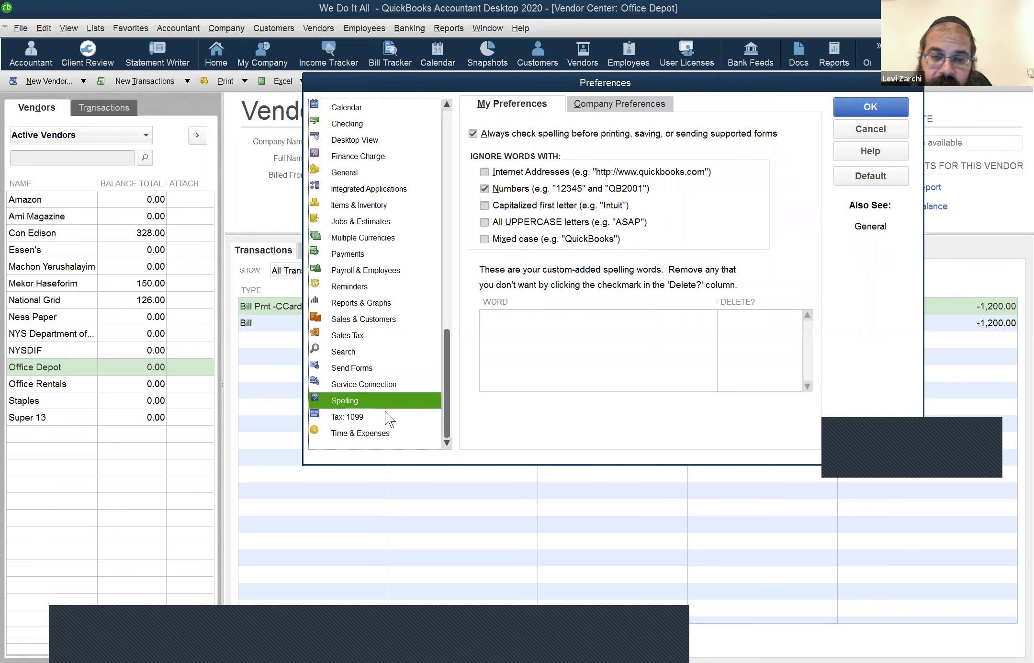
{"action": "left_click", "coordinate": [385, 410]}
{"action": "left_click", "coordinate": [407, 426]}
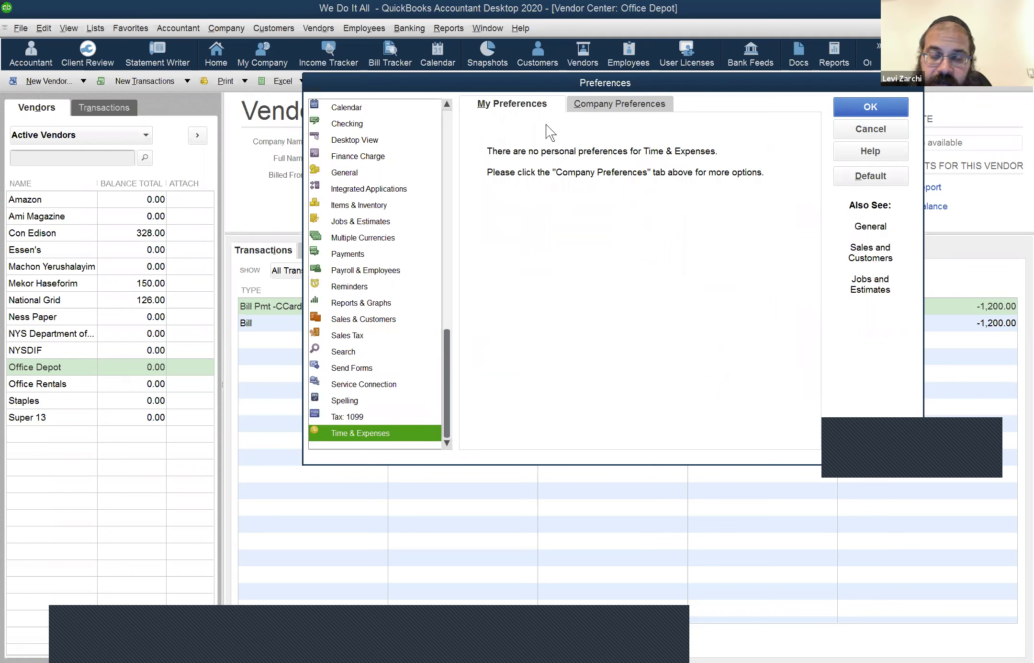
{"action": "left_click", "coordinate": [588, 105]}
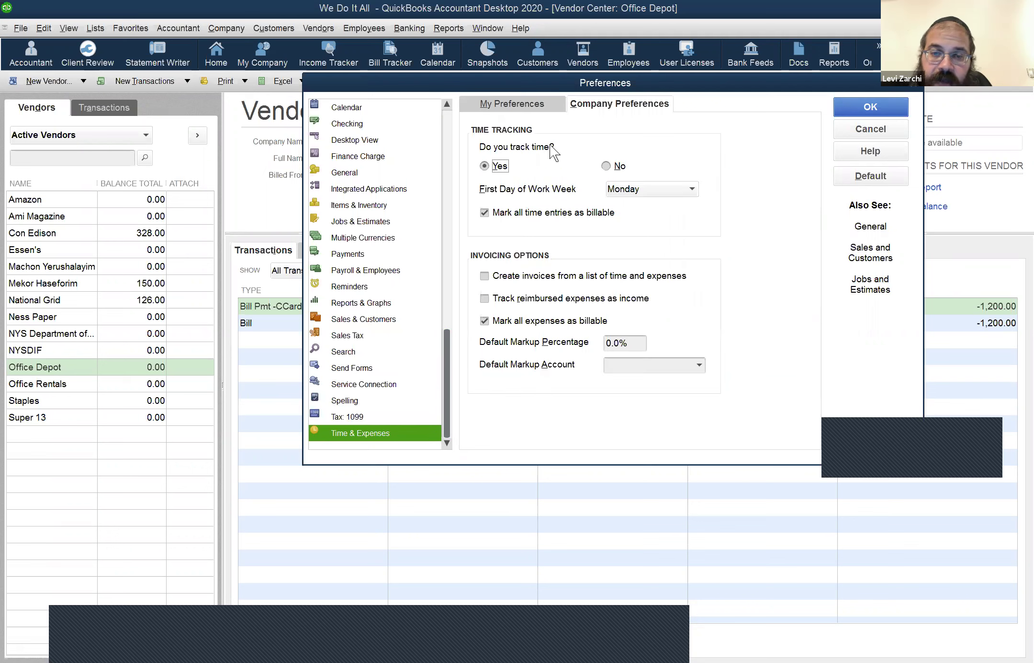
{"action": "left_click", "coordinate": [670, 197]}
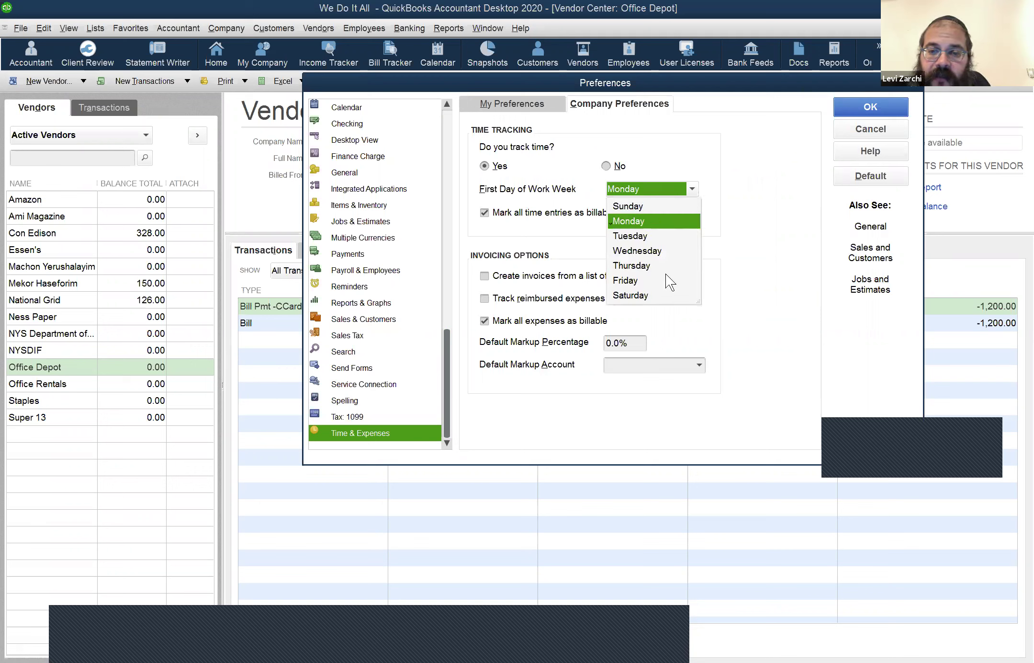
{"action": "left_click", "coordinate": [751, 152]}
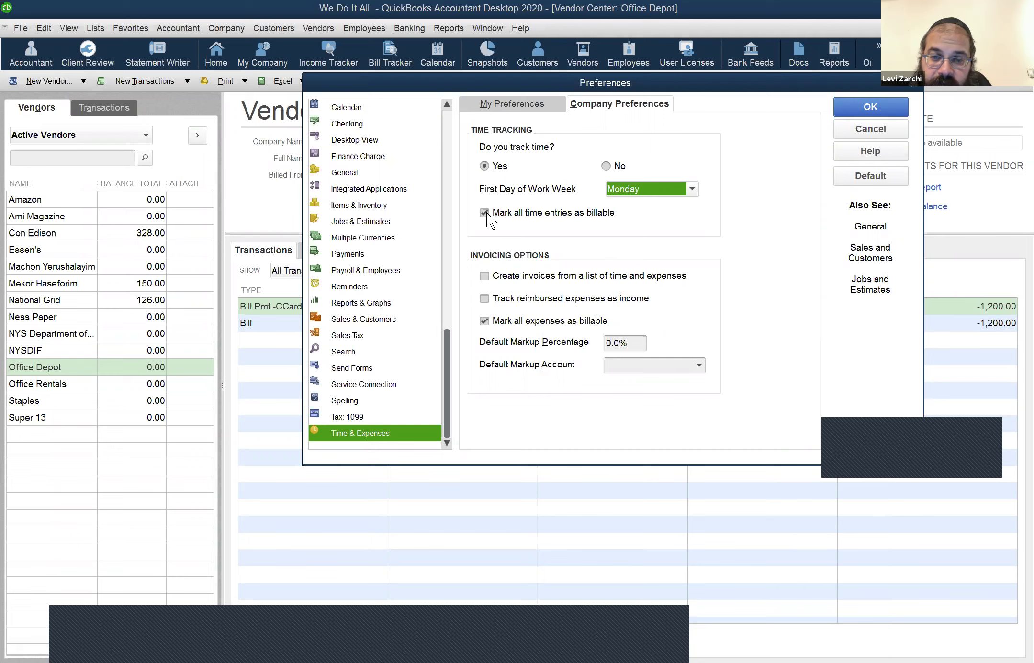
{"action": "left_click", "coordinate": [871, 129]}
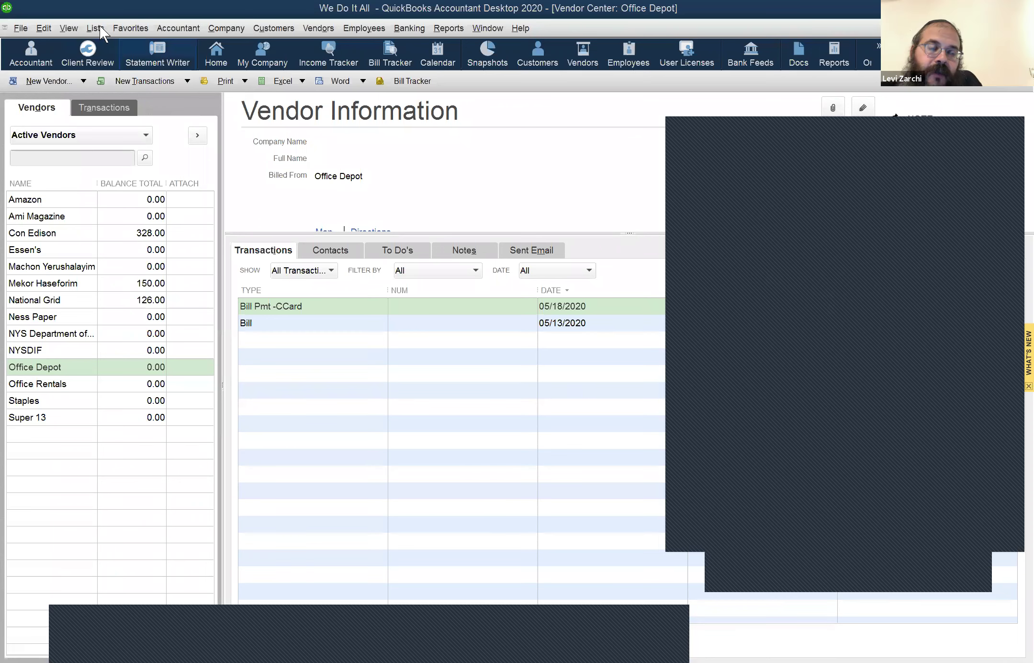
- Open batch transaction entry and set the transaction type to Credit Card Charges & Credits
{"action": "left_click", "coordinate": [170, 27]}
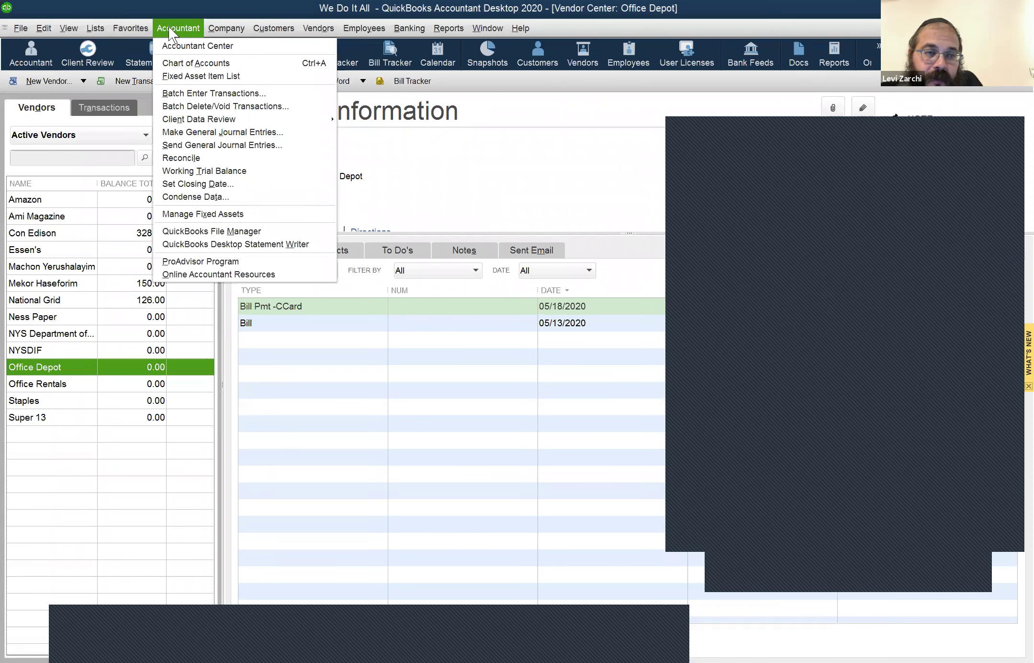
{"action": "left_click", "coordinate": [190, 93]}
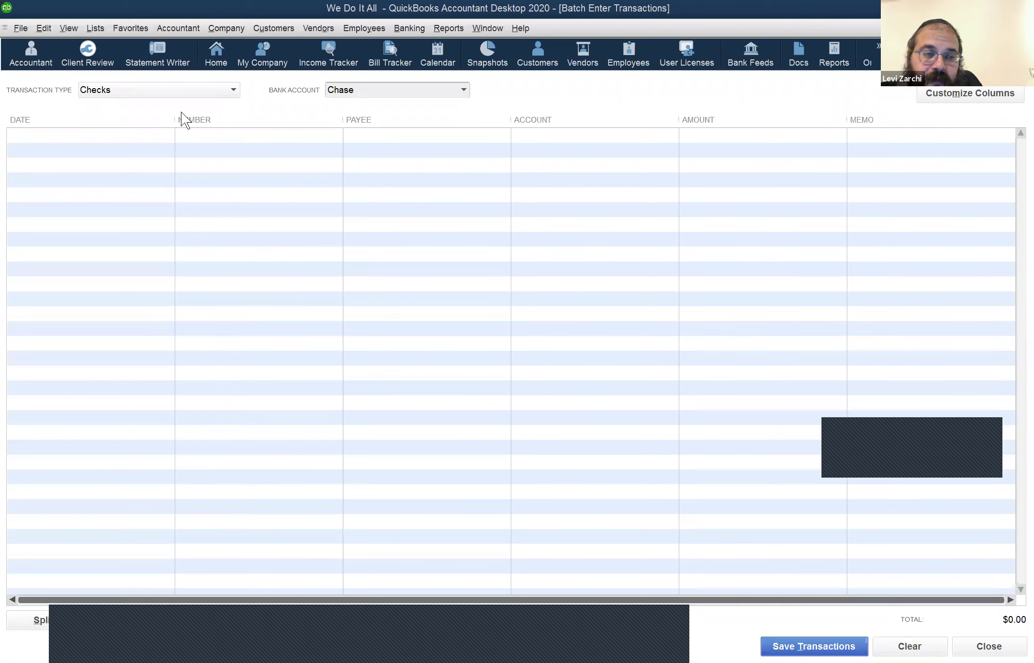
{"action": "left_click", "coordinate": [182, 90]}
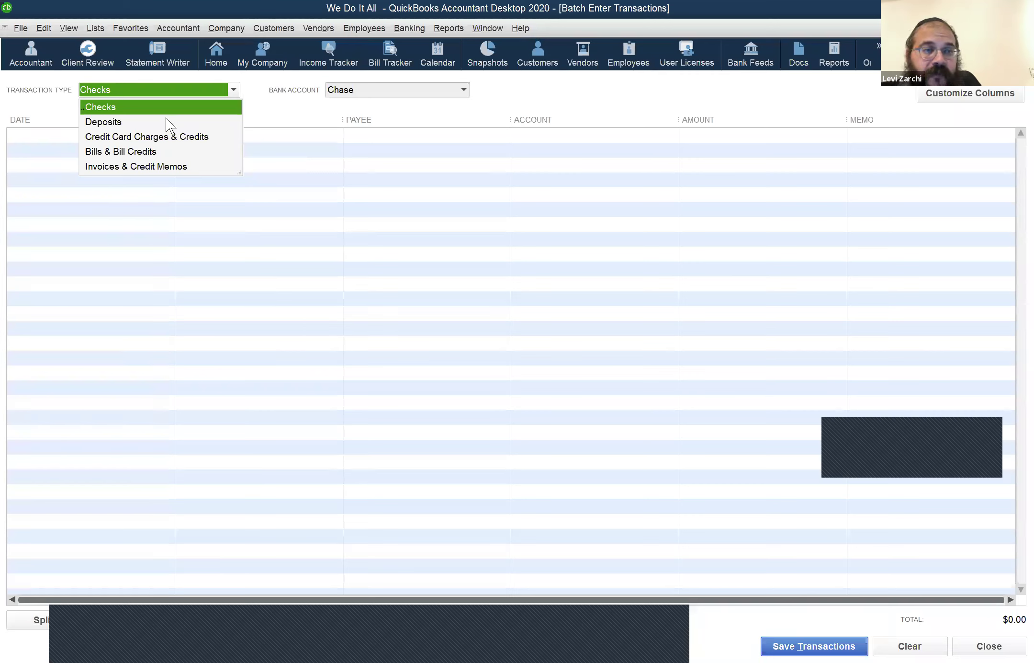
{"action": "left_click", "coordinate": [187, 138]}
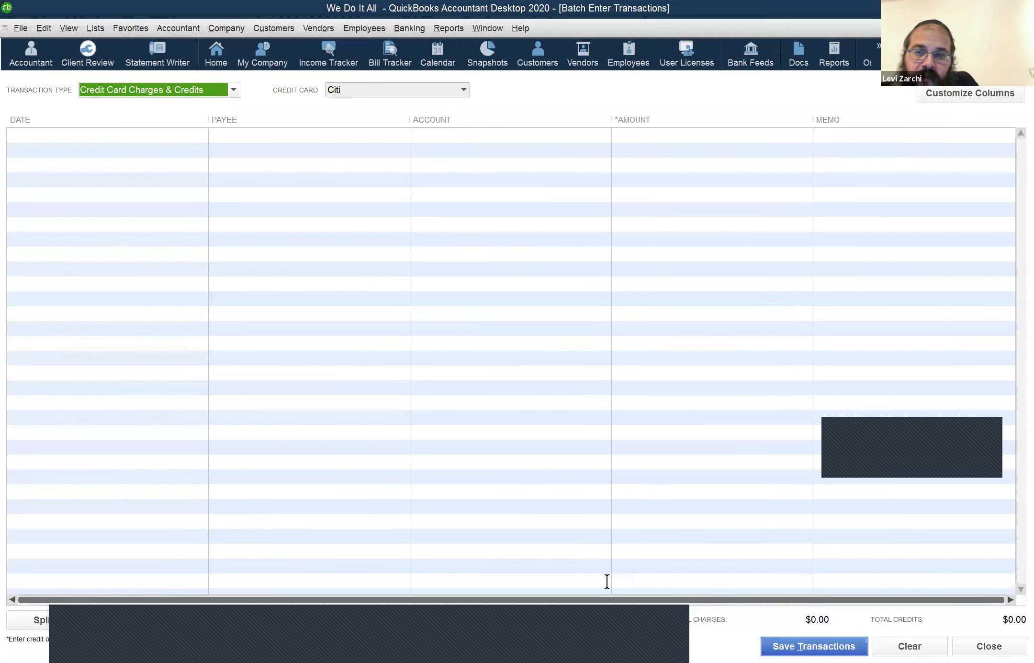
- Start a blank credit card charge row and look through the expense accounts available for it
{"action": "left_click", "coordinate": [522, 547]}
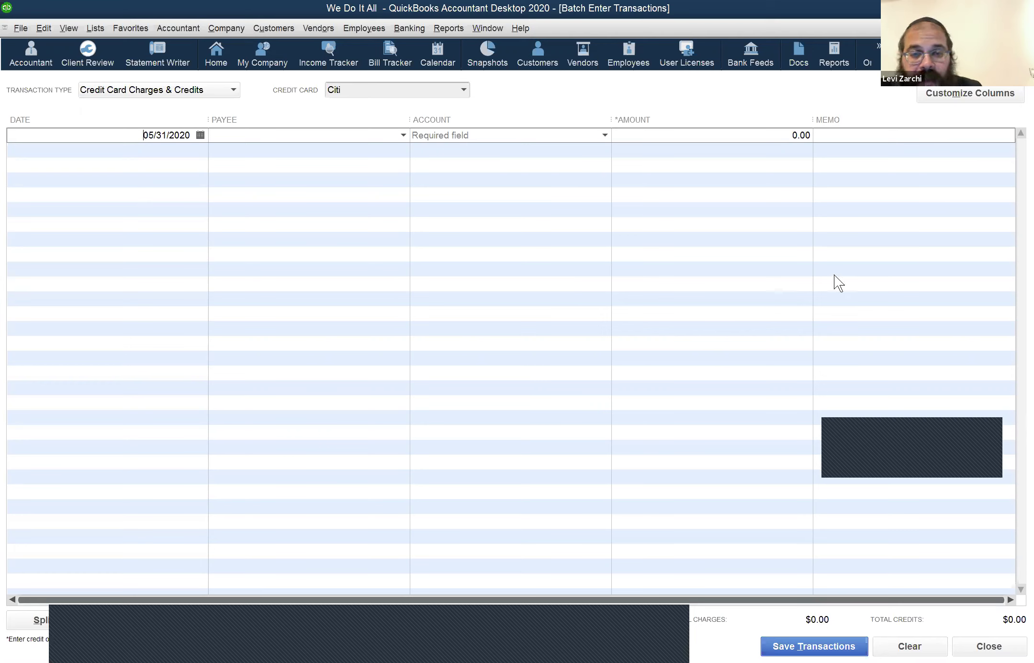
{"action": "left_click", "coordinate": [605, 135]}
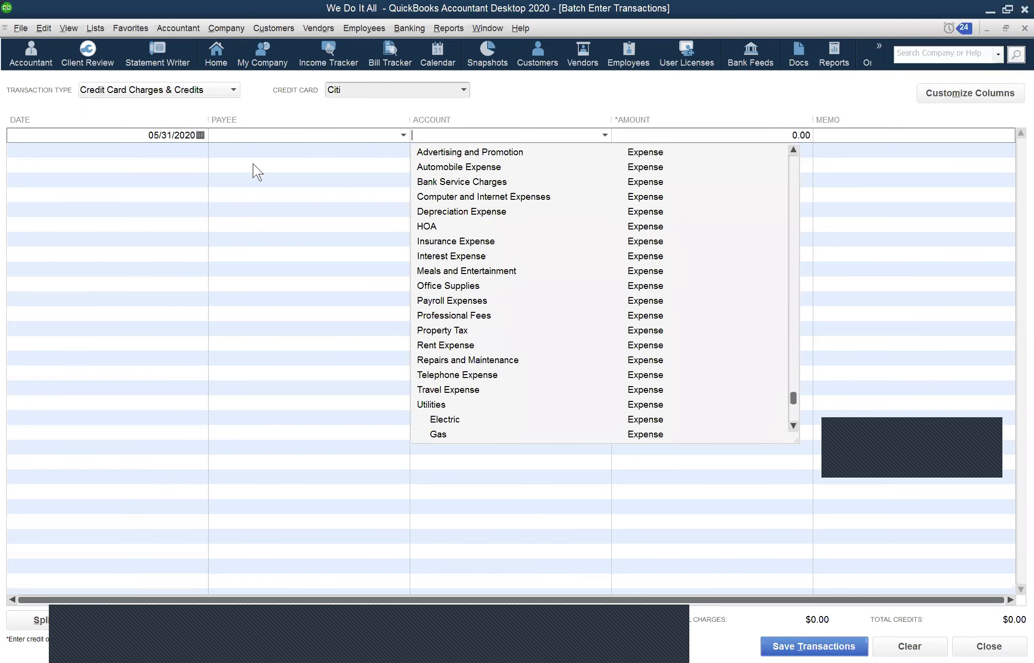
{"action": "left_click", "coordinate": [219, 141]}
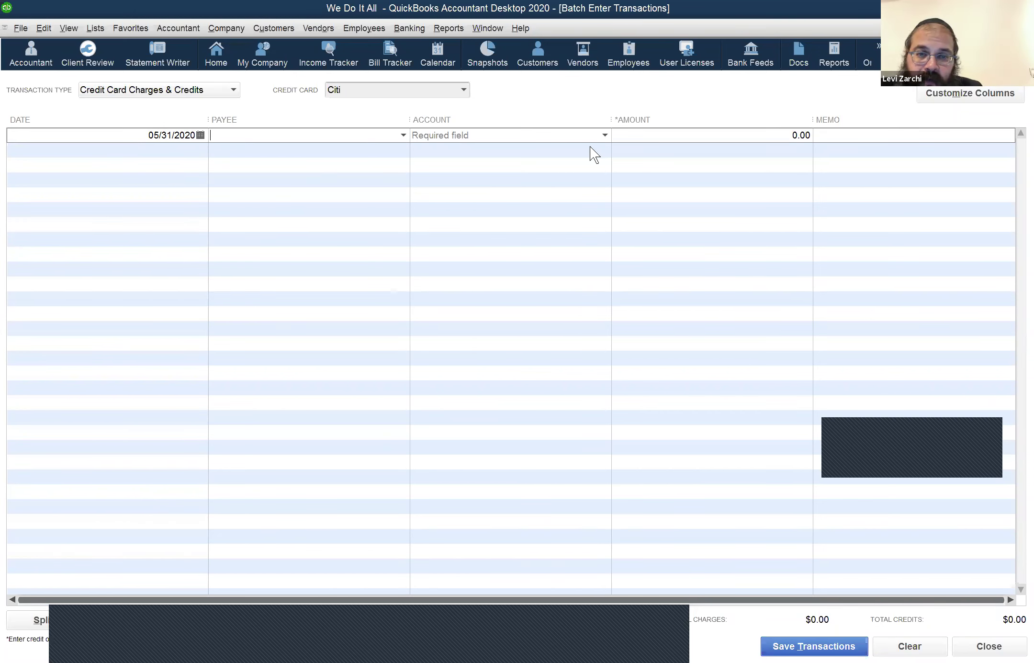
{"action": "left_click", "coordinate": [605, 135]}
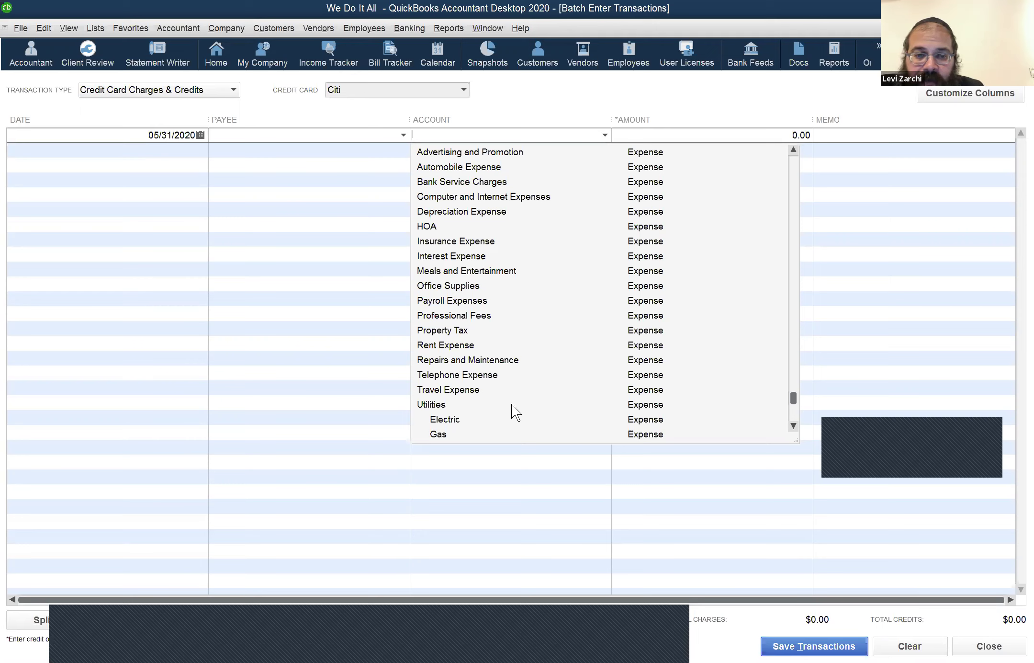
- Start two more blank charge rows, examining the account choices for the second row from the beginning of the list
{"action": "left_click", "coordinate": [249, 219]}
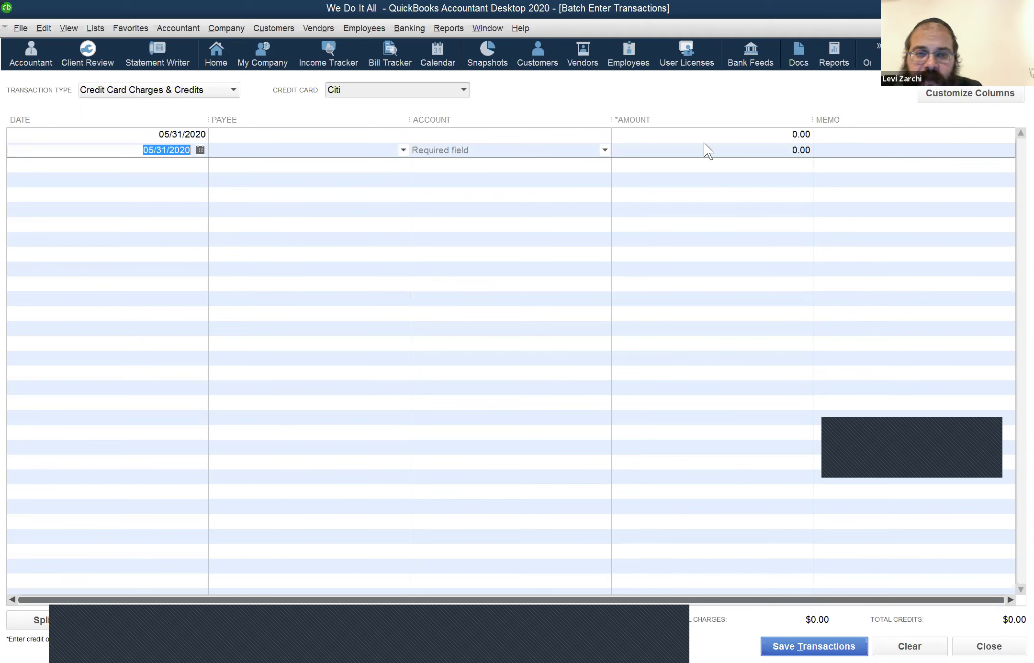
{"action": "left_click", "coordinate": [602, 151]}
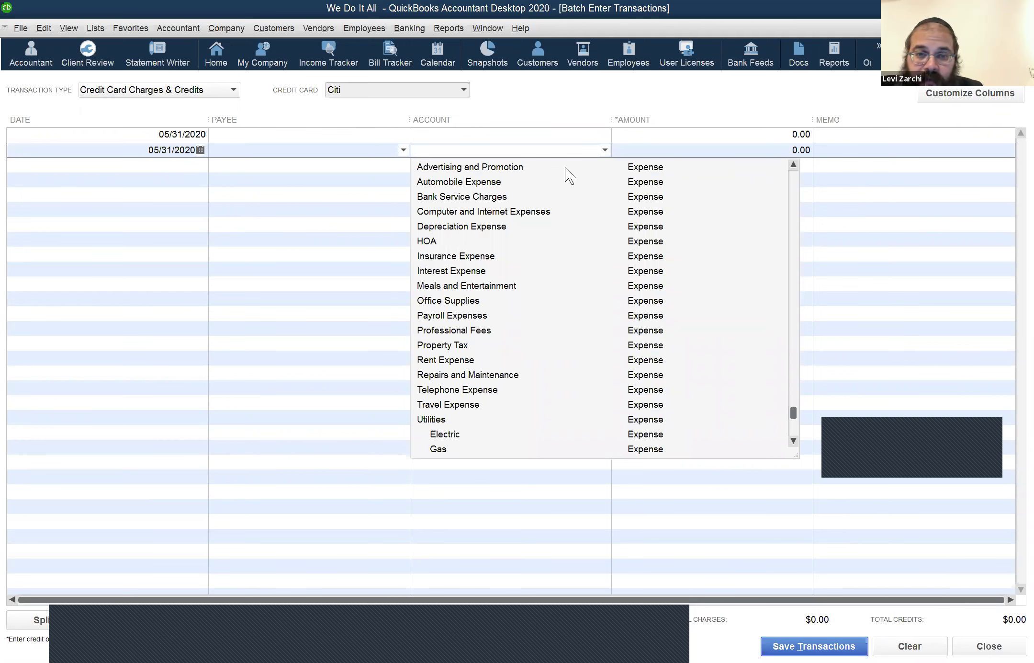
{"action": "scroll", "coordinate": [560, 167], "scroll_direction": "up", "scroll_amount": 5}
{"action": "scroll", "coordinate": [524, 192], "scroll_direction": "up", "scroll_amount": 5}
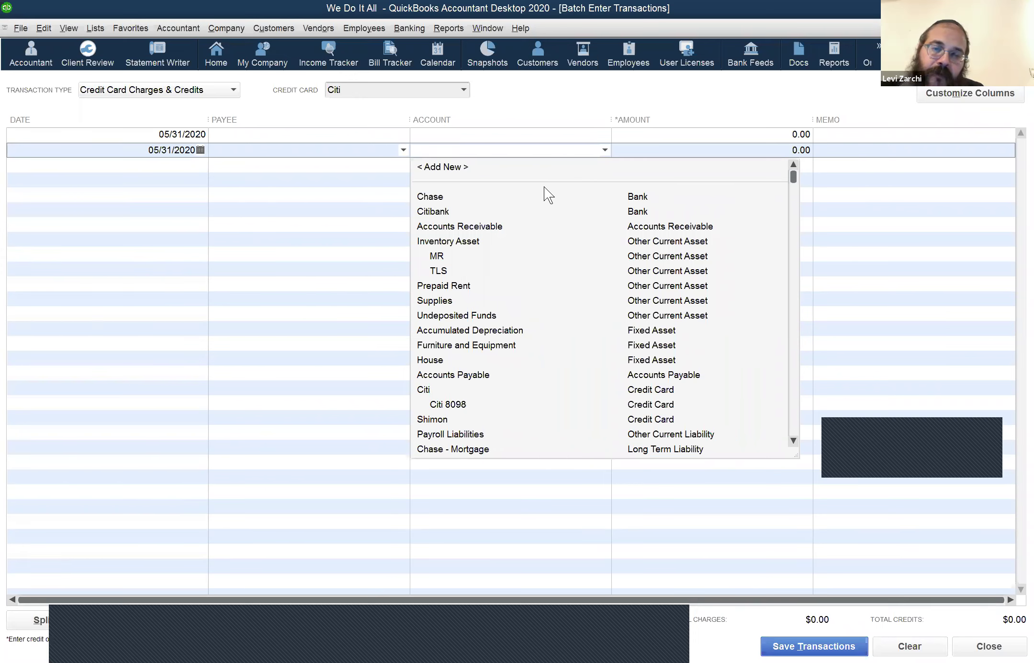
{"action": "left_click", "coordinate": [1017, 139]}
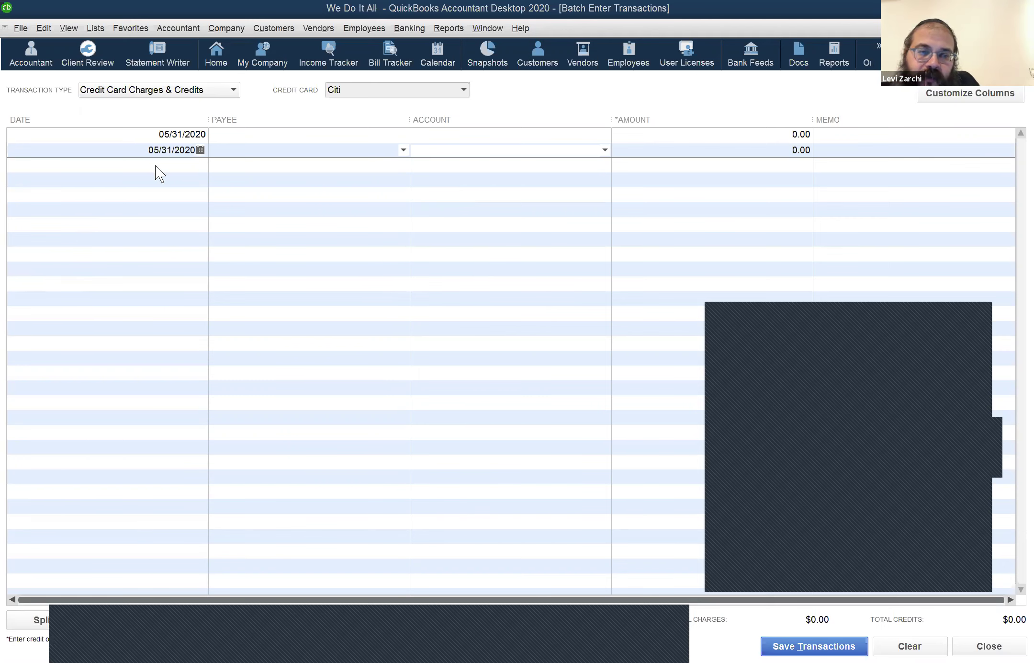
{"action": "left_click", "coordinate": [119, 159]}
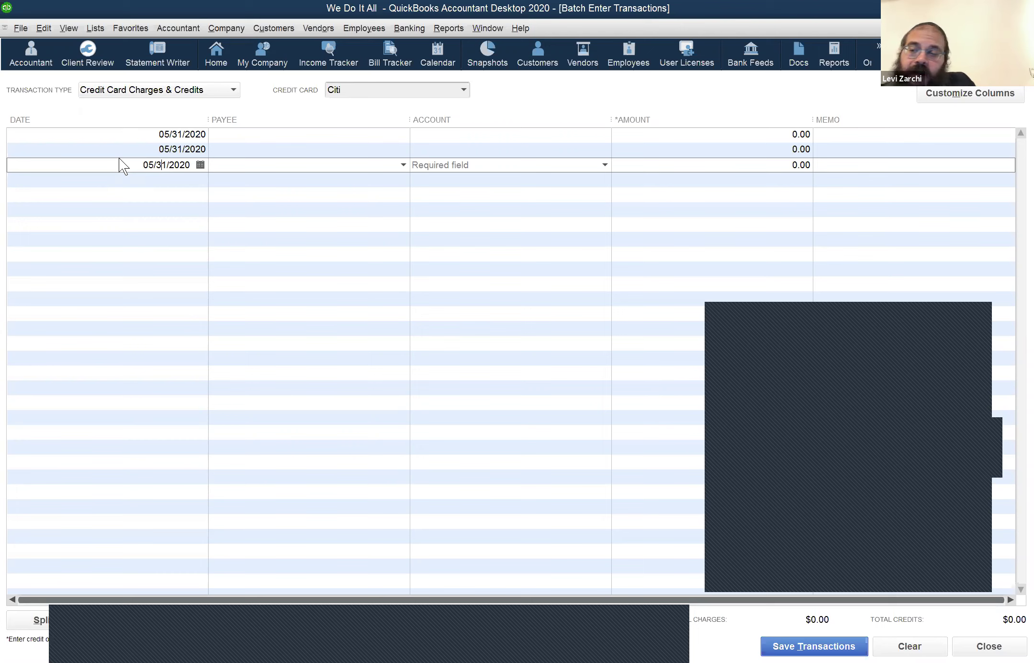
{"action": "key", "text": "alt"}
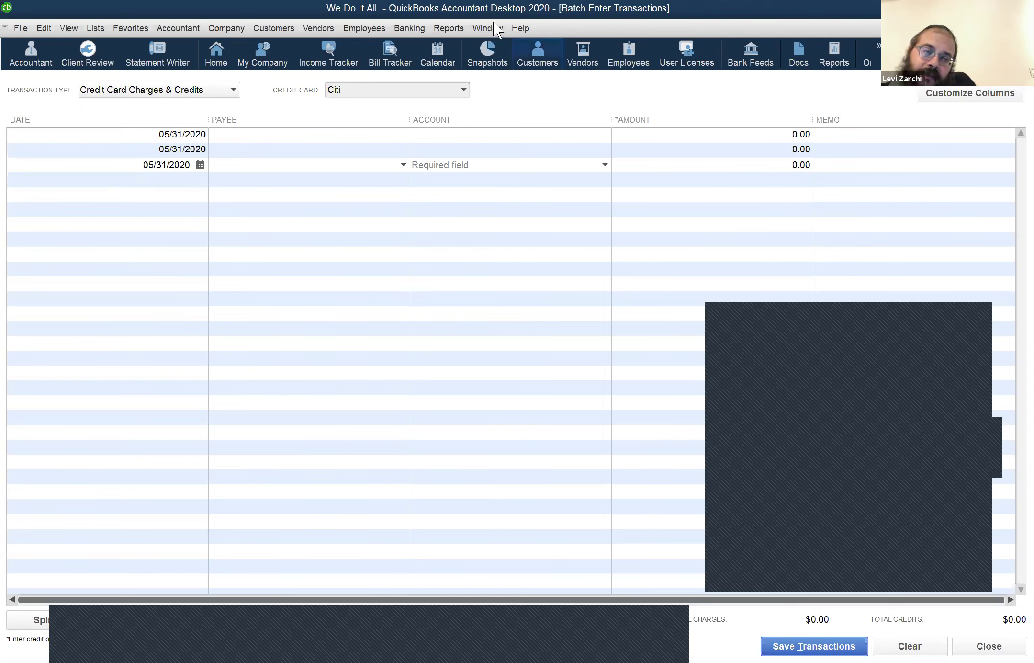
{"action": "left_click", "coordinate": [493, 28]}
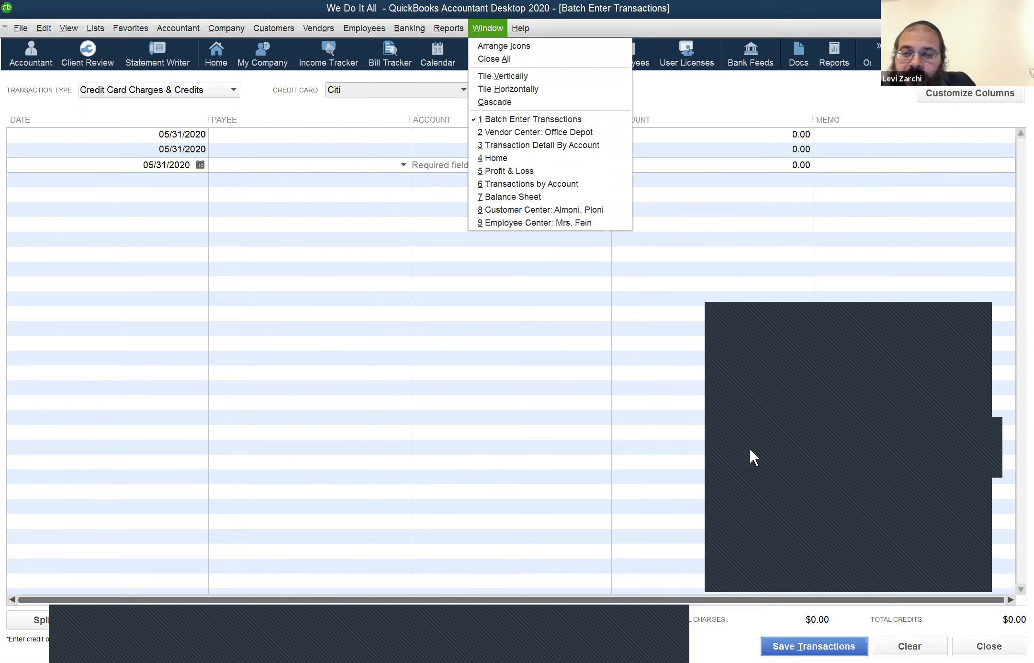
{"action": "left_click", "coordinate": [745, 324]}
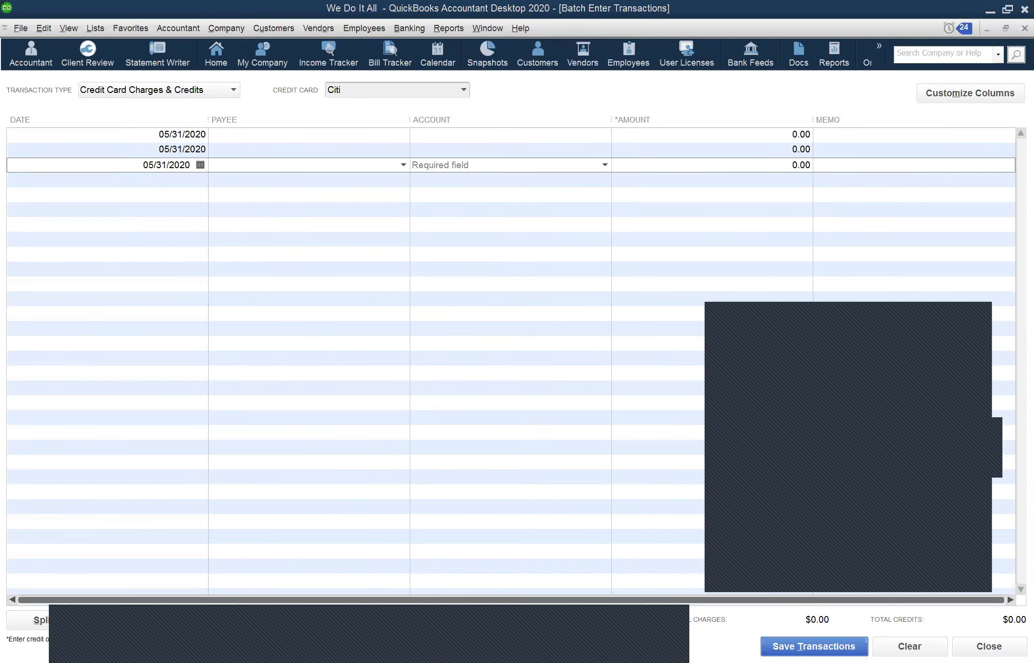
- Look through the vendor commands, the bank feed import options and the company file import utilities, including Web Connect files, without importing anything
{"action": "left_click", "coordinate": [293, 27]}
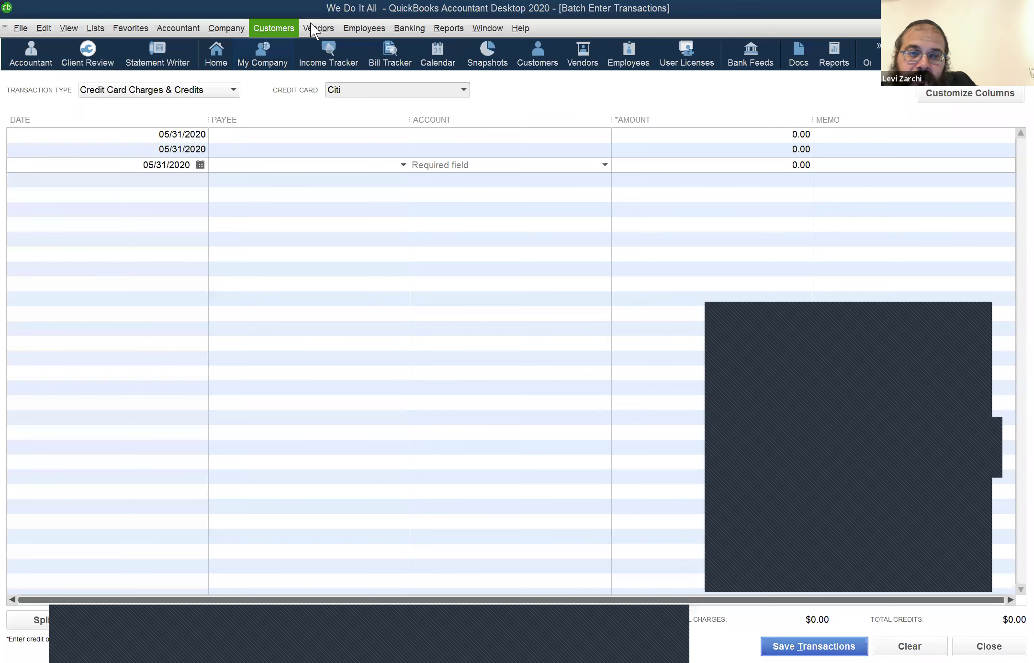
{"action": "left_click", "coordinate": [312, 29]}
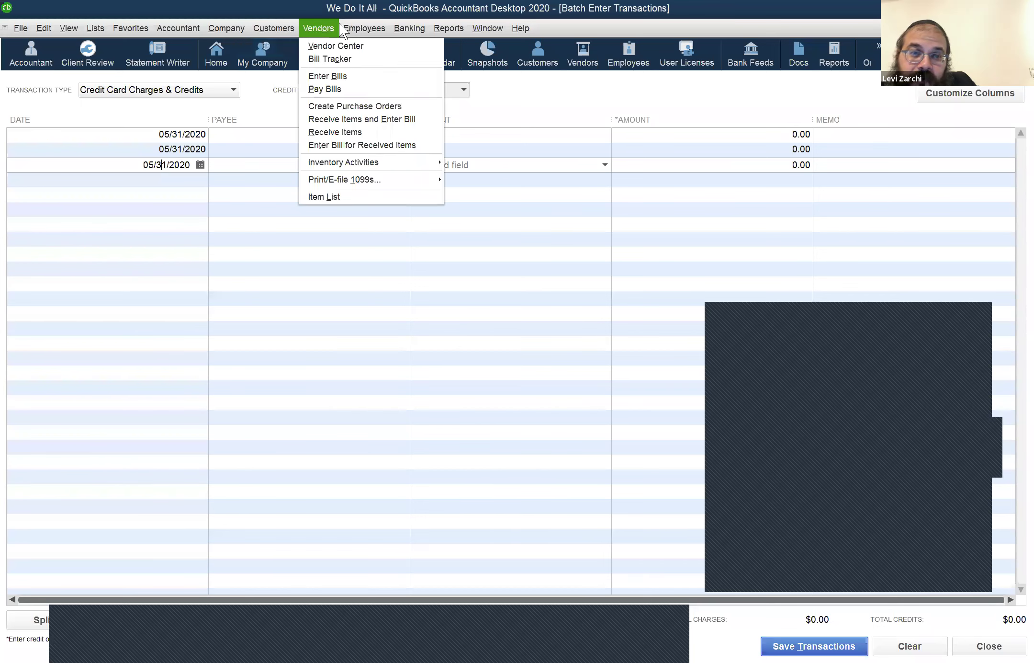
{"action": "mouse_move", "coordinate": [409, 29]}
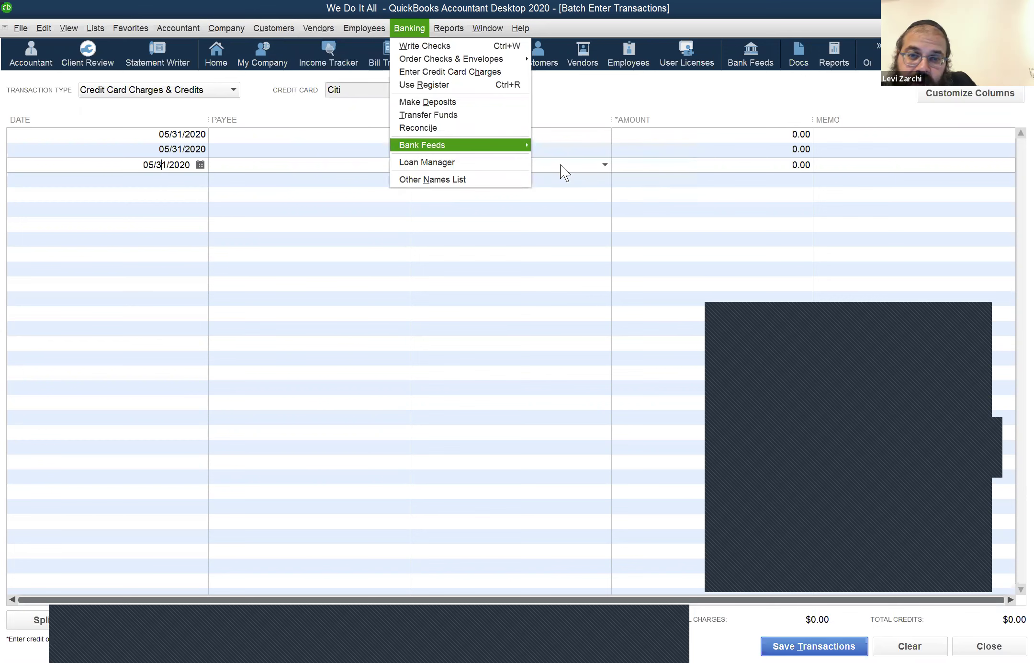
{"action": "mouse_move", "coordinate": [562, 169]}
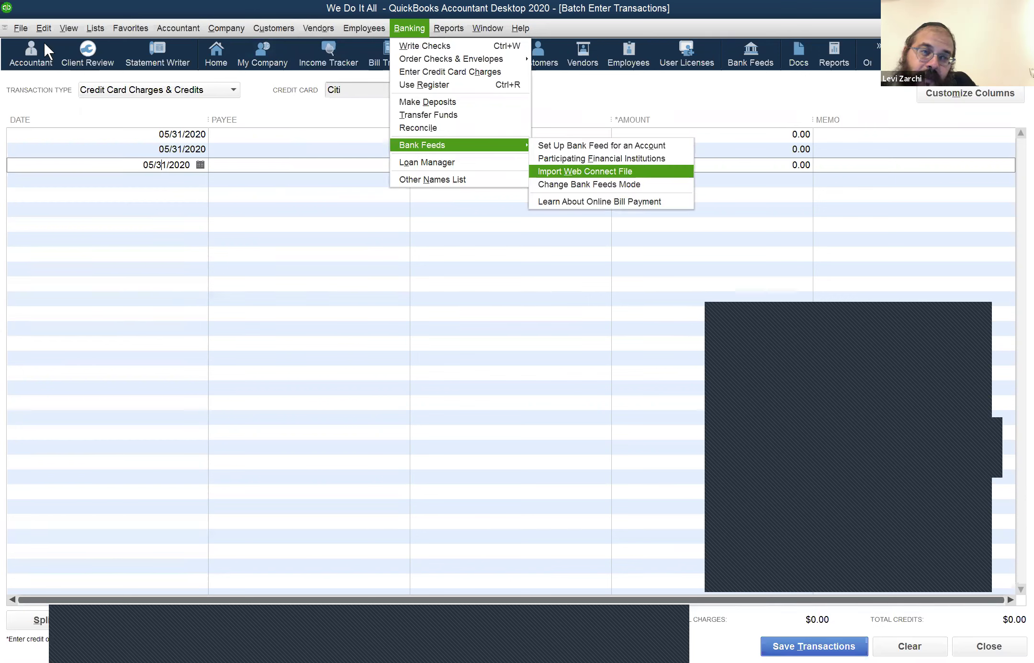
{"action": "mouse_move", "coordinate": [21, 31]}
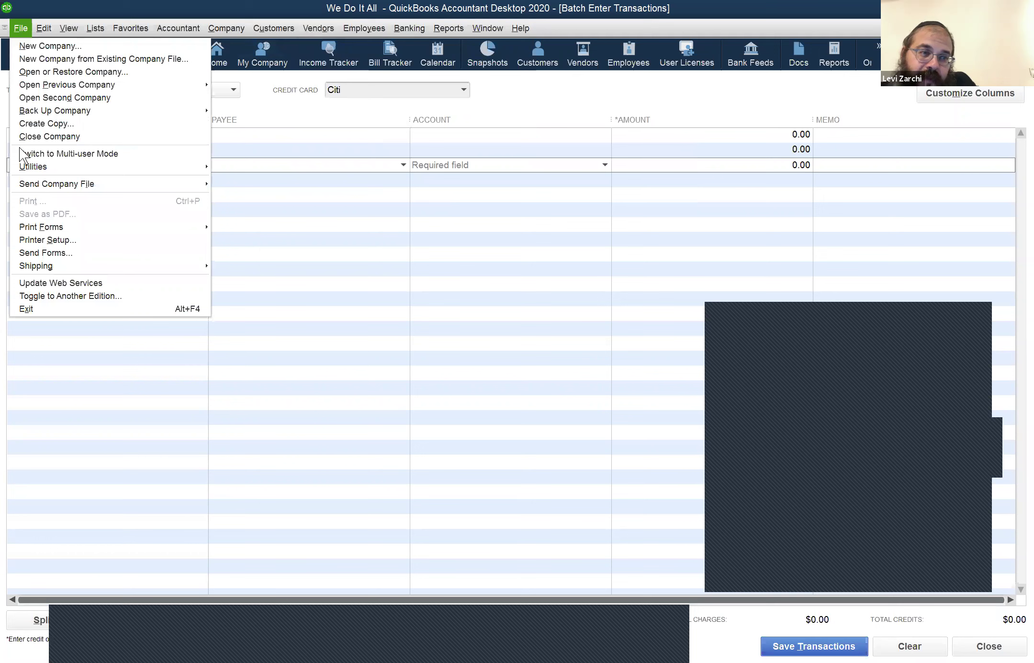
{"action": "mouse_move", "coordinate": [21, 167]}
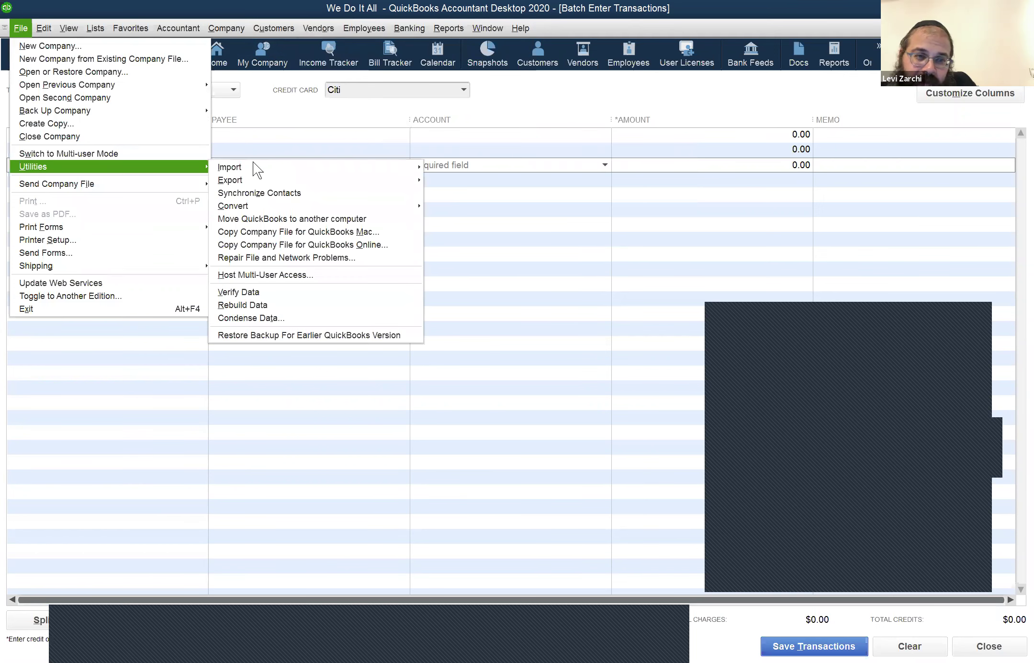
{"action": "mouse_move", "coordinate": [252, 167]}
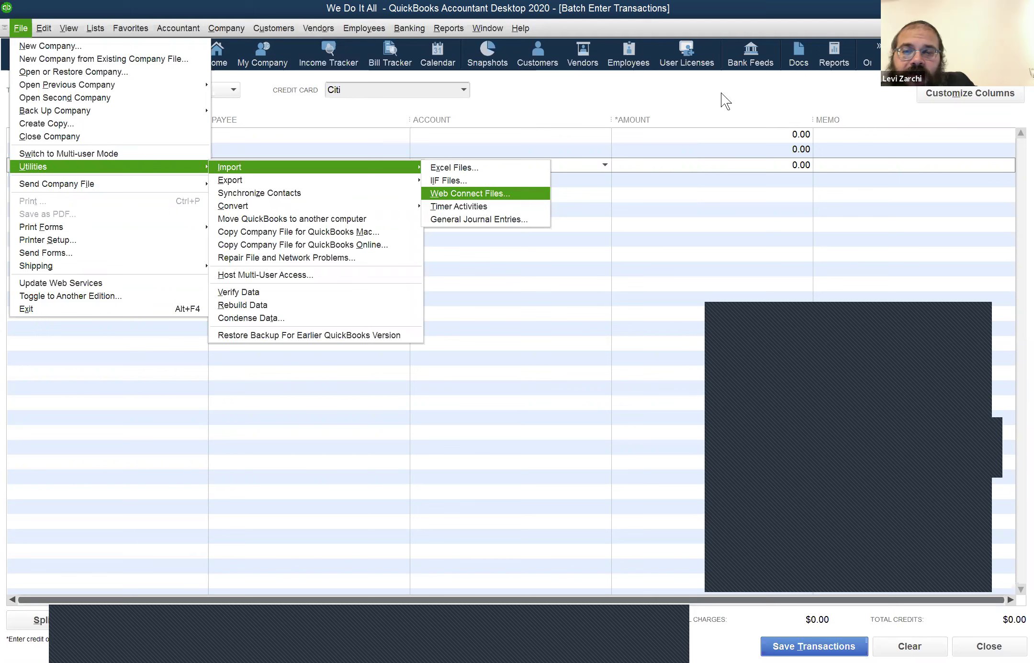
{"action": "left_click", "coordinate": [643, 110]}
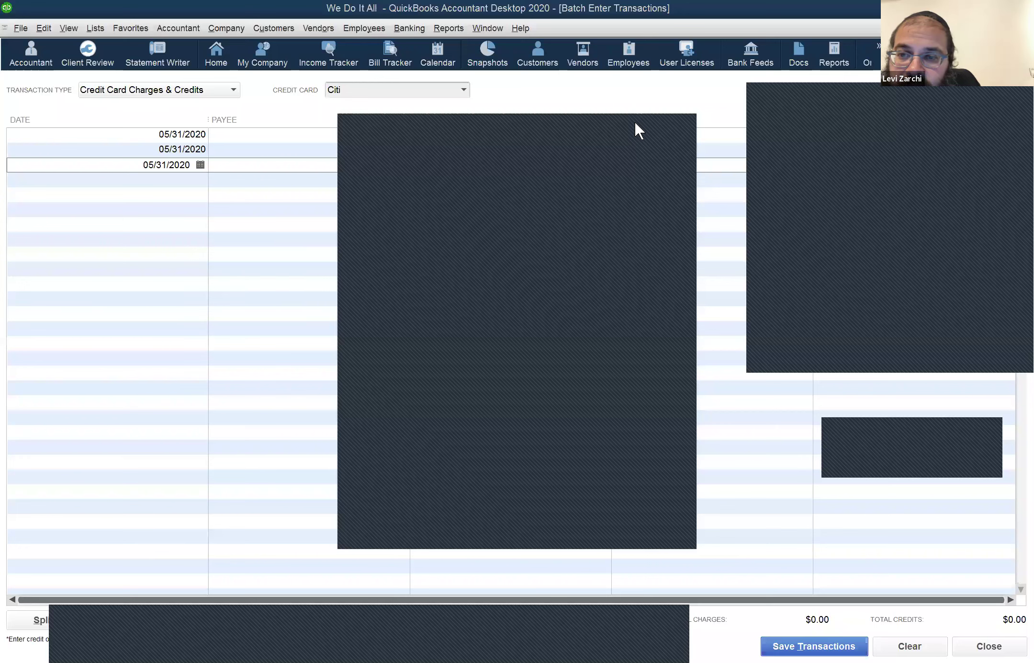
{"action": "key", "text": "Return"}
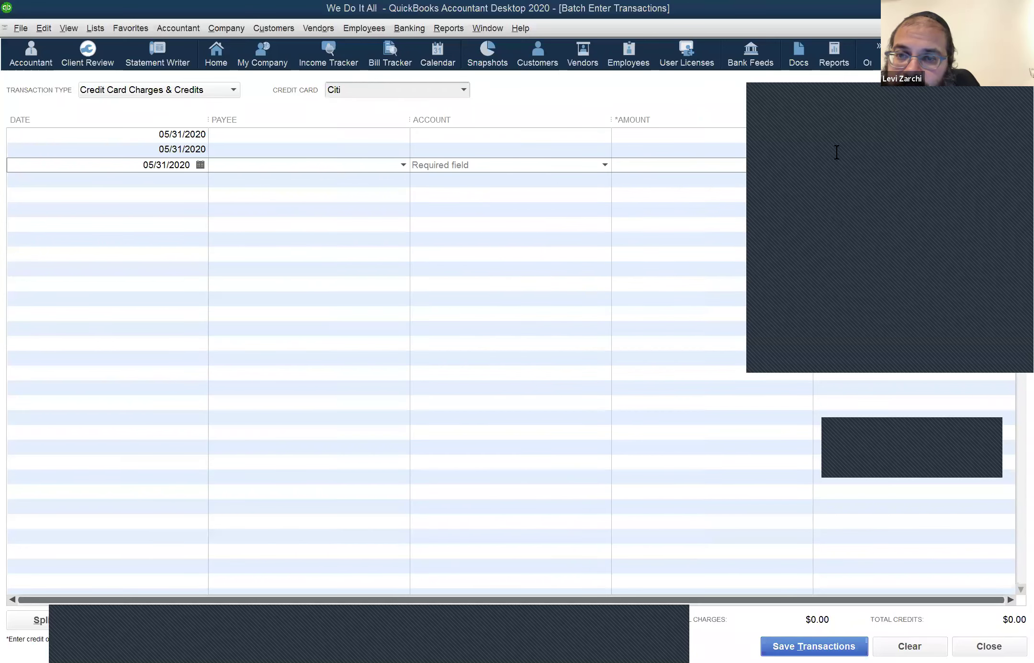